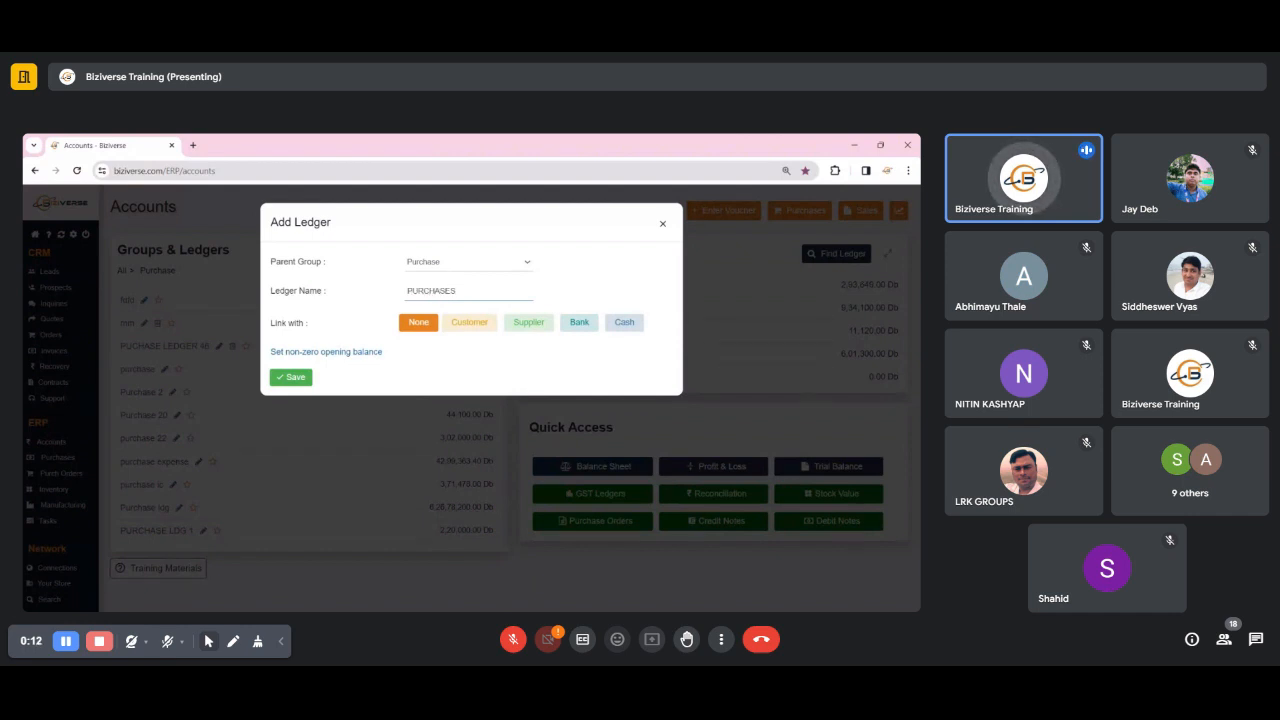
key("BackSpace")
key("BackSpace")
key("BackSpace")
key("BackSpace")
key("BackSpace")
key("BackSpace")
key("BackSpace")
key("BackSpace")
key("BackSpace")
type("P")
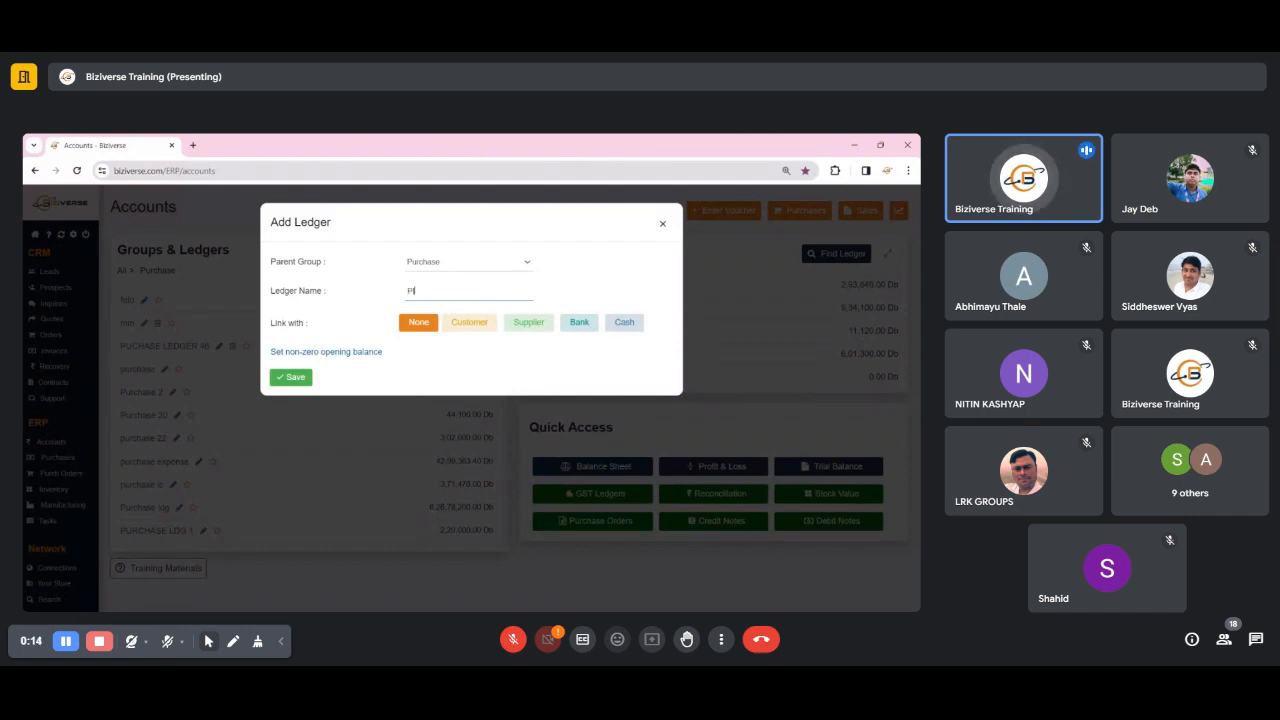
type("URCHA")
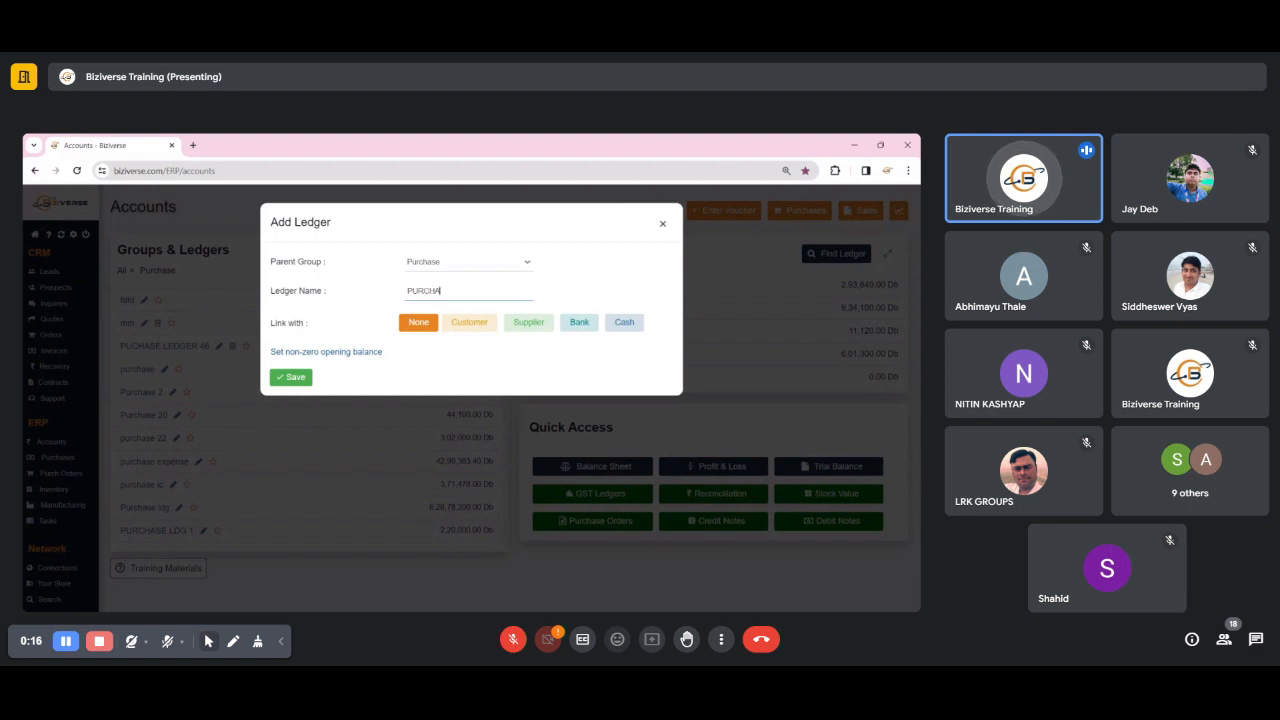
type("SE OF R")
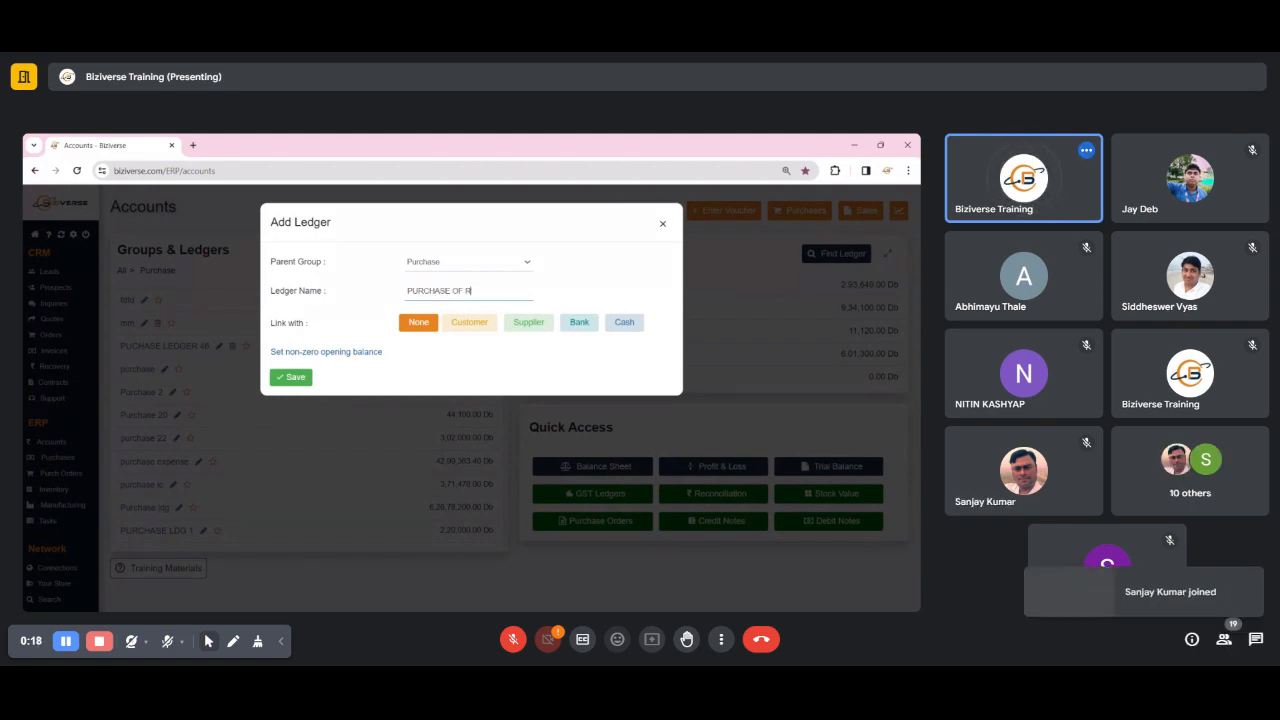
type("AW MATERIAL")
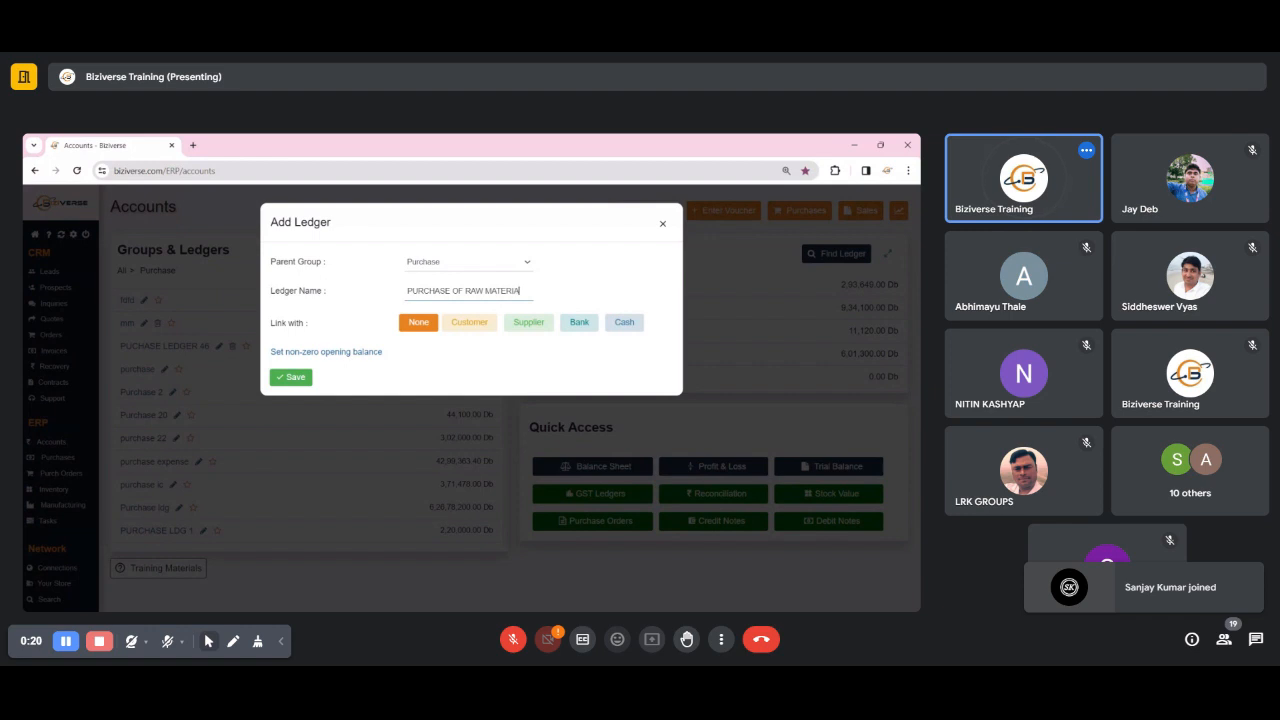
key("BackSpace")
key("BackSpace")
key("BackSpace")
key("BackSpace")
key("BackSpace")
key("BackSpace")
key("BackSpace")
key("BackSpace")
key("BackSpace")
key("BackSpace")
key("BackSpace")
key("BackSpace")
key("BackSpace")
key("BackSpace")
key("BackSpace")
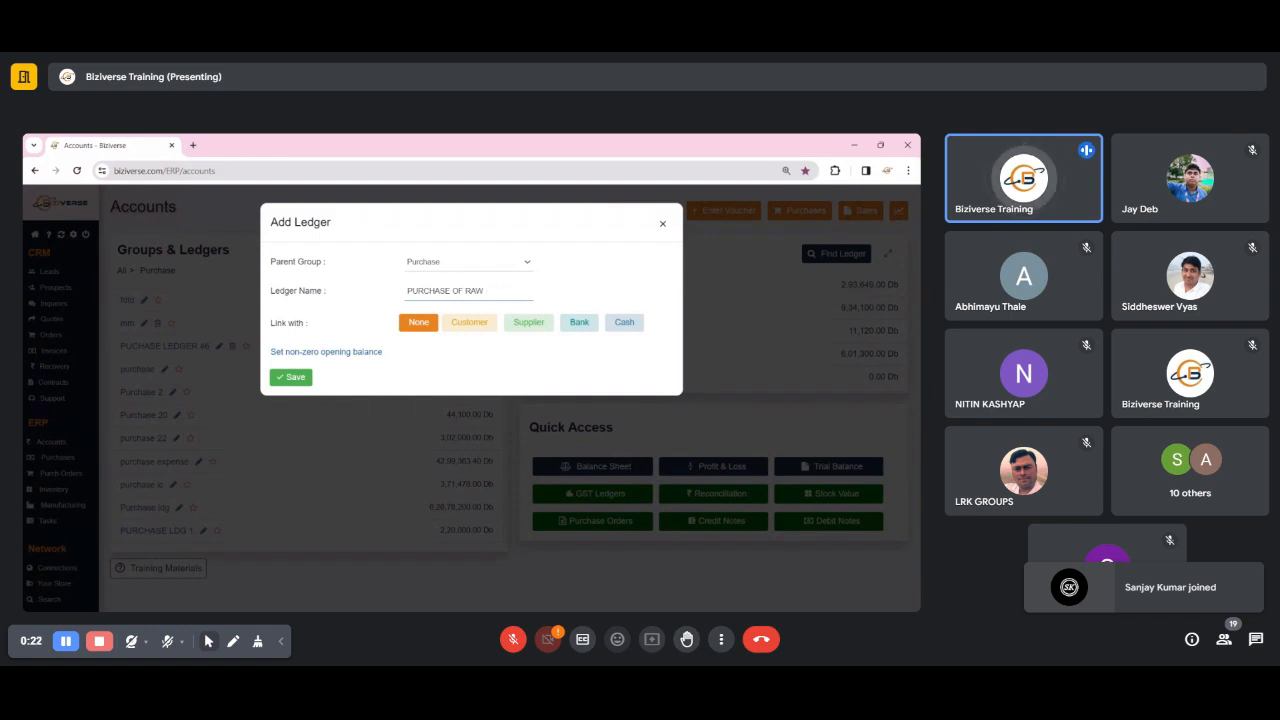
type("OF")
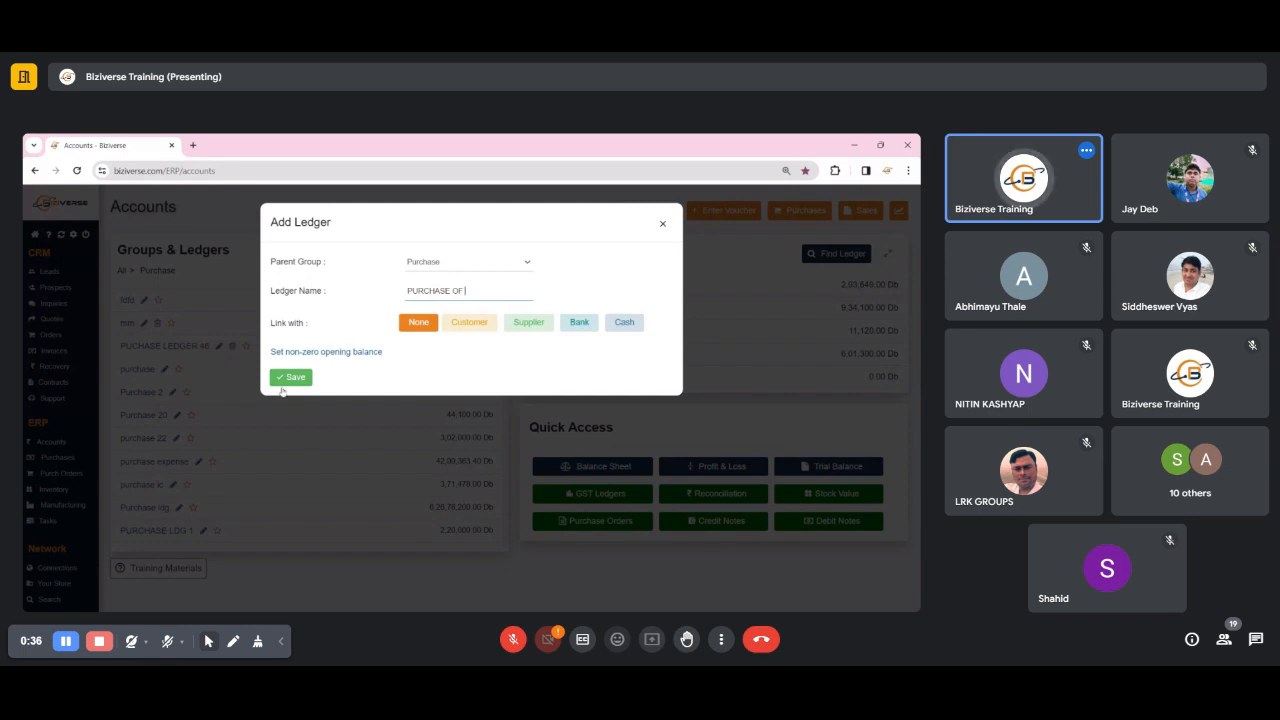
left_click(662, 223)
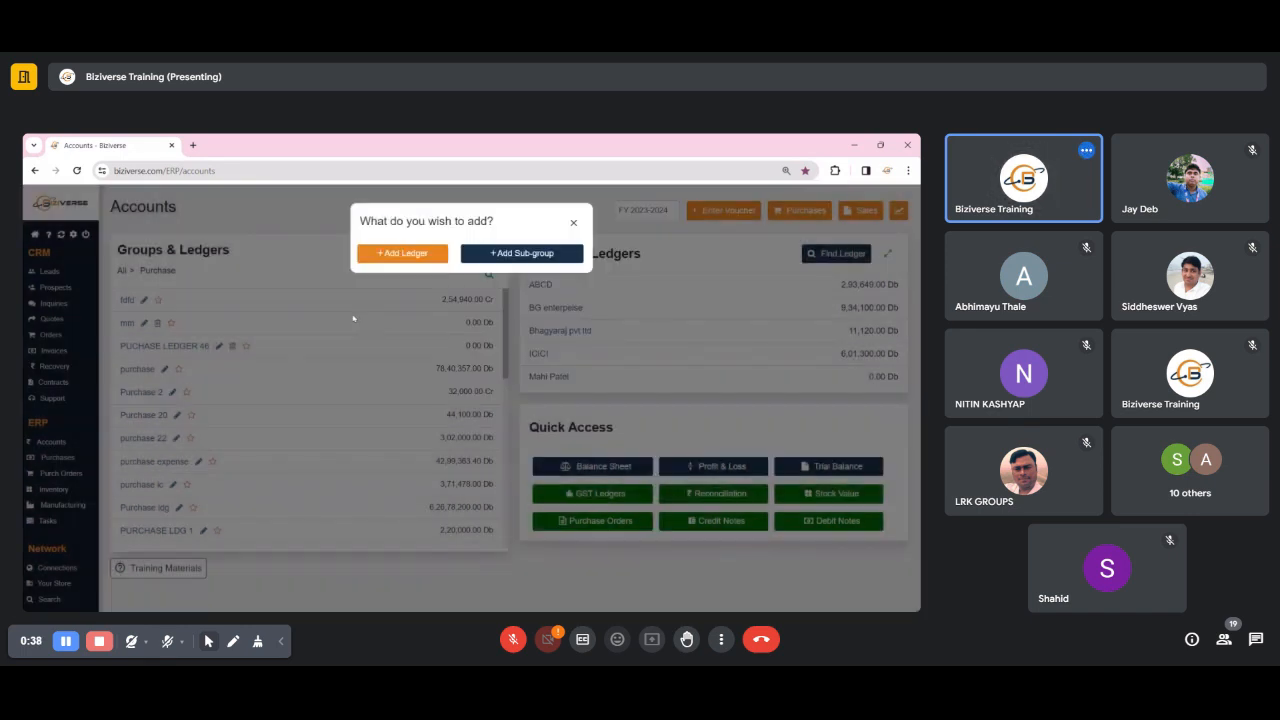
left_click(573, 222)
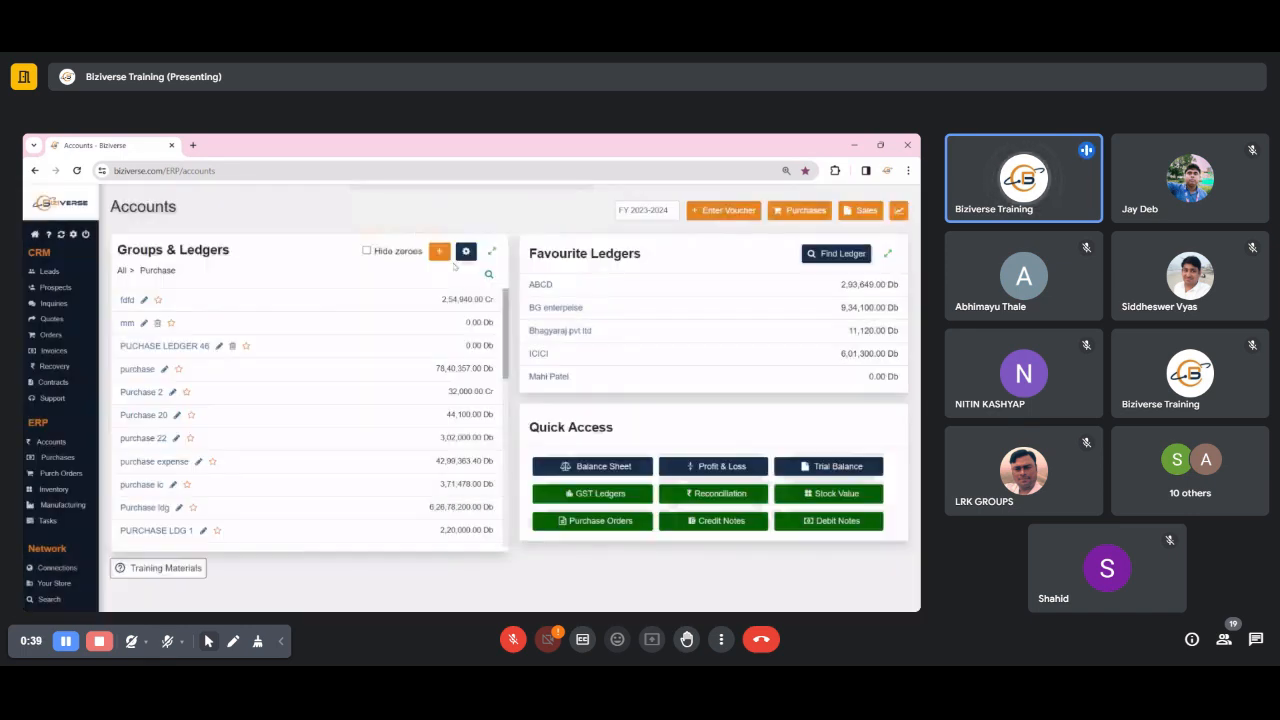
- Return to the list of all account groups and review the in-call message on where each ledger type belongs
left_click(121, 270)
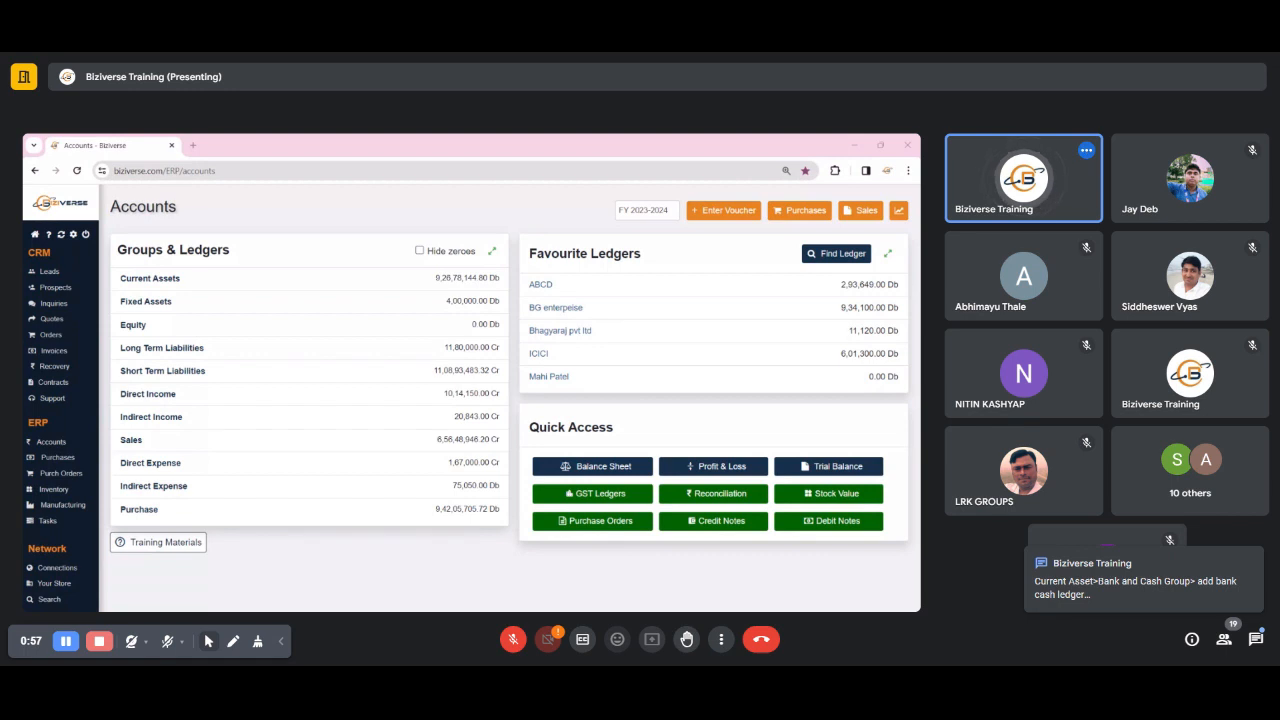
left_click(1256, 640)
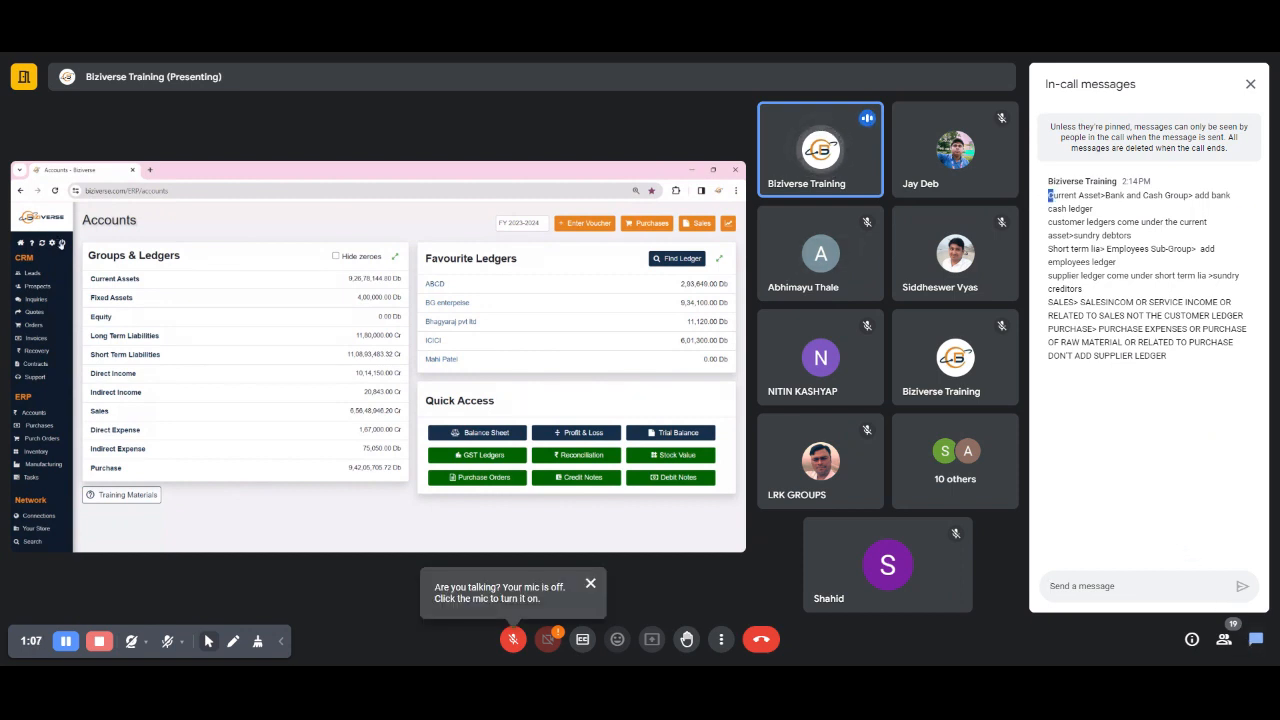
left_click_drag(1050, 195, 1235, 362)
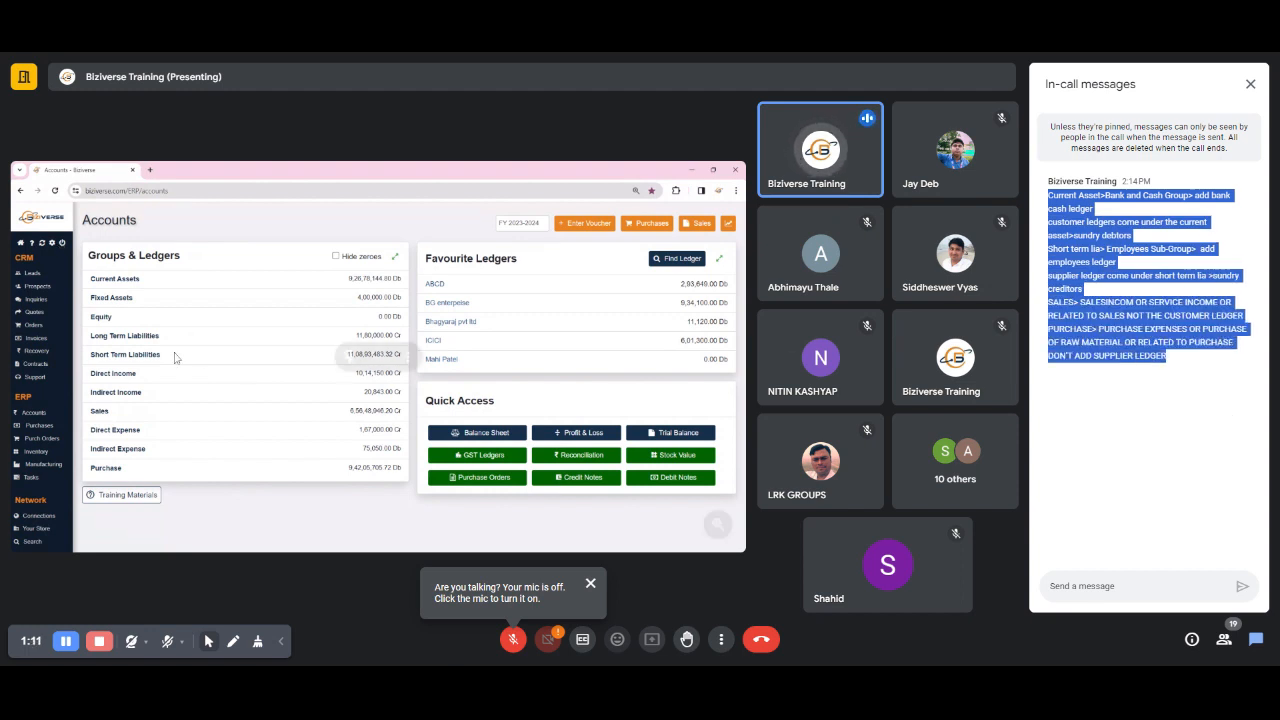
left_click(1250, 86)
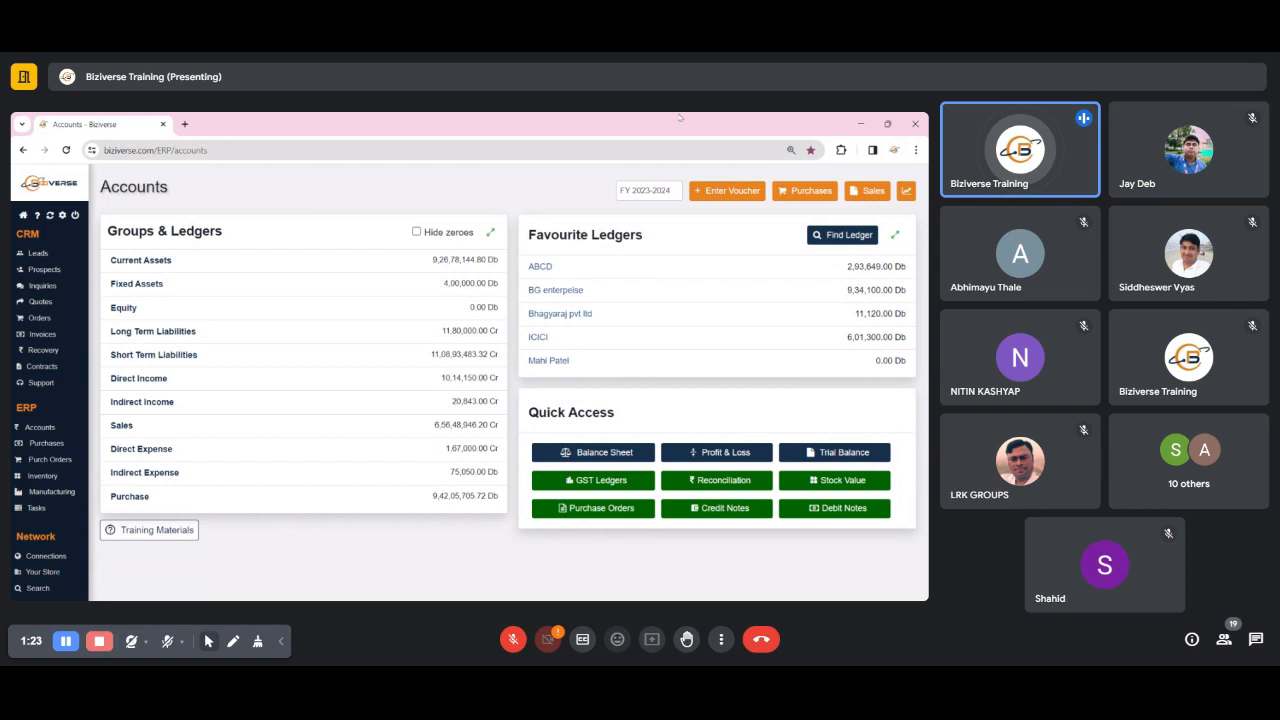
- Start a new sales invoice of type Party Invoice and select AASTHA CLEANROOM SYSTEMS as the customer
left_click(870, 192)
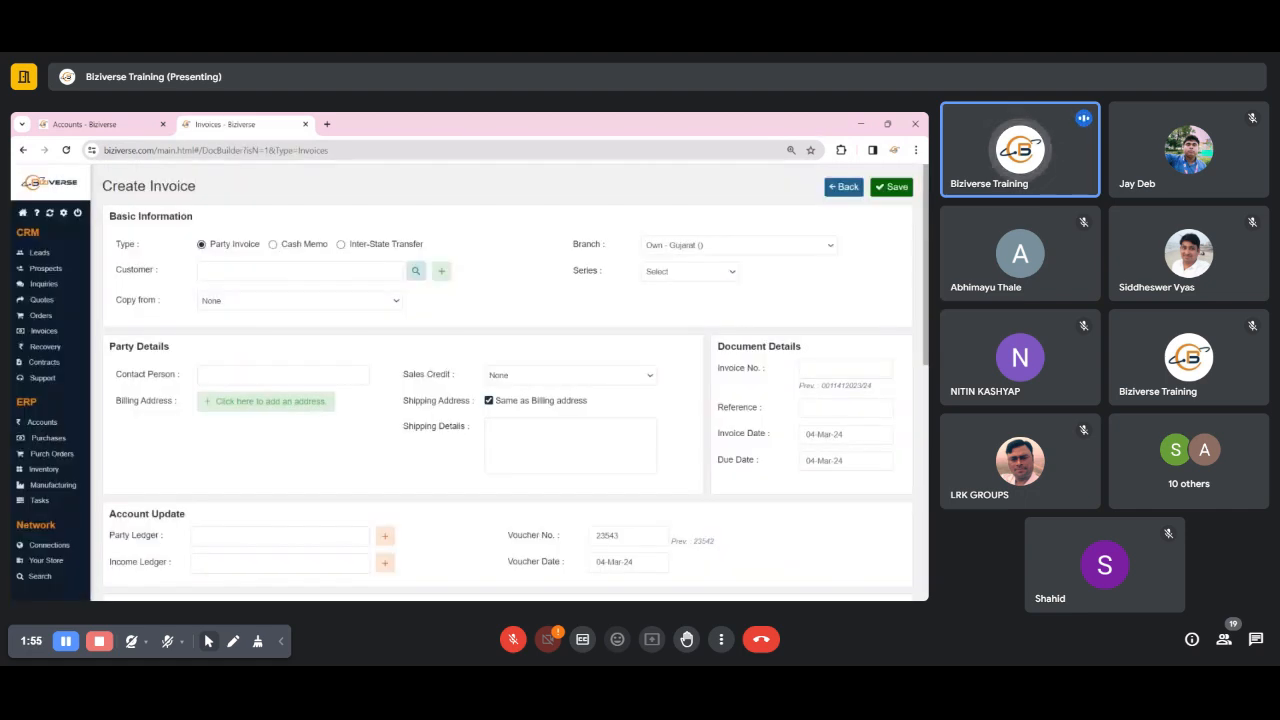
triple_click(141, 271)
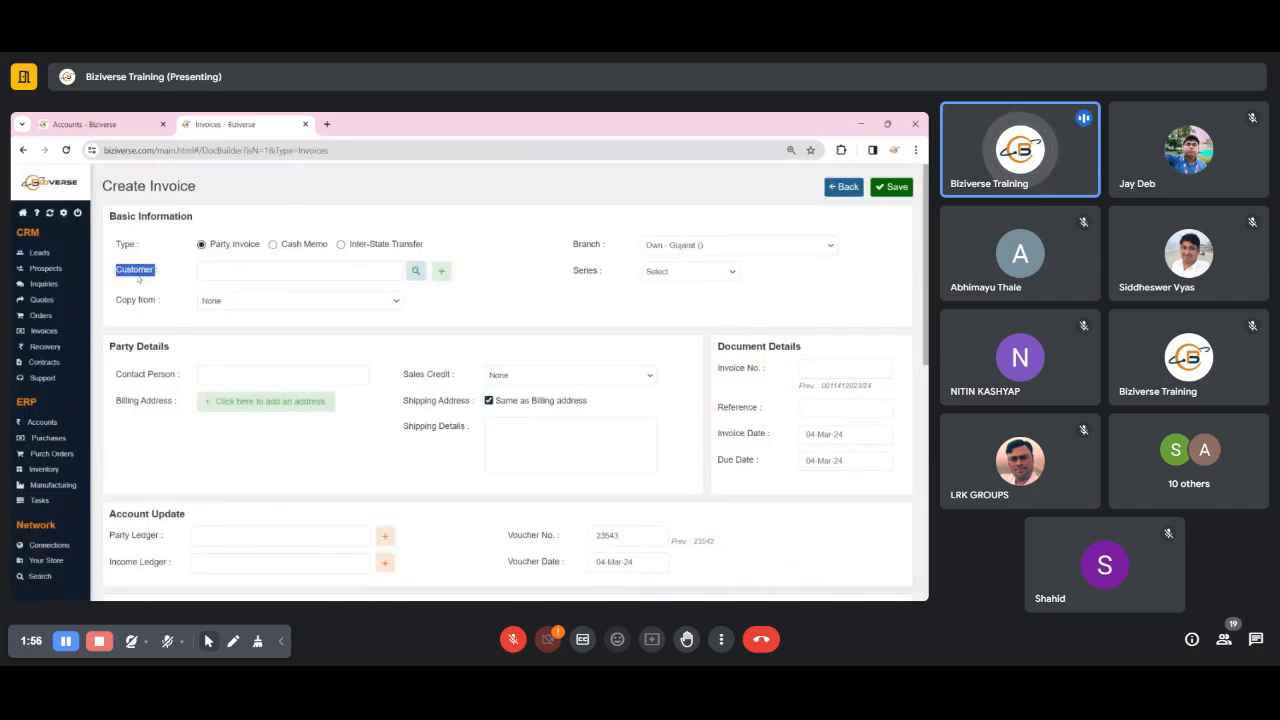
left_click(257, 281)
scroll(440, 408, "down", 10)
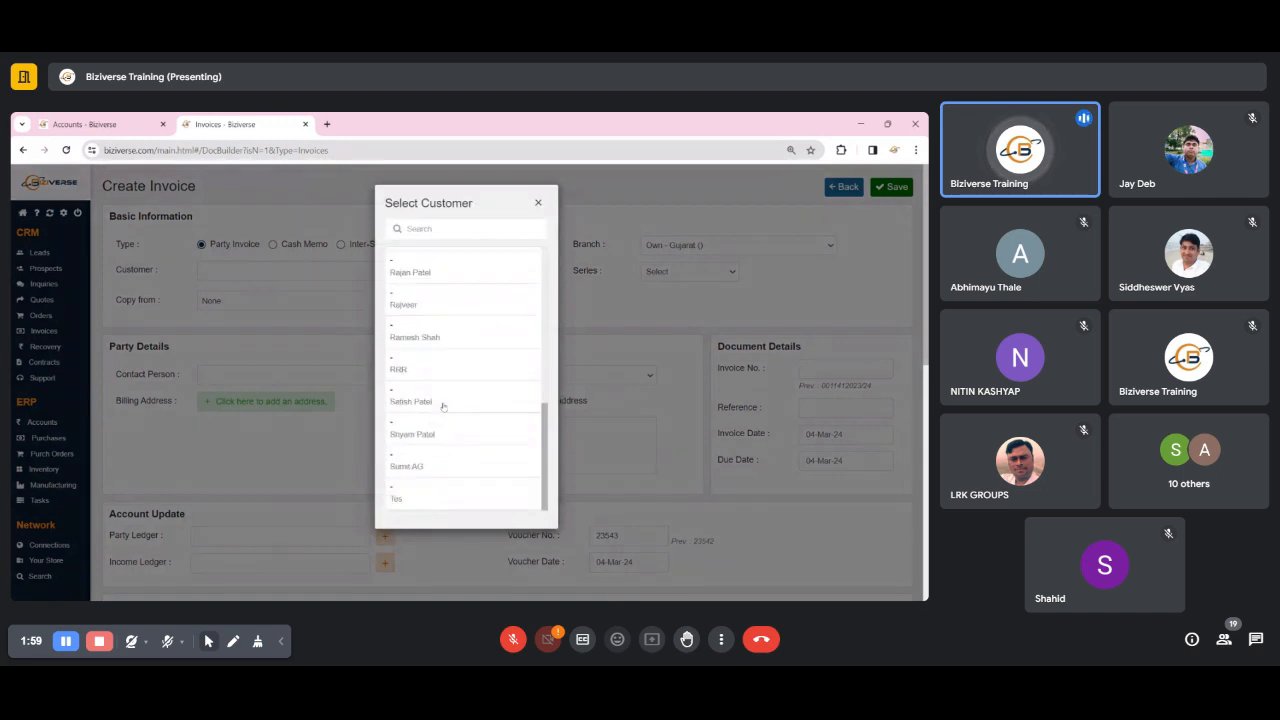
scroll(443, 407, "down", 10)
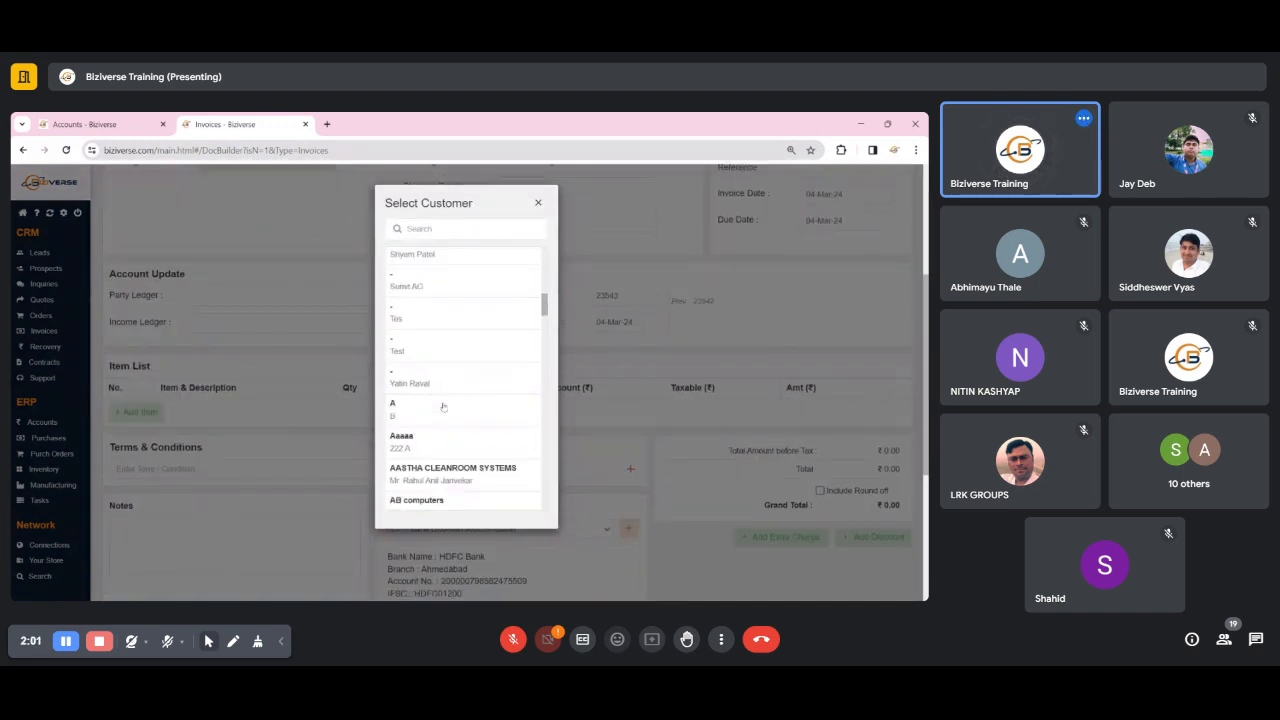
left_click(433, 302)
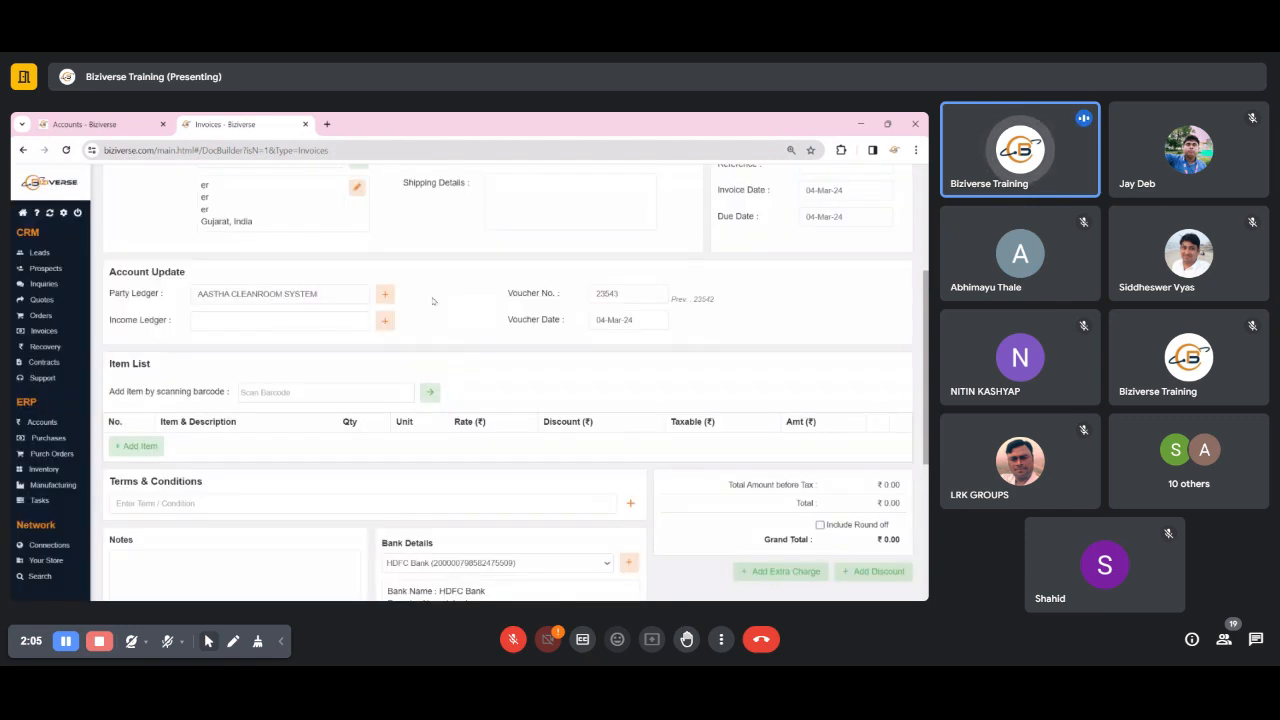
- Check the customer against the party ledger and set the invoice's income ledger to Sales Income
scroll(434, 301, "up", 5)
triple_click(137, 276)
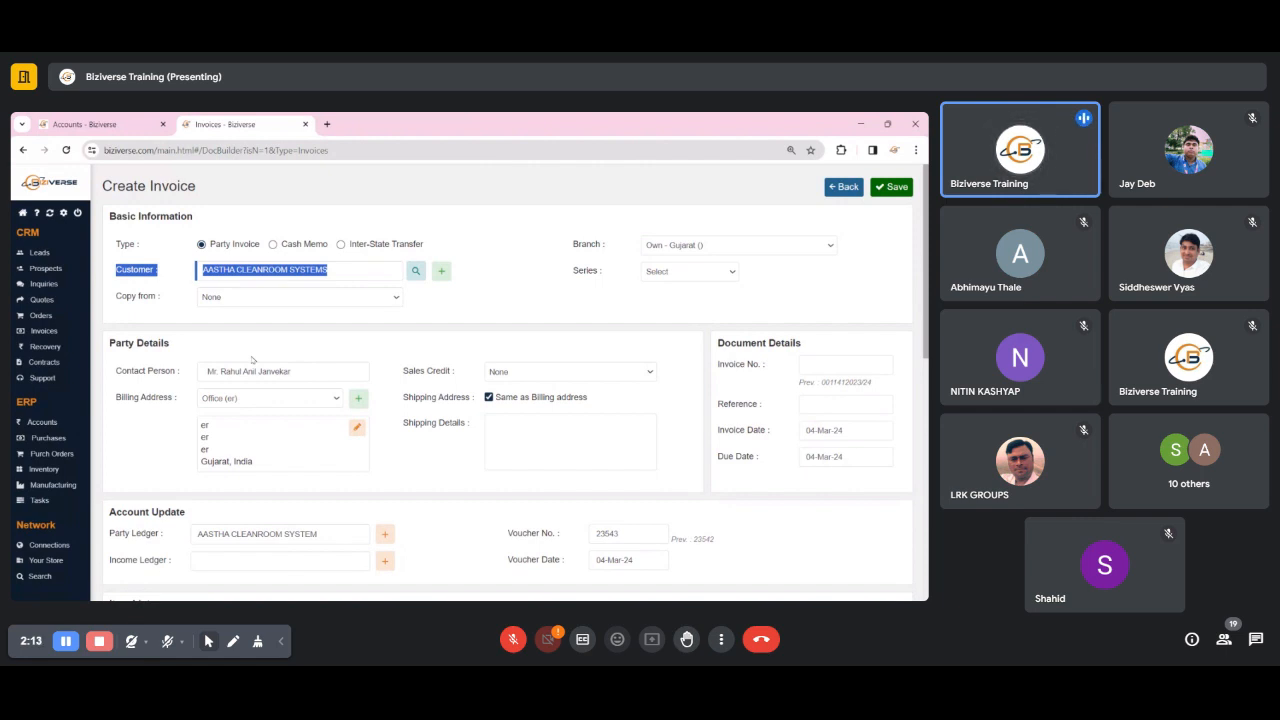
scroll(252, 360, "down", 5)
left_click_drag(110, 294, 373, 295)
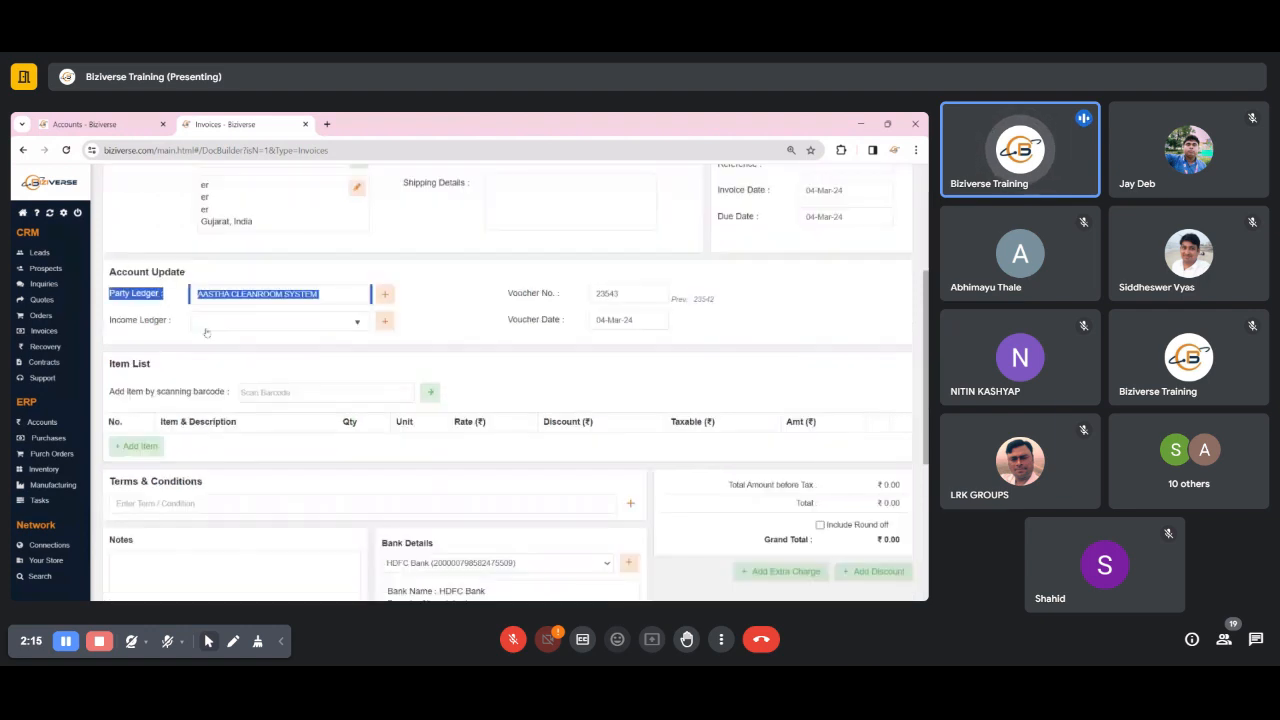
left_click(205, 330)
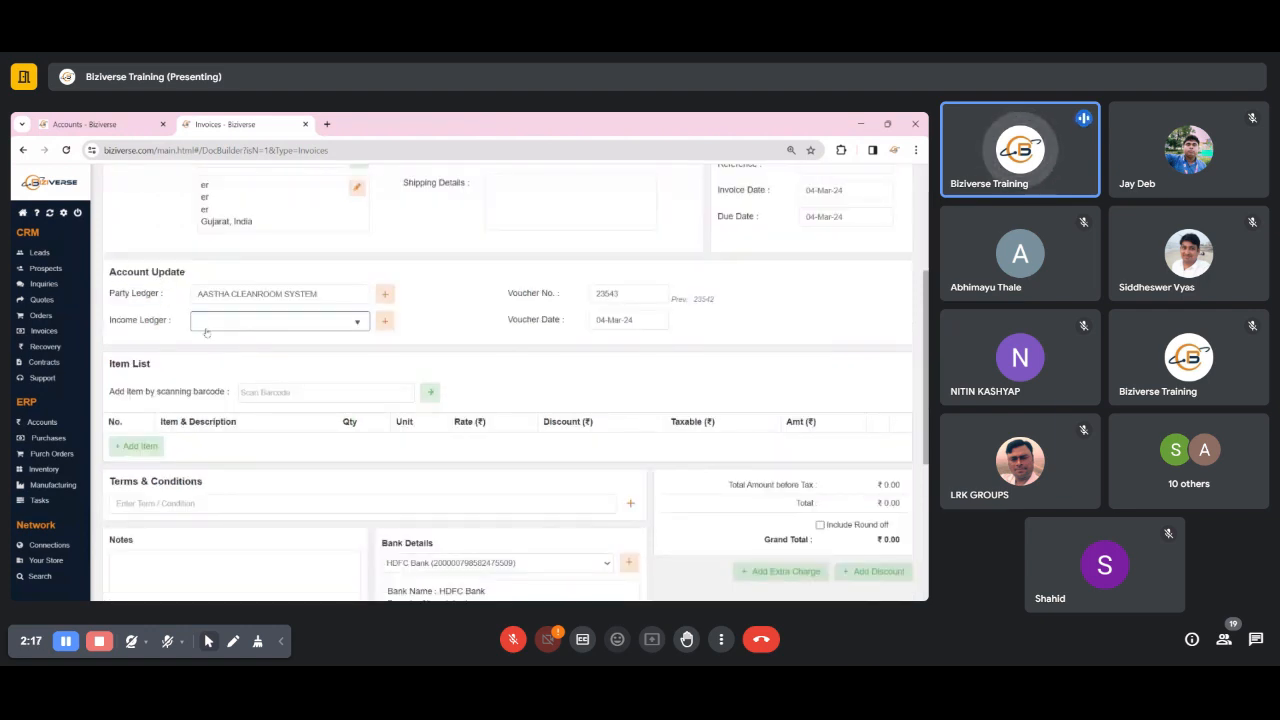
type("SALES")
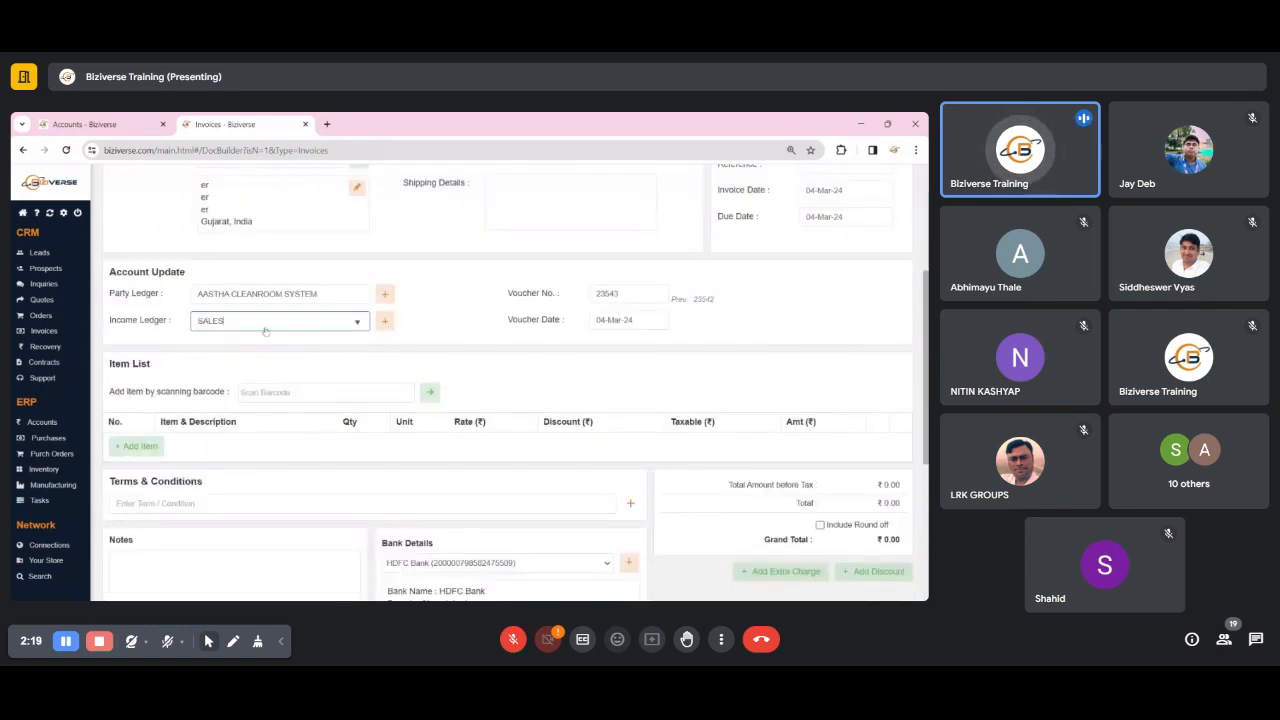
left_click(366, 335)
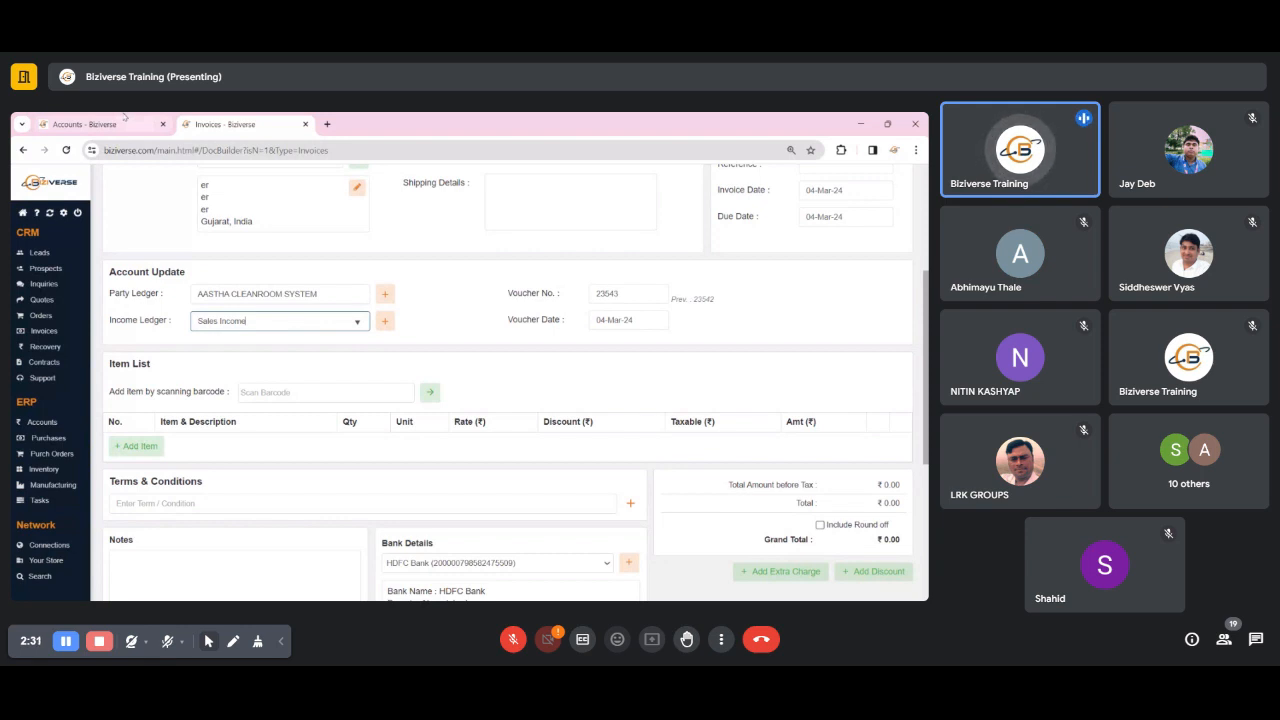
- Enter 126547 as the invoice number and copy the same number into the voucher number
double_click(620, 294)
scroll(785, 413, "up", 1)
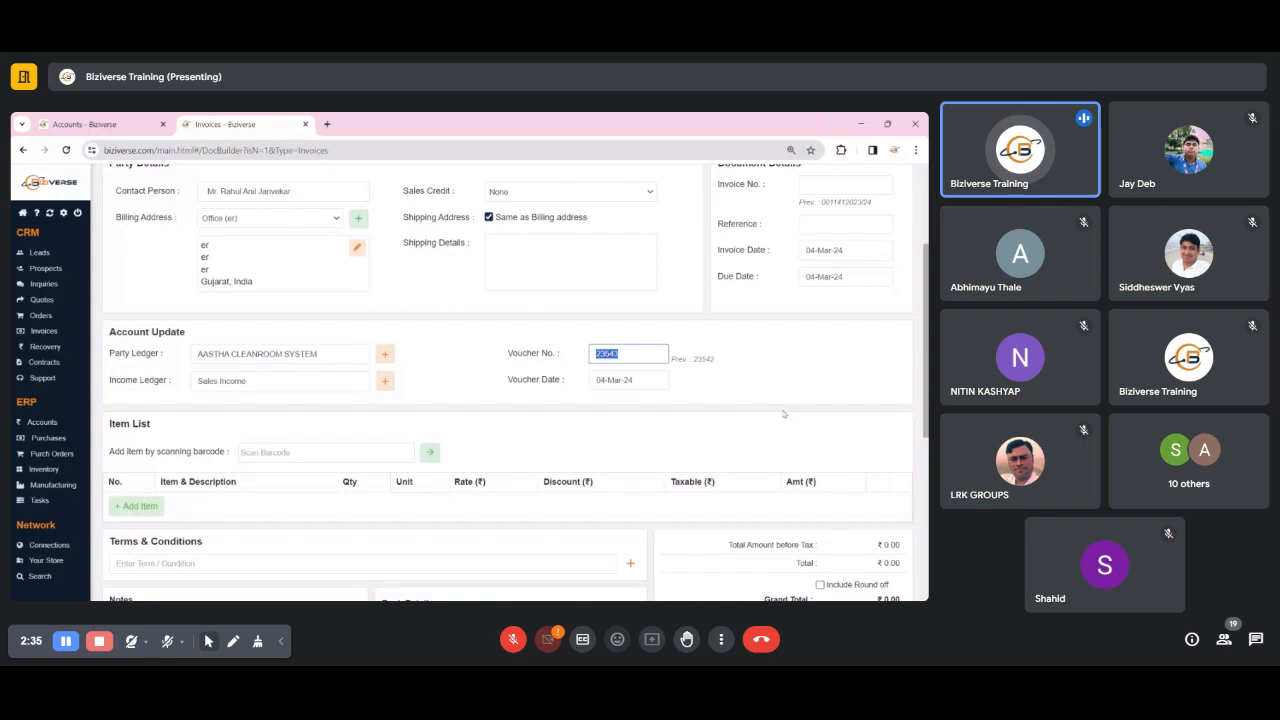
scroll(785, 413, "up", 3)
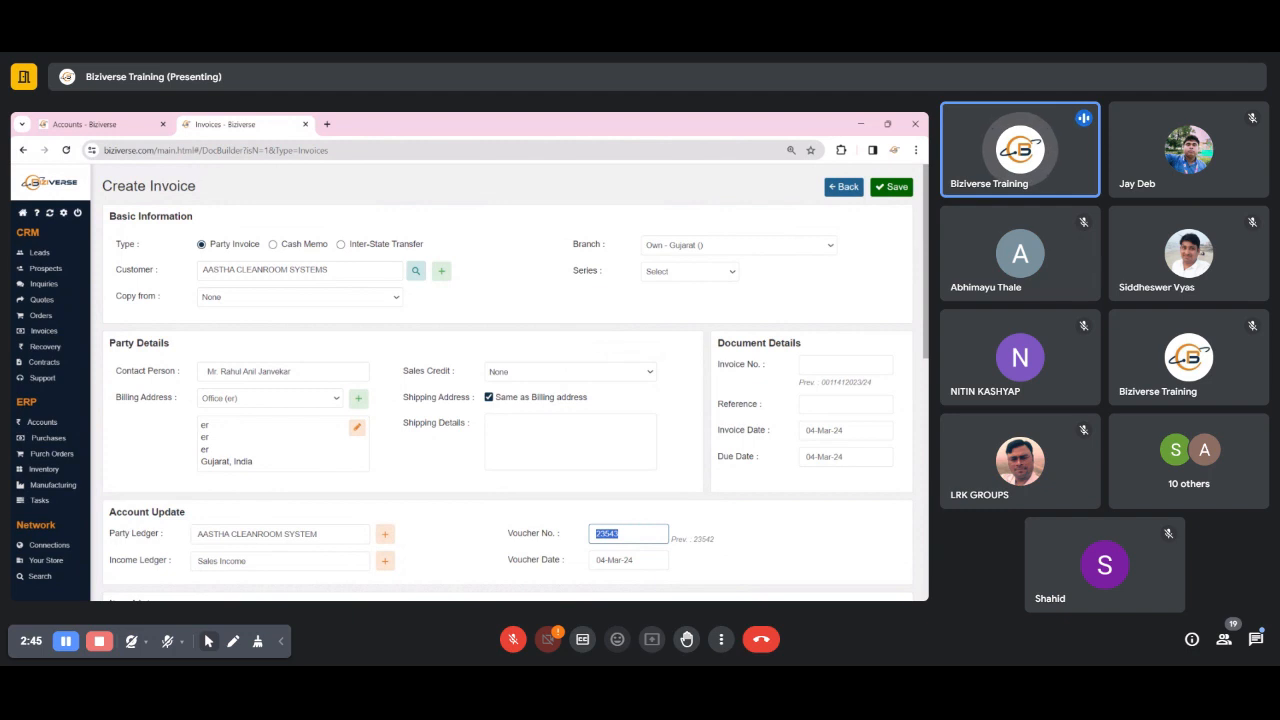
left_click(820, 366)
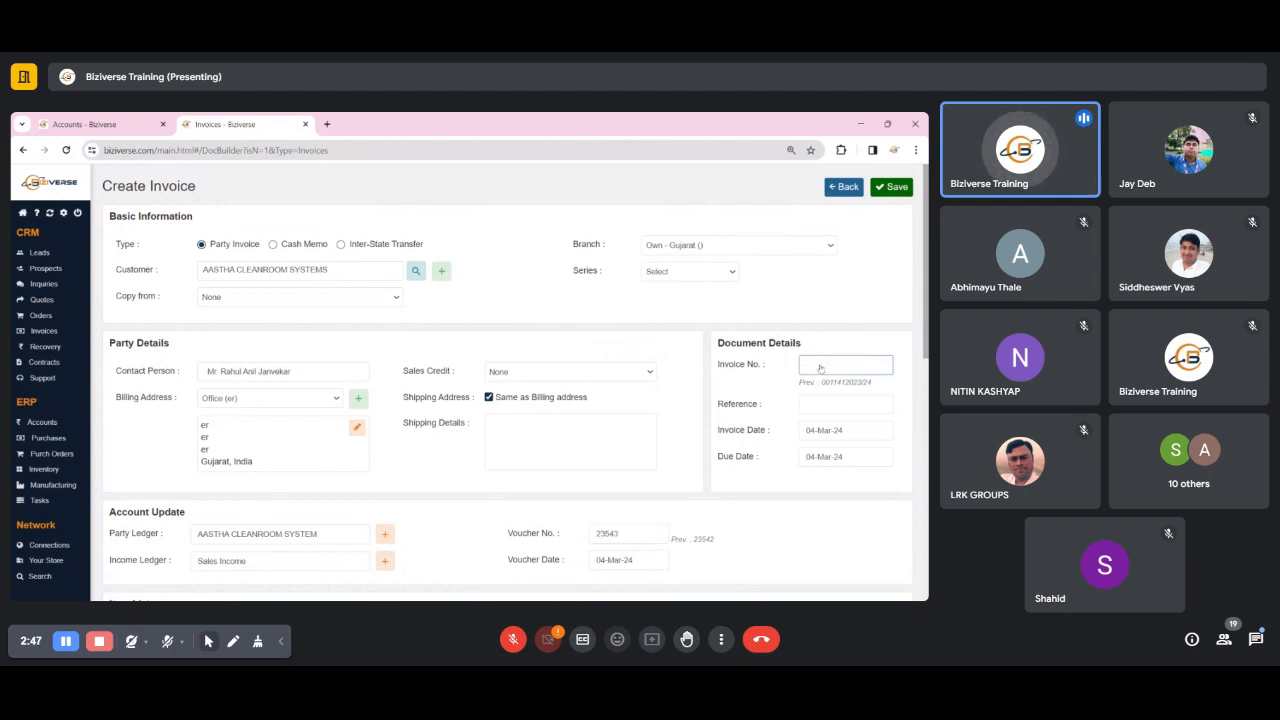
type("128547")
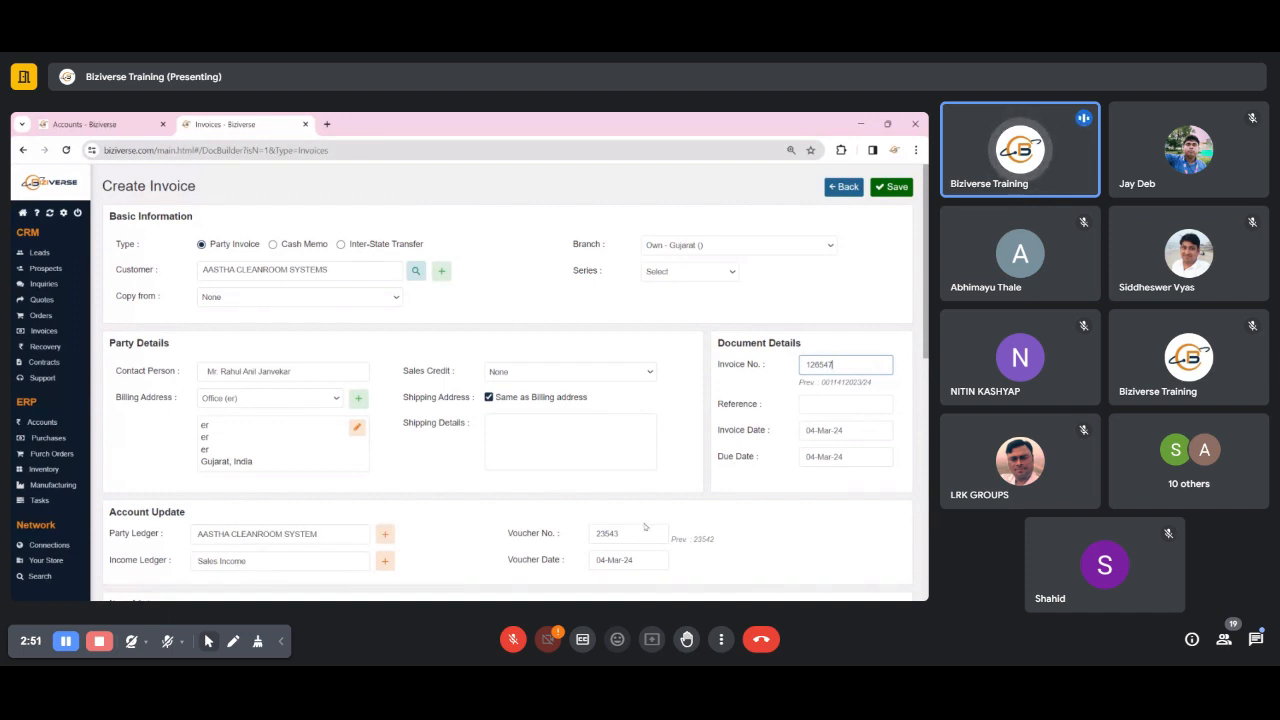
double_click(836, 368)
key("ctrl+c")
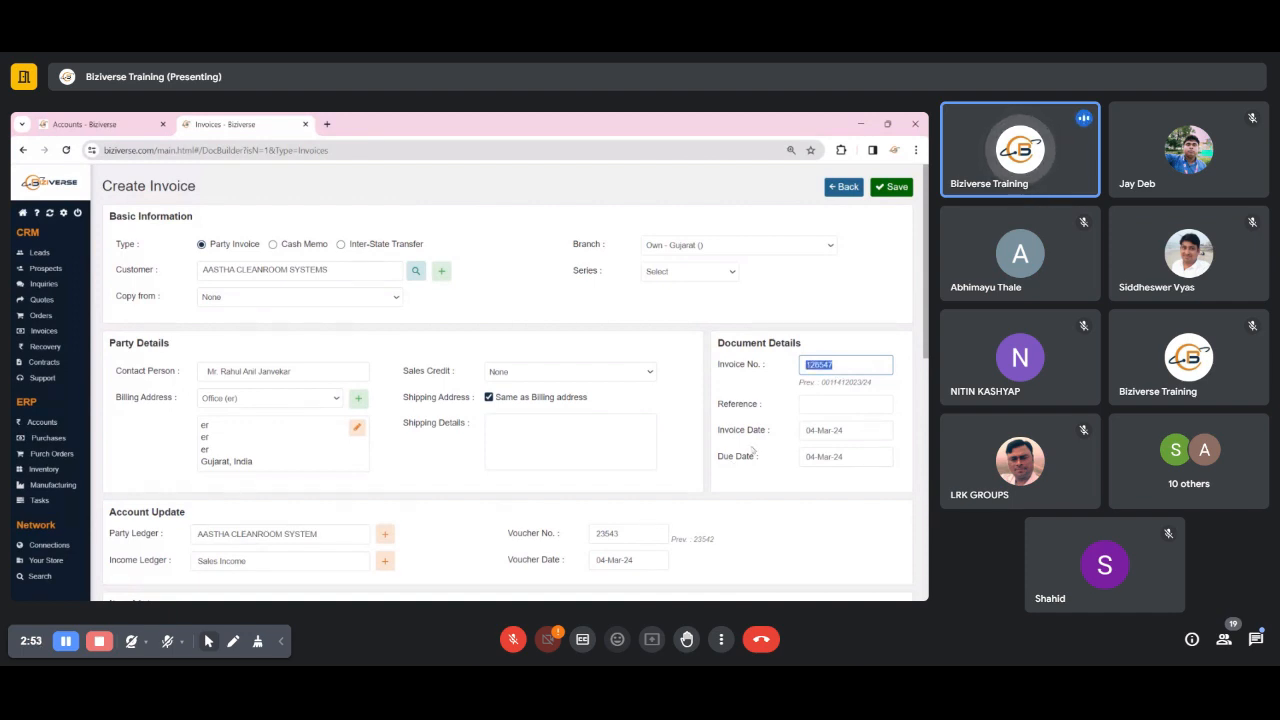
double_click(641, 533)
key("ctrl+v")
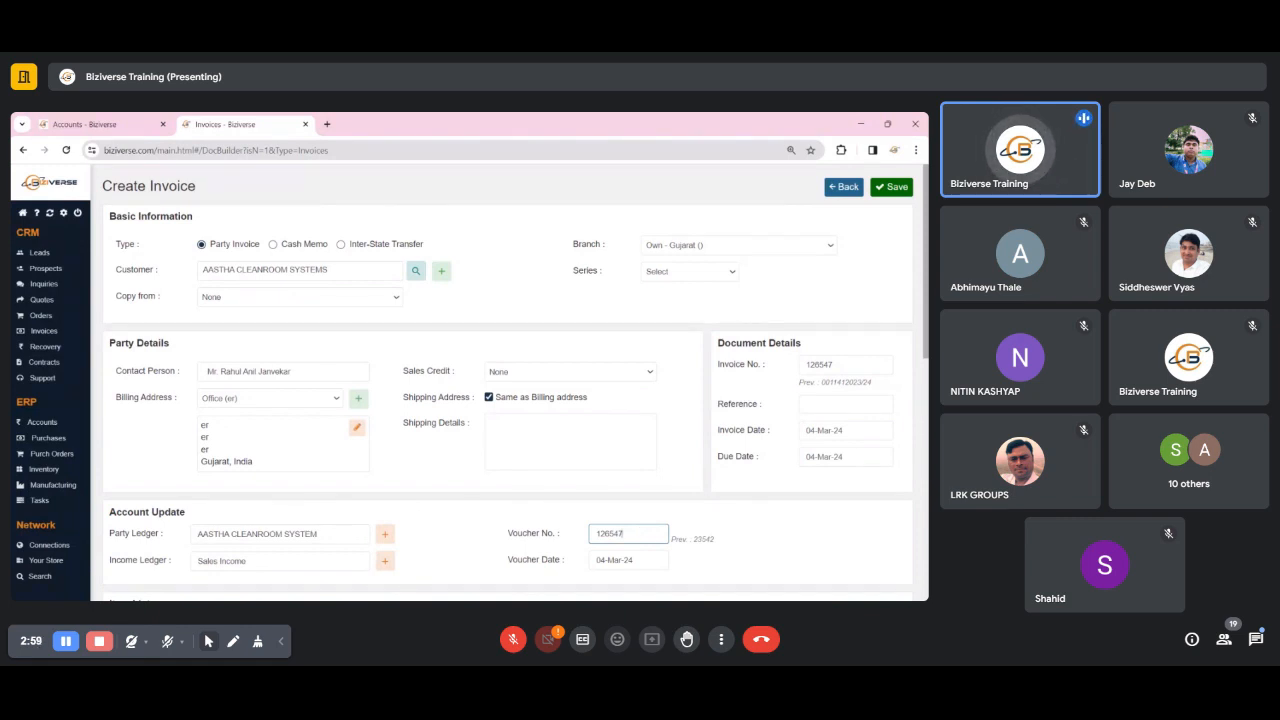
- Compare the invoice date with the voucher date and look over the account groups and the remaining invoice sections
scroll(752, 409, "down", 1)
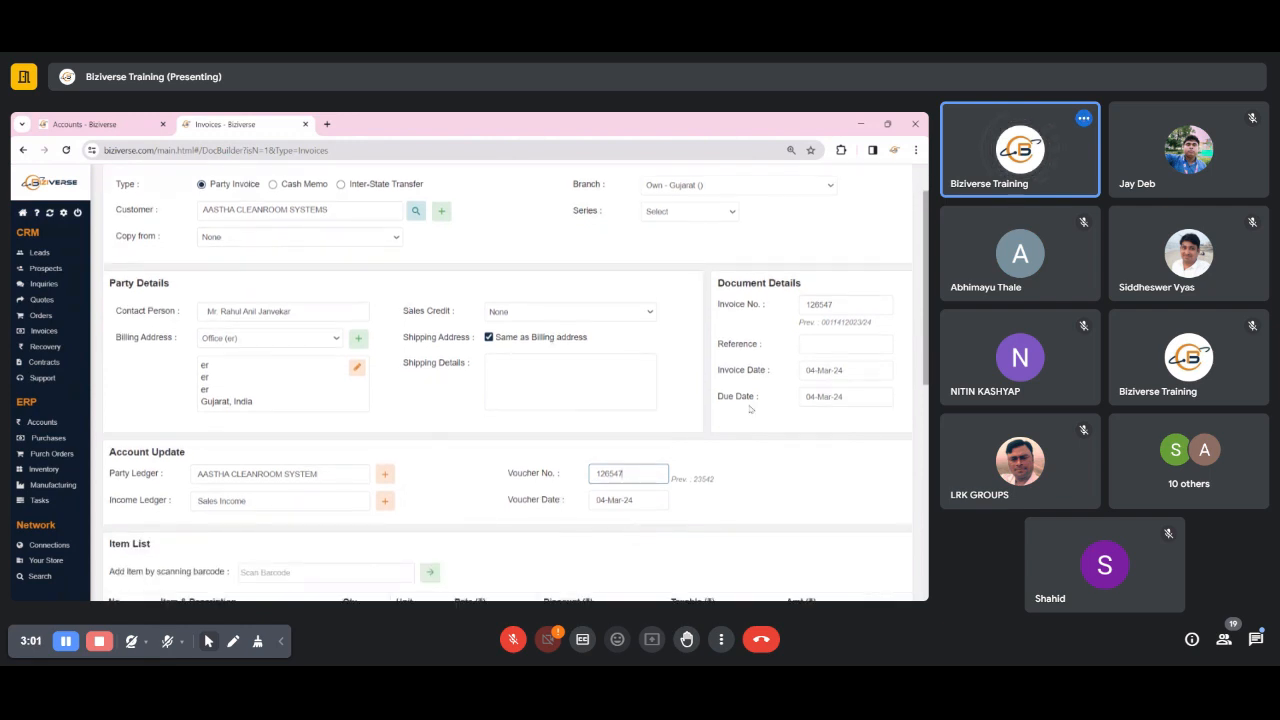
double_click(746, 375)
left_click(746, 376)
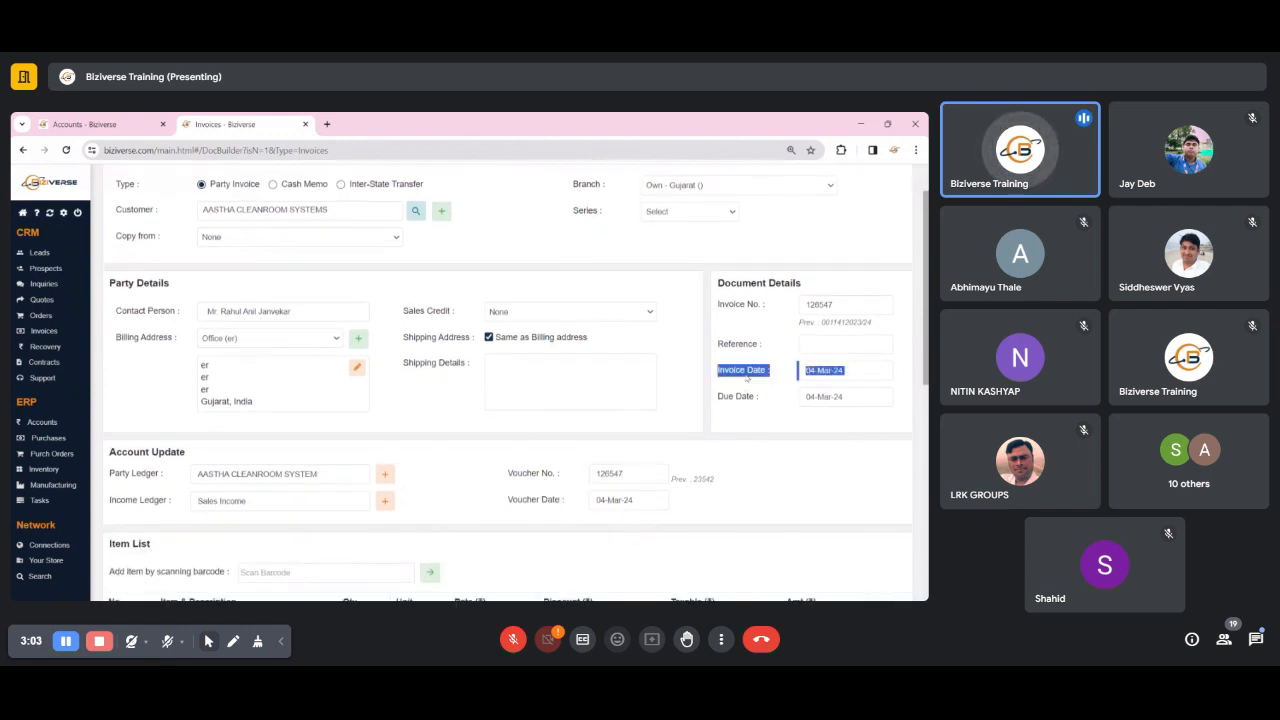
triple_click(546, 501)
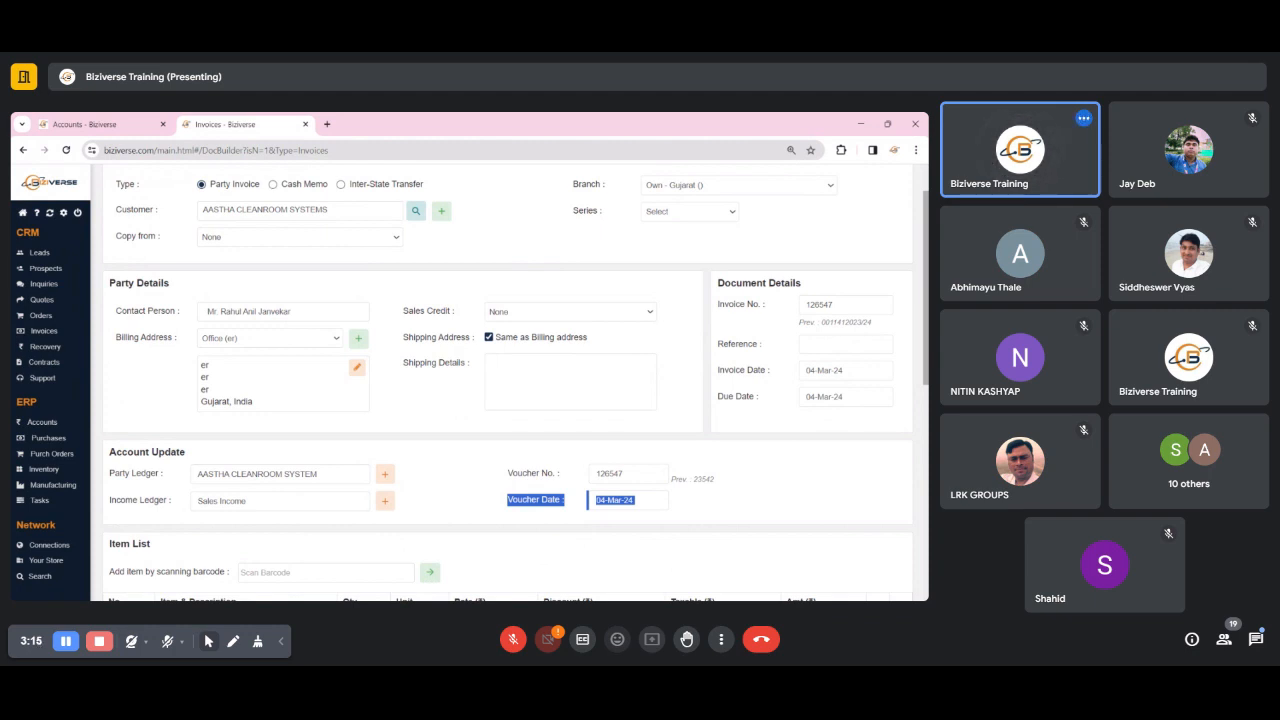
left_click(88, 122)
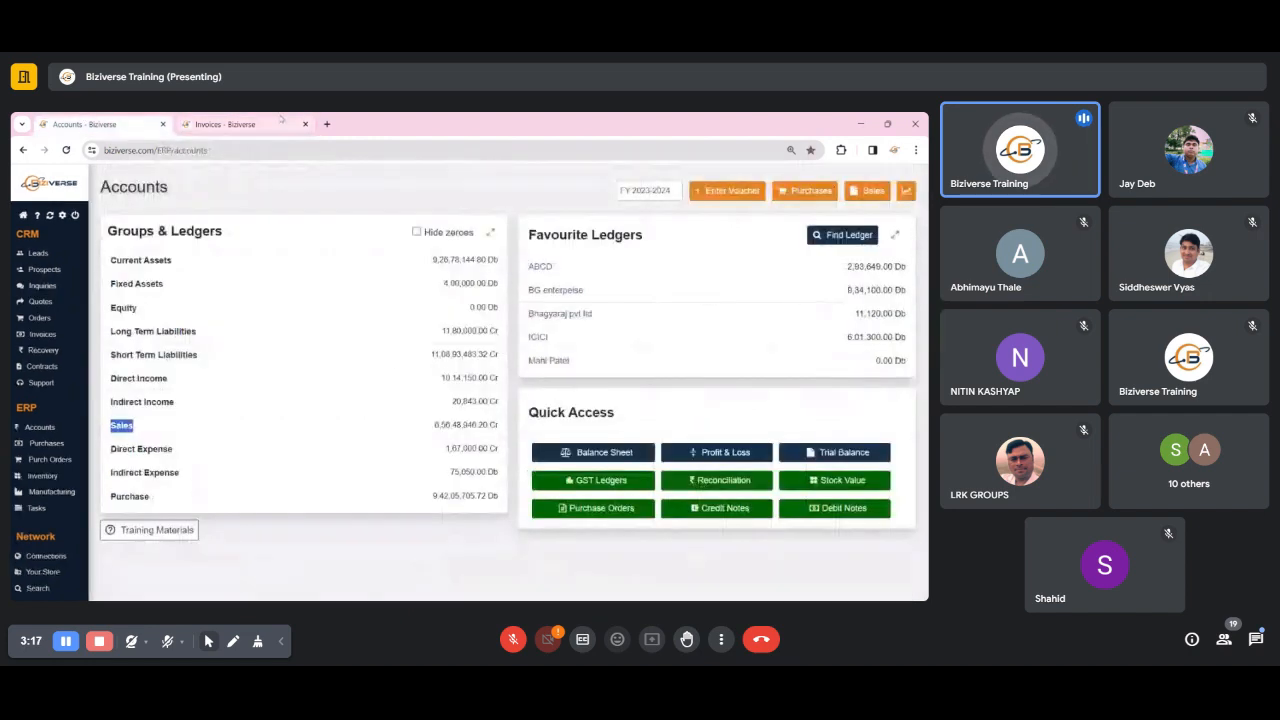
left_click(275, 121)
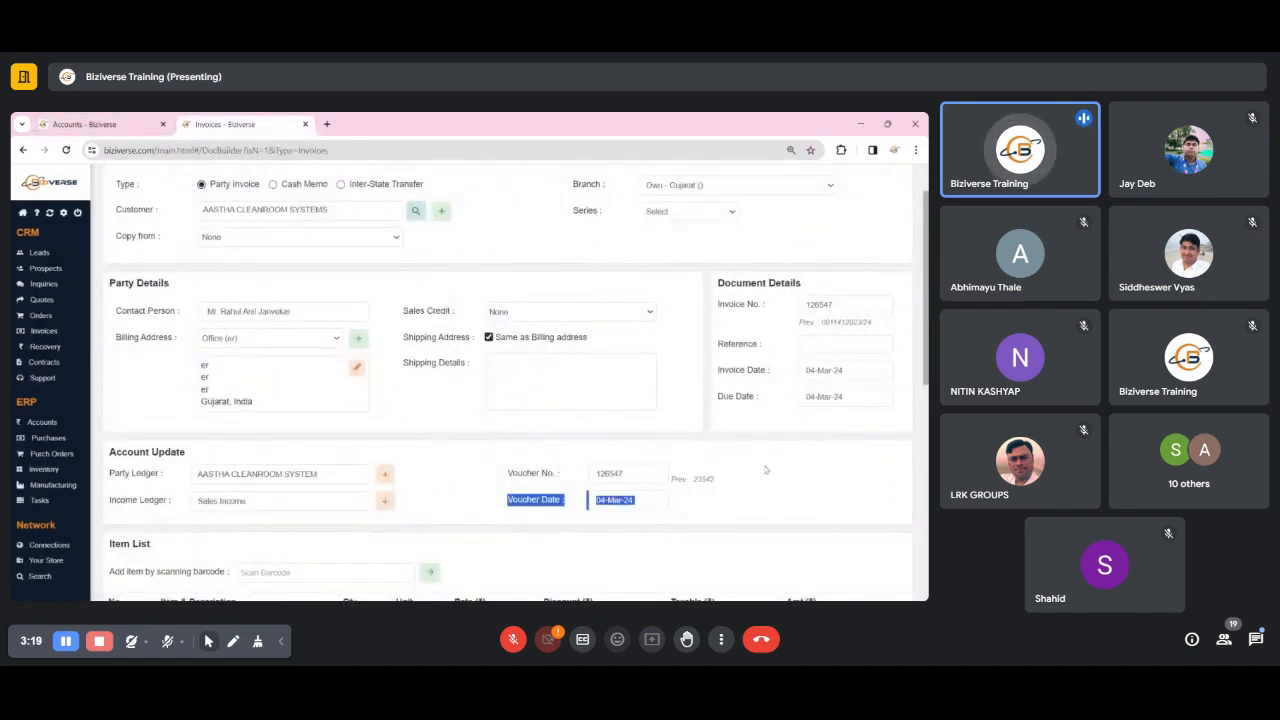
scroll(266, 480, "down", 3)
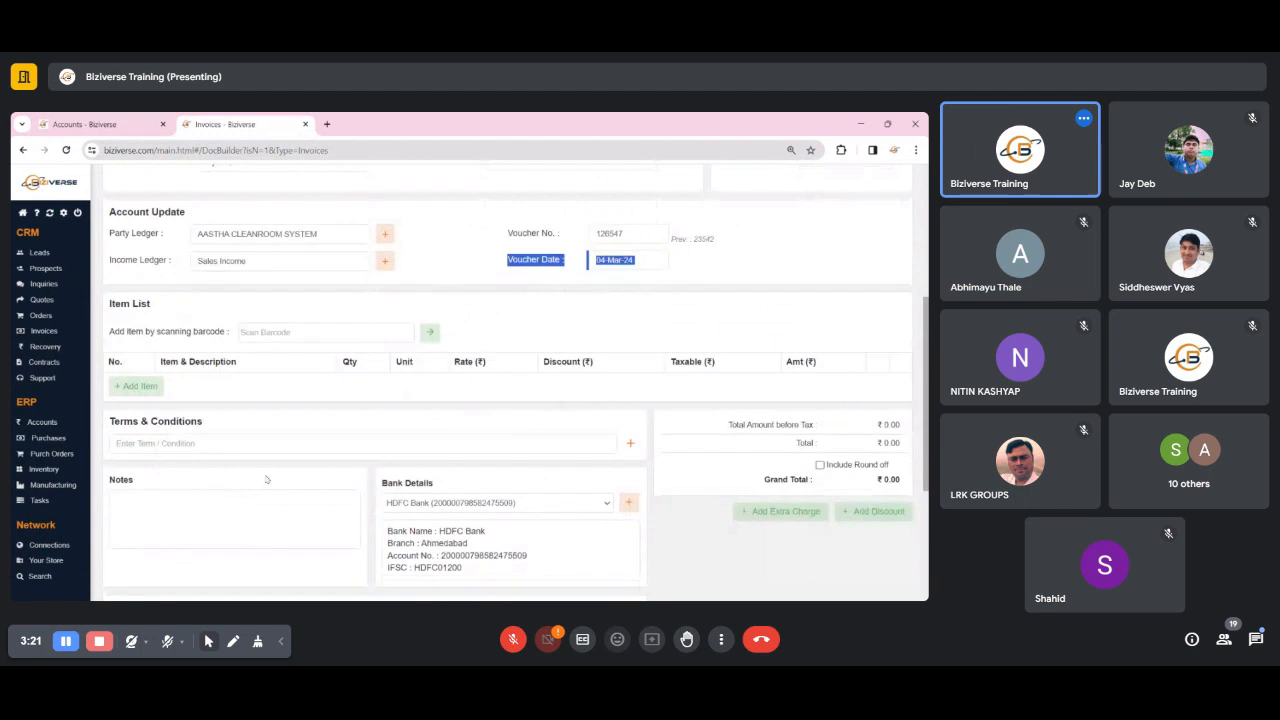
scroll(266, 480, "up", 4)
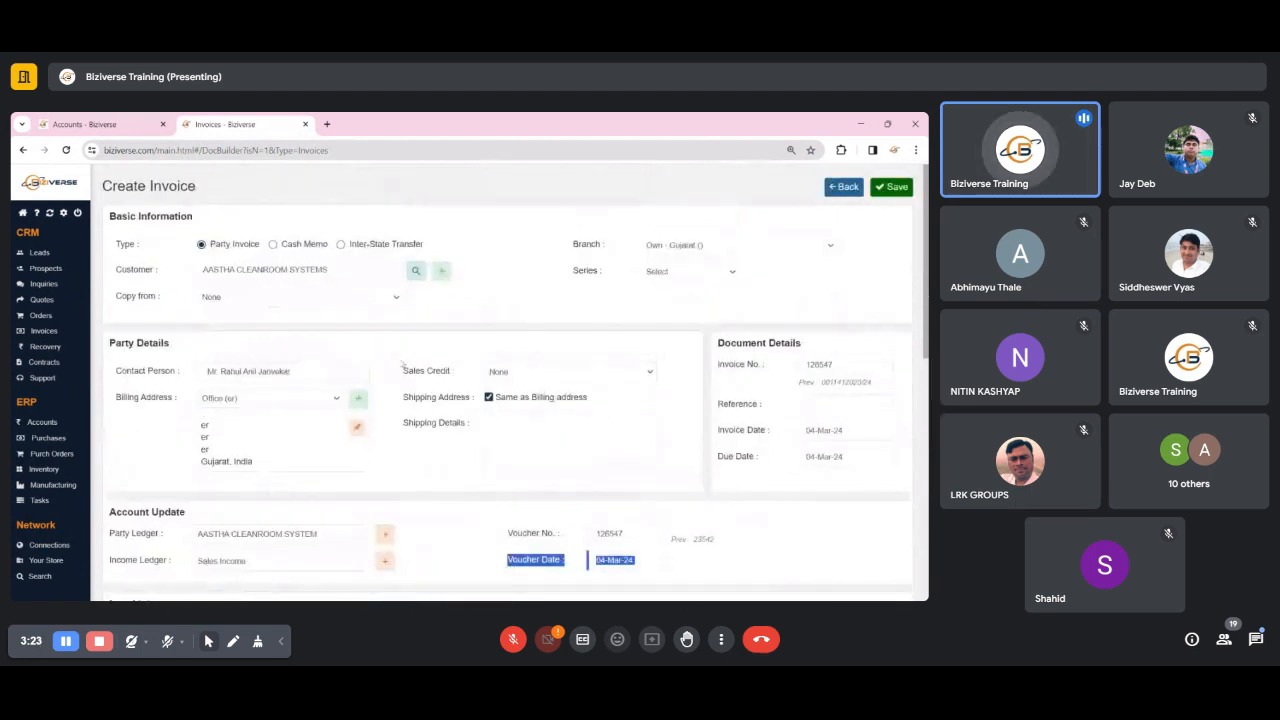
- Review the invoice's Account Update and Basic Information sections against the Groups & Ledgers overview in Accounts
triple_click(142, 511)
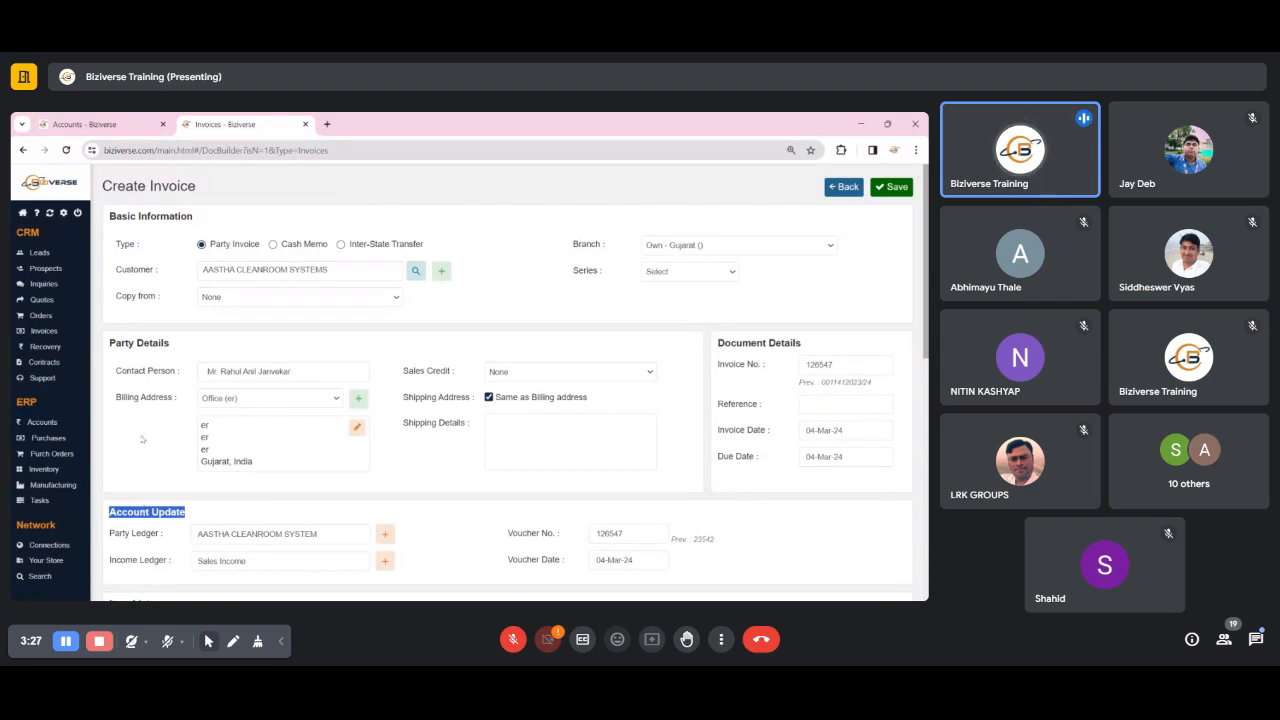
triple_click(165, 216)
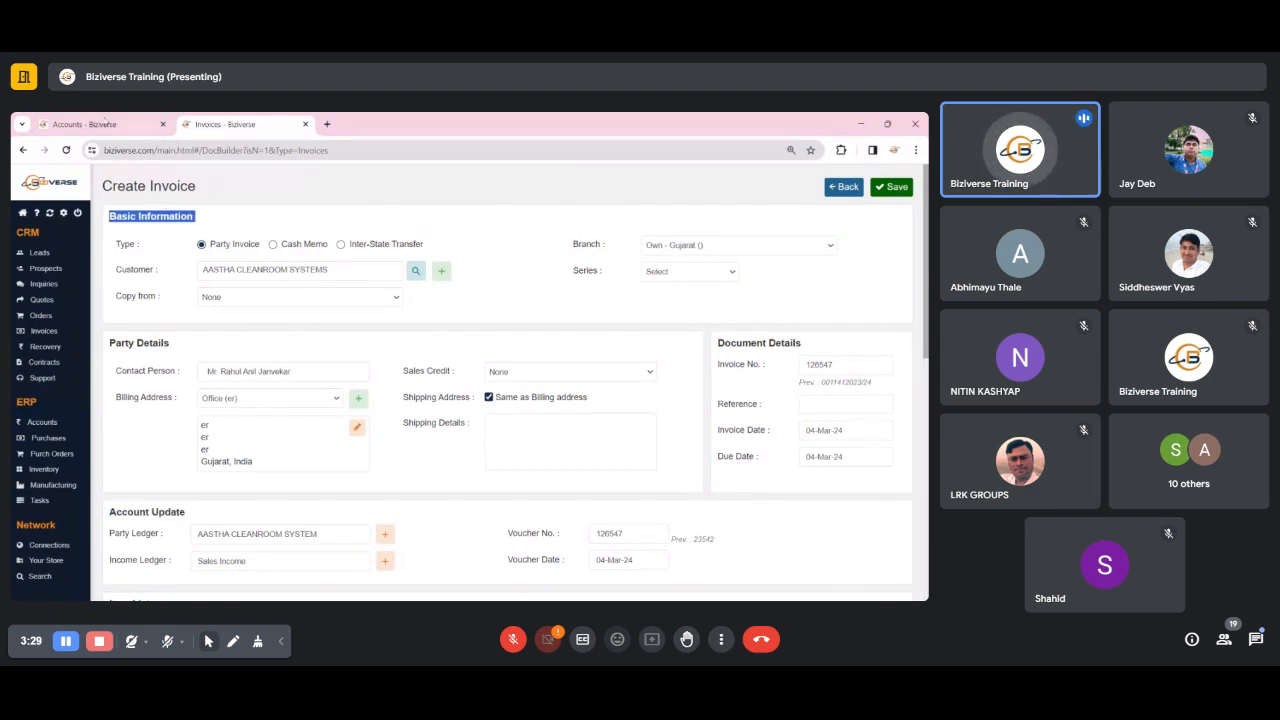
key("ctrl+shift+Tab")
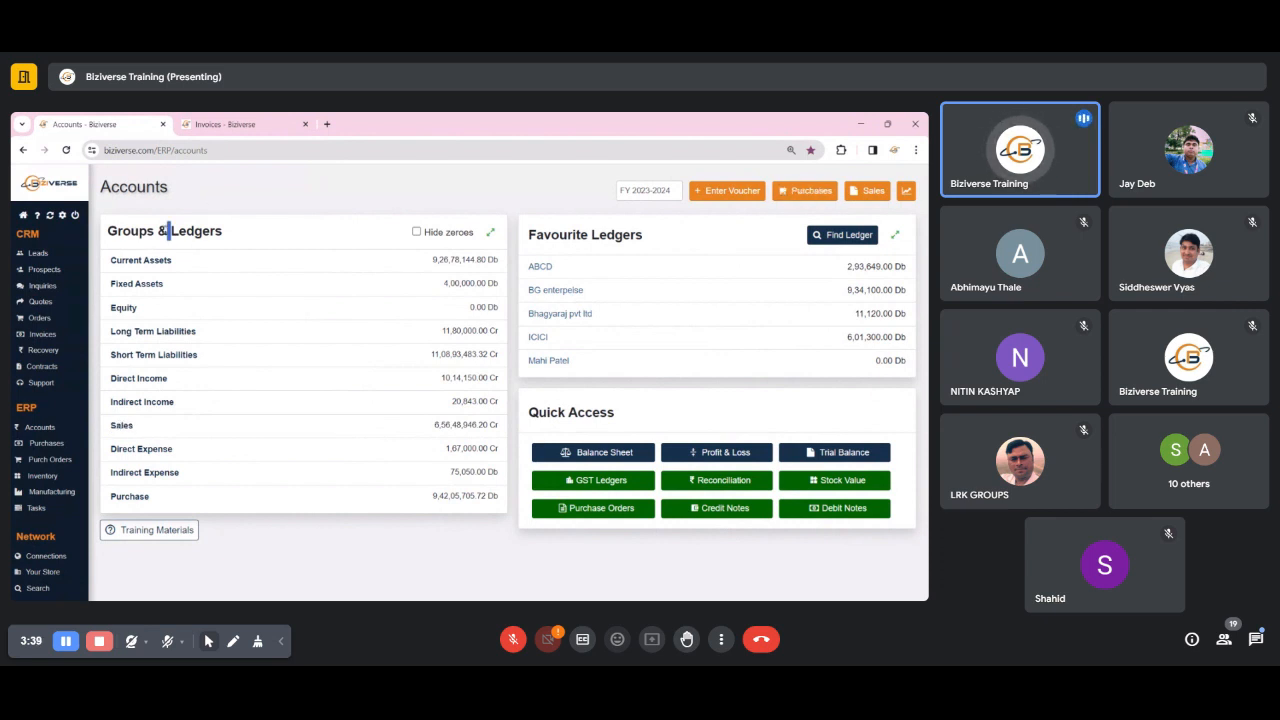
triple_click(168, 231)
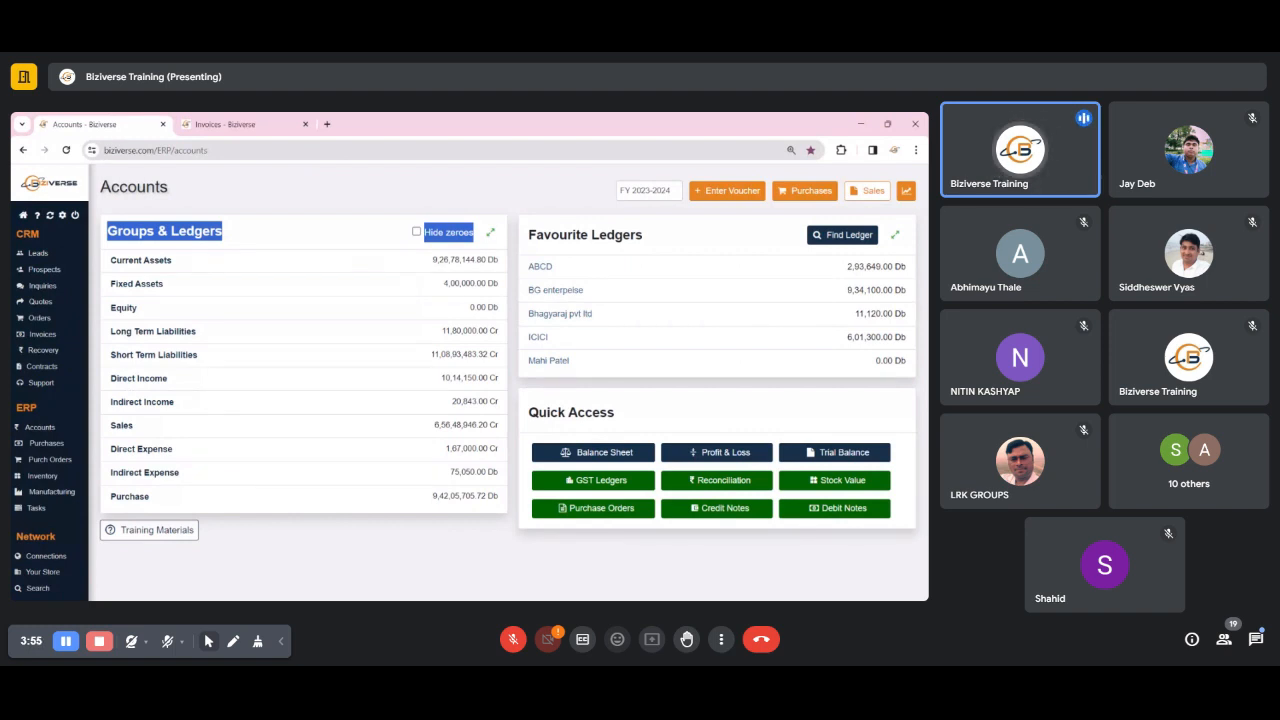
- Look over the sales, purchase and reverse charge ledgers in the GST ledger configuration, and close it without changes
left_click(614, 486)
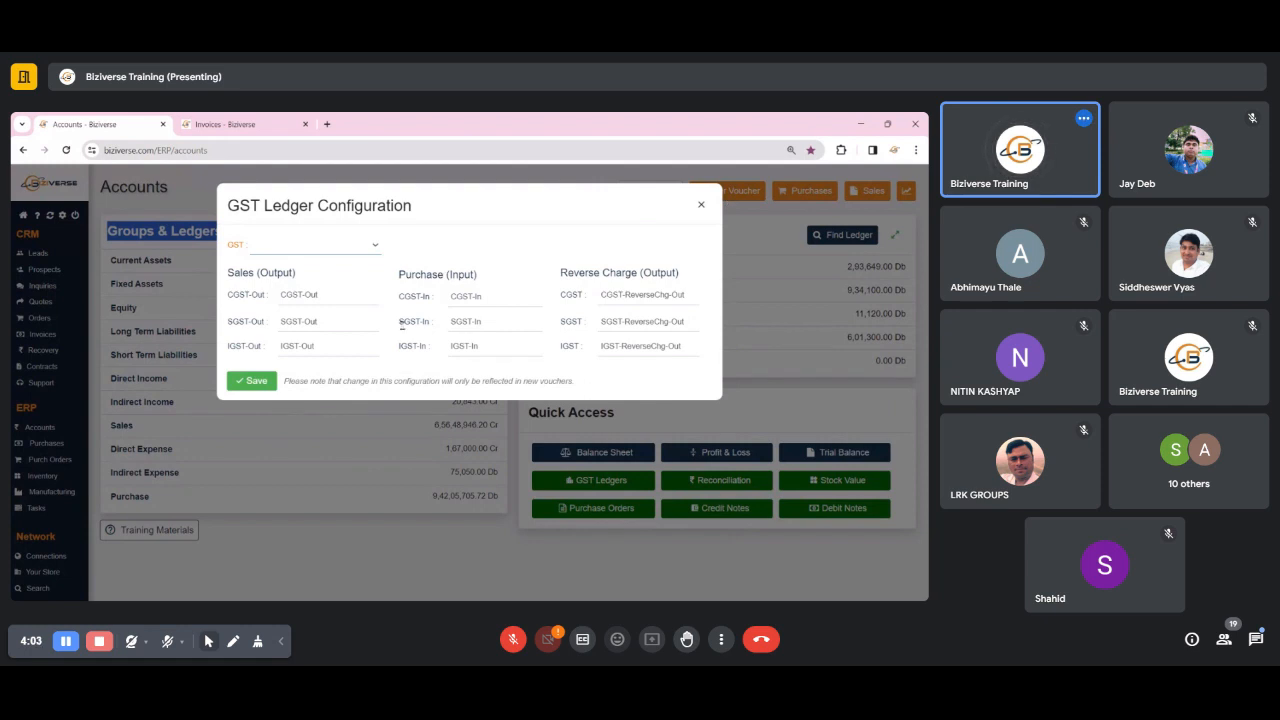
left_click(700, 210)
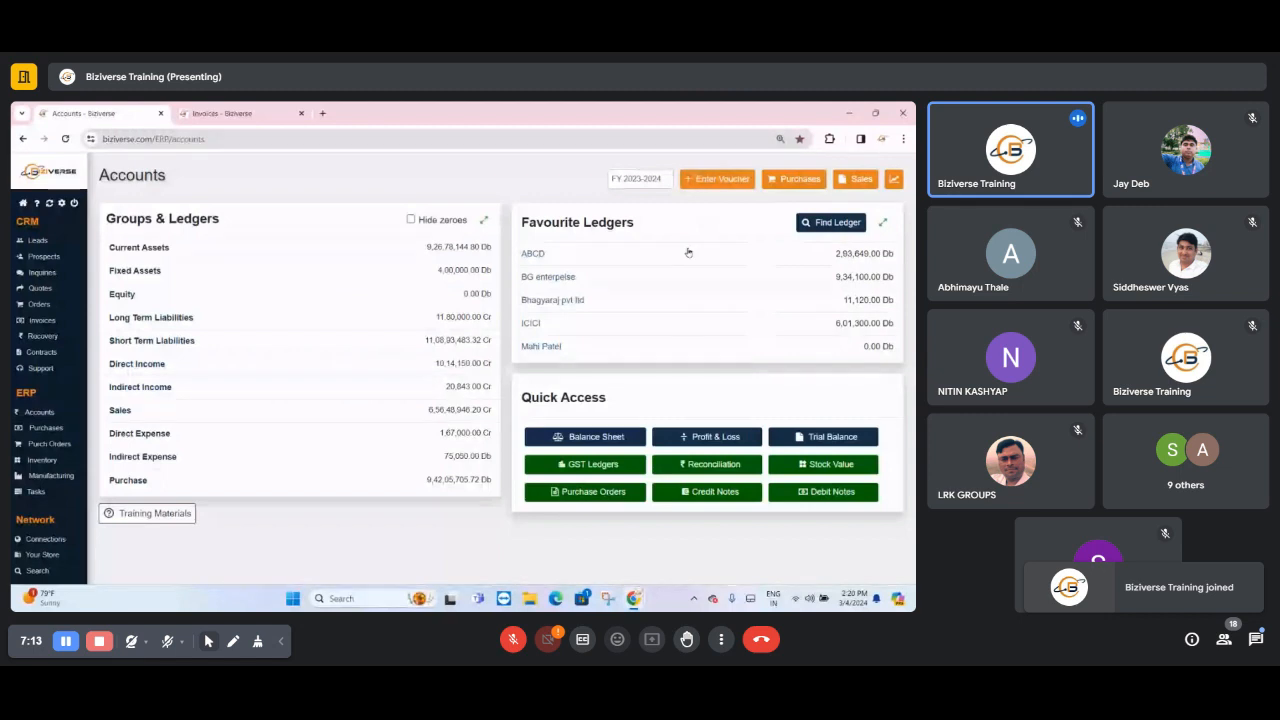
- Open a new voucher entry and look over the available voucher types, starting with Salary and Contra Entry
left_click(698, 183)
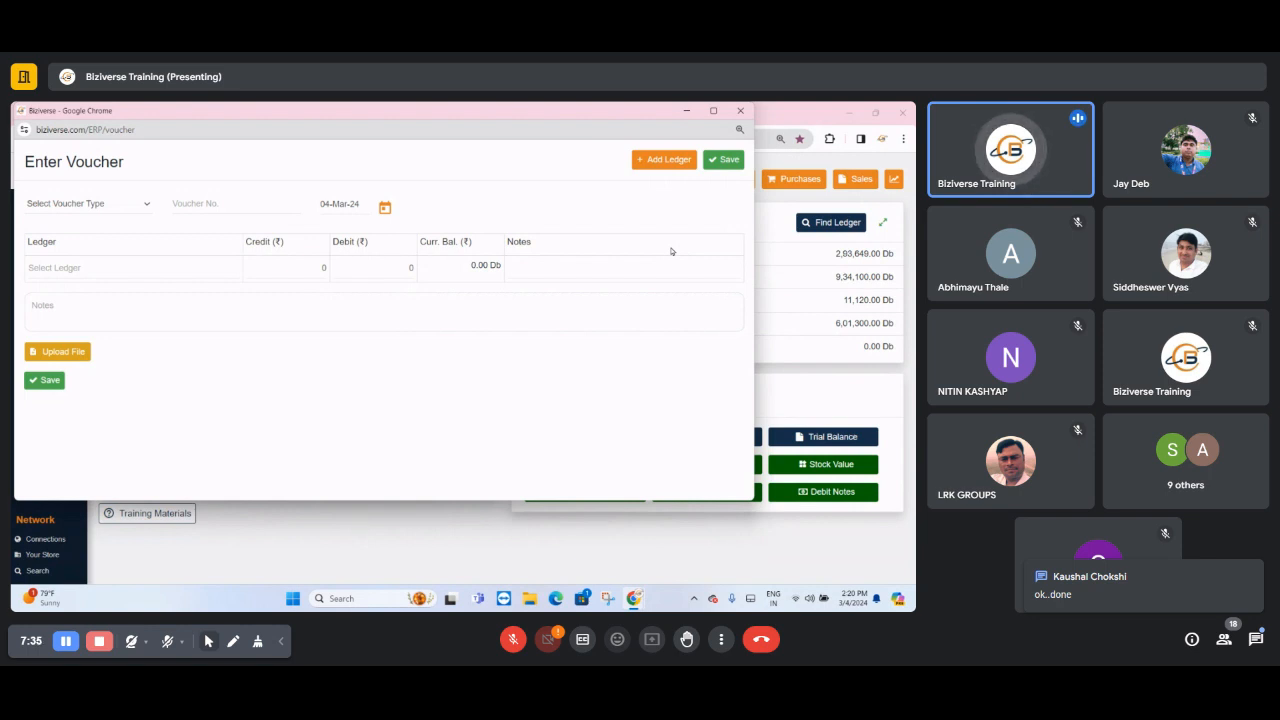
left_click(63, 205)
left_click(63, 206)
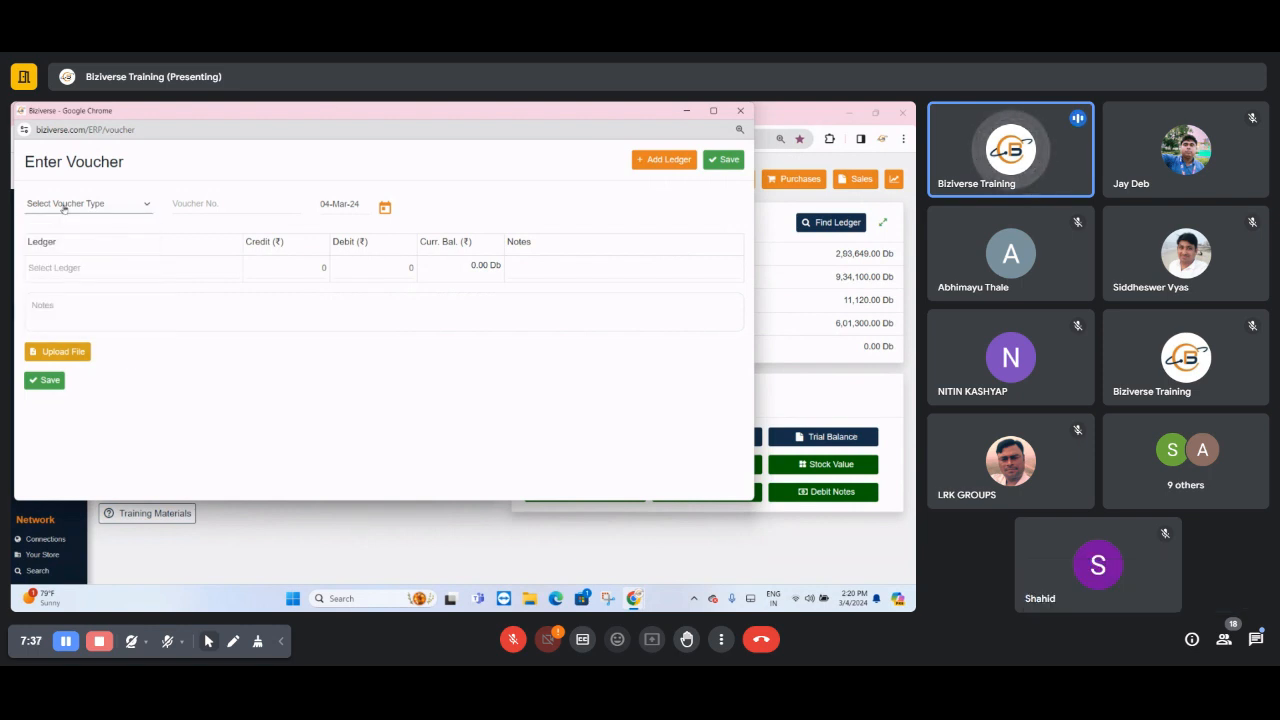
left_click(64, 208)
left_click(64, 208)
left_click(64, 208)
left_click(64, 208)
left_click(64, 208)
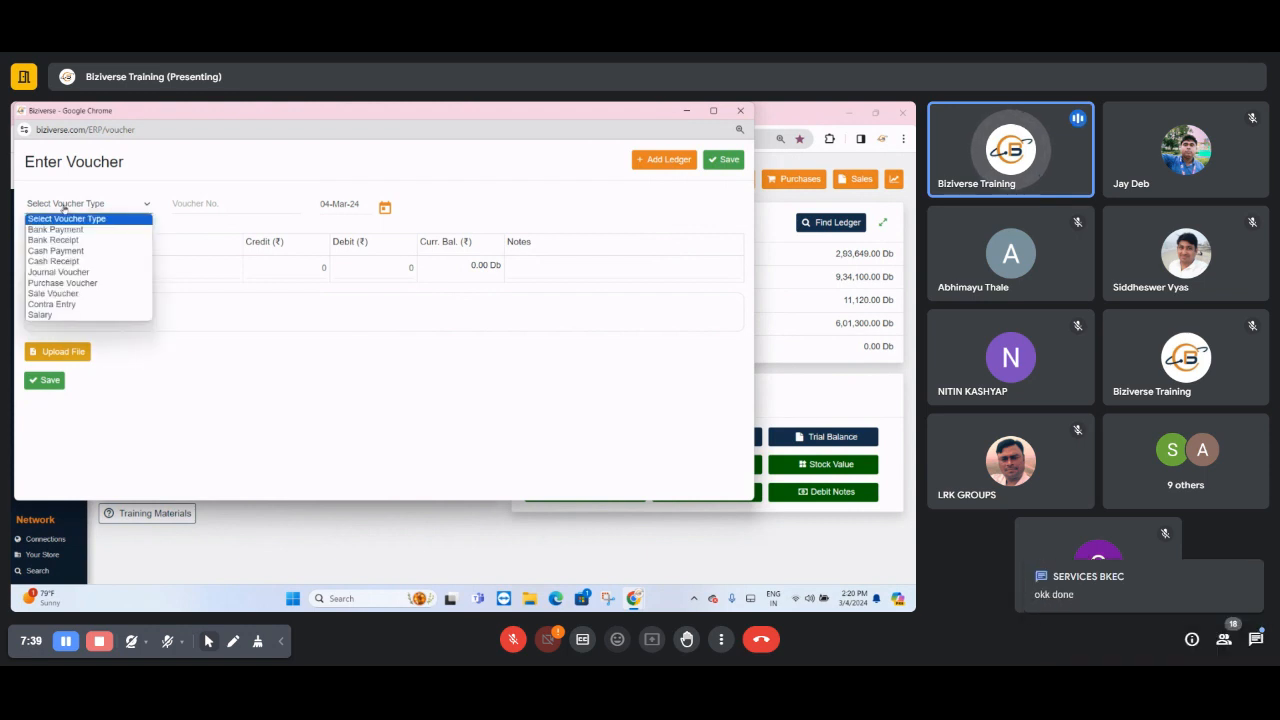
left_click(63, 207)
left_click(63, 207)
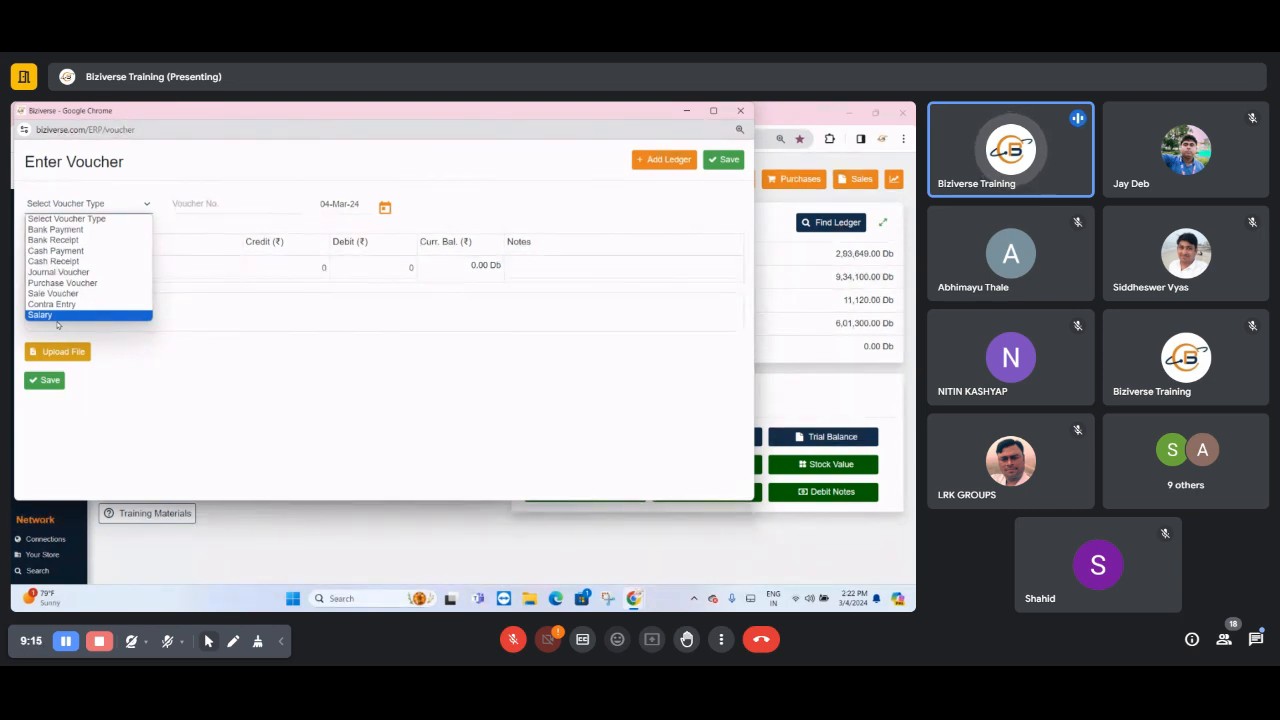
key("Up")
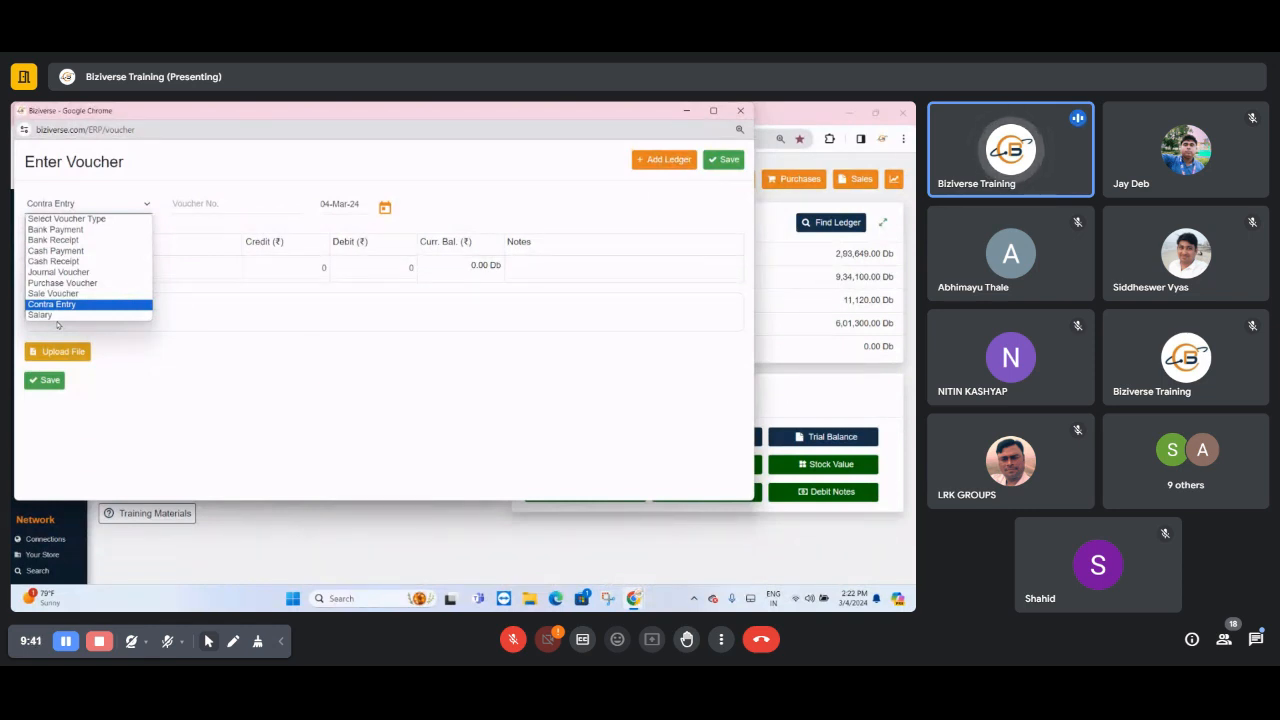
left_click(1223, 640)
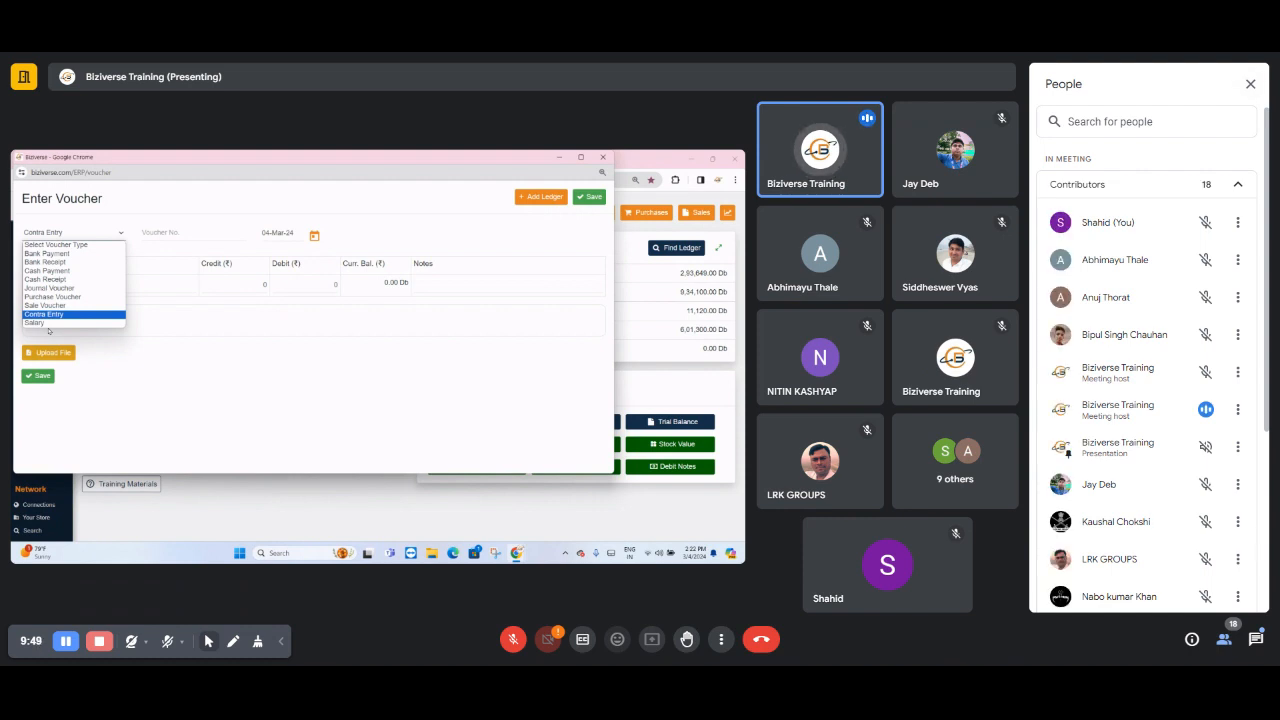
scroll(1230, 400, "down", 3)
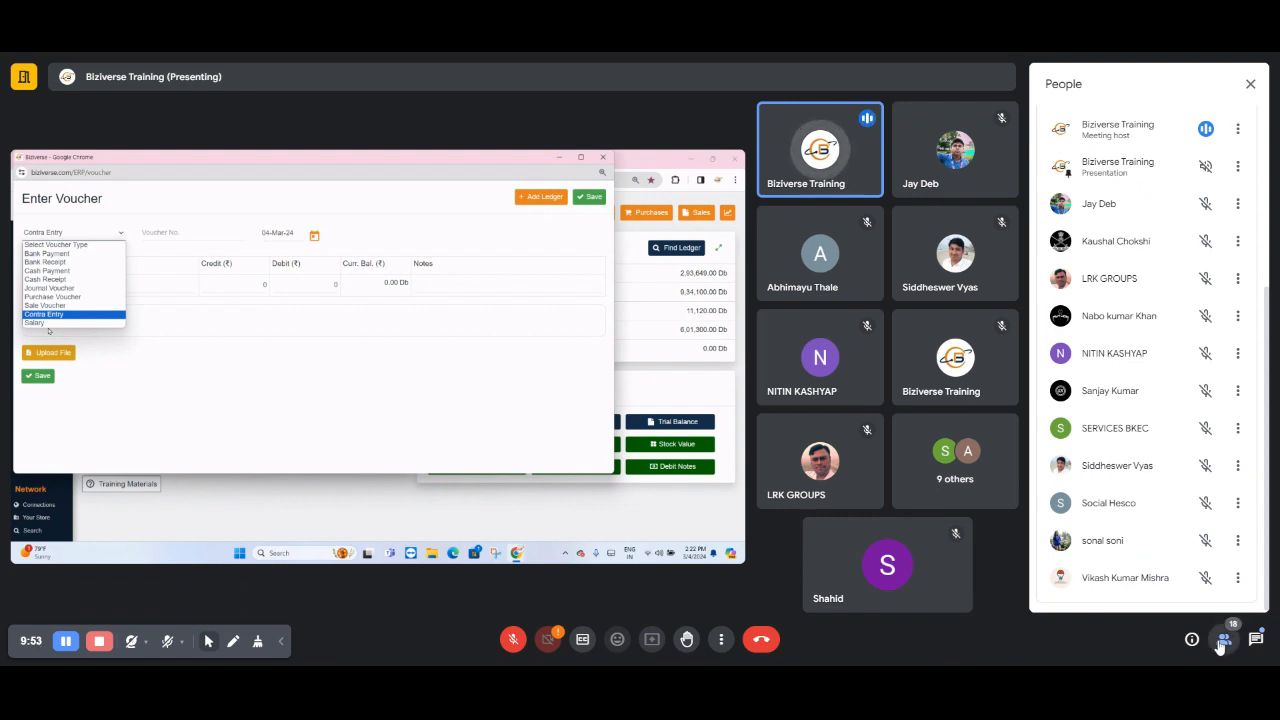
left_click(1222, 640)
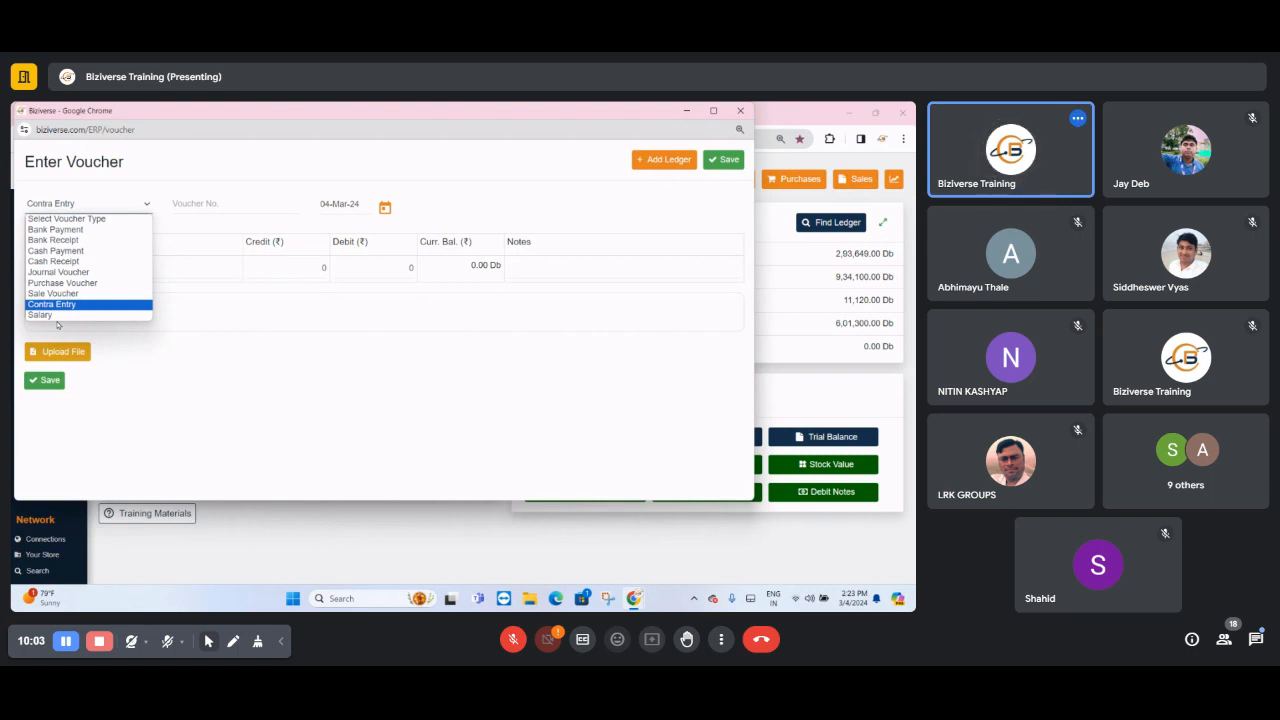
- Go through the voucher types from Sale Voucher and Purchase Voucher up to Bank Payment, comparing what each is for
key("Up")
key("Up")
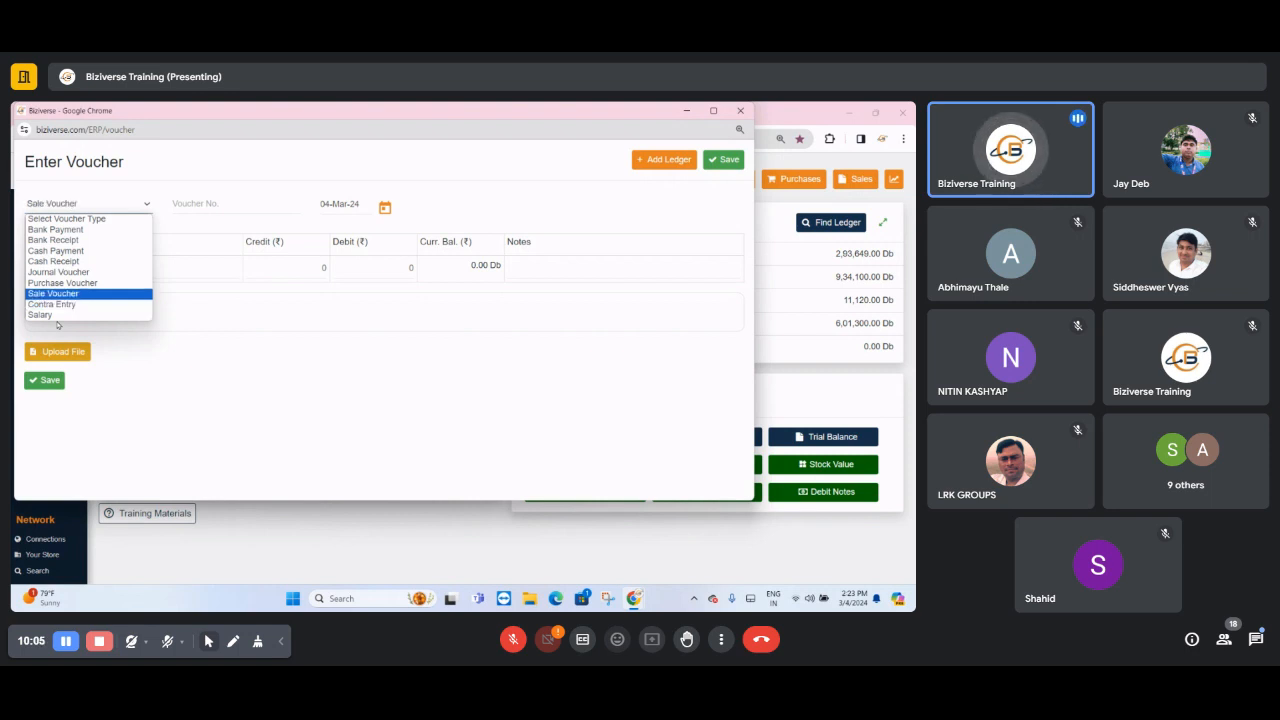
key("Down")
key("Down")
key("Up")
key("Up")
key("Down")
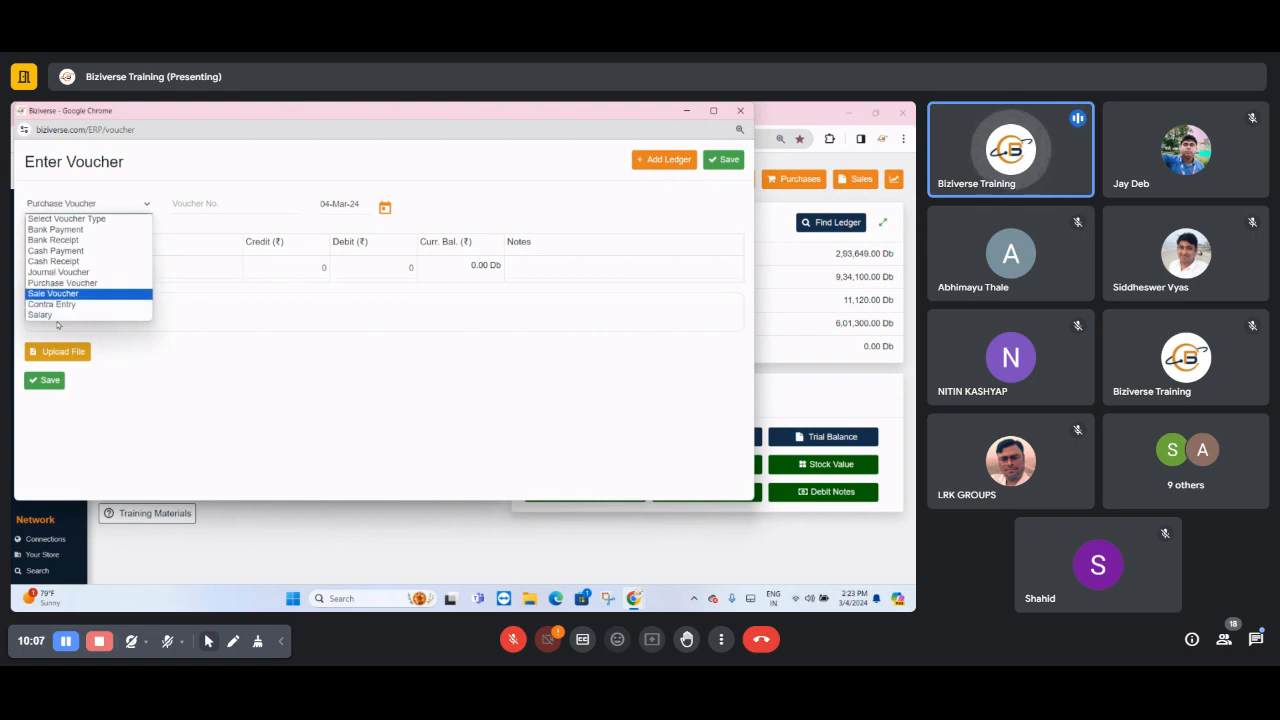
key("Up")
key("Down")
key("Up")
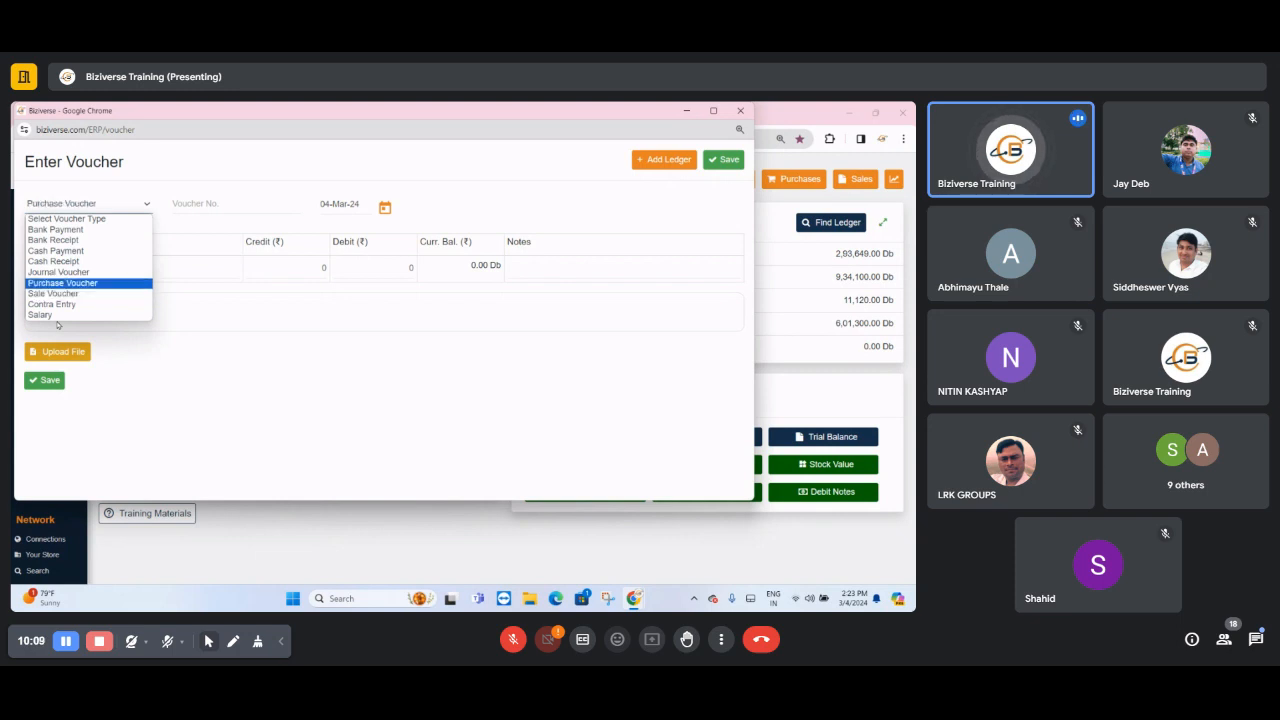
key("Down")
key("Up")
key("Down")
key("Down")
key("Up")
key("Down")
key("Up")
key("Down")
key("Up")
key("Down")
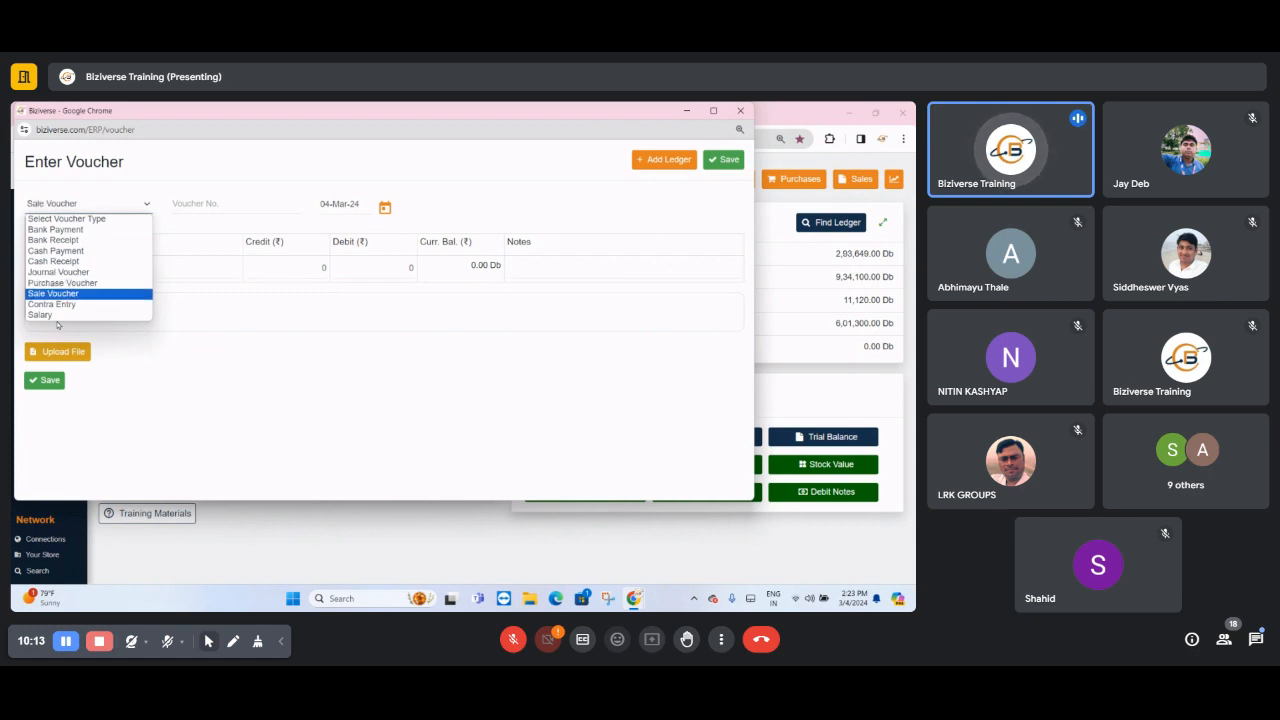
key("Up")
key("Down")
key("Up")
key("Down")
key("Up")
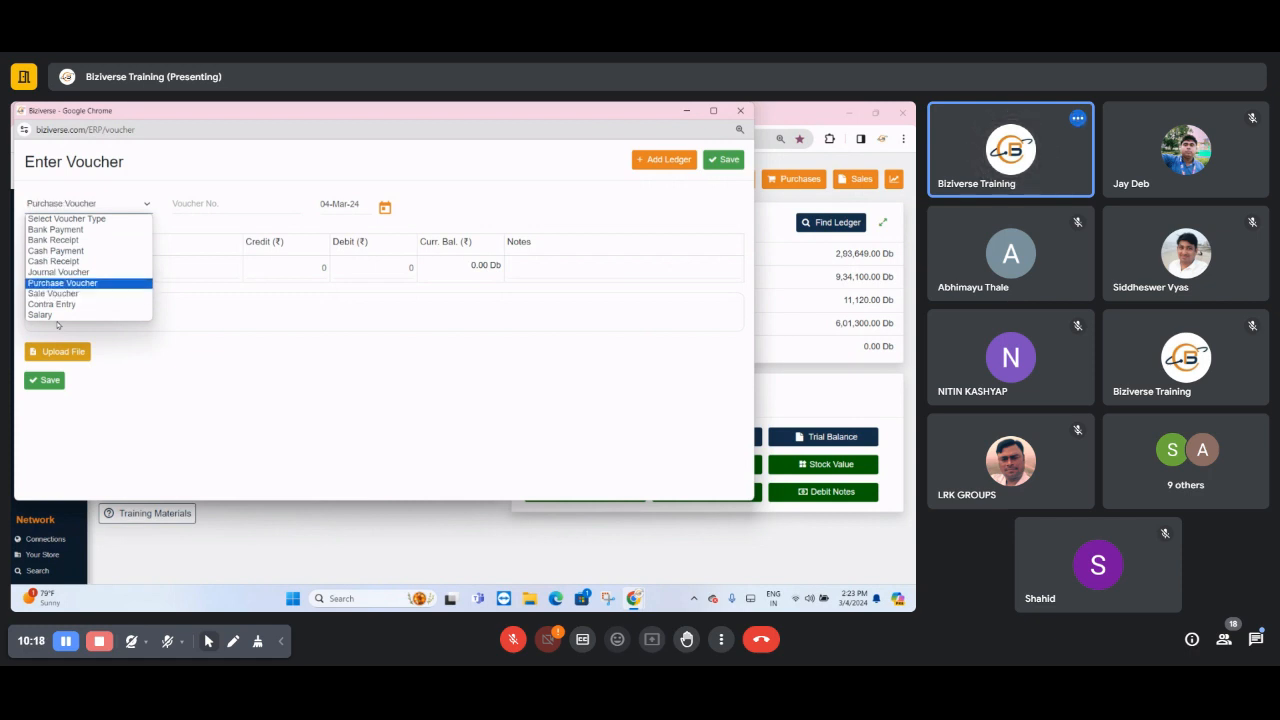
key("Up")
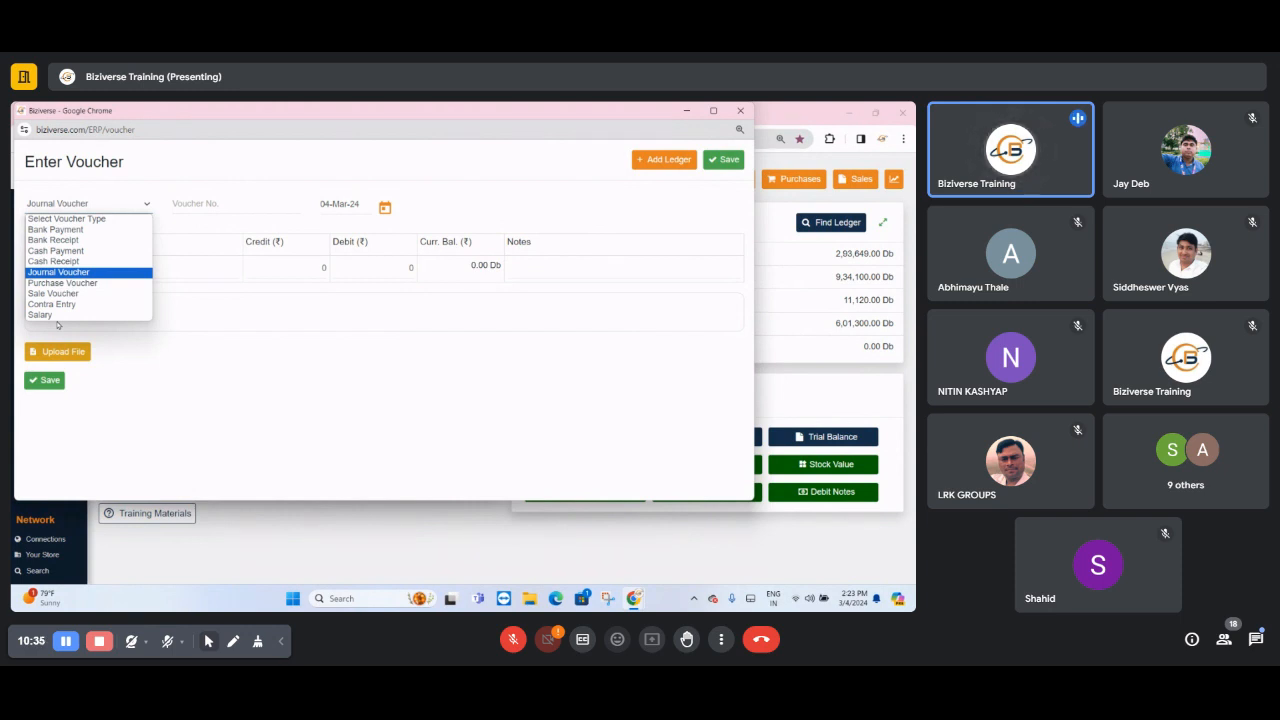
key("Up")
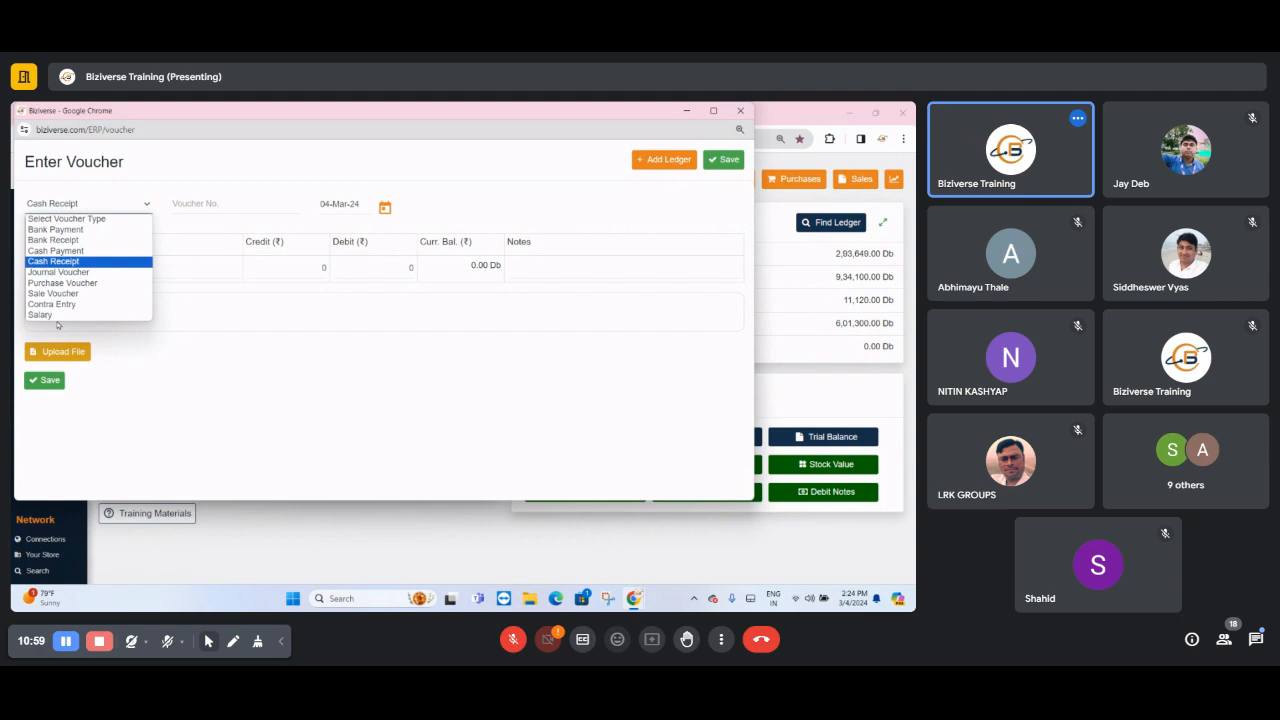
key("Up")
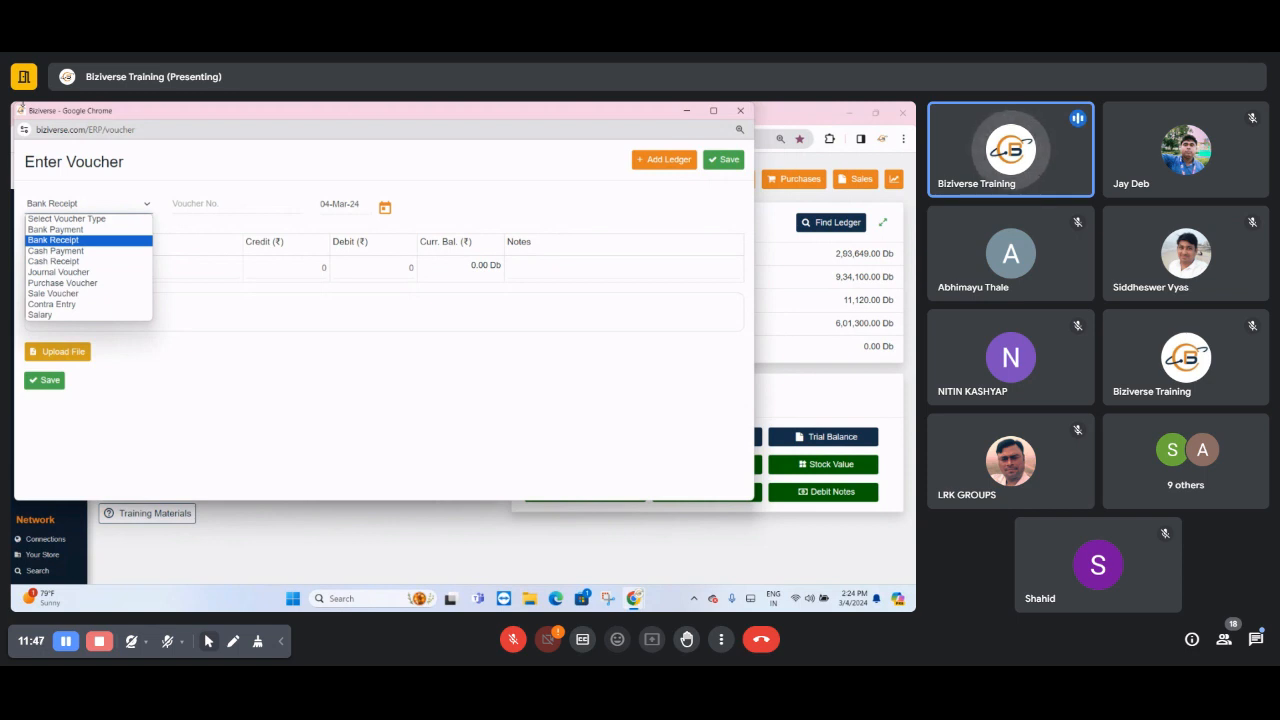
key("Up")
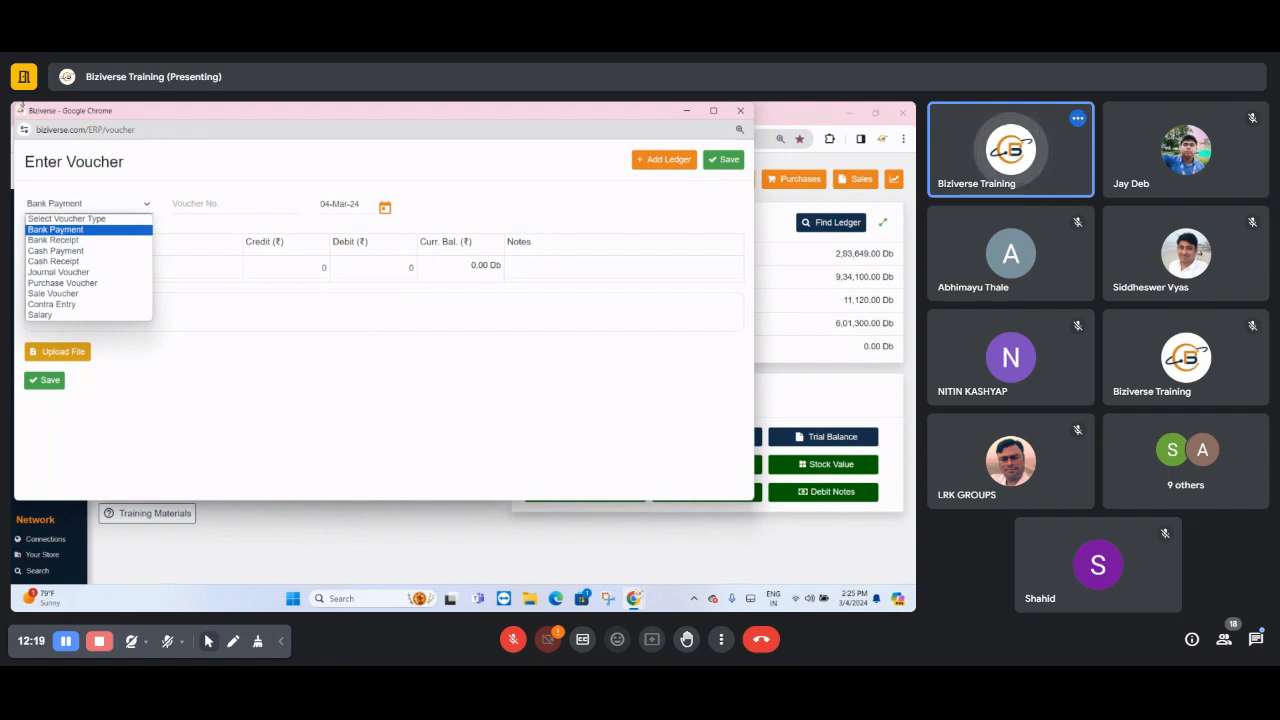
- Set up a Cash Payment voucher with voucher number 130 and date 01-Mar-24
left_click(56, 251)
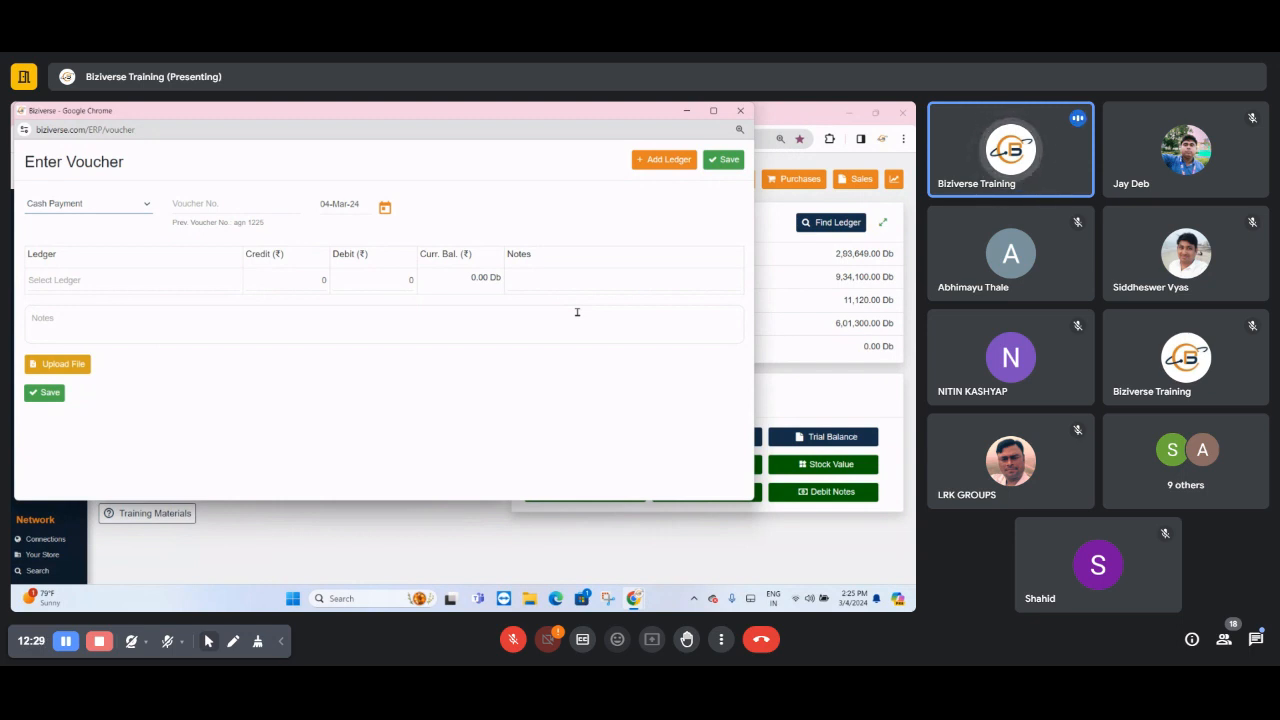
left_click(191, 206)
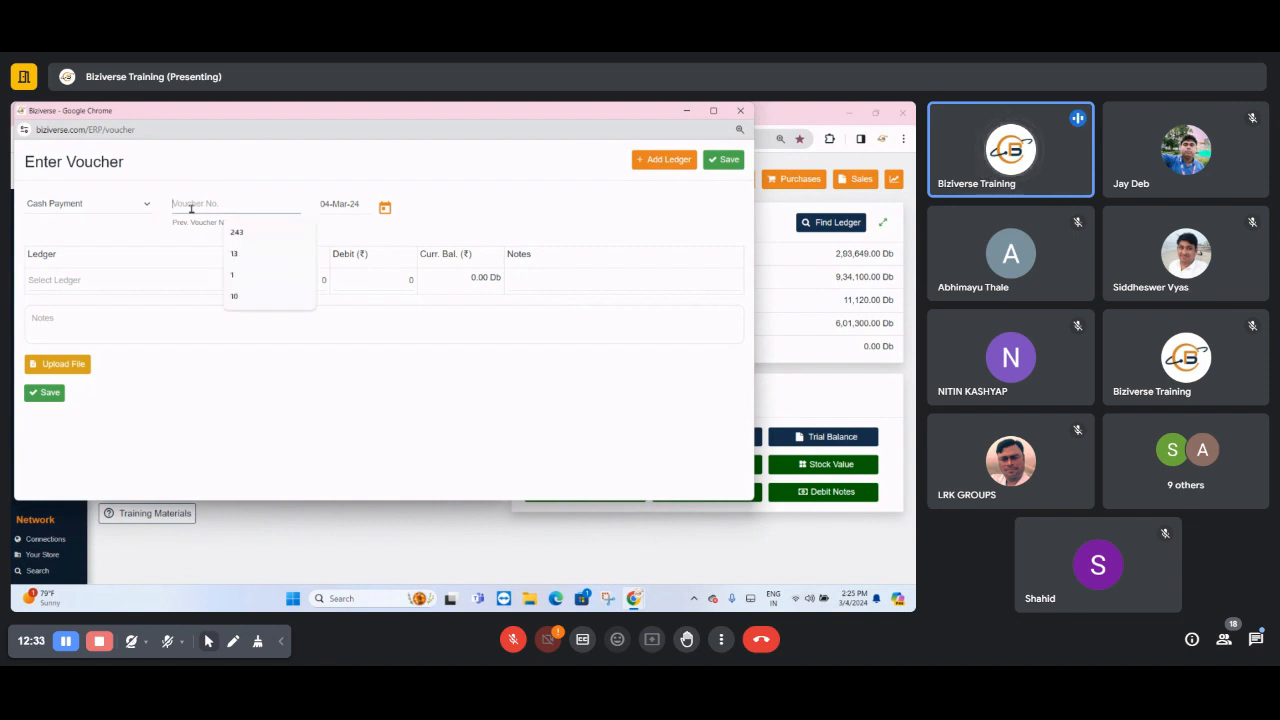
type("1")
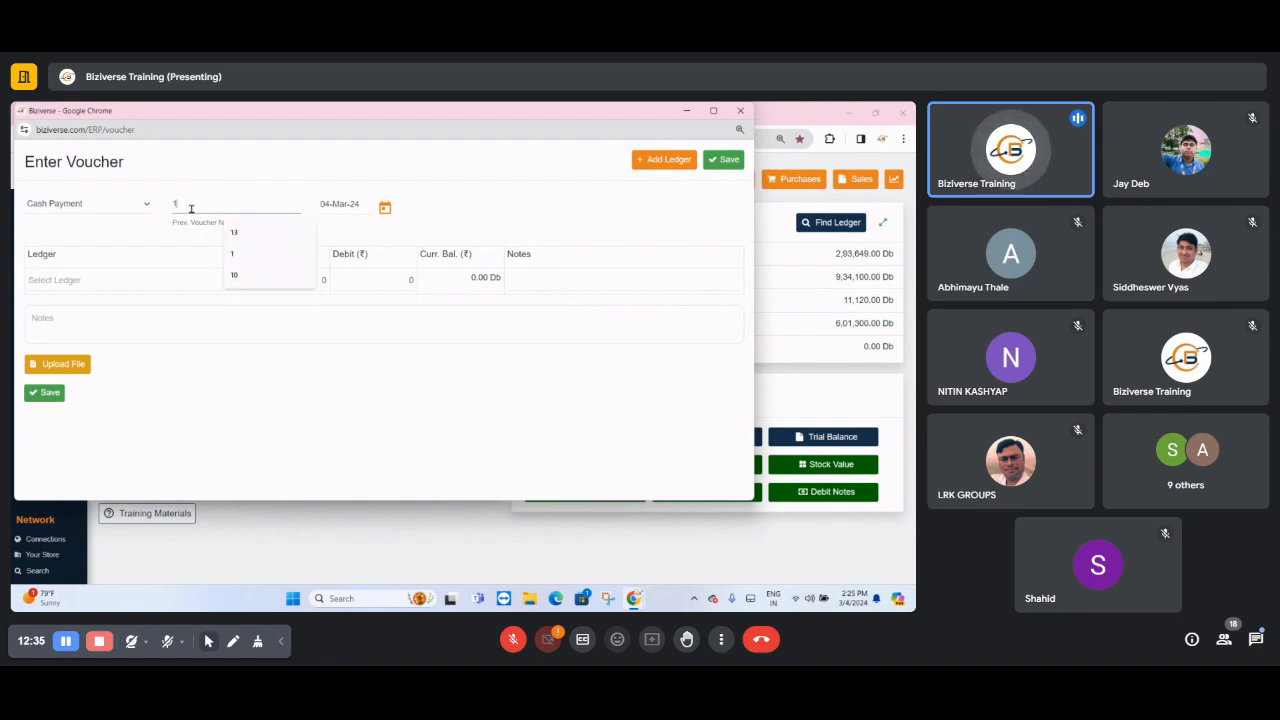
type("30")
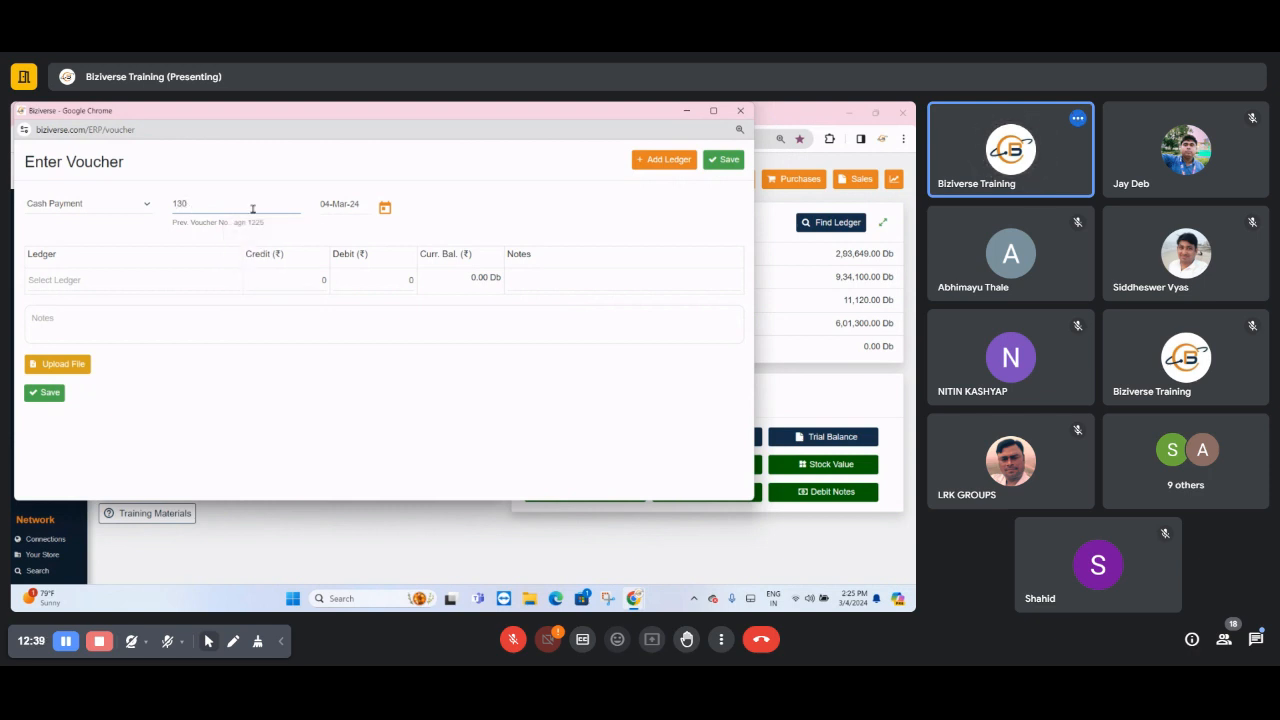
left_click(385, 207)
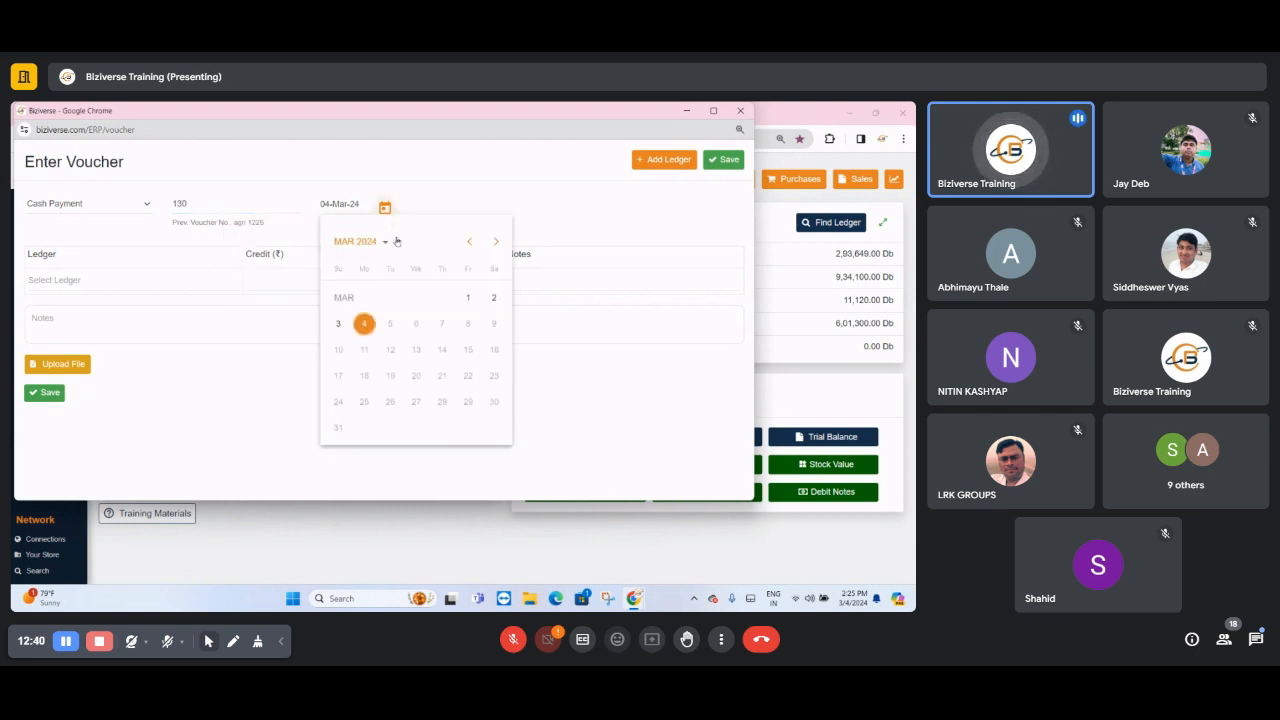
left_click(468, 297)
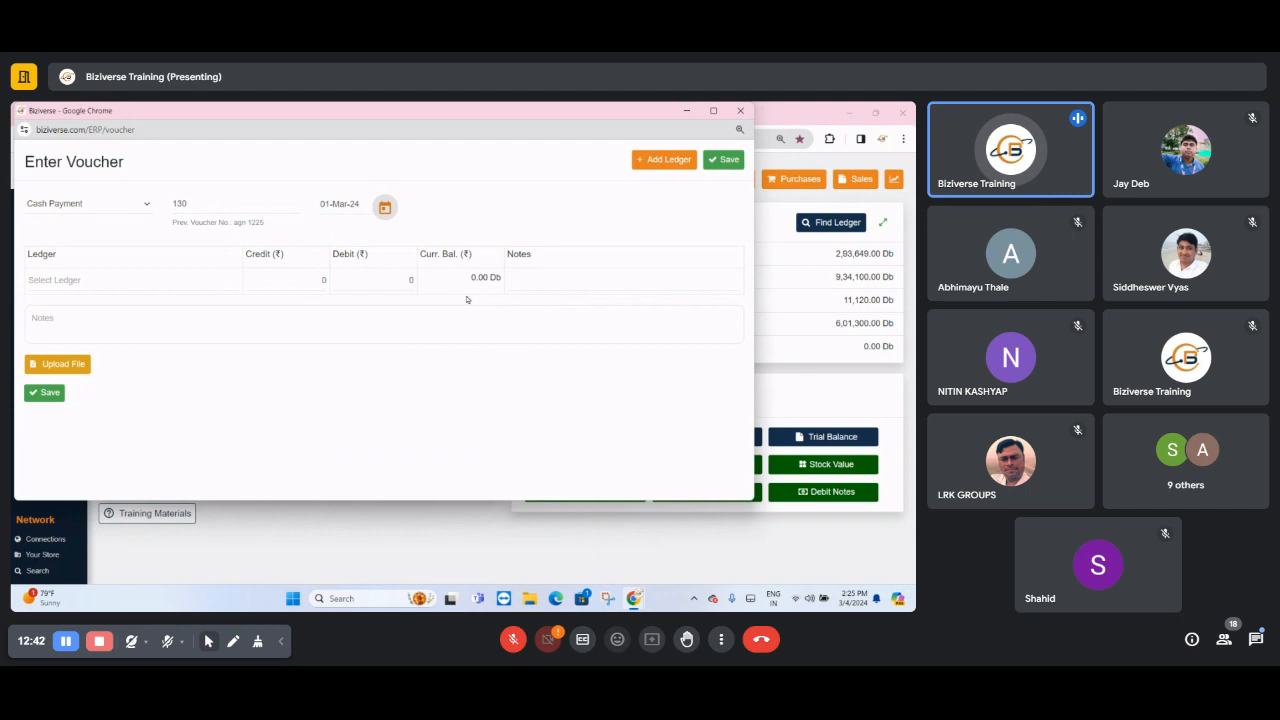
- Find the cash ledgers and select Cash In Hand for the voucher's first ledger row
left_click(93, 281)
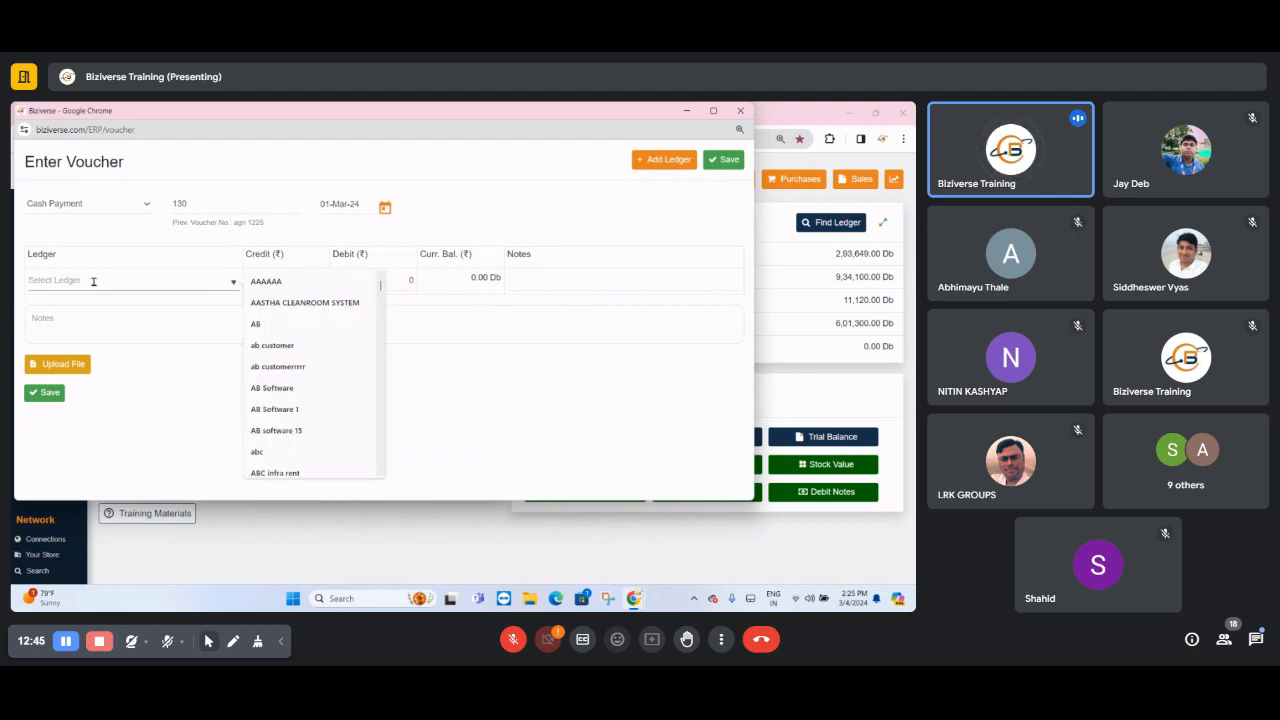
type("CASH")
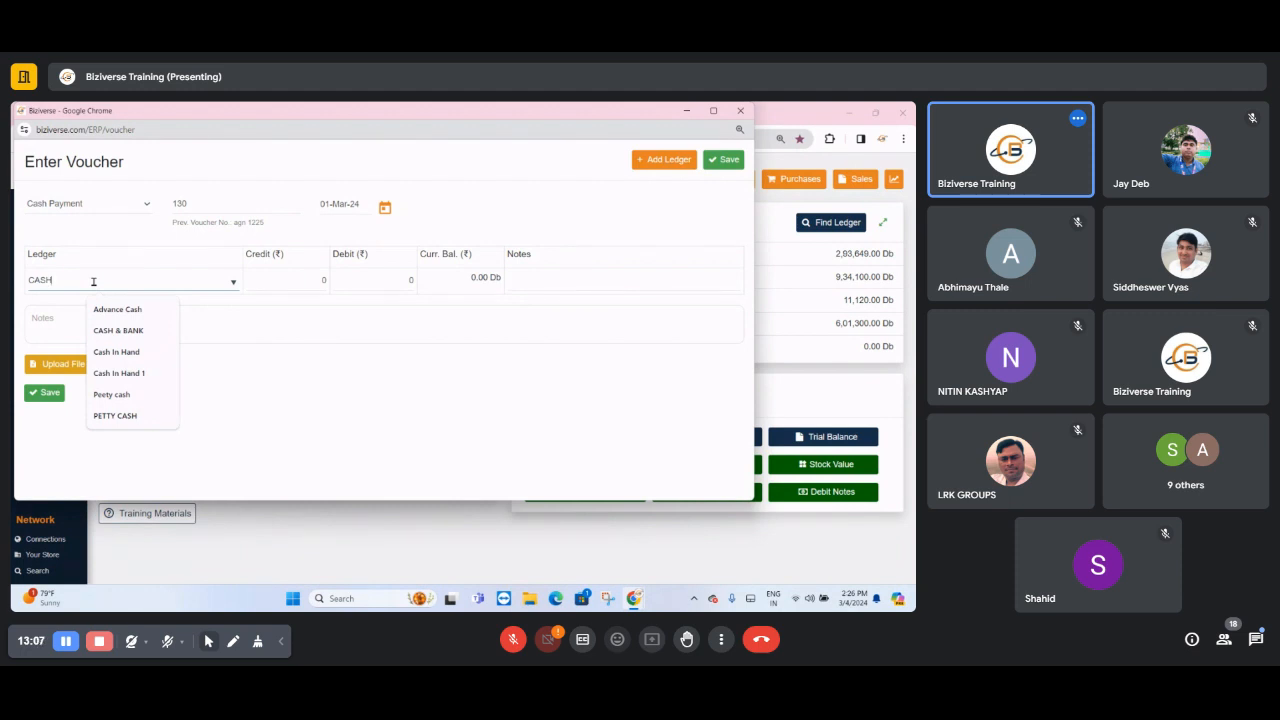
left_click(1253, 635)
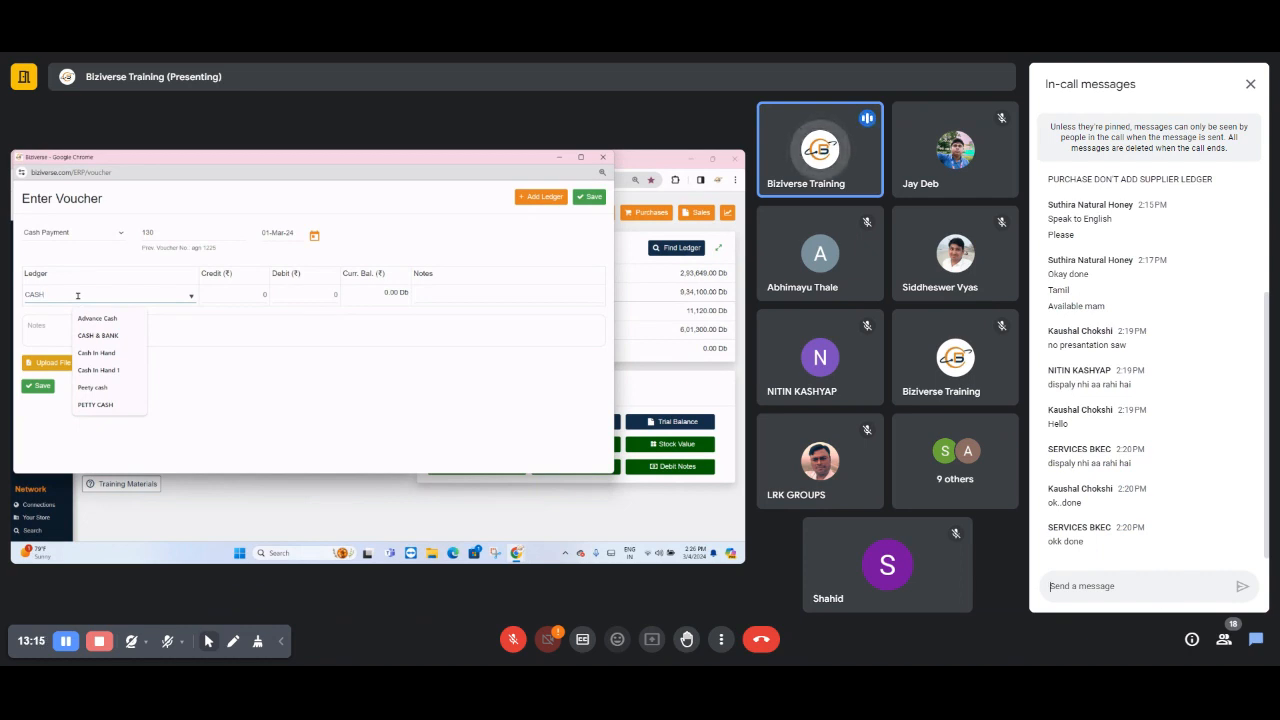
left_click(1255, 639)
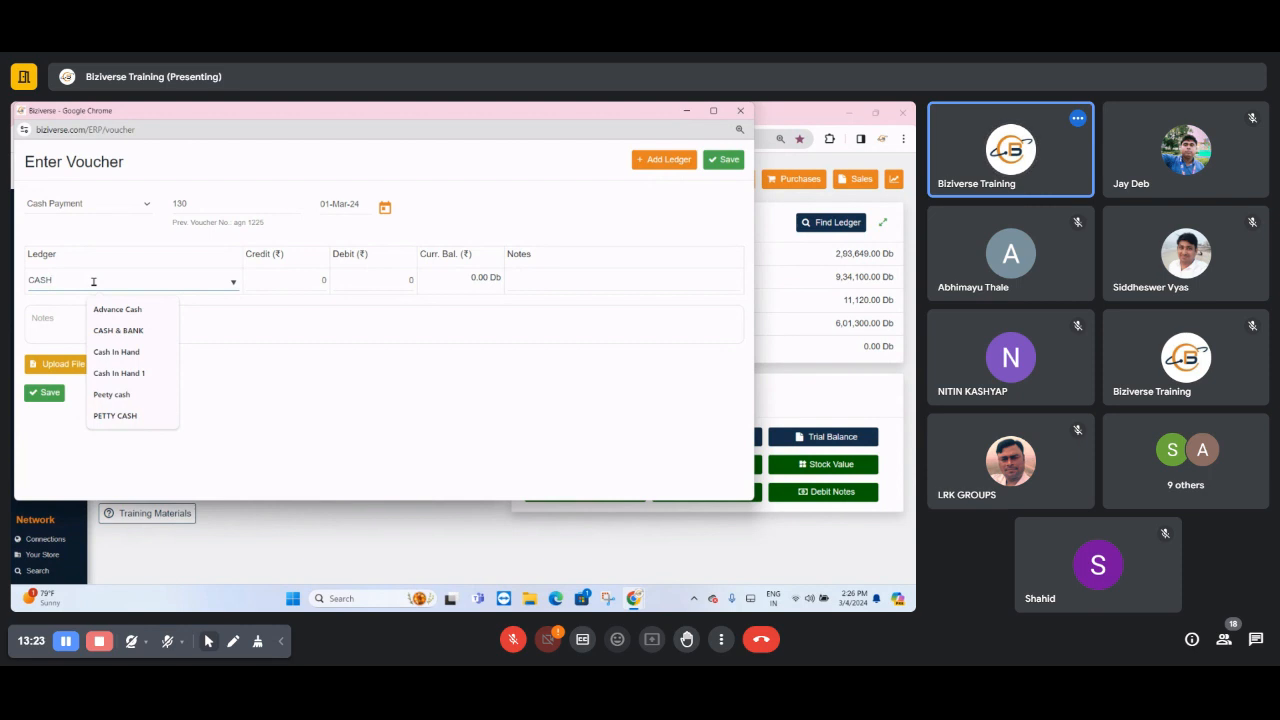
left_click(118, 352)
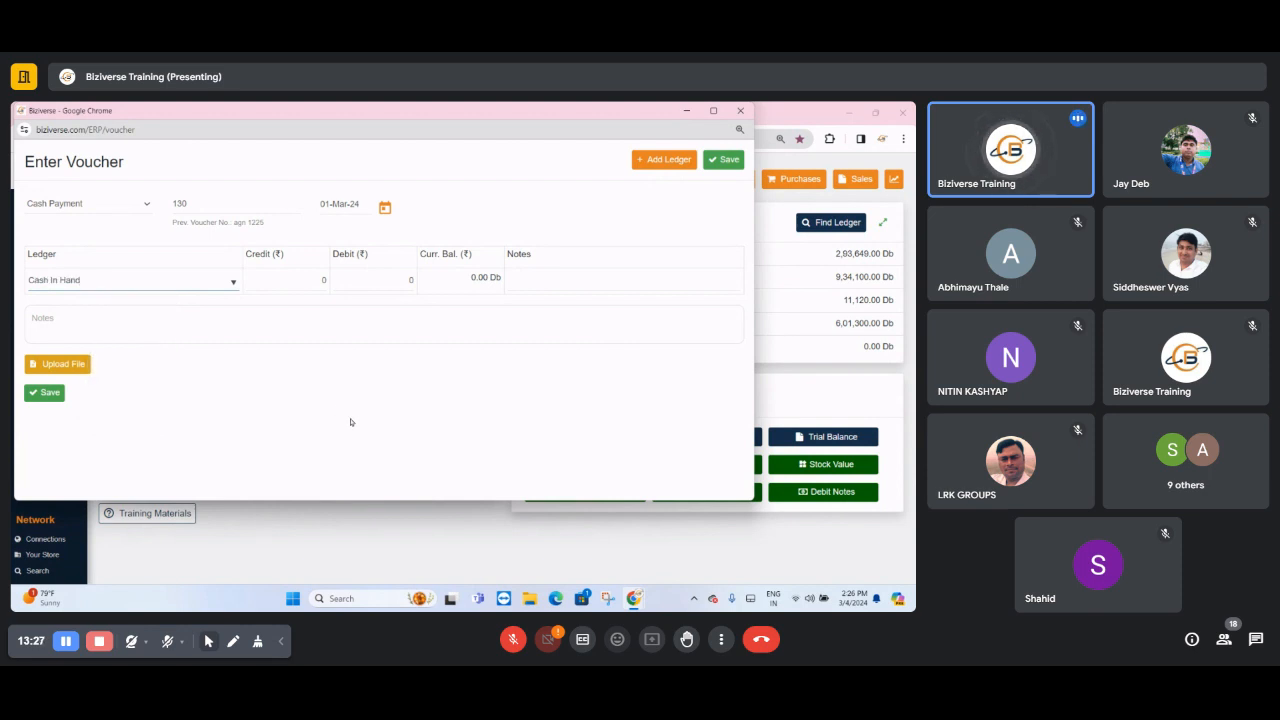
- Enter a credit of 12000 for Cash In Hand in the Cash Payment voucher's first ledger row
left_click(307, 274)
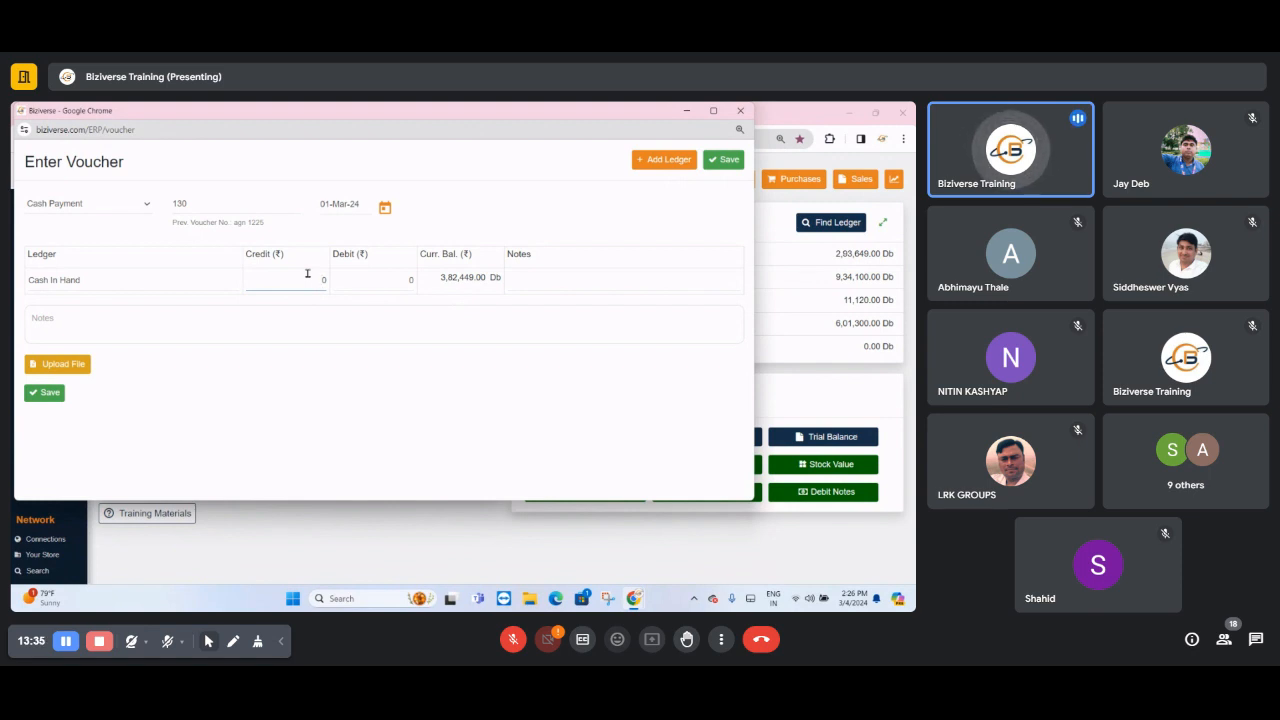
type("1200")
key("Tab")
key("Tab")
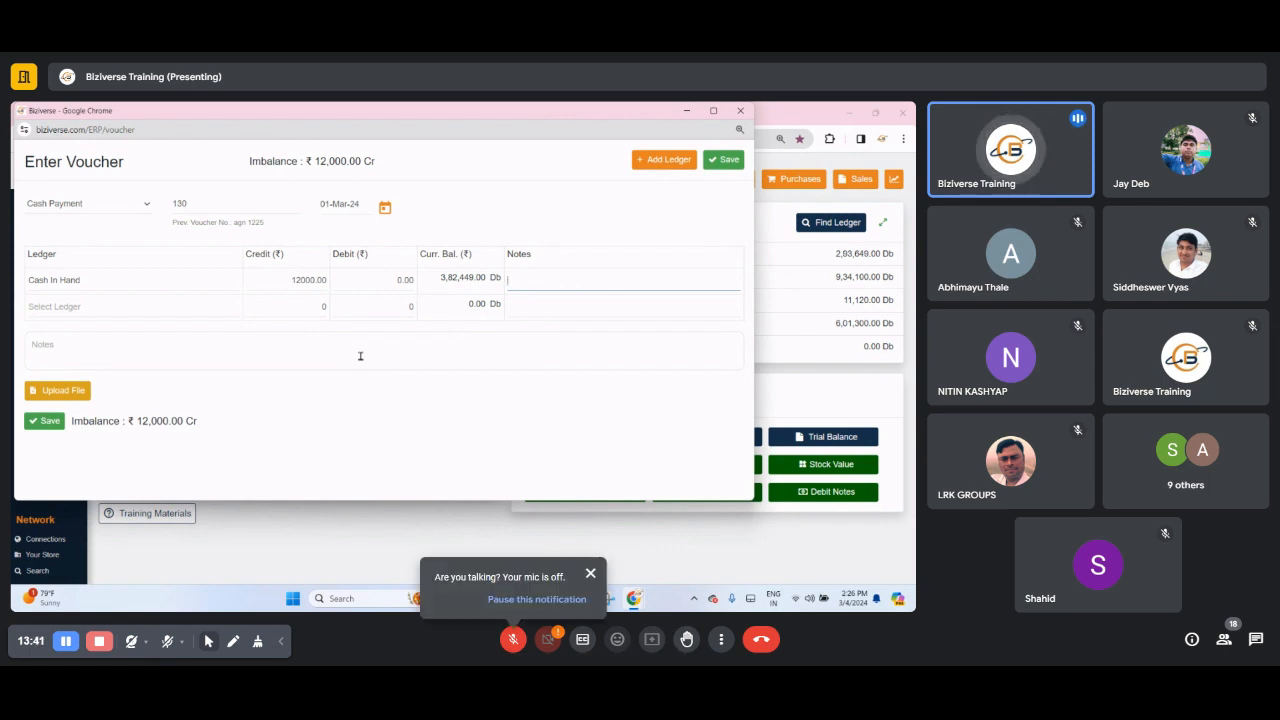
- Select Maulik Enterprise as the voucher's second ledger and enter a debit of 12000 for it
left_click(186, 307)
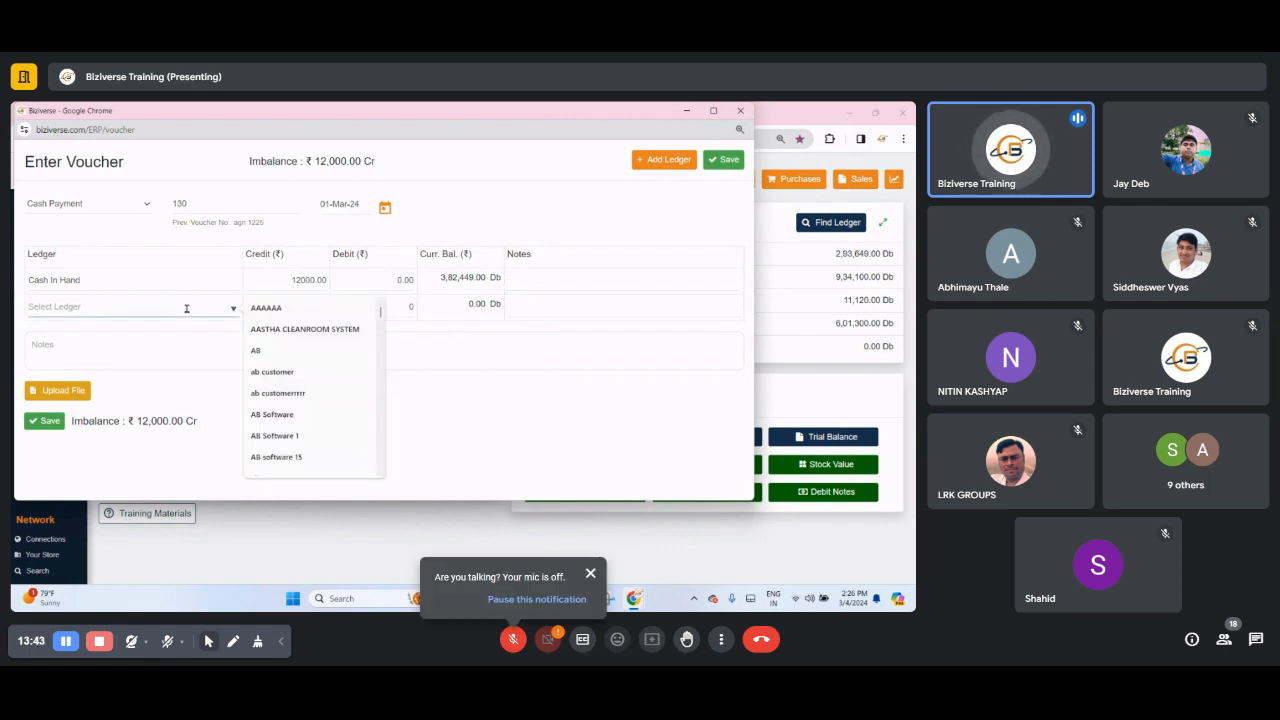
type("maulik")
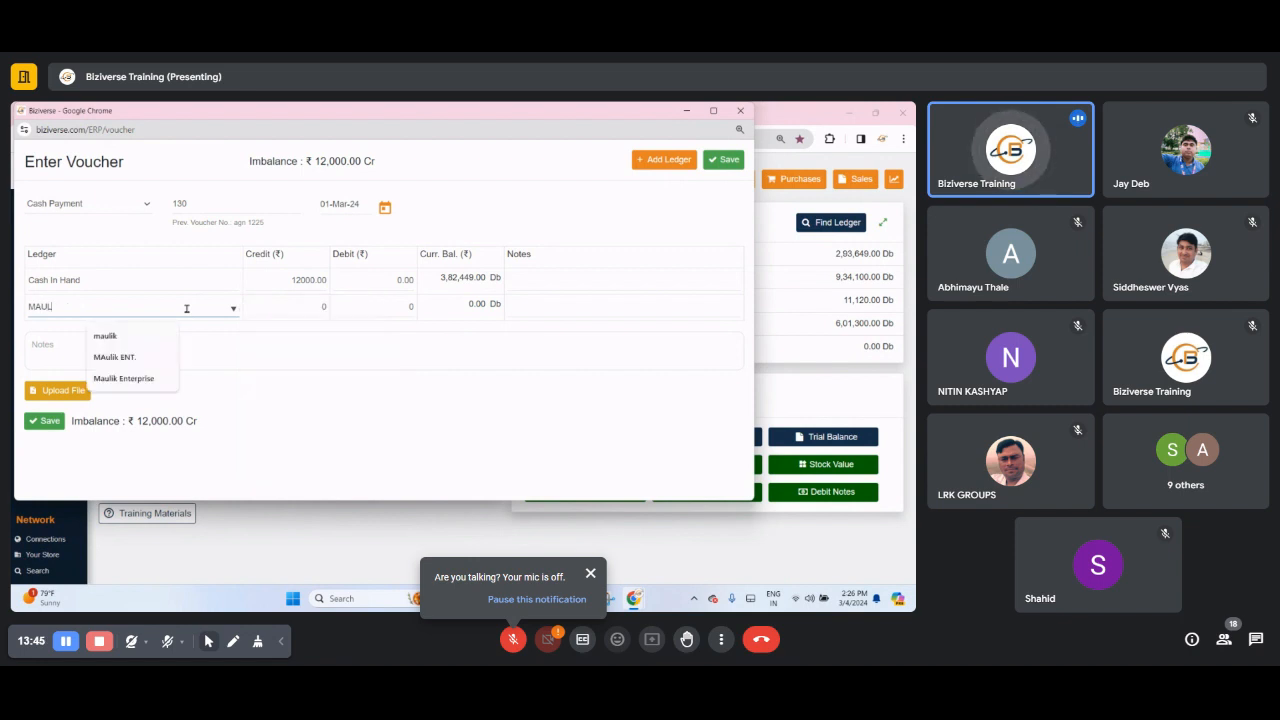
left_click(152, 378)
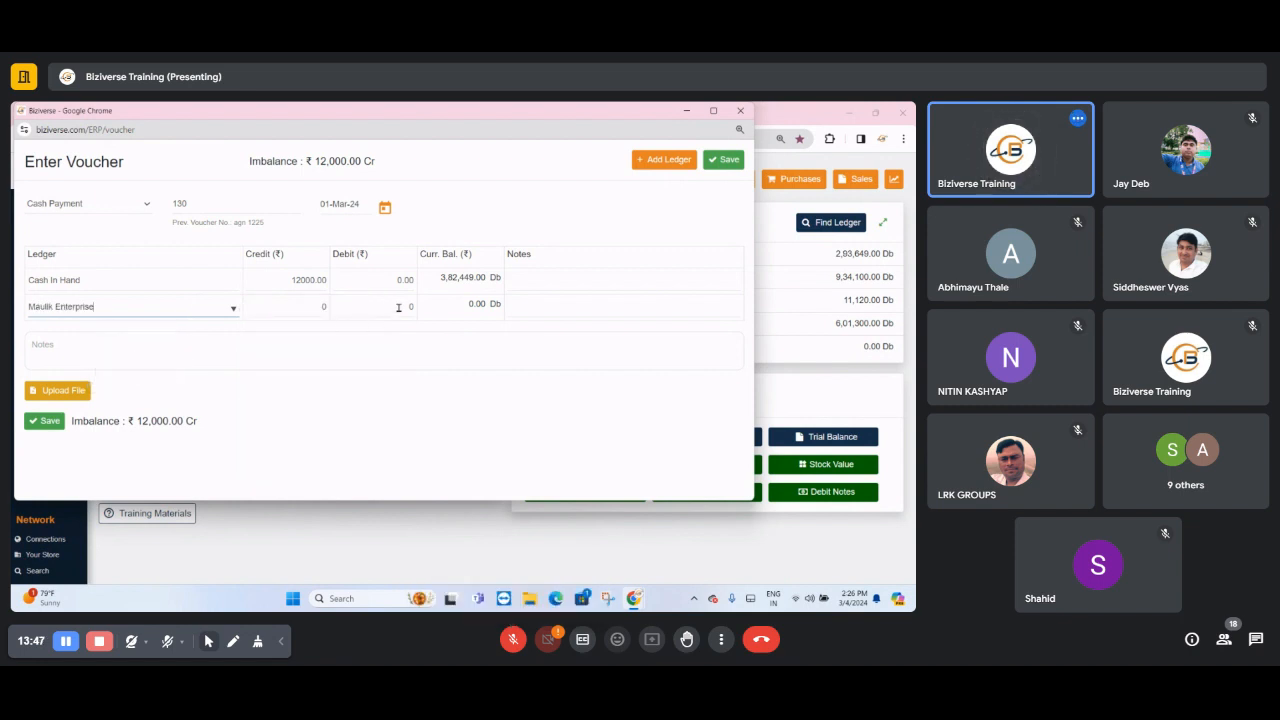
left_click(398, 307)
type("12000")
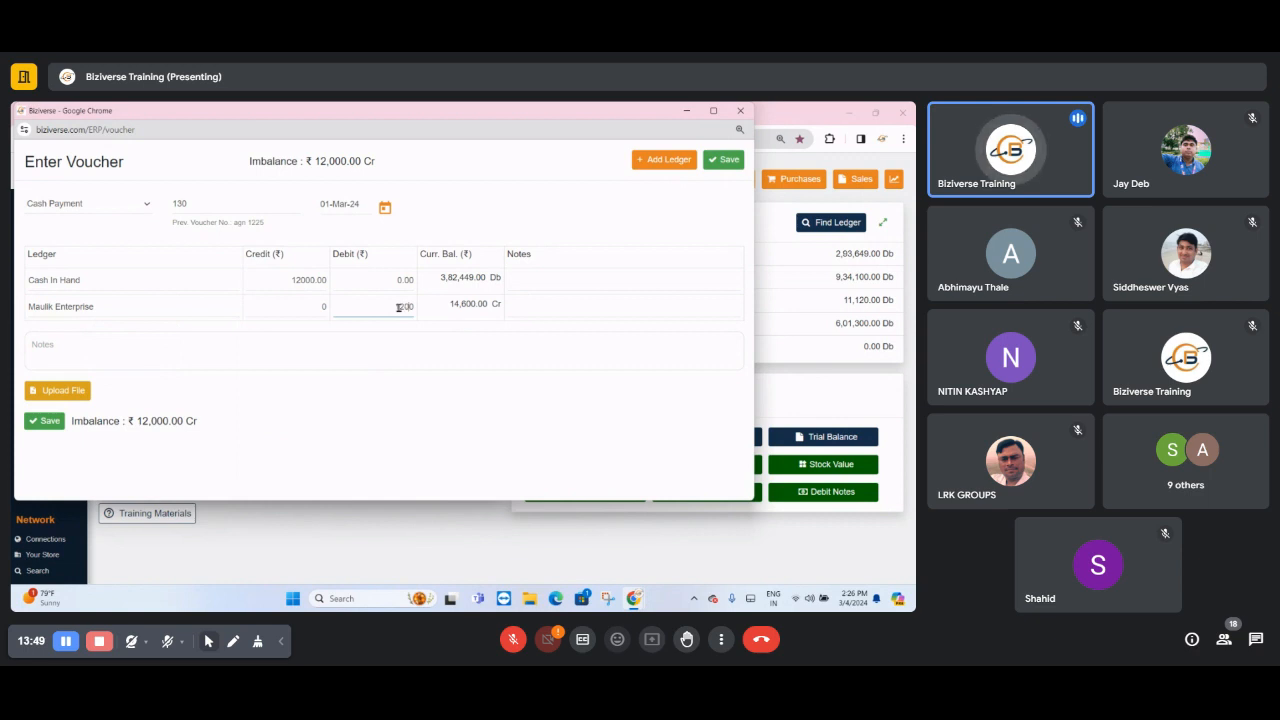
key("Tab")
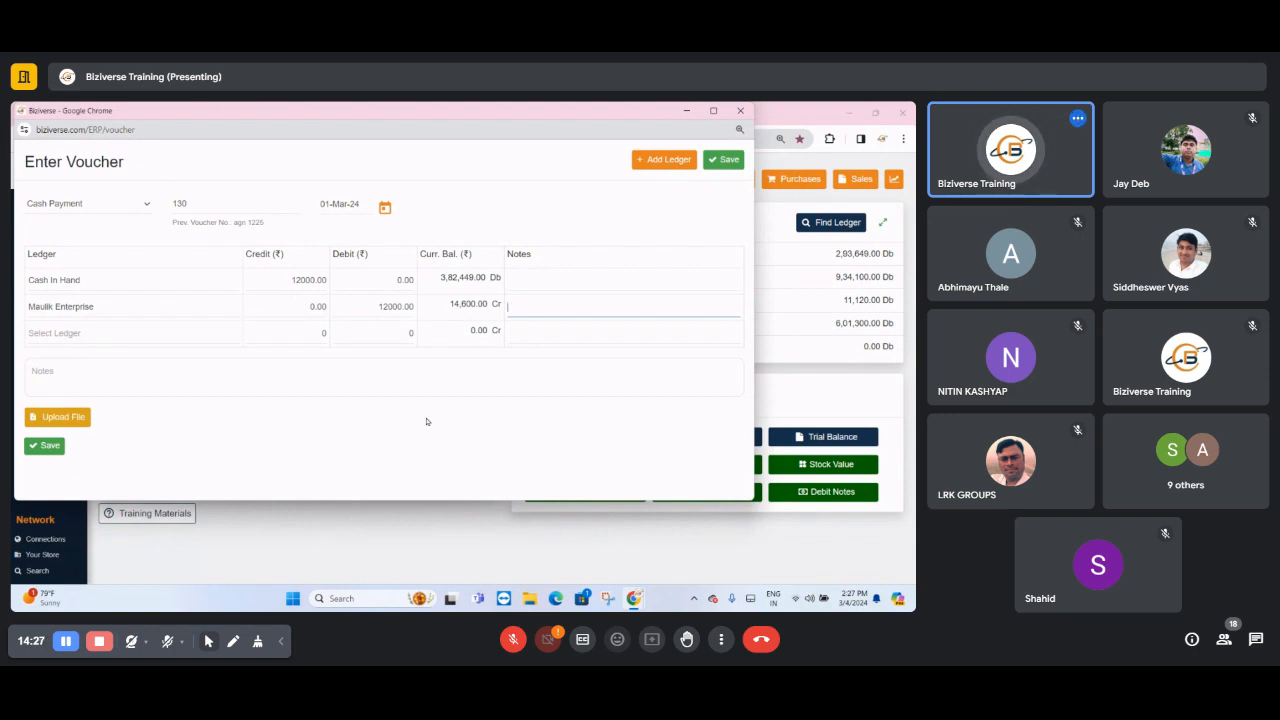
- Switch the voucher type to Bank Payment and replace the Cash In Hand ledger with HDFC Bank
left_click(88, 203)
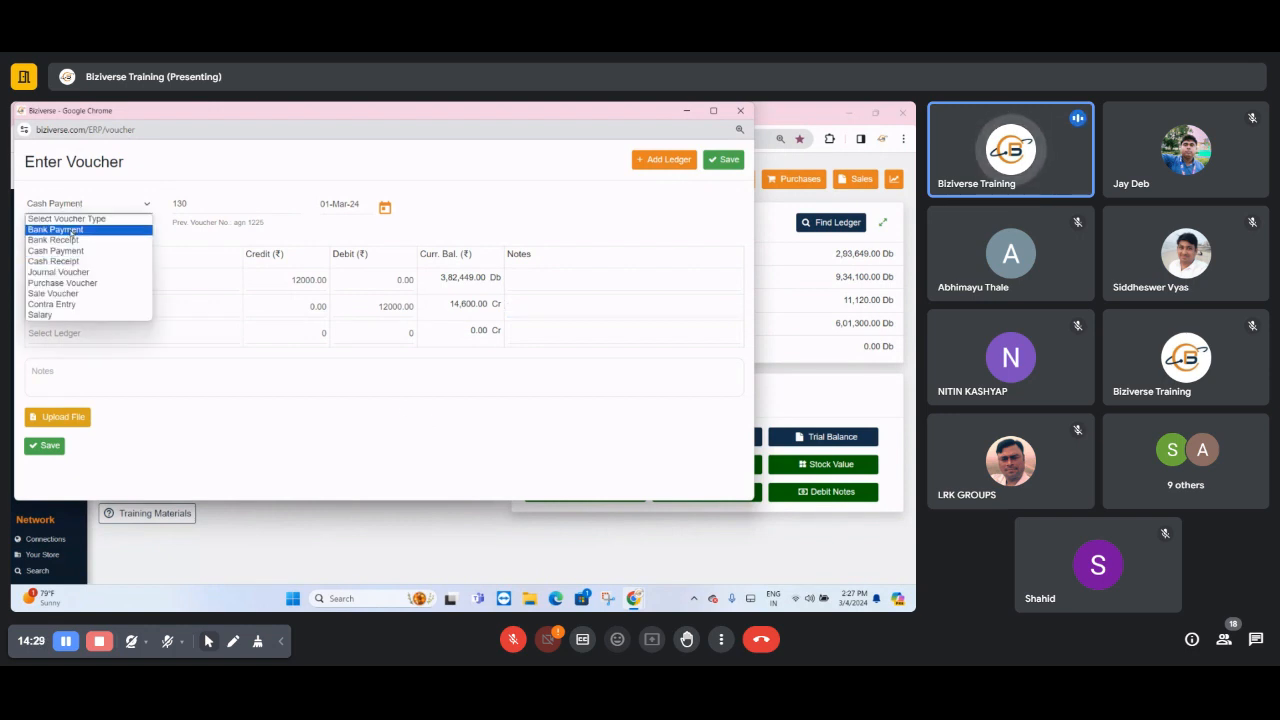
left_click(74, 234)
left_click(70, 204)
left_click(70, 204)
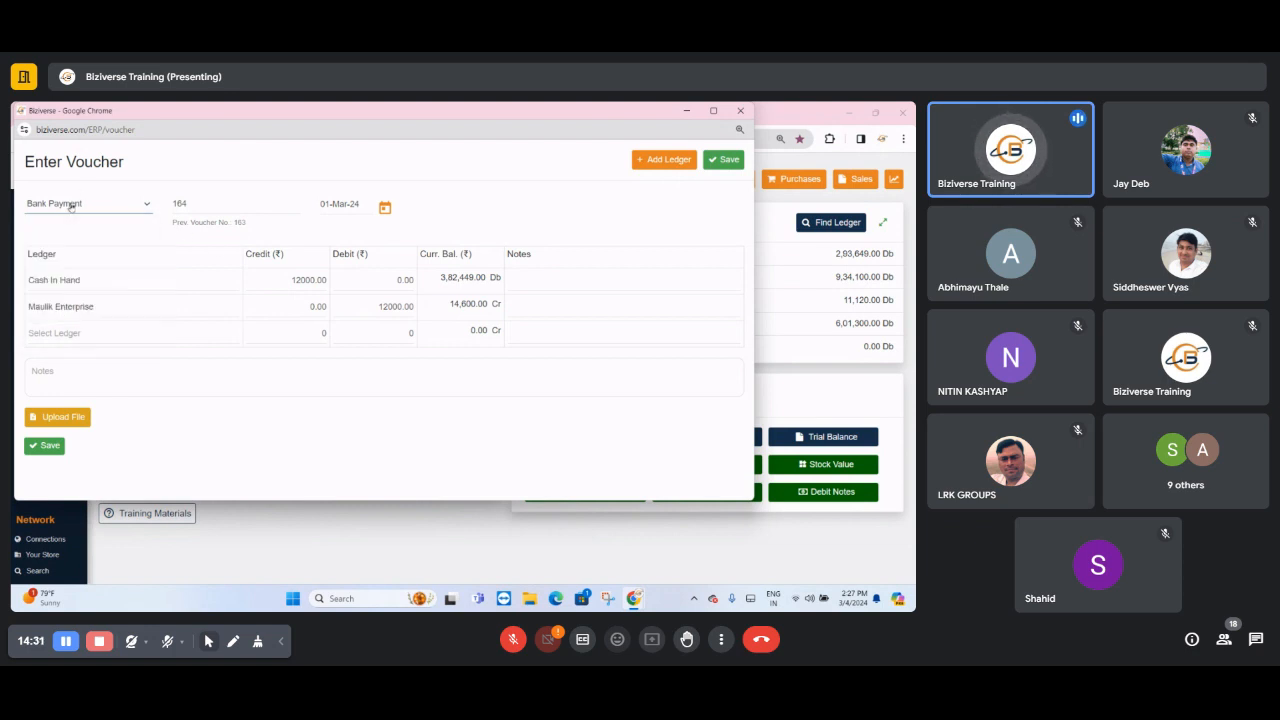
left_click(99, 283)
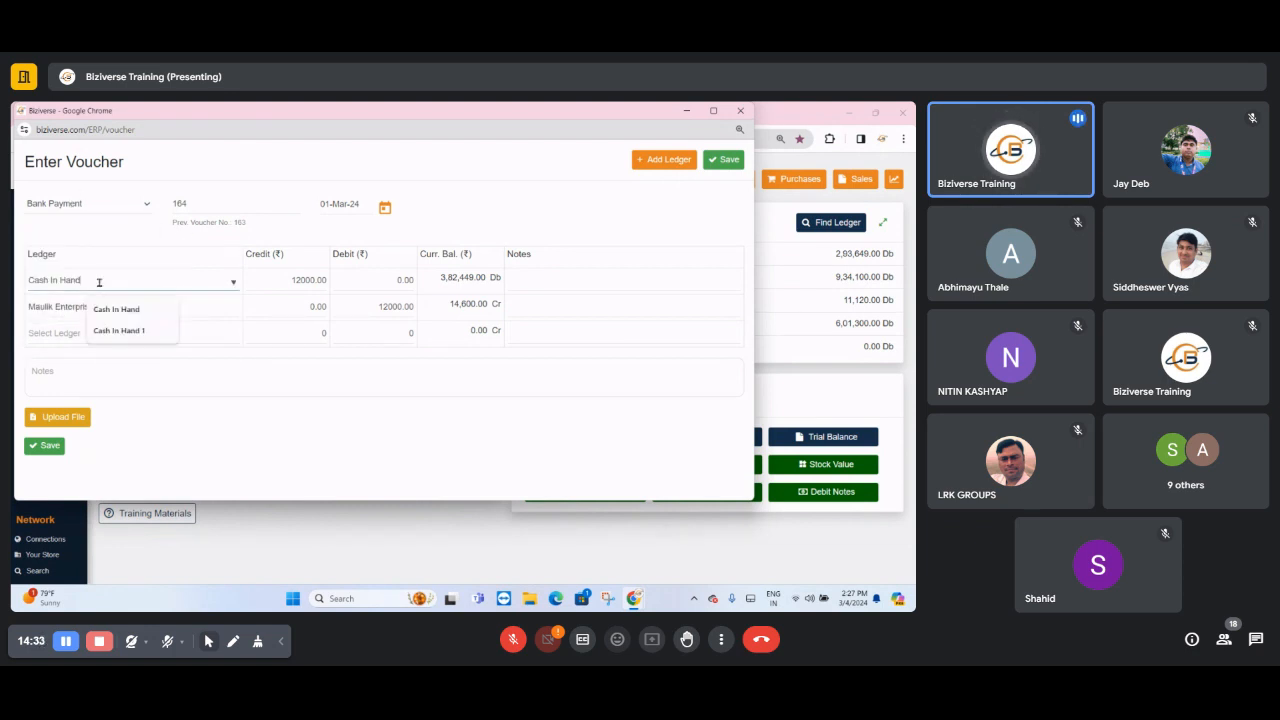
type("BANK")
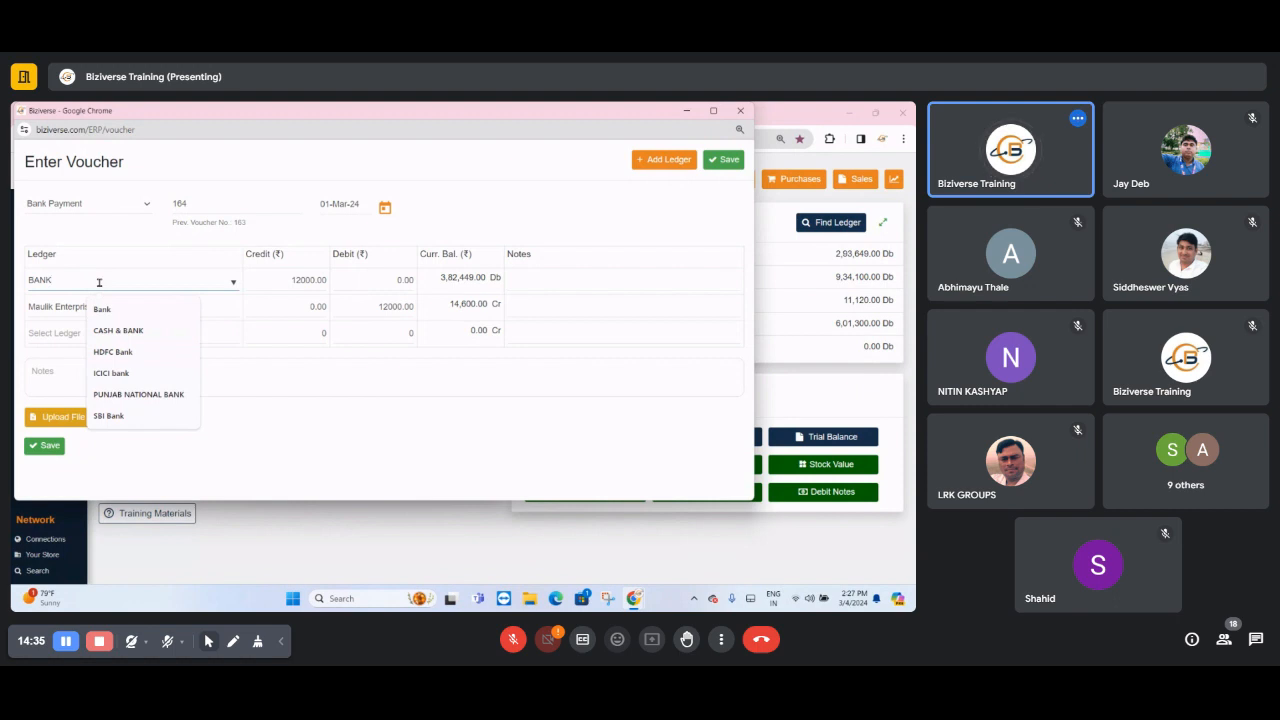
left_click(116, 352)
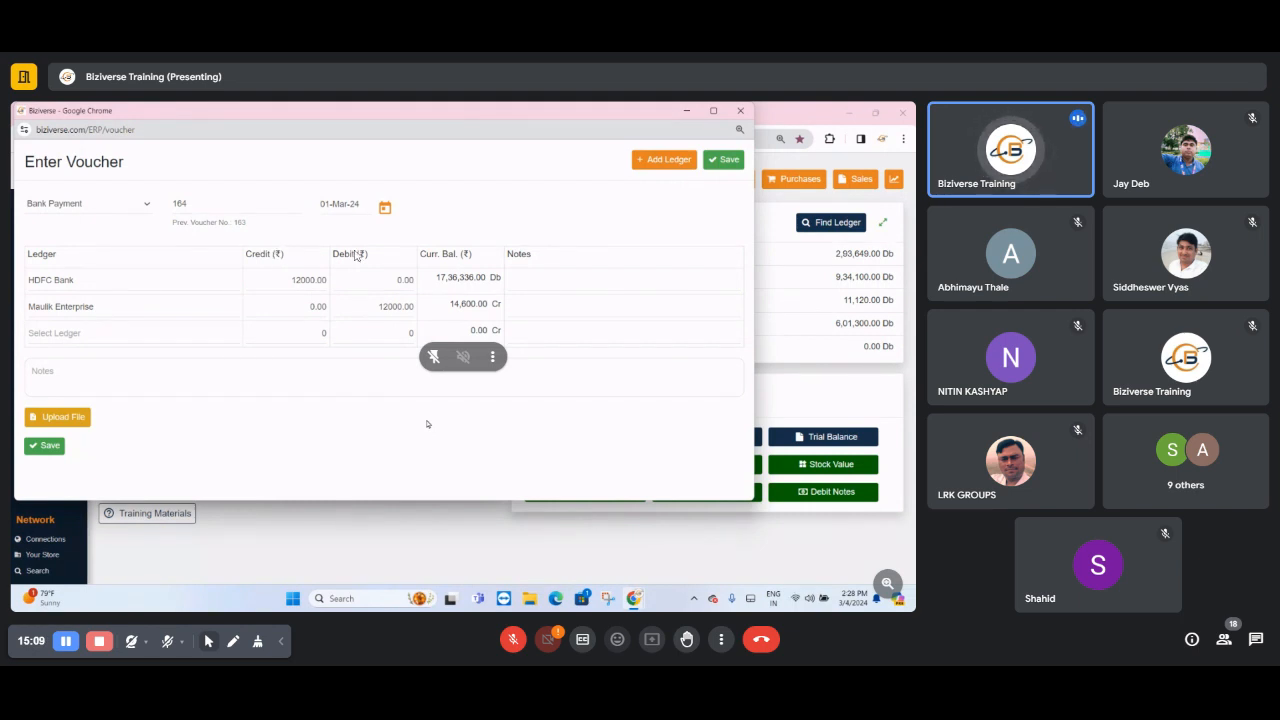
- Replace the Bank Payment voucher's number with AGN 125
double_click(204, 205)
key("BackSpace")
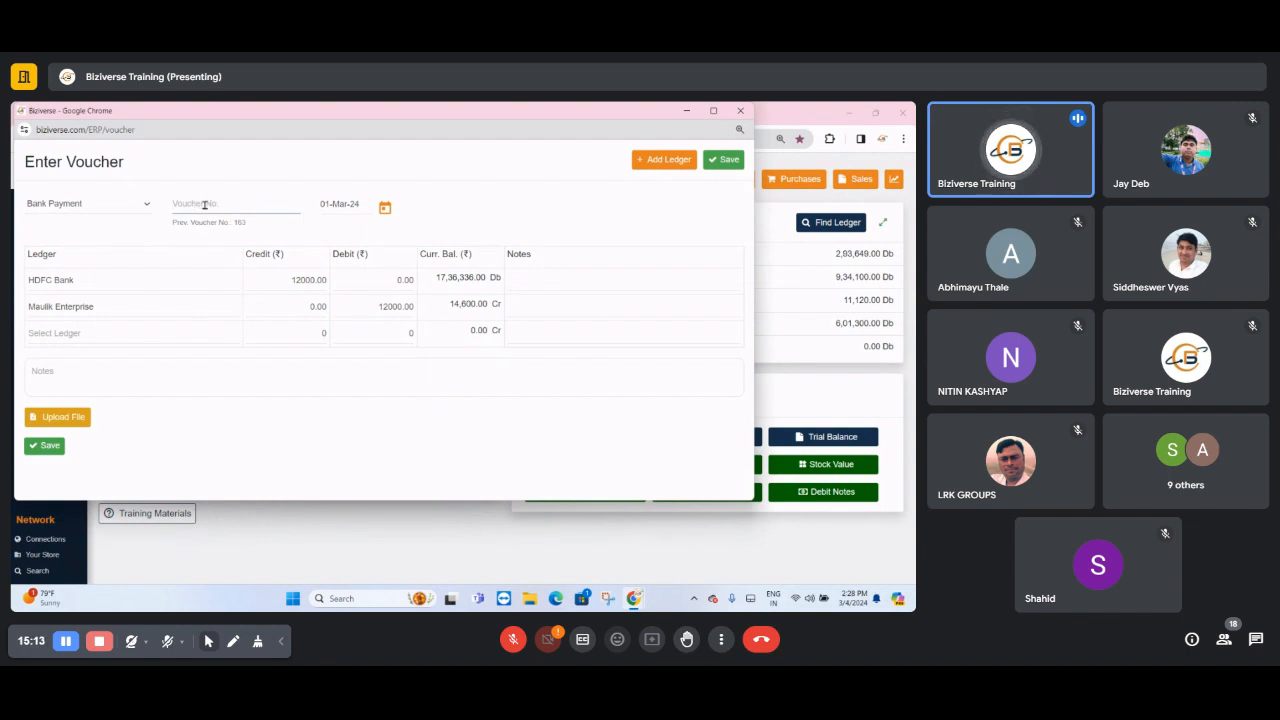
type("AGN")
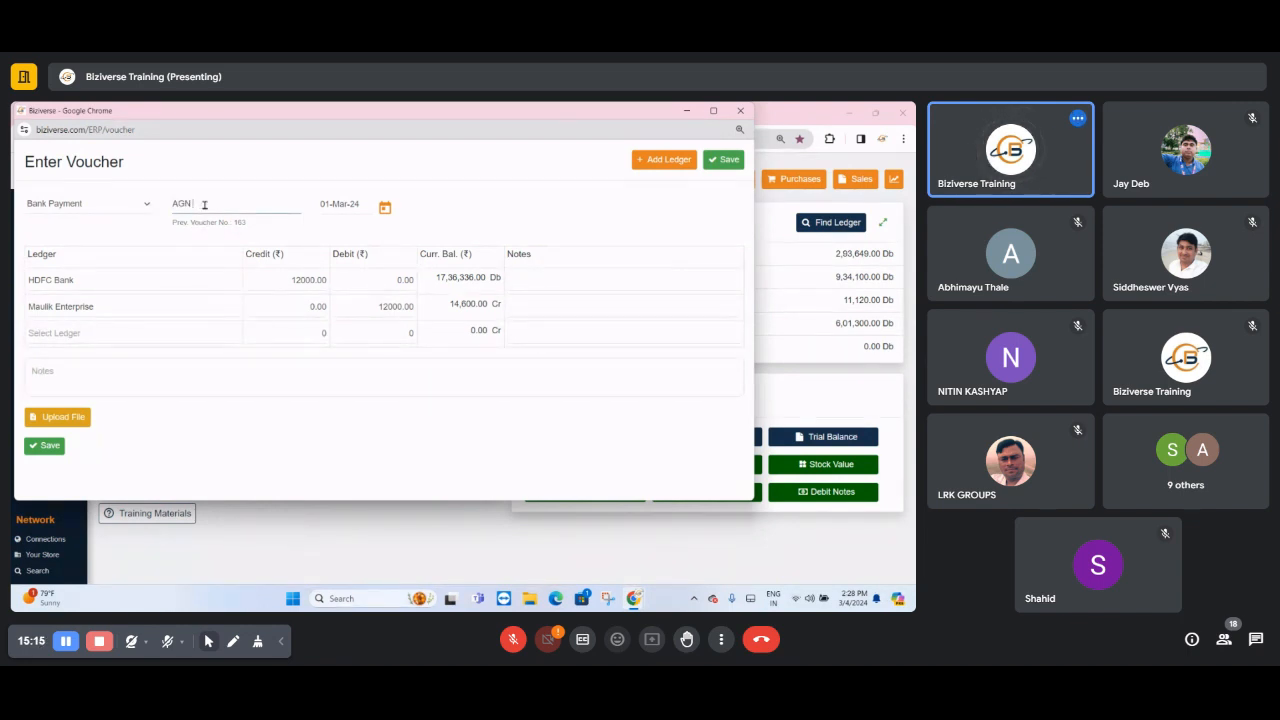
type(" 12")
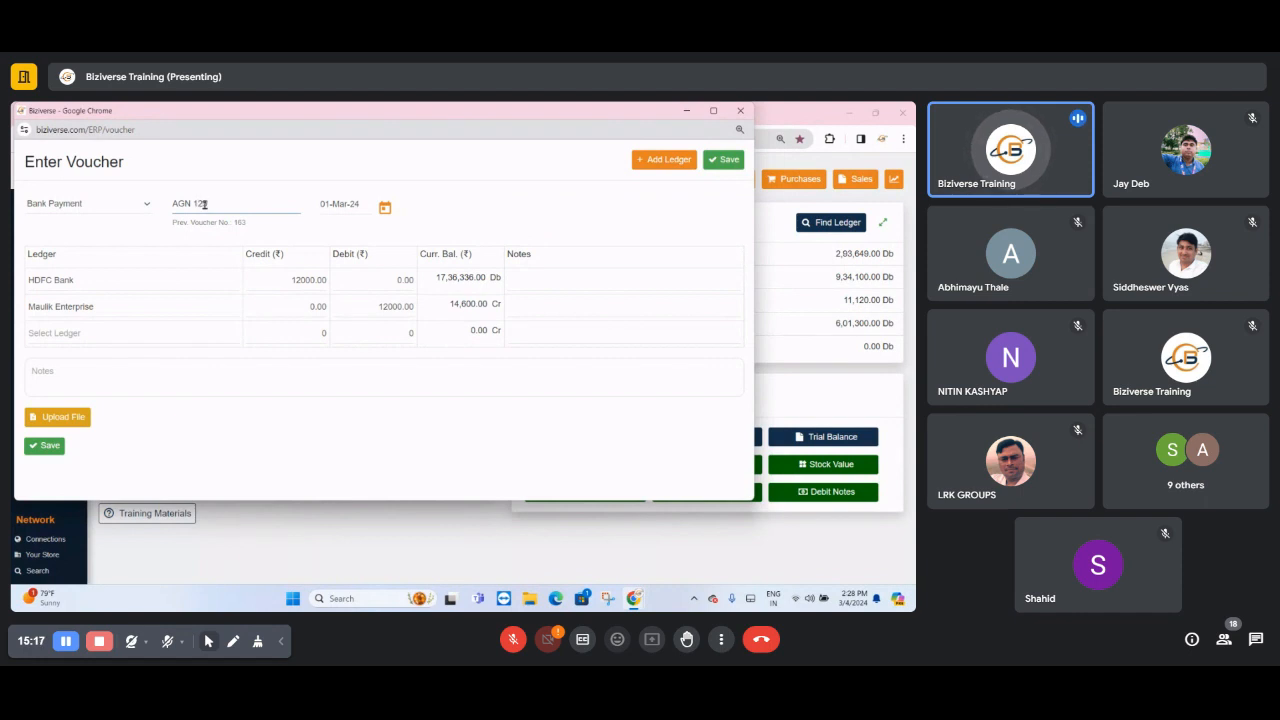
type("5")
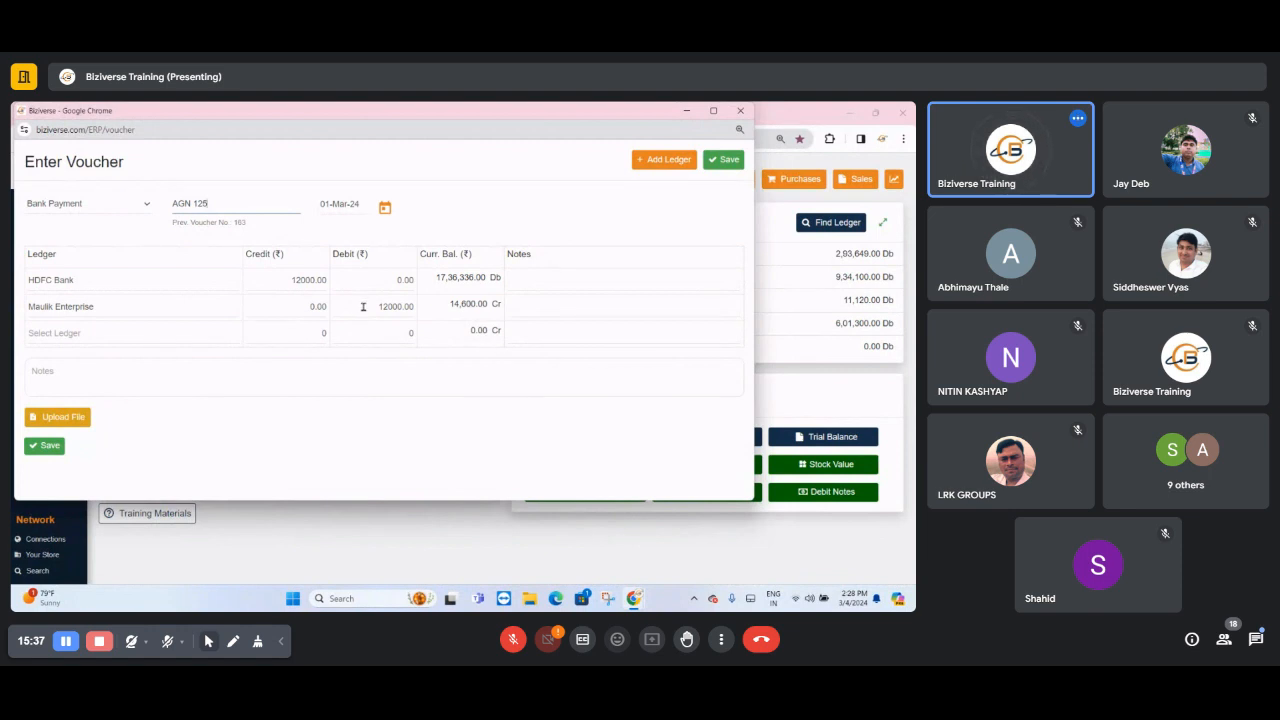
- Replace Maulik Enterprise in the second ledger row with the Salary ledger
left_click(109, 306)
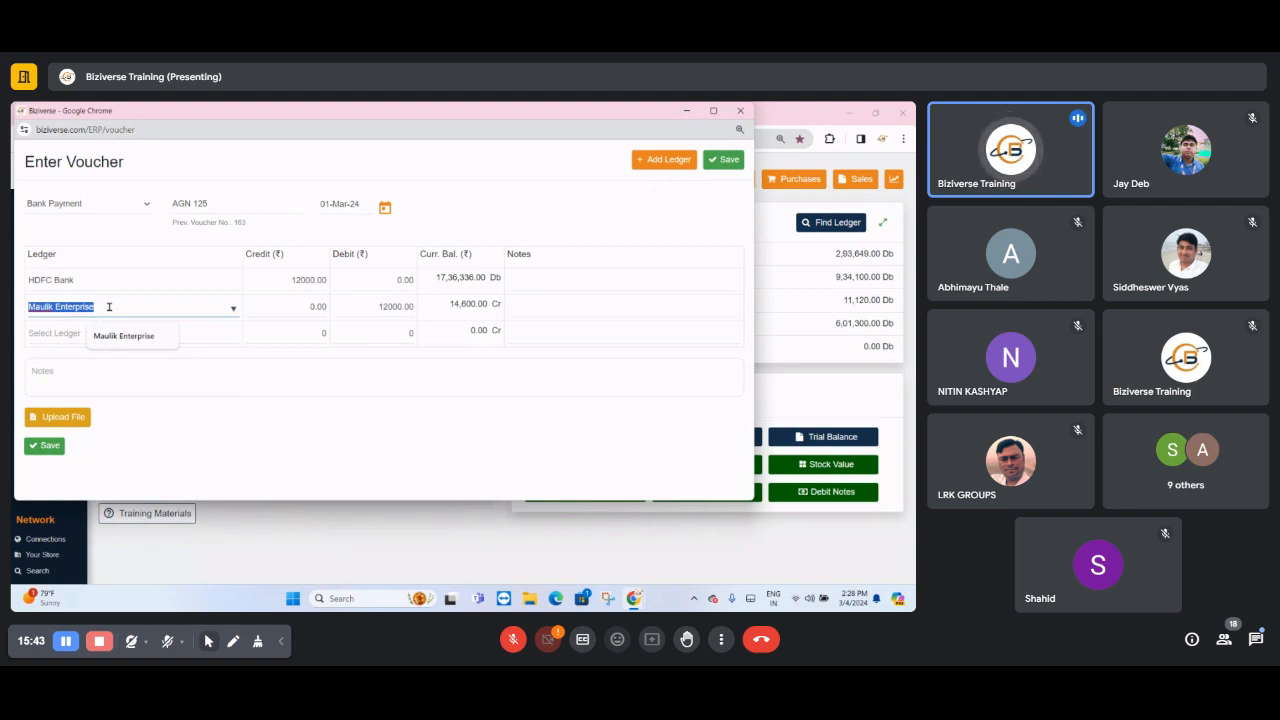
key("BackSpace")
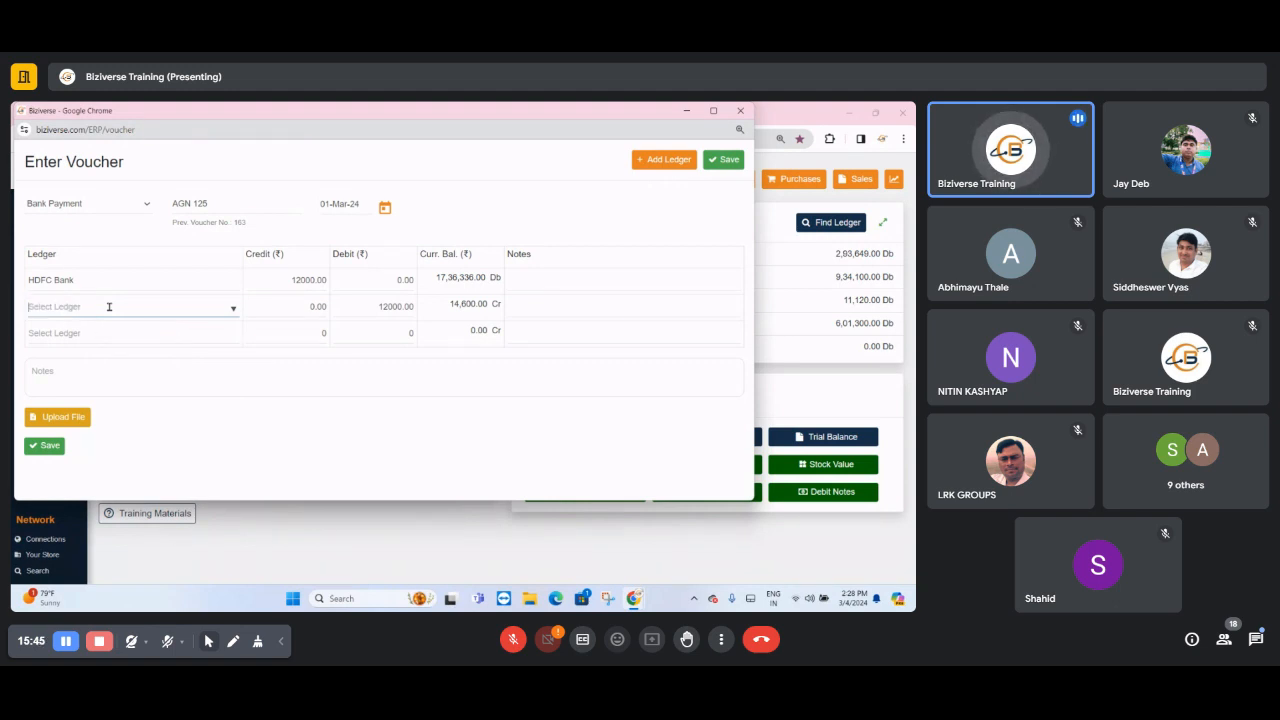
type("SALA")
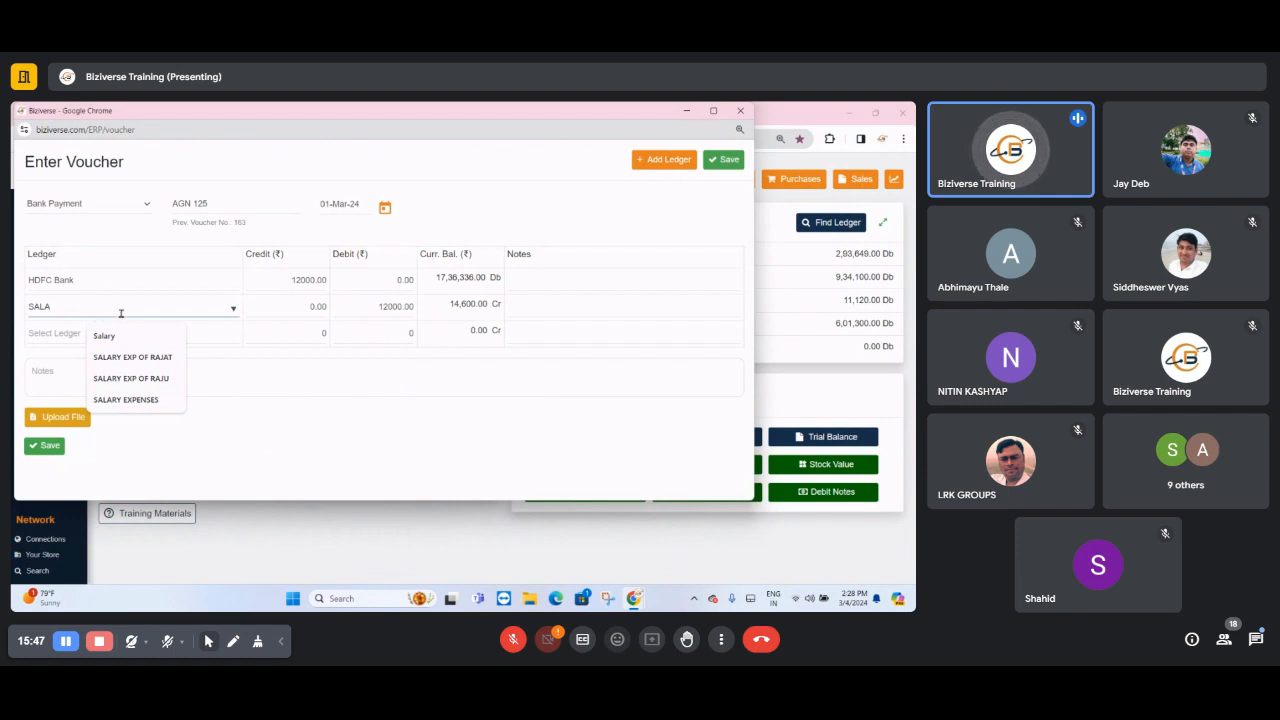
left_click(127, 339)
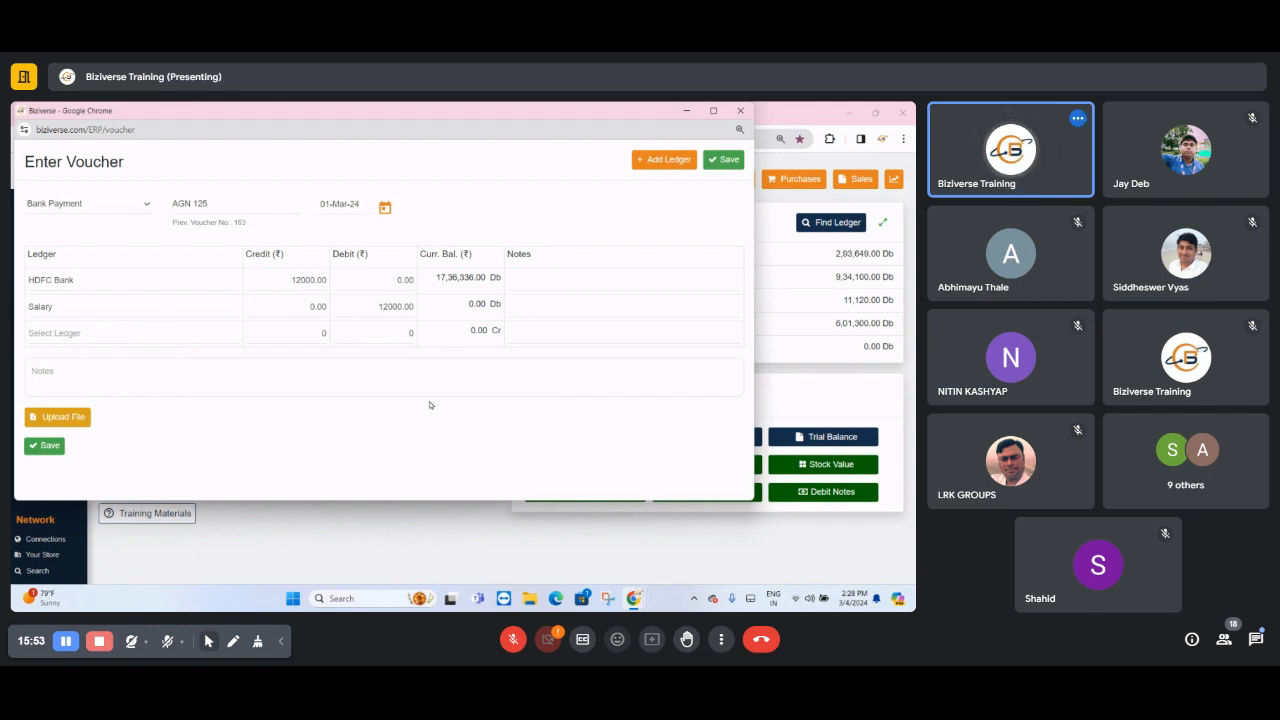
- Replace the general Salary ledger in the second row with an individual employee's salary expense ledger
left_click(126, 314)
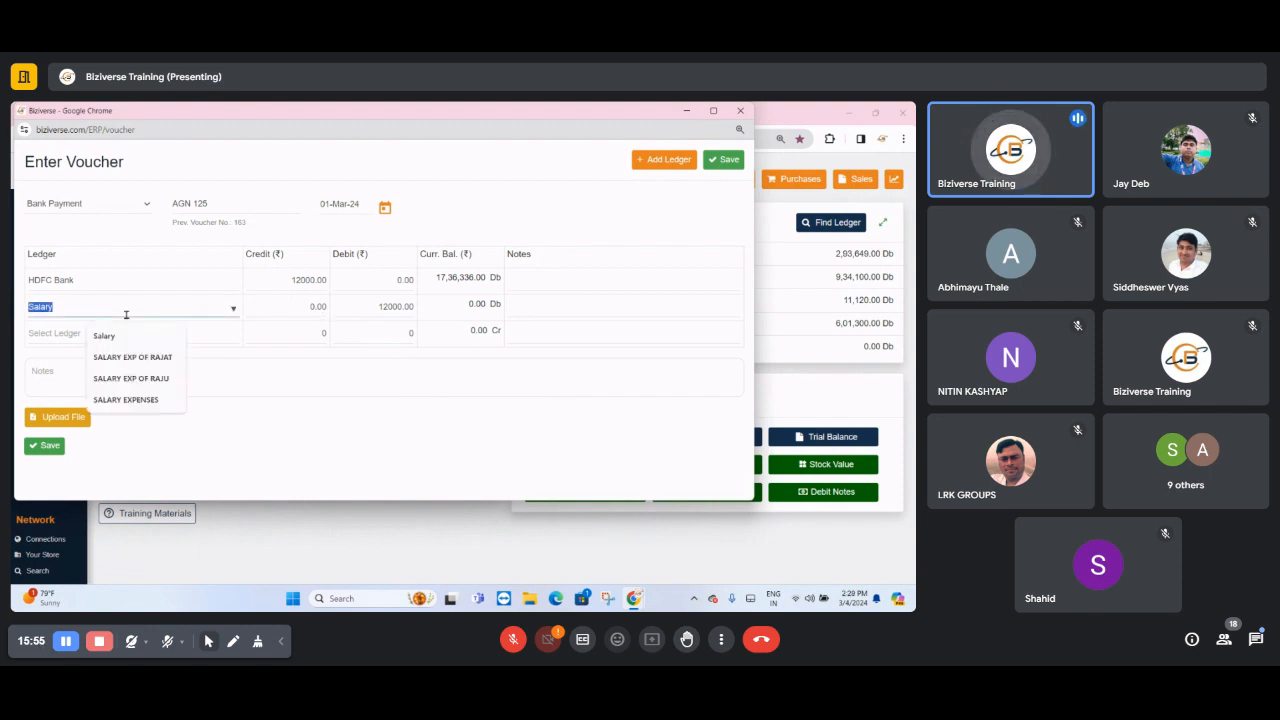
key("BackSpace")
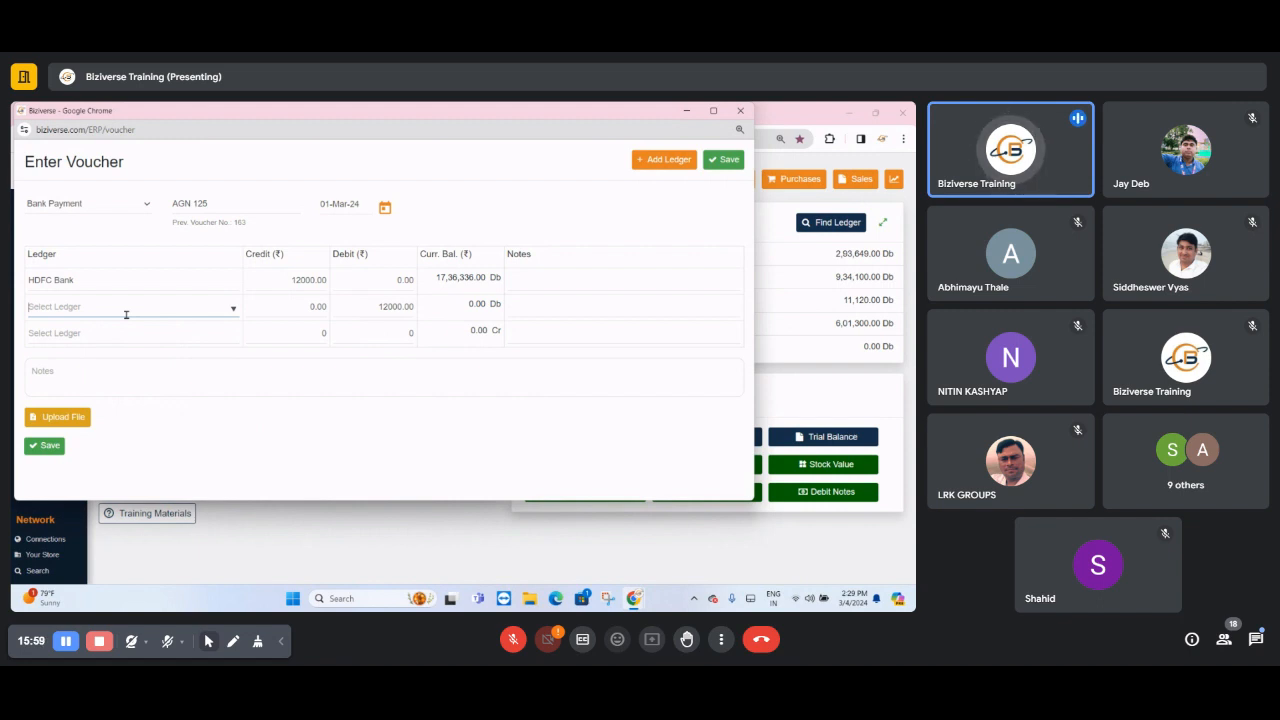
left_click(126, 314)
type("SALA")
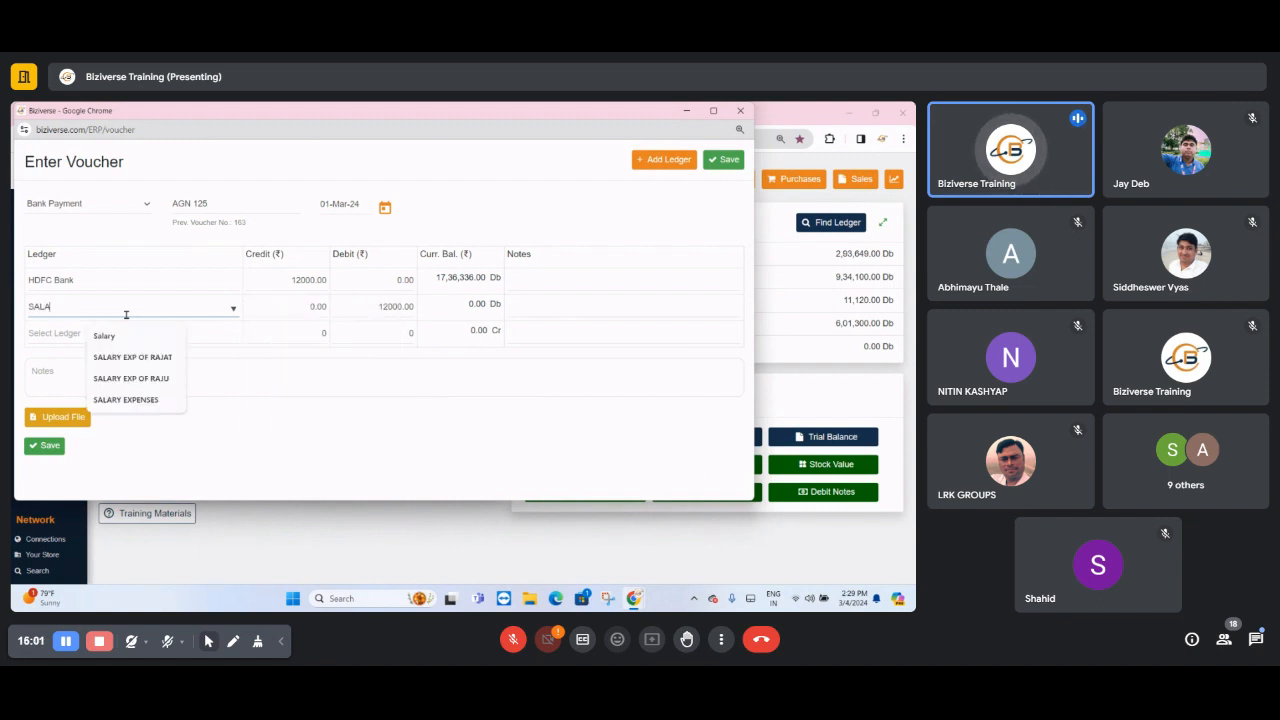
left_click(134, 379)
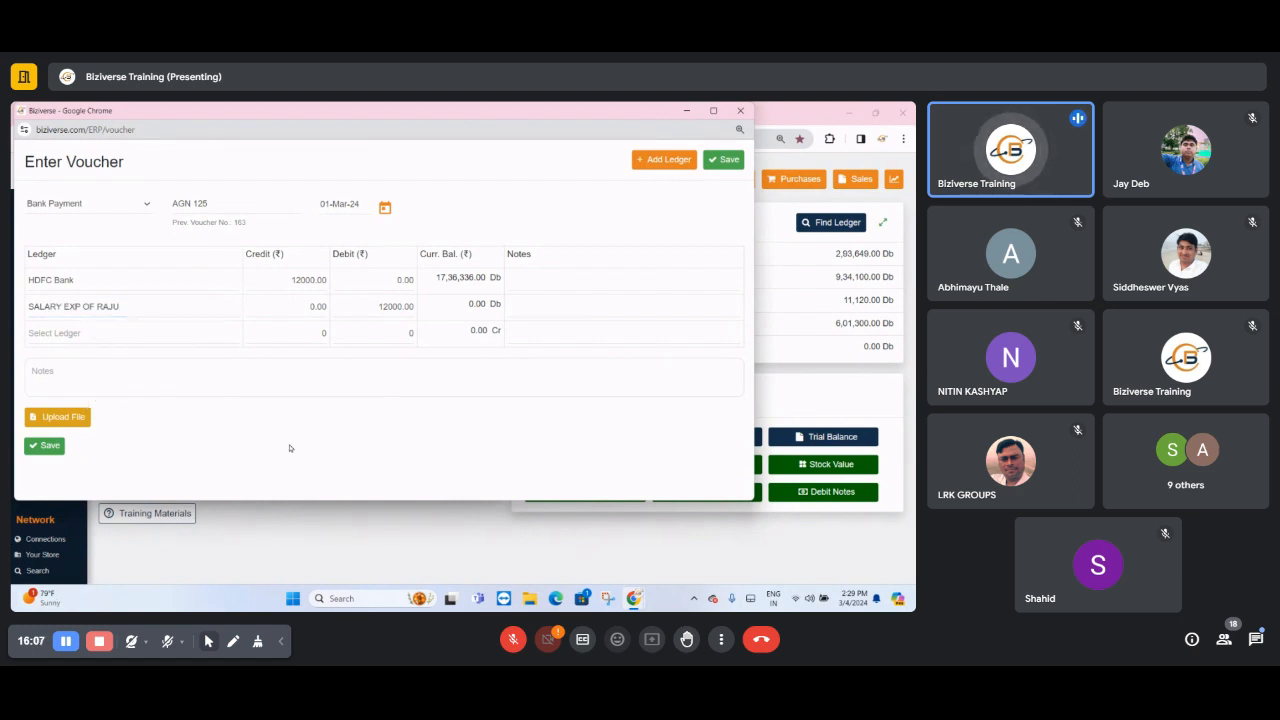
- Change the second row's salary expense ledger to that of another employee
left_click(121, 309)
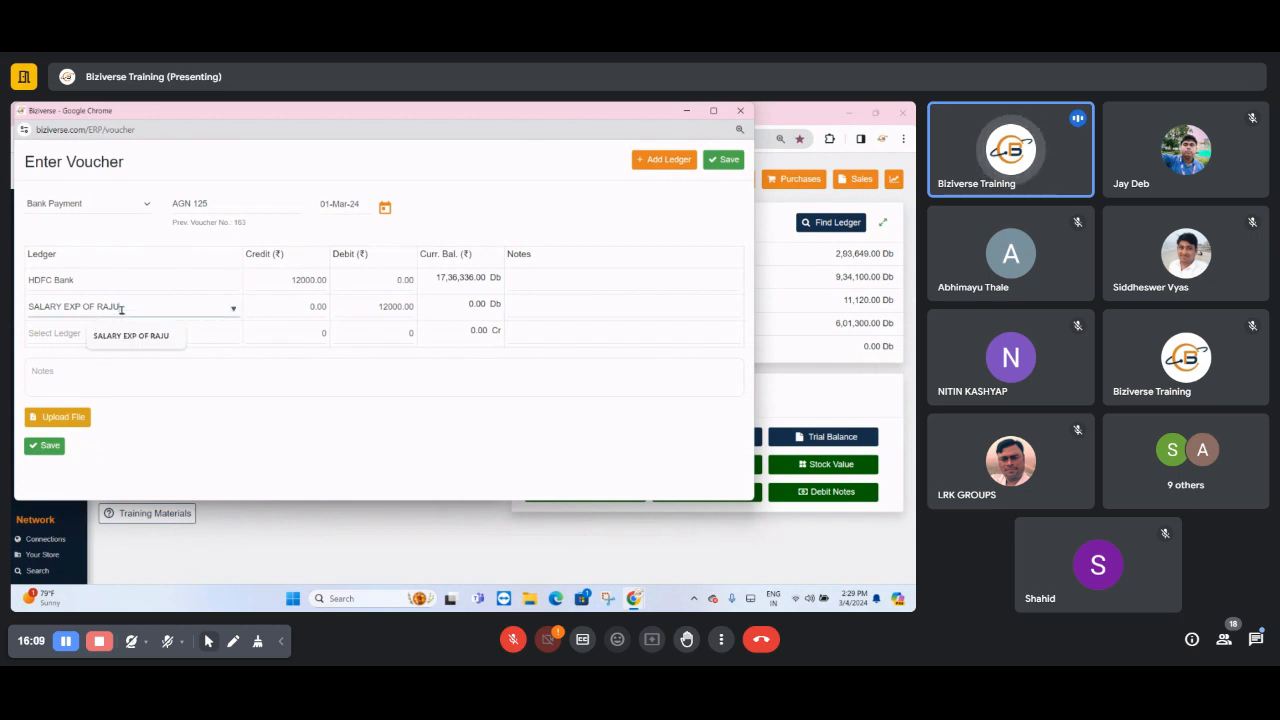
double_click(121, 309)
type("A")
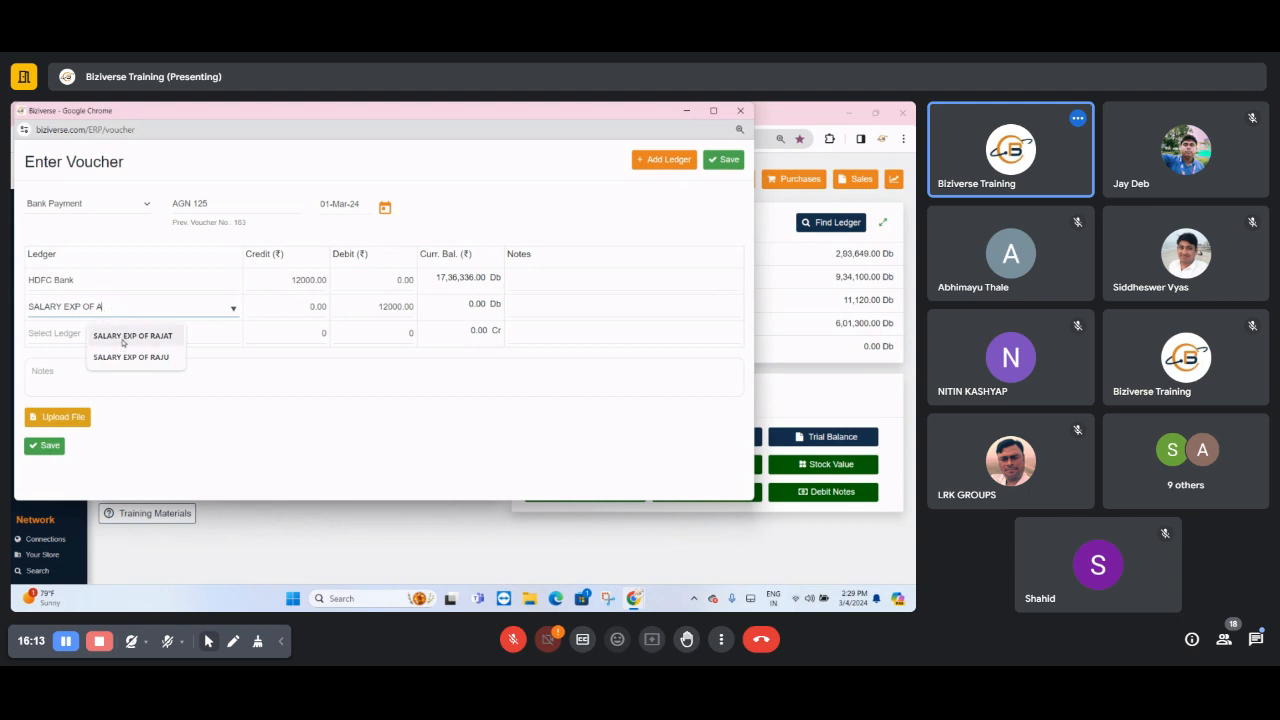
left_click(135, 336)
left_click(410, 459)
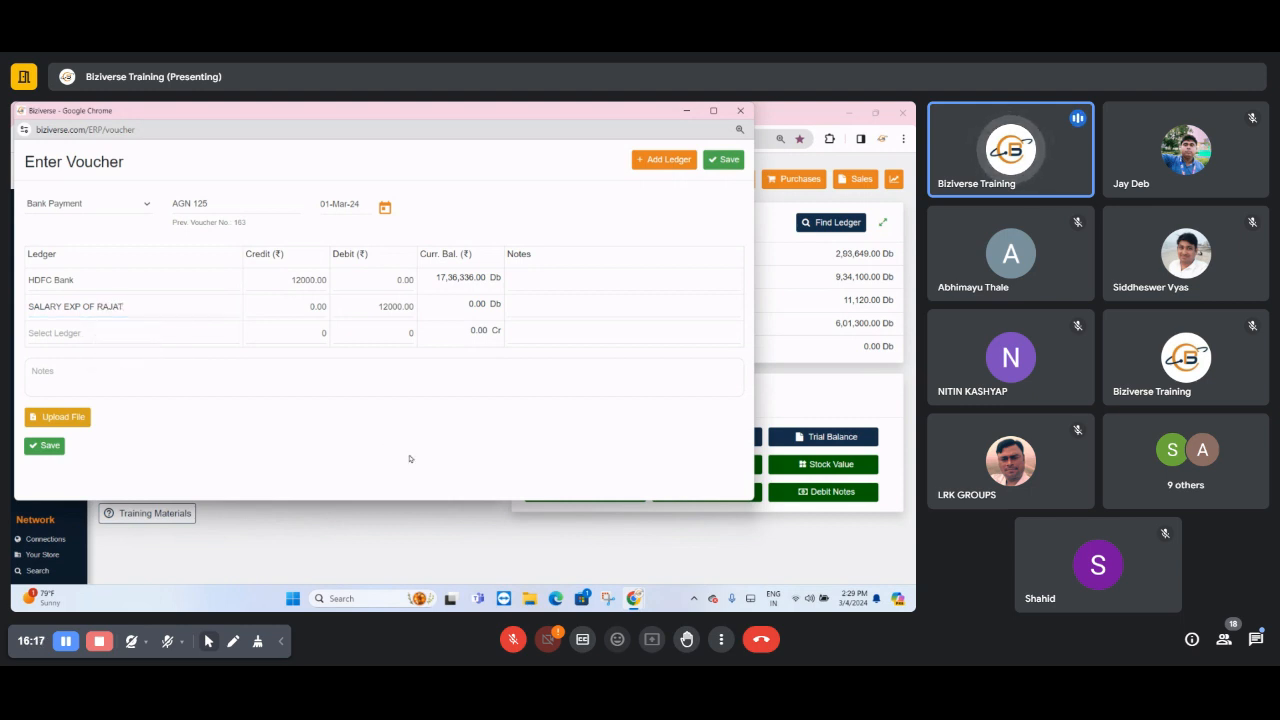
- Replace the employee's salary expense ledger in the second row with FUEL EXPENSES
triple_click(123, 306)
type("T")
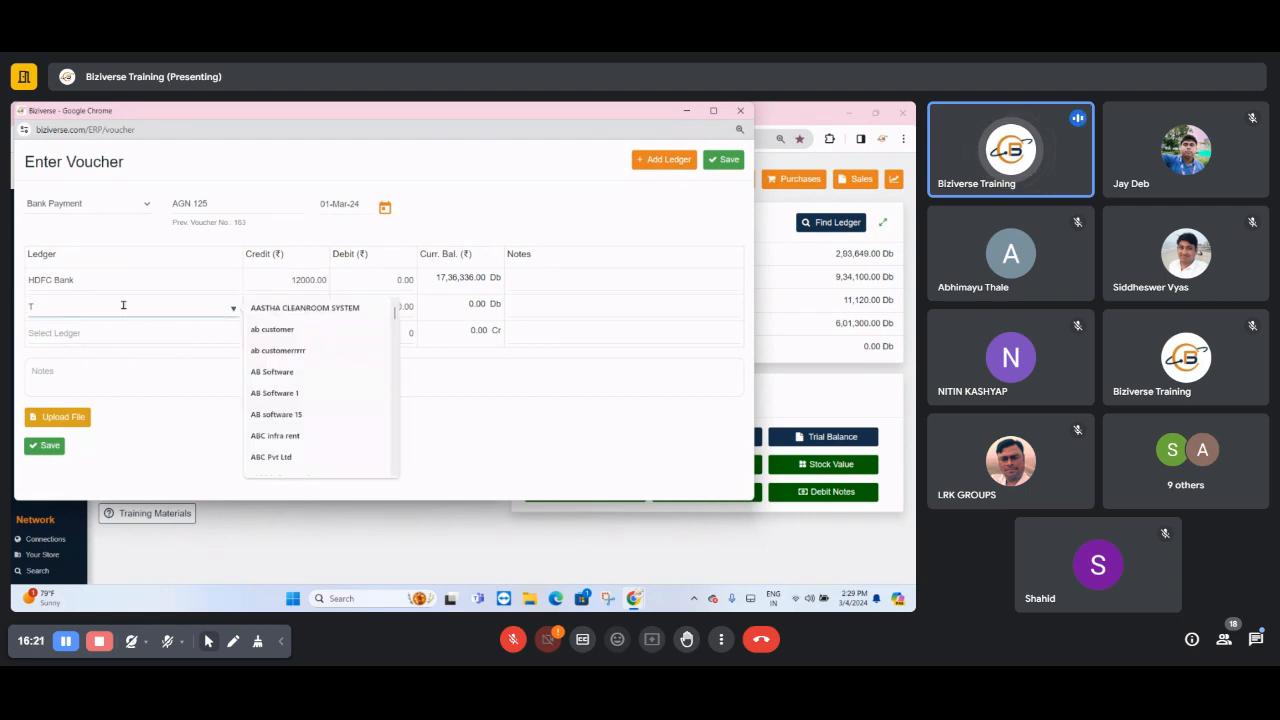
key("BackSpace")
type("FUE")
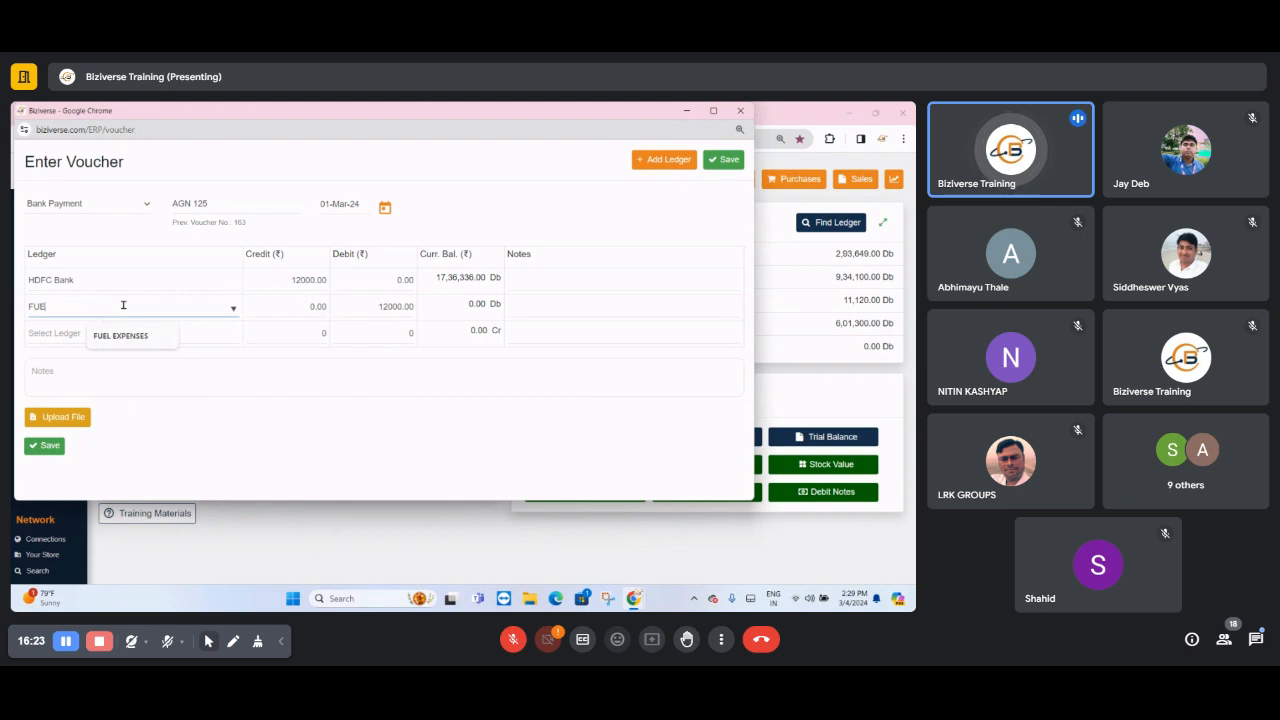
type("L")
left_click(121, 336)
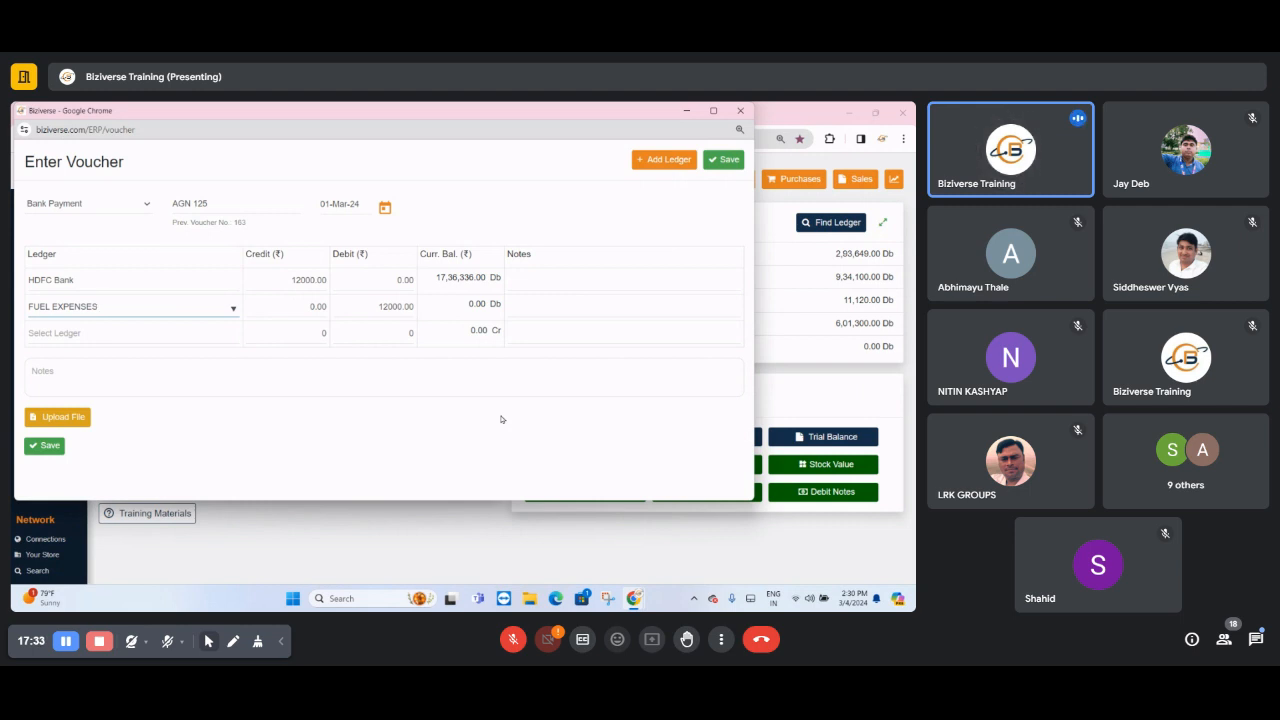
- Check the PUNJAB NATIONAL BANK ledger's closing balance under Current Assets > BANK AND CASH and open the ledger for editing
left_click(686, 110)
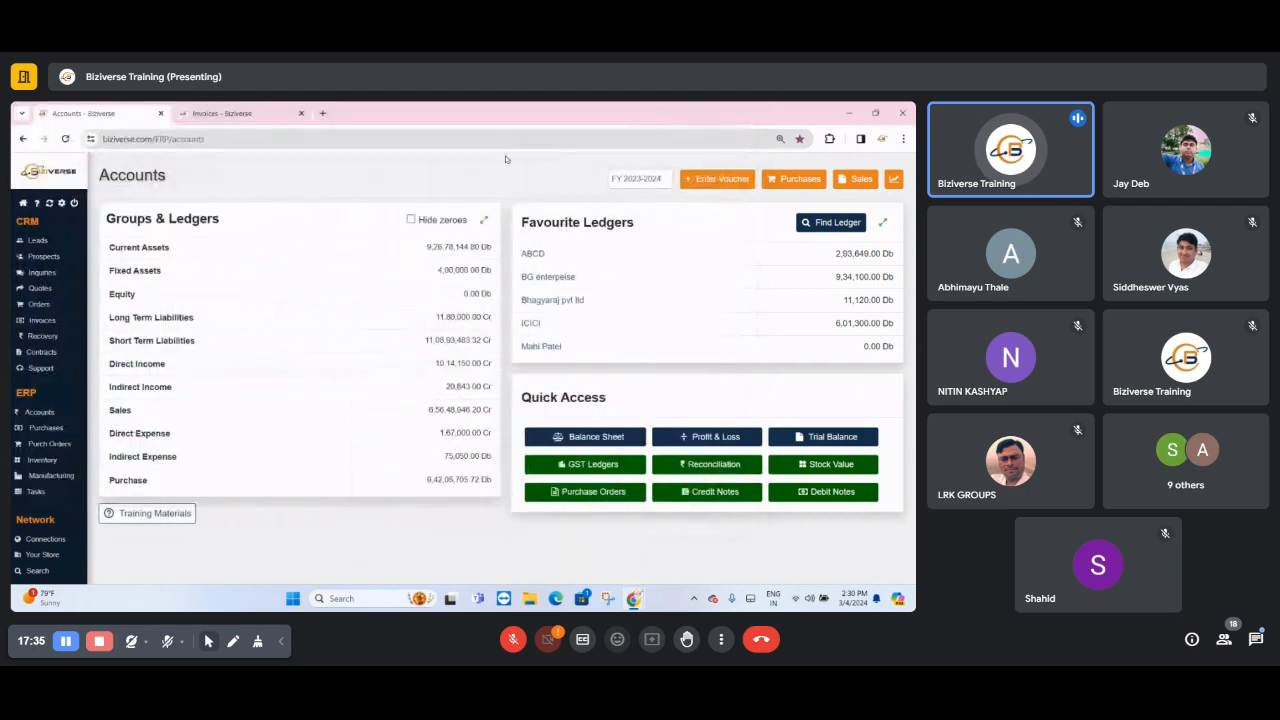
left_click_drag(109, 250, 180, 270)
left_click(149, 254)
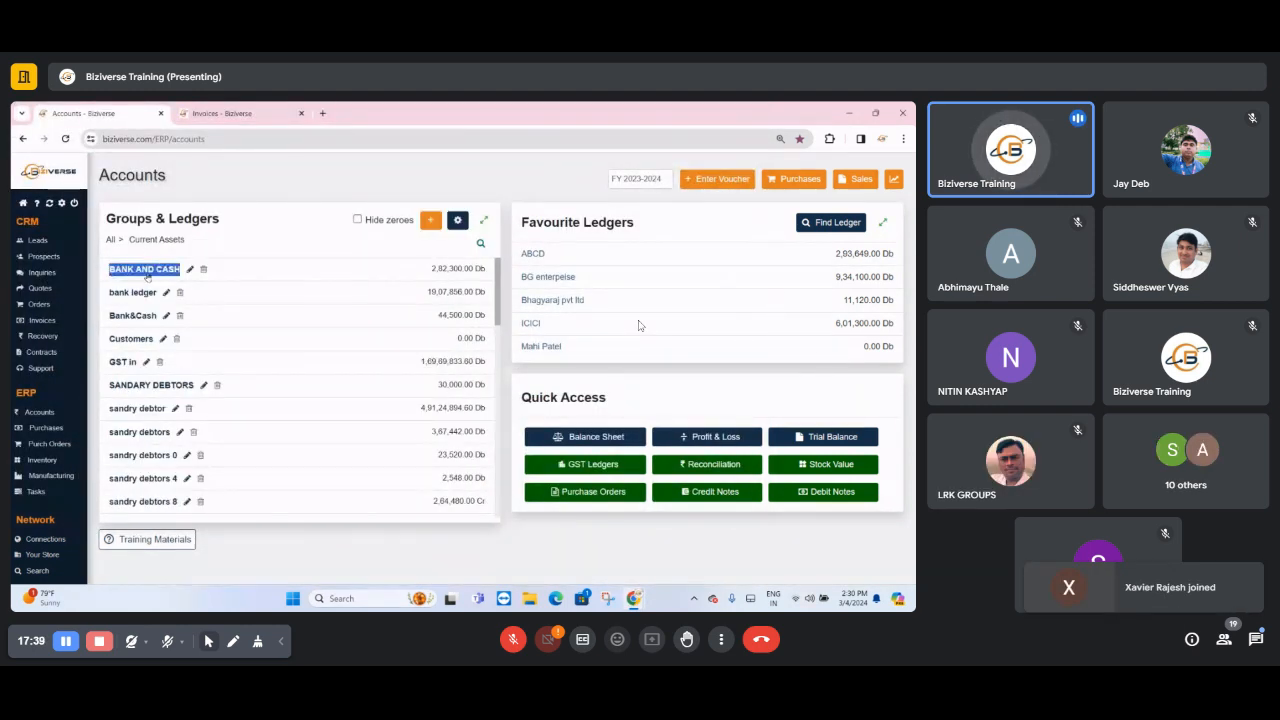
left_click(147, 274)
left_click(162, 296)
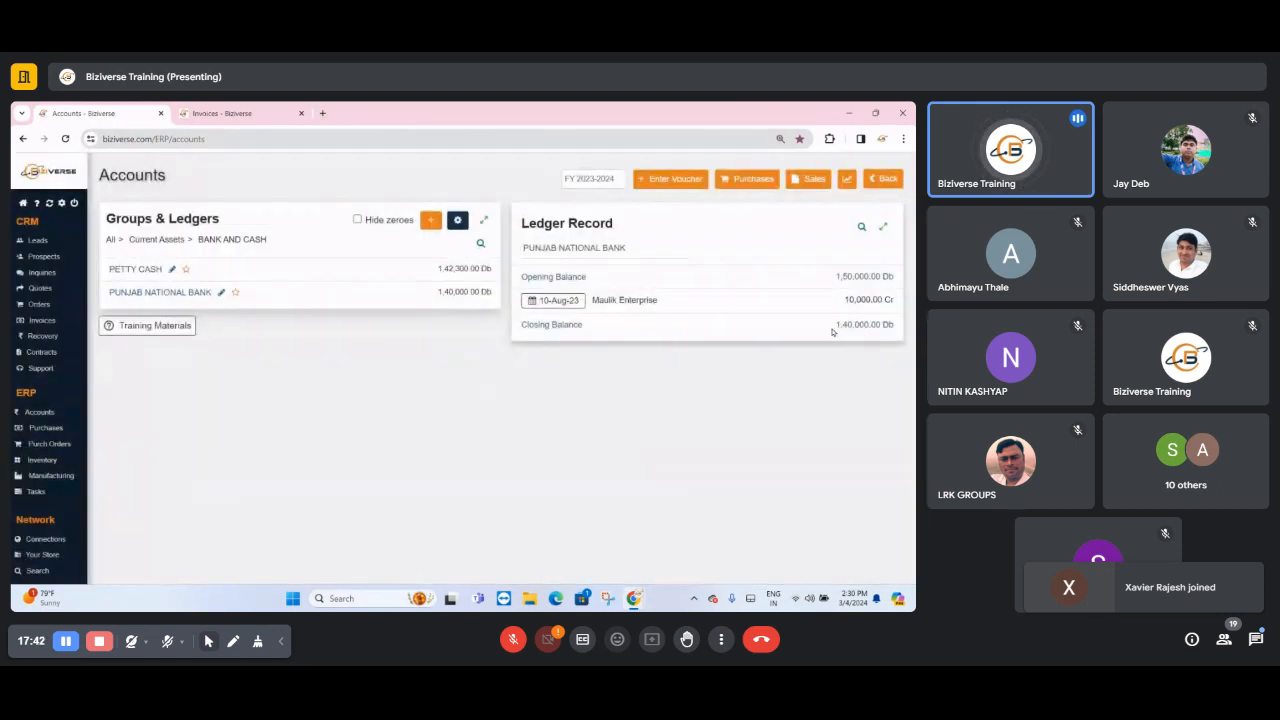
left_click_drag(834, 331, 878, 341)
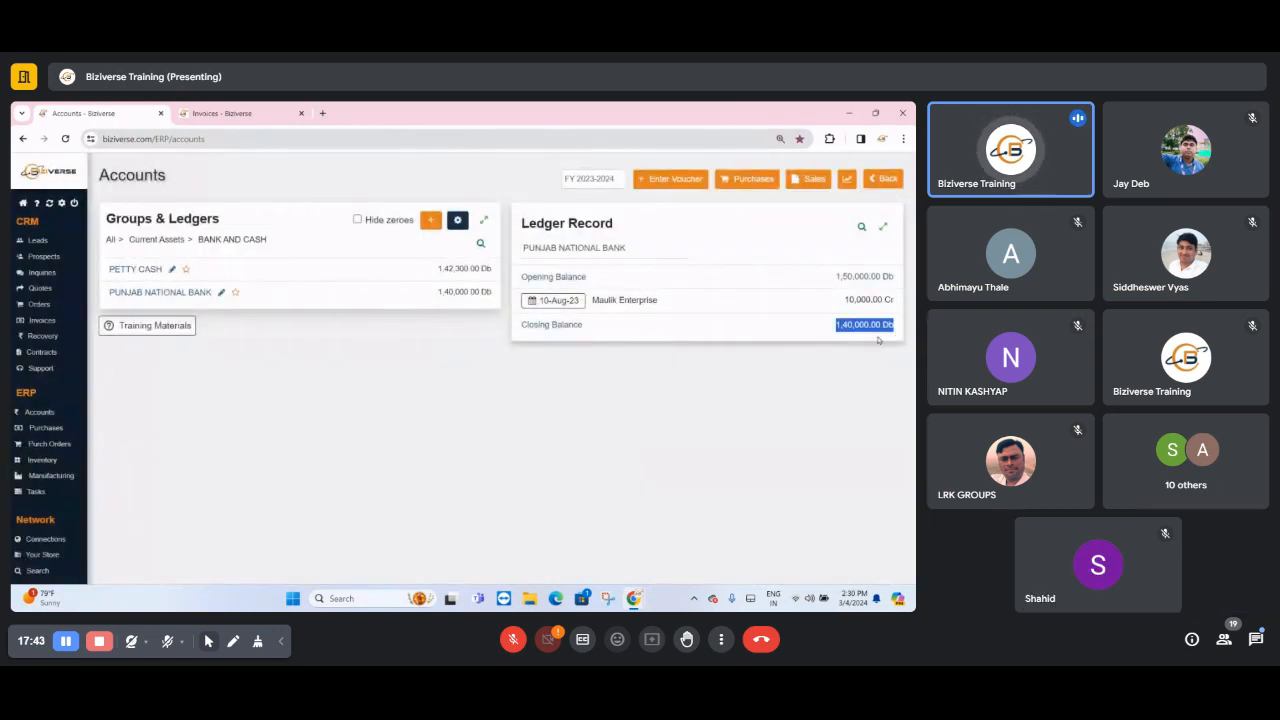
left_click(221, 293)
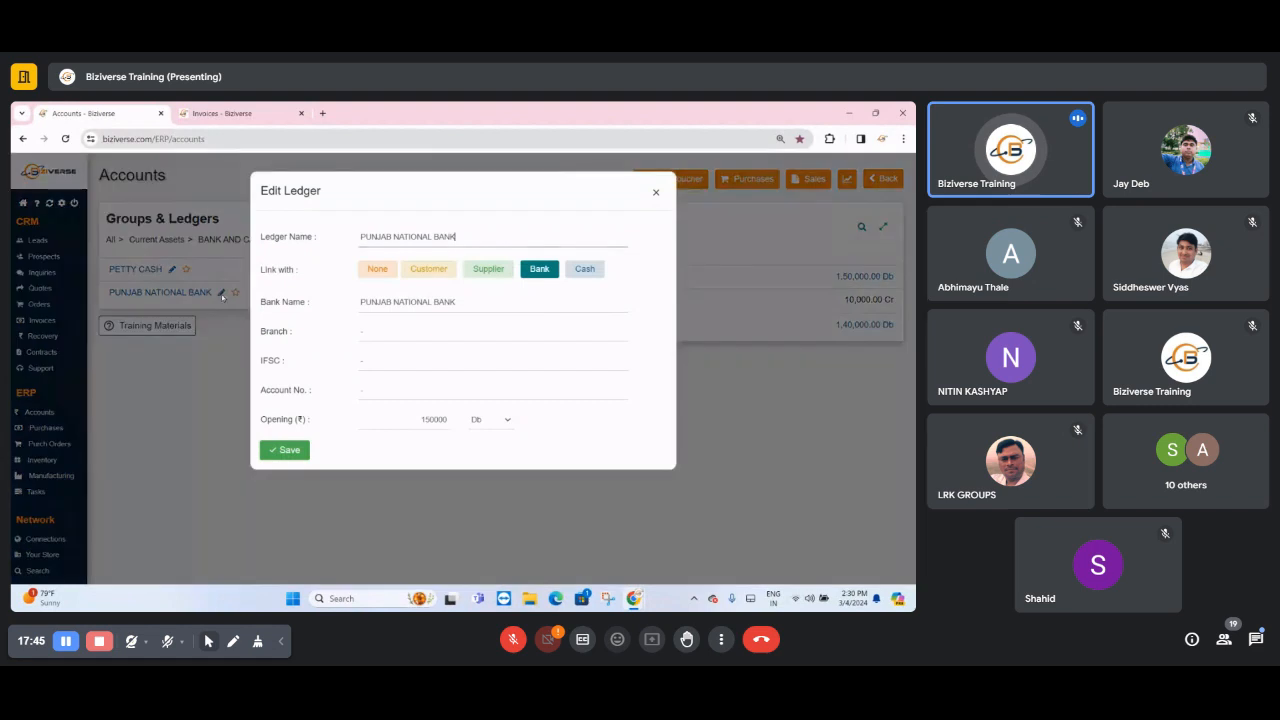
- Check the opening balance field in the PUNJAB NATIONAL BANK ledger's edit form and close the form without saving
double_click(404, 416)
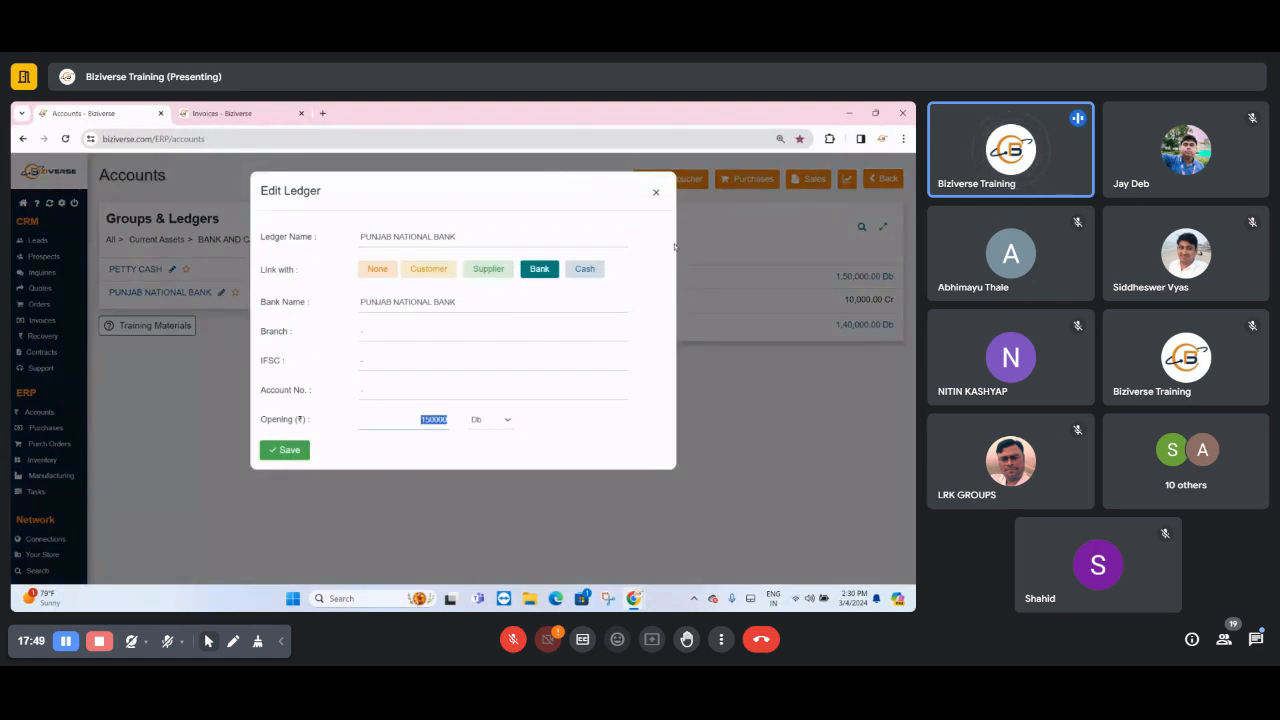
left_click(656, 192)
left_click_drag(436, 227, 467, 228)
left_click(467, 228)
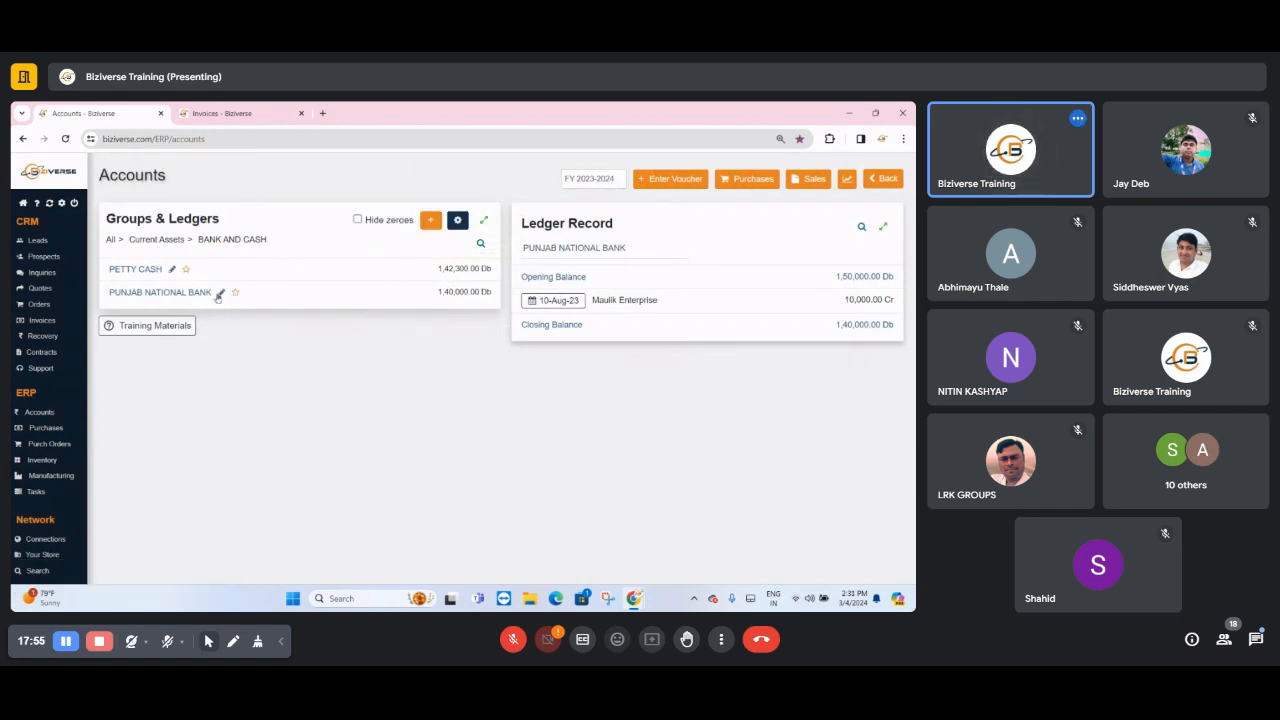
left_click(222, 292)
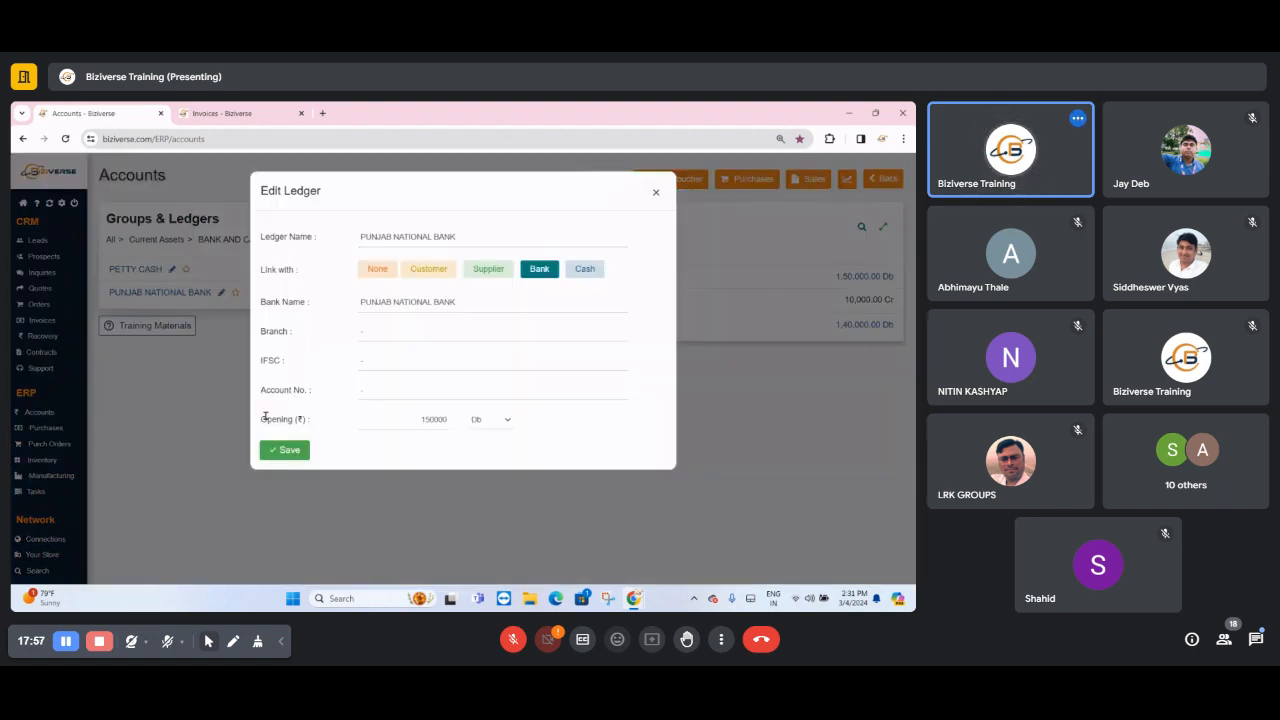
double_click(270, 419)
left_click(656, 192)
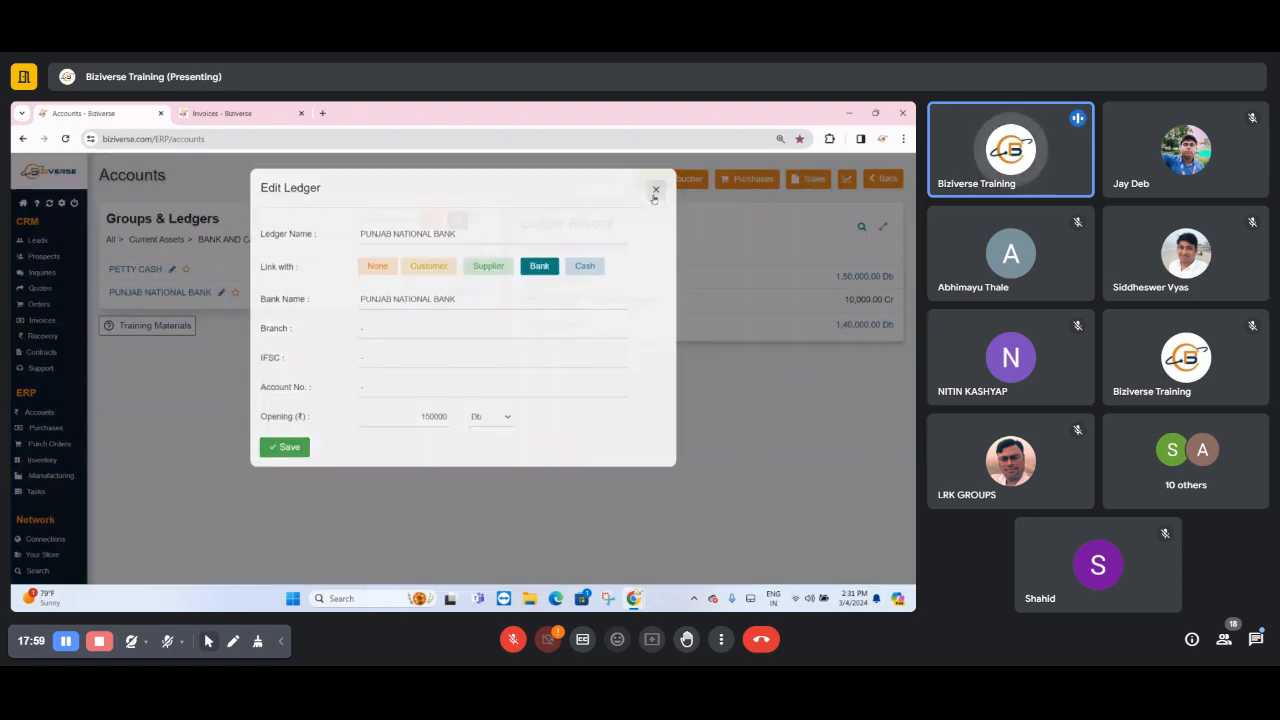
- Check the PETTY CASH ledger's opening balance, close its edit form without saving and return to the top-level ledger groups
left_click(172, 269)
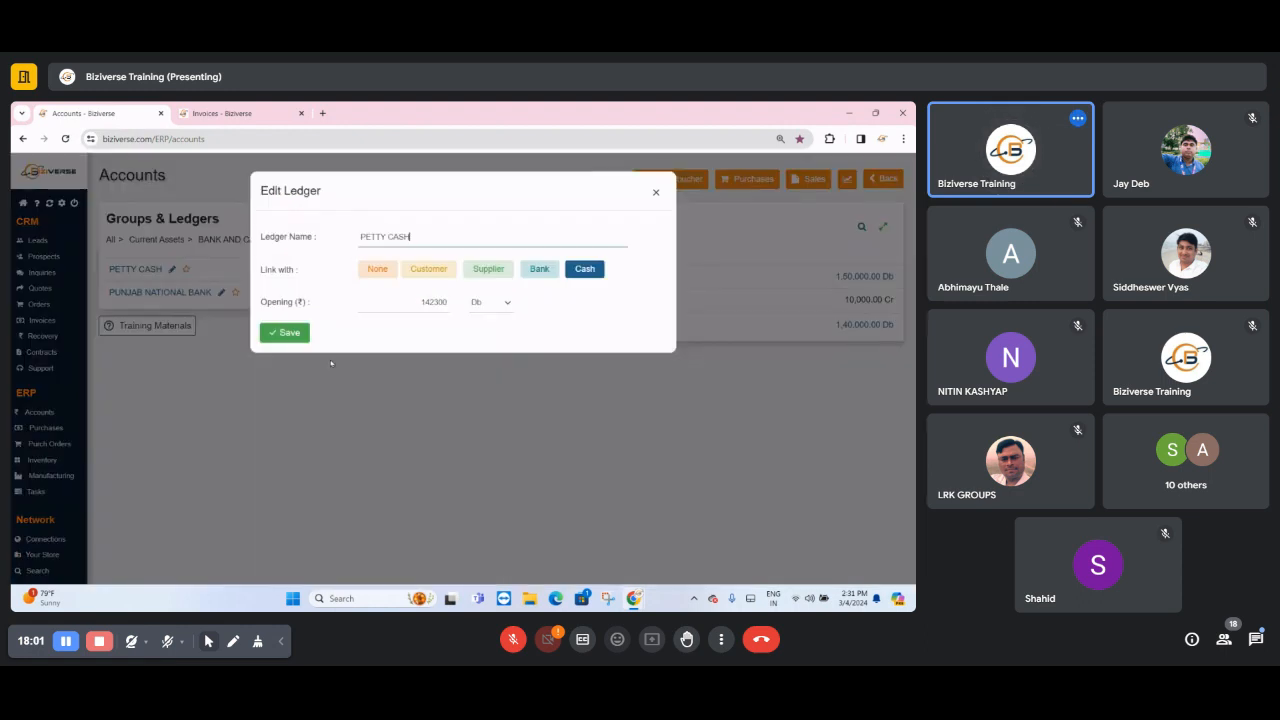
left_click(656, 192)
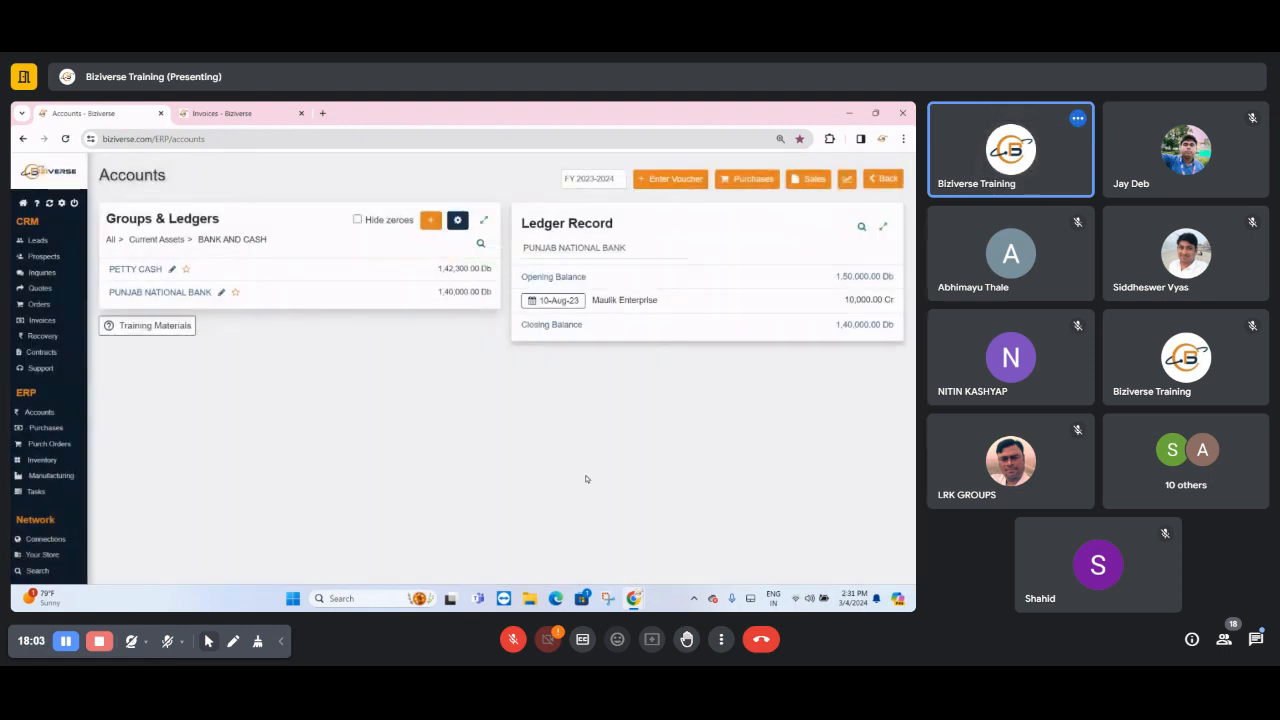
left_click(111, 243)
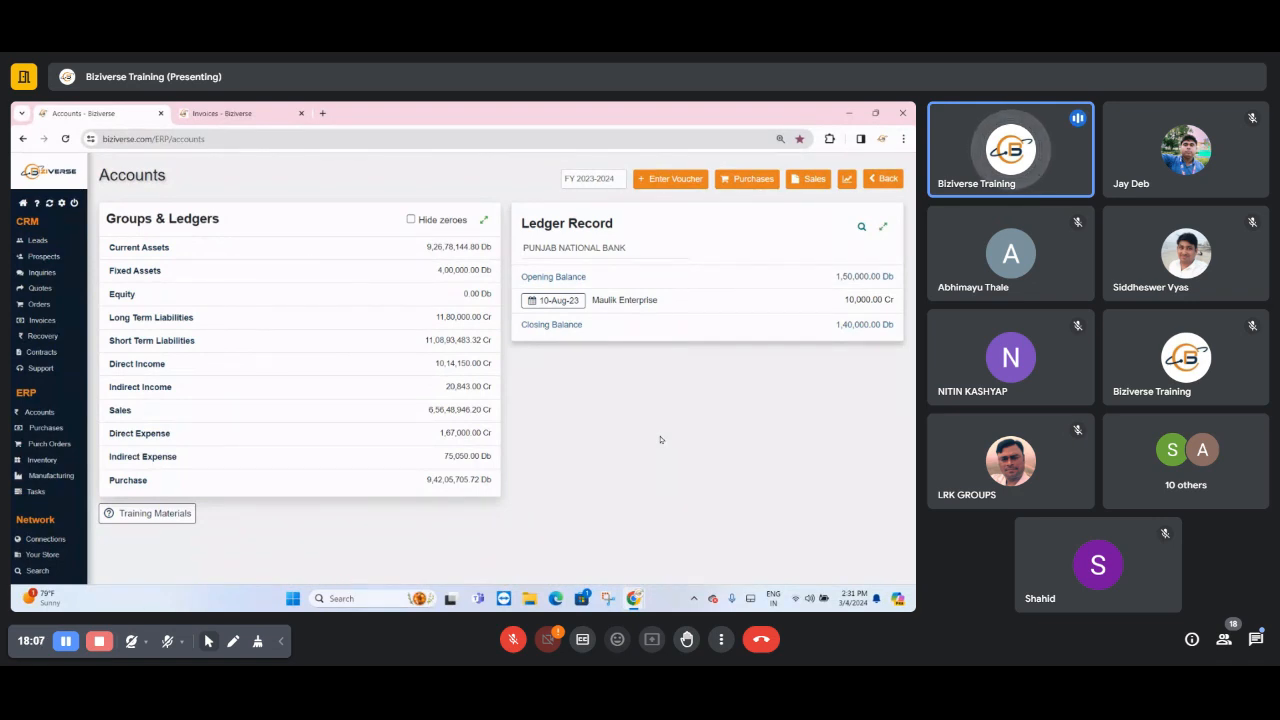
- Start a new Cash Receipt voucher and set its voucher number to AGN 1256
left_click(659, 177)
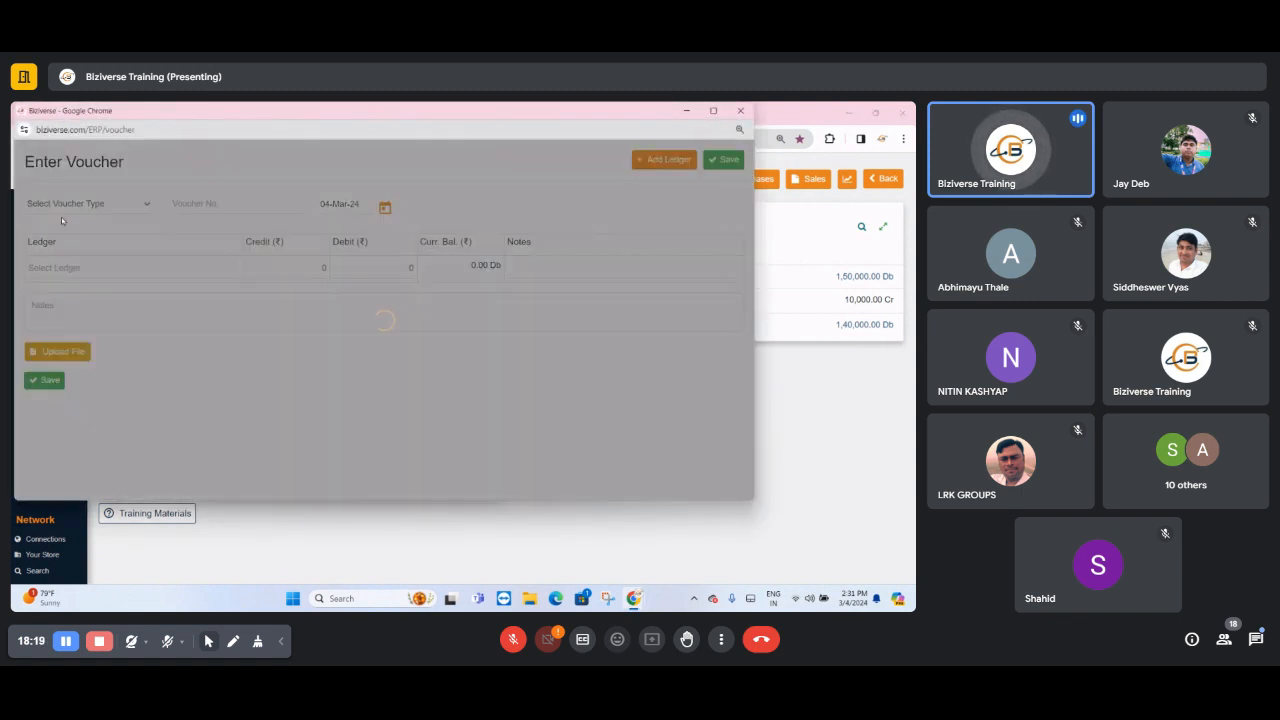
left_click(62, 206)
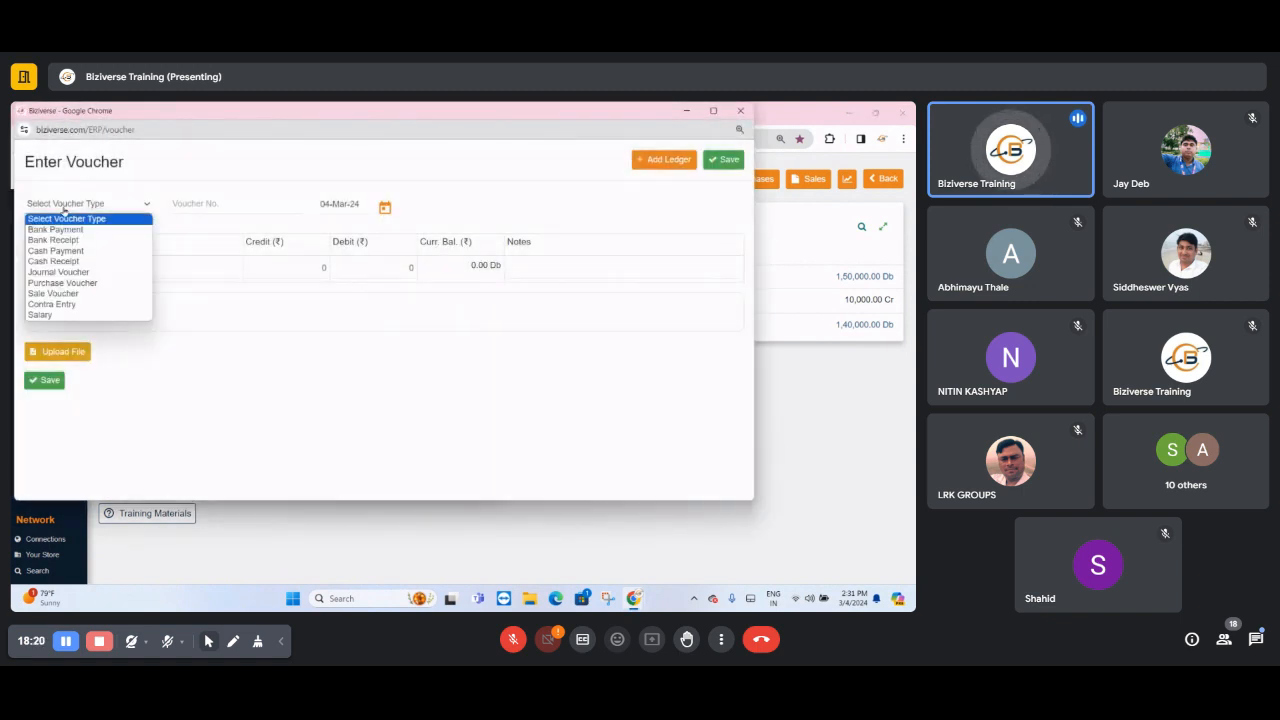
left_click(45, 262)
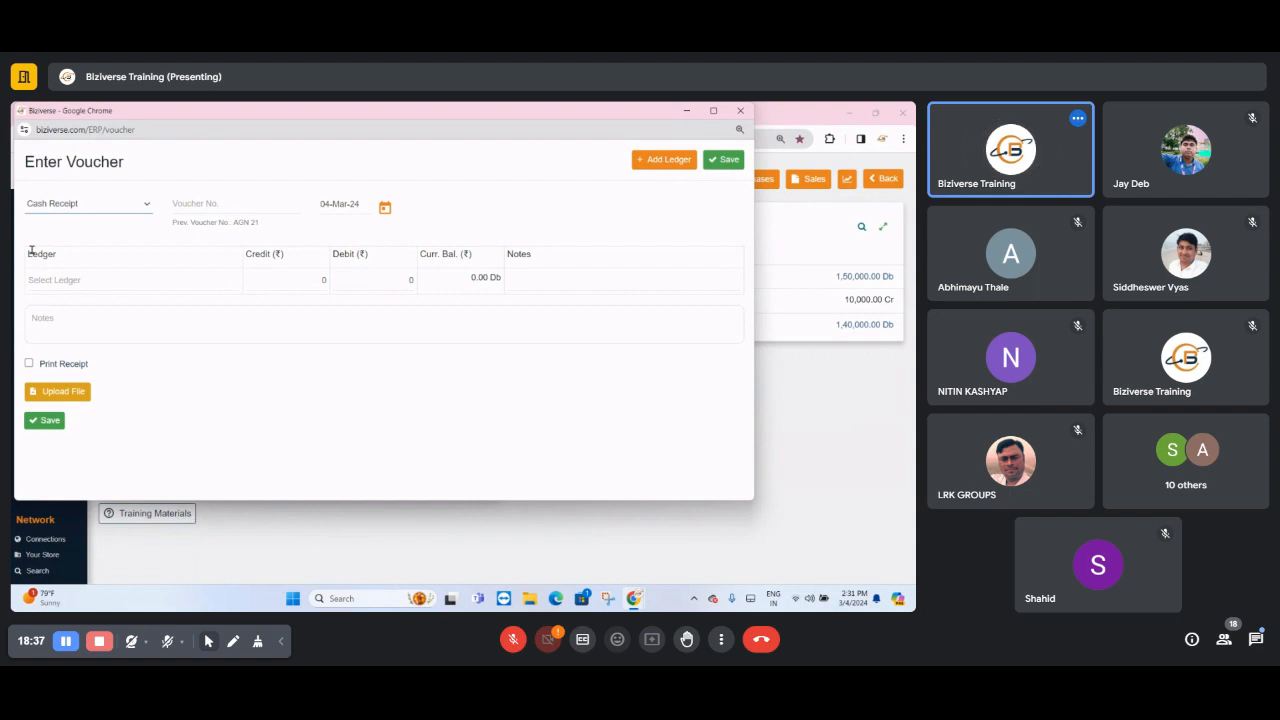
left_click(195, 209)
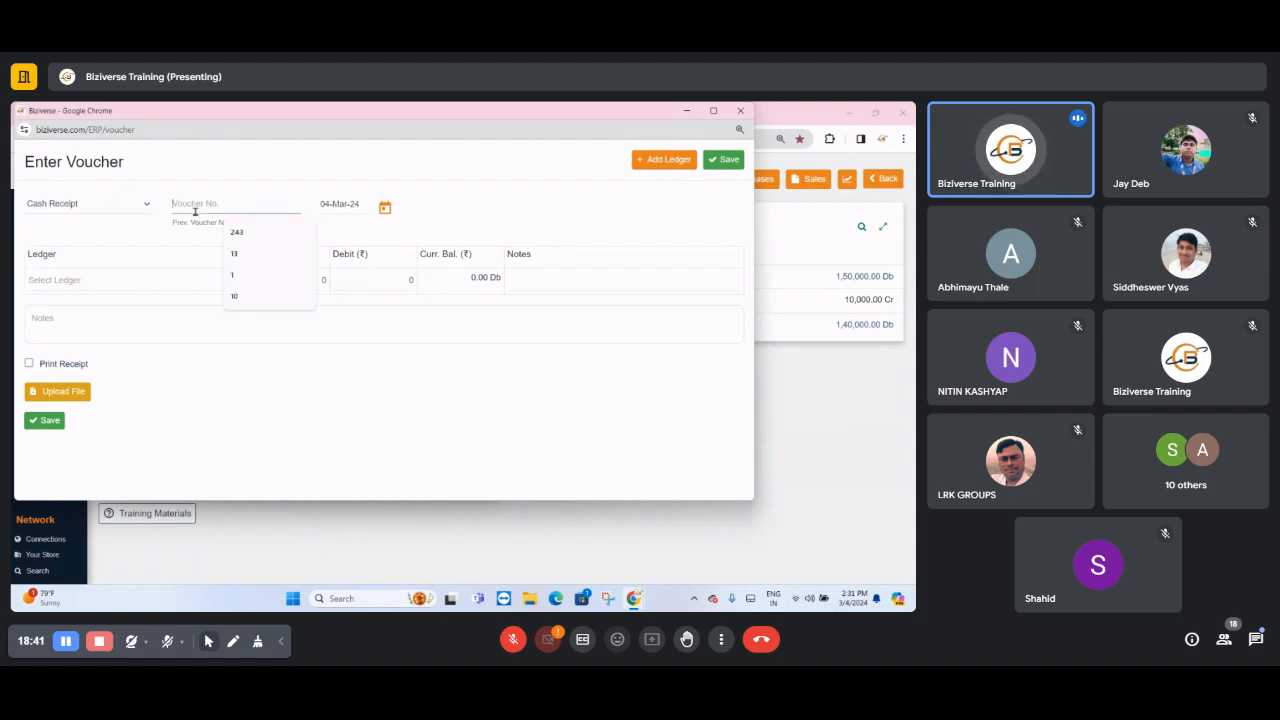
type("A")
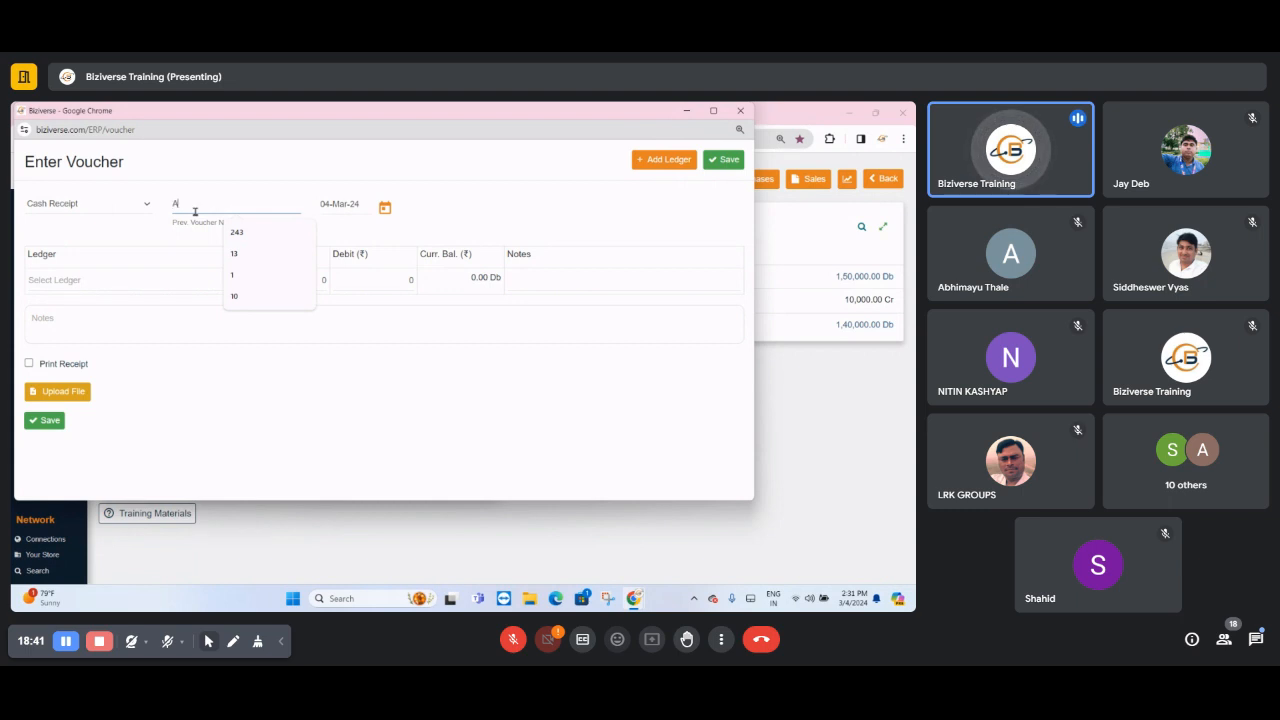
type("GN")
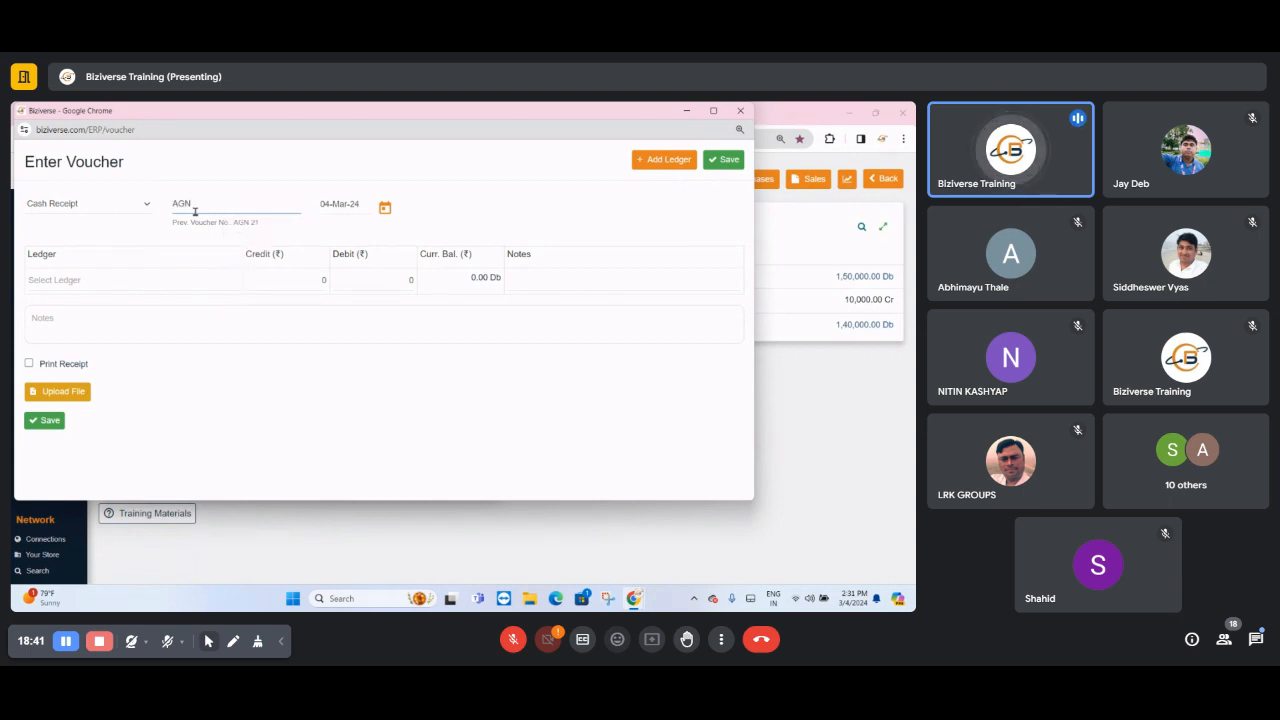
type(" 1256")
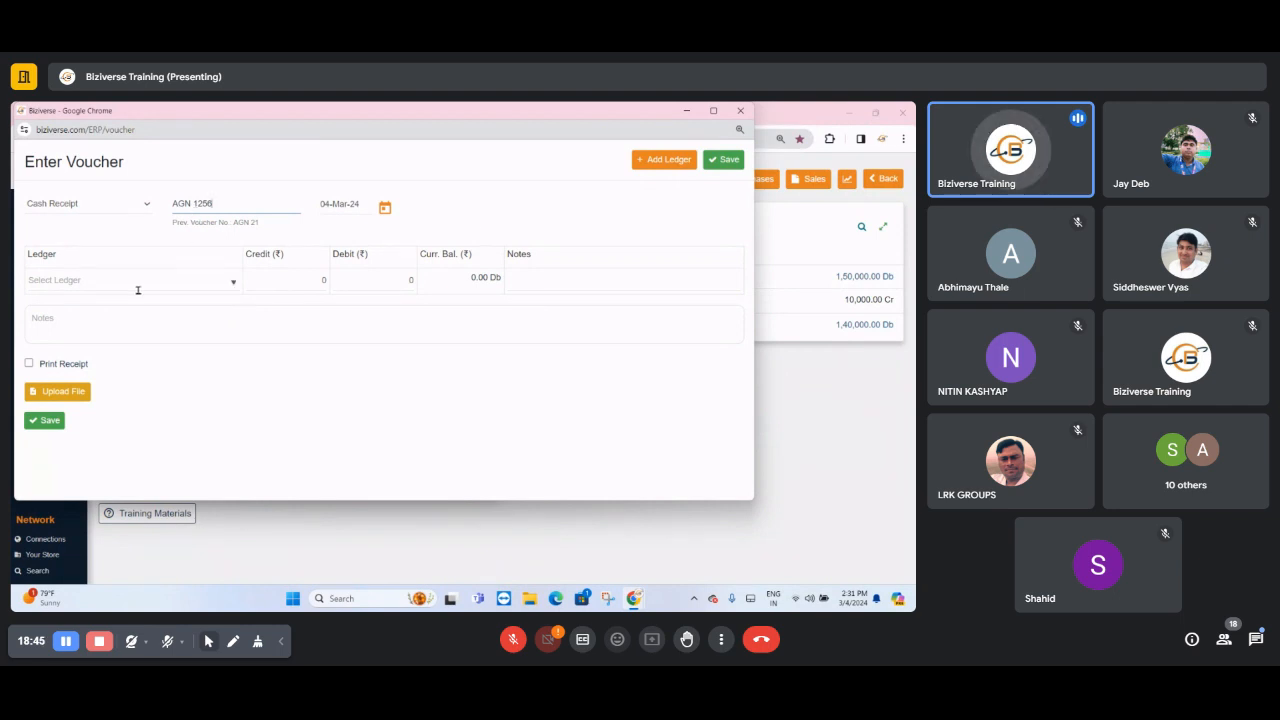
- Set the Cash Receipt voucher's date to 29-Feb-24
left_click(385, 207)
left_click(468, 241)
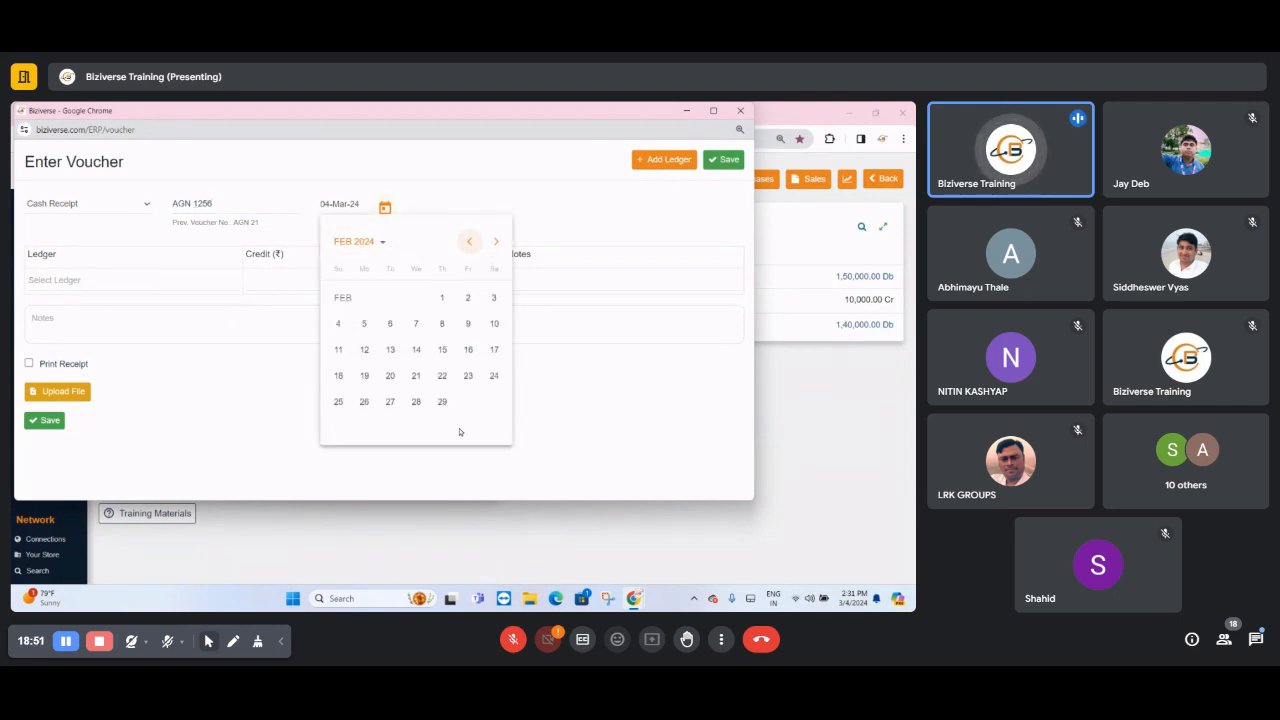
left_click(442, 401)
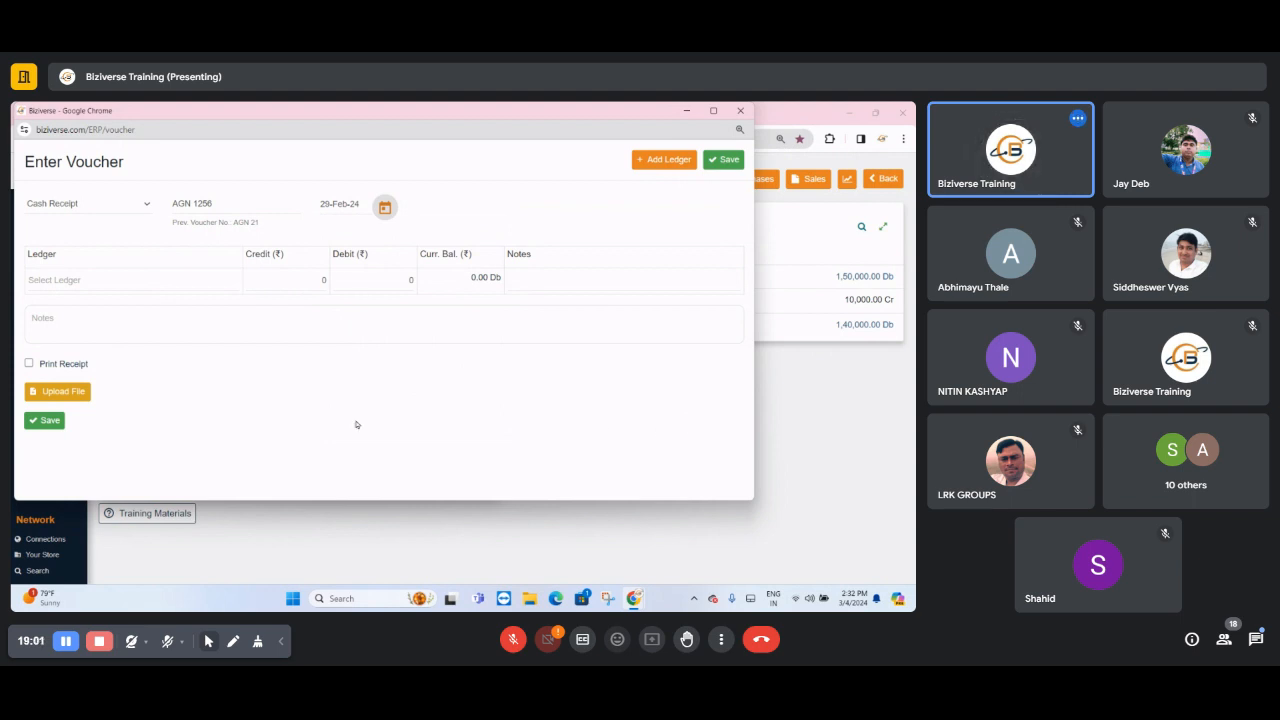
- Select Cash In Hand as the first row's ledger and enter a debit of 125600
left_click(142, 282)
left_click(142, 298)
left_click(346, 282)
type("125600")
key("Tab")
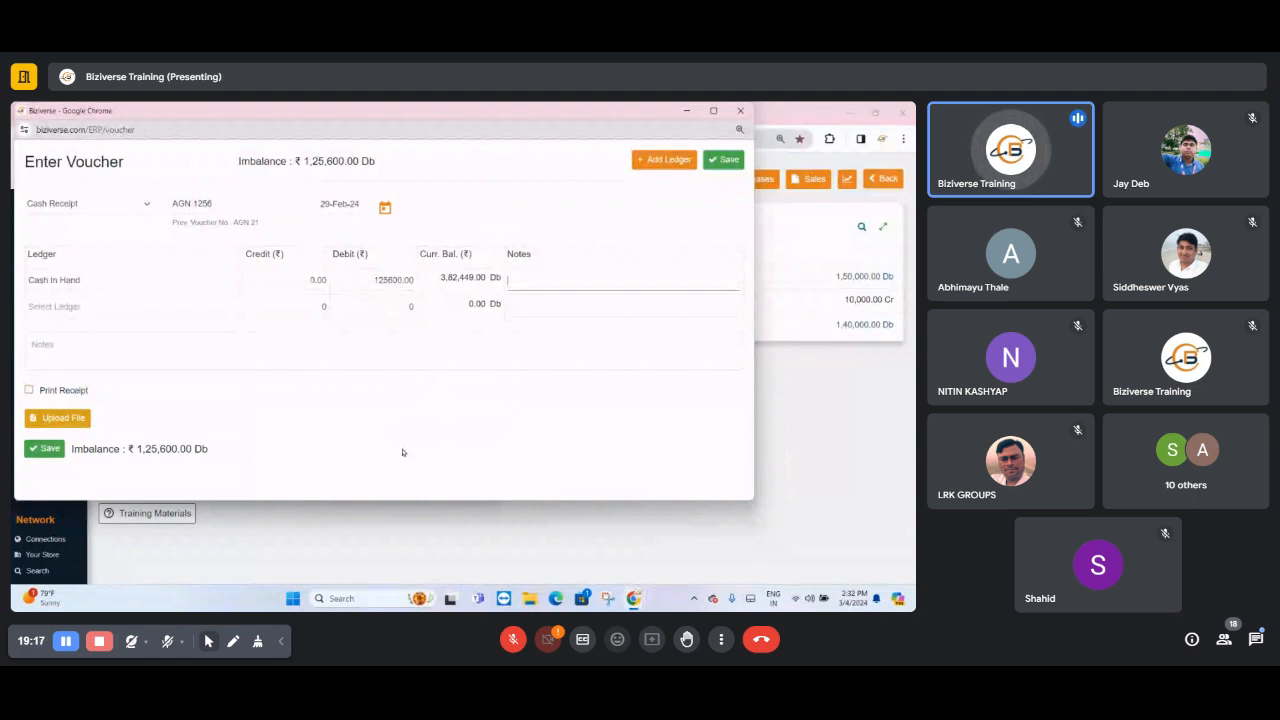
left_click(101, 279)
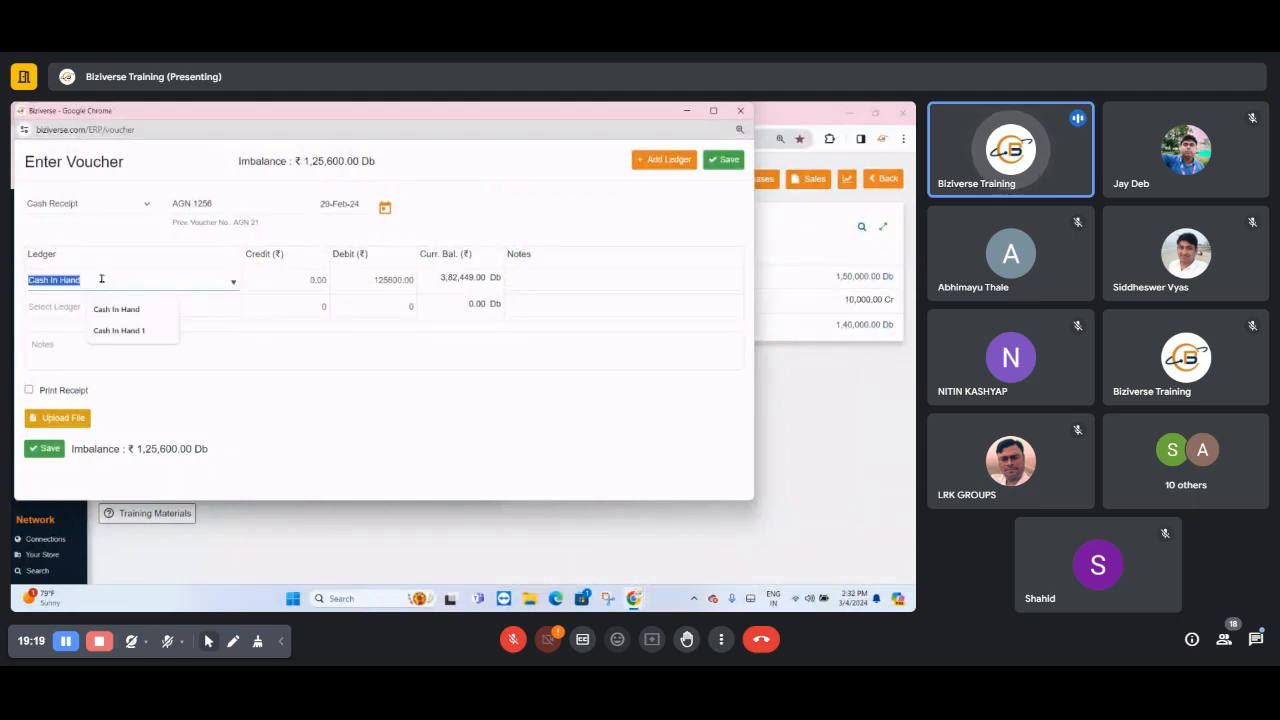
- Select AASTHA CLEANROOM SYSTEM as the second row's ledger and enter a credit of 125600
left_click(52, 311)
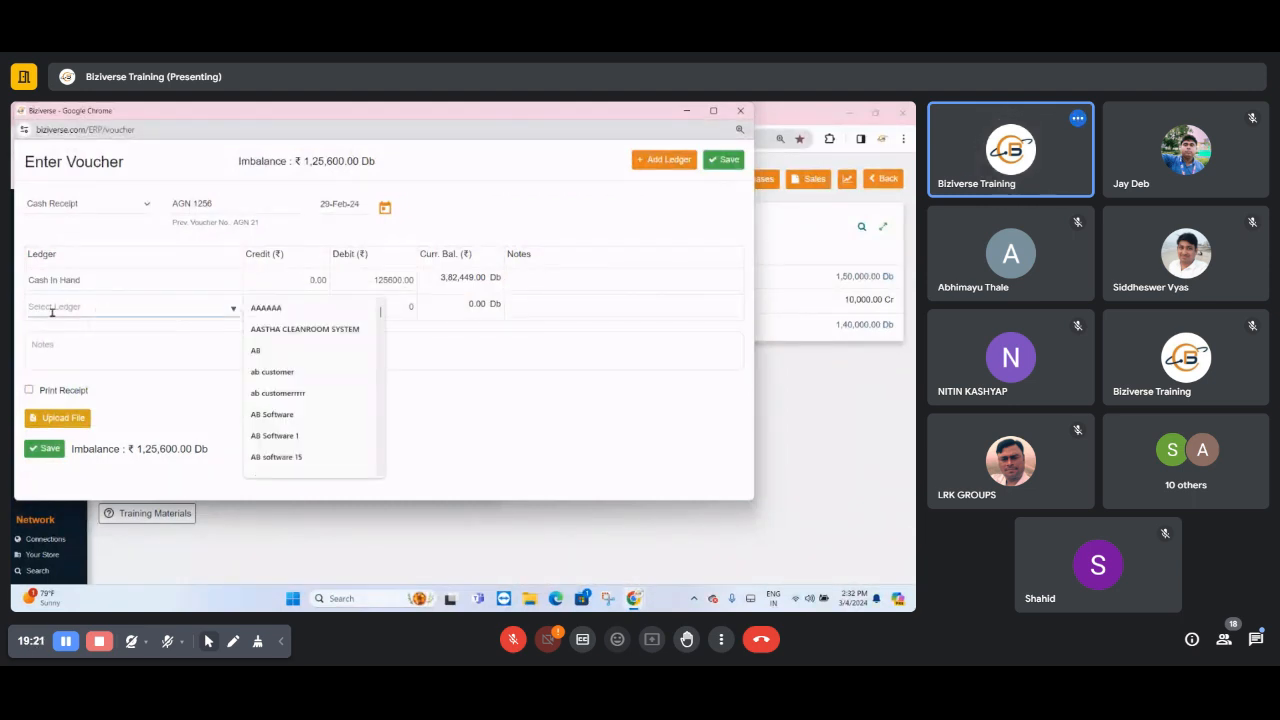
type("AS")
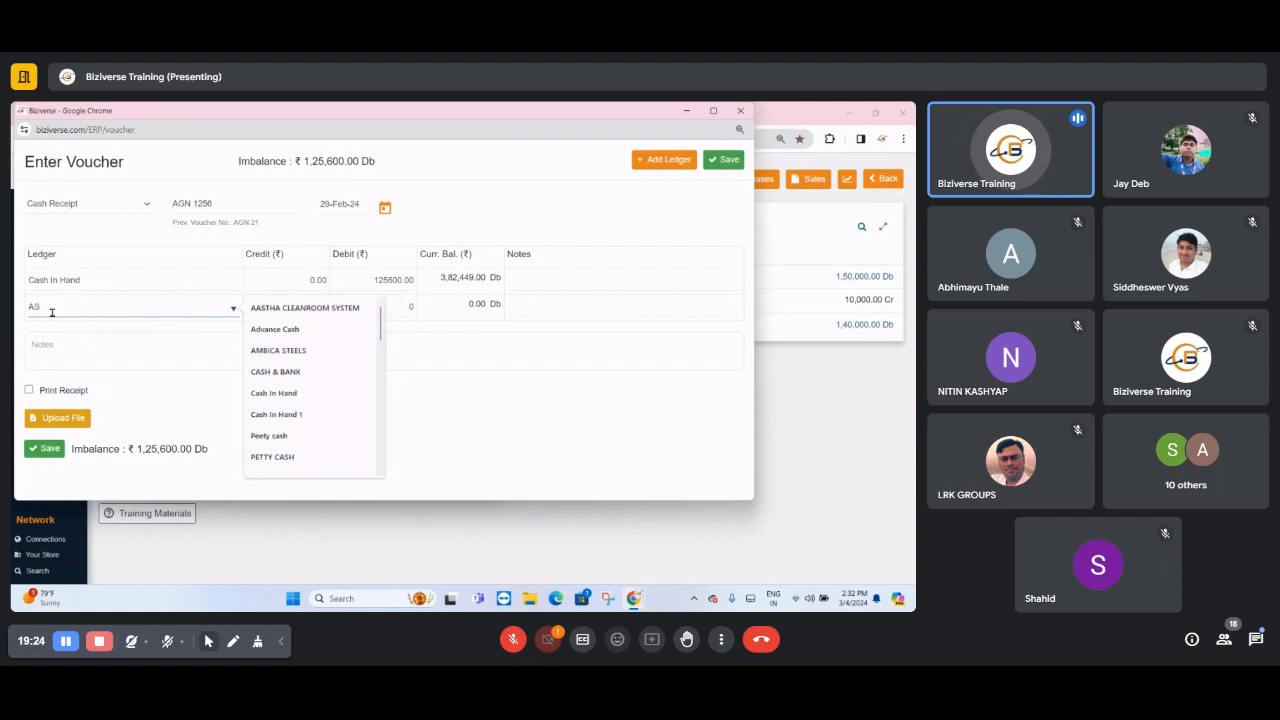
left_click(303, 312)
left_click(278, 304)
type("1")
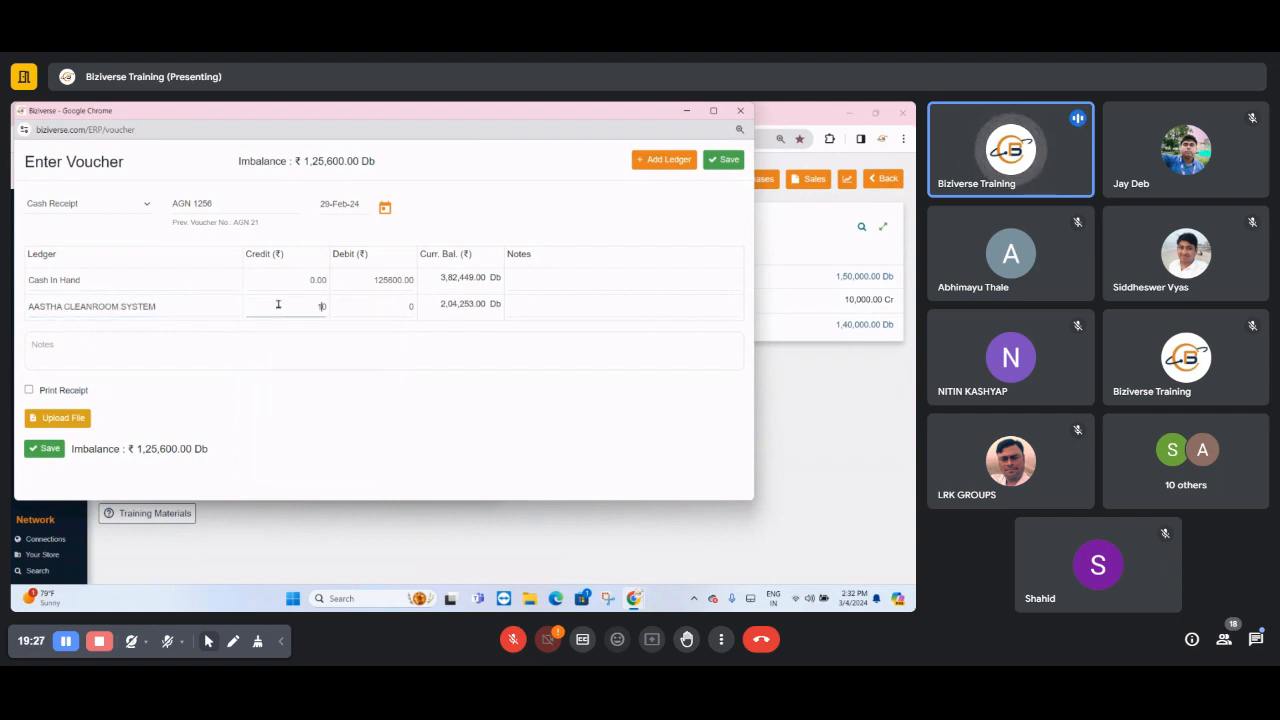
type("2560")
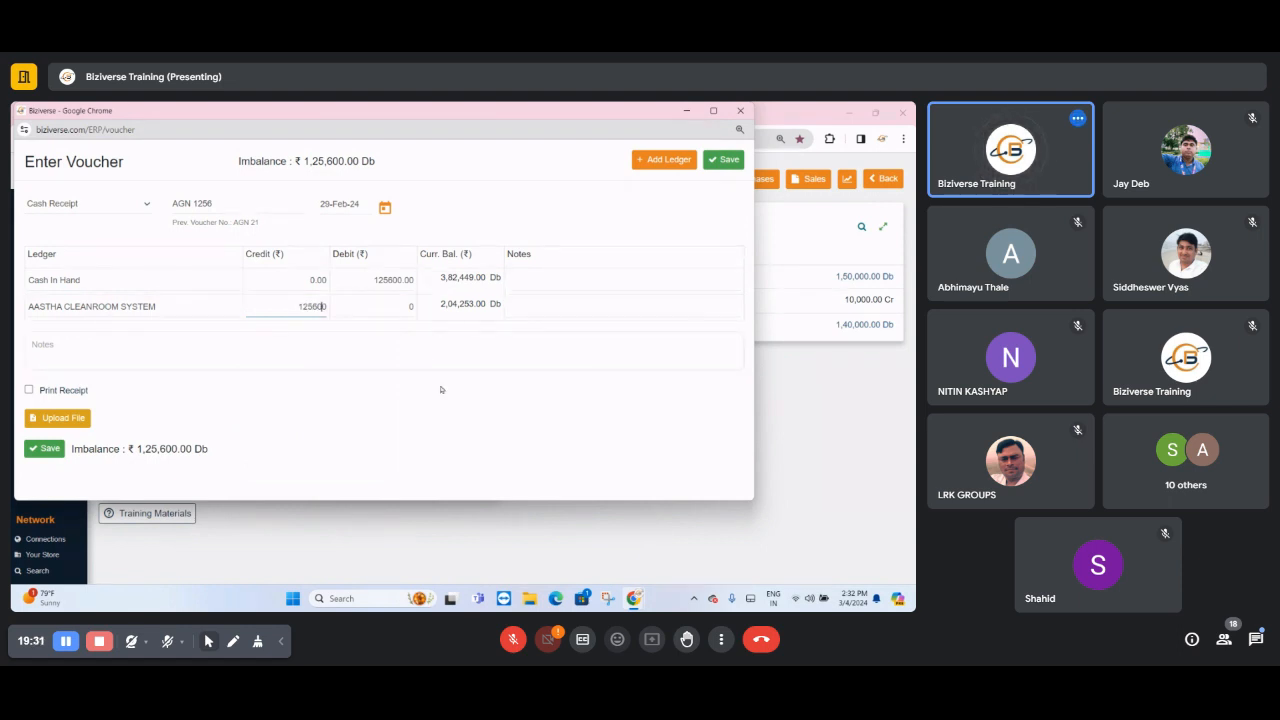
key("Tab")
key("Tab")
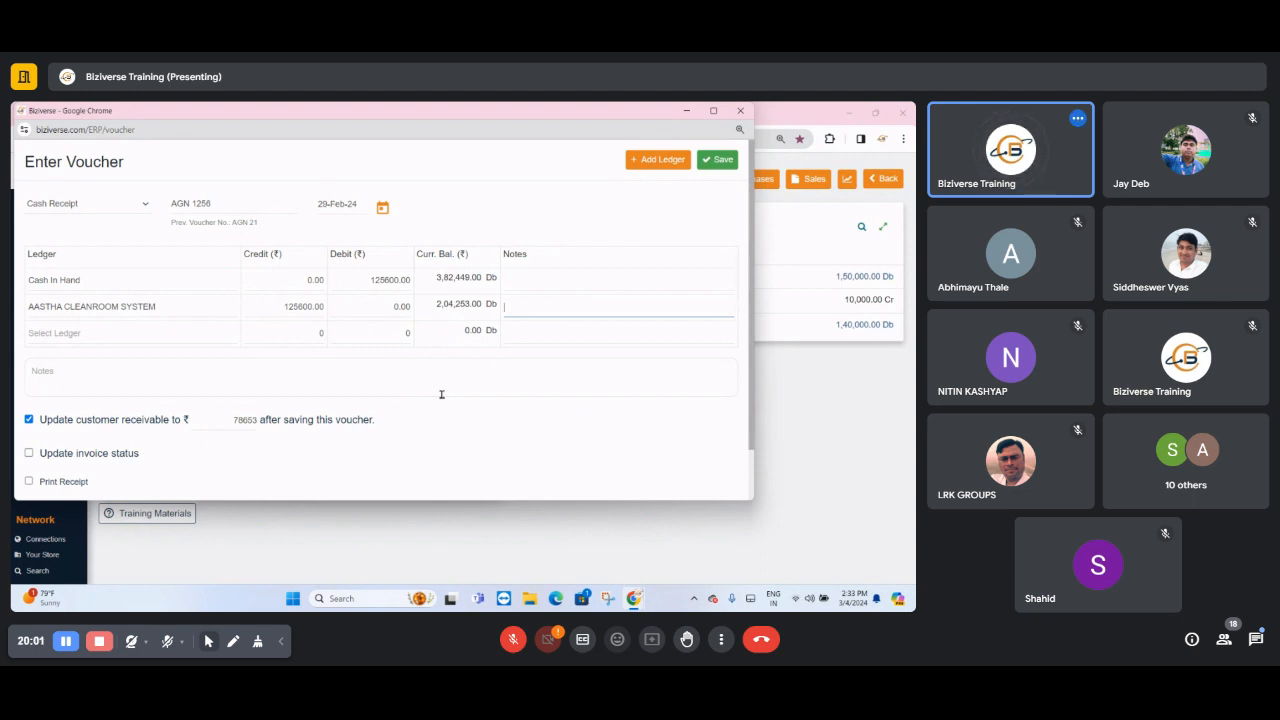
- Enable updating the invoice status and printing a receipt for the voucher, and enter the receipt recipient's name
scroll(441, 394, "down", 1)
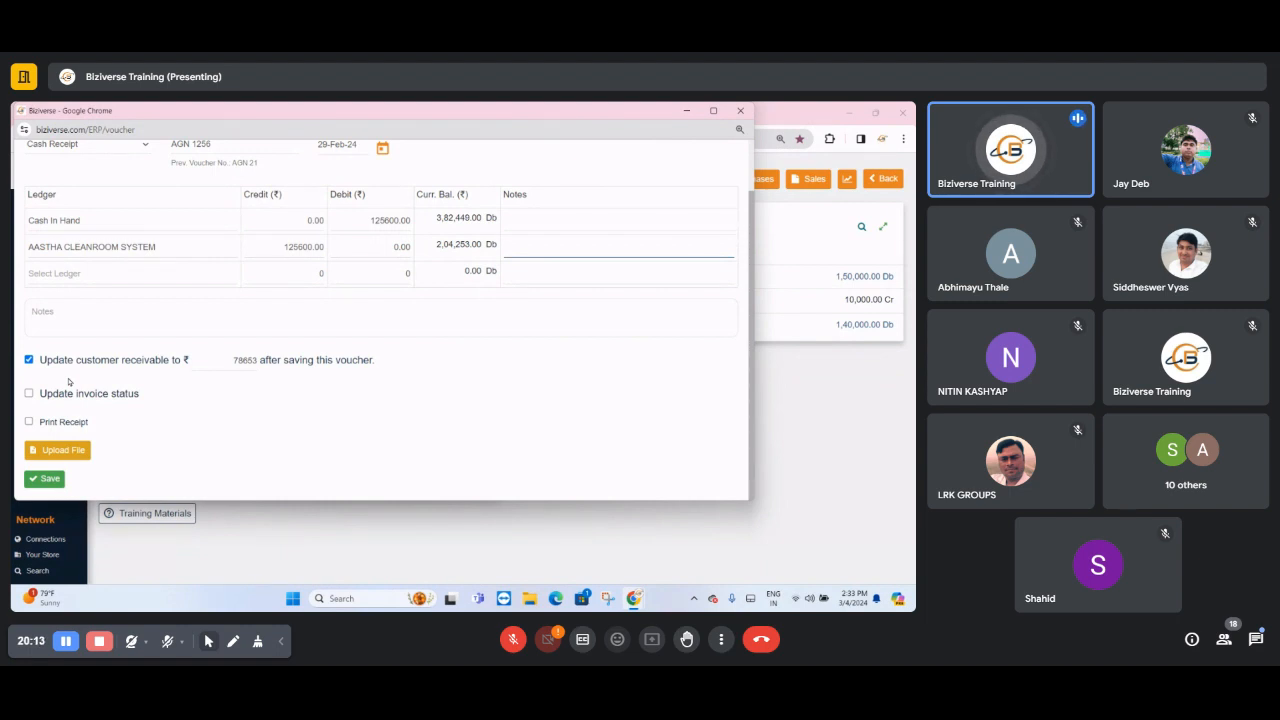
left_click(30, 395)
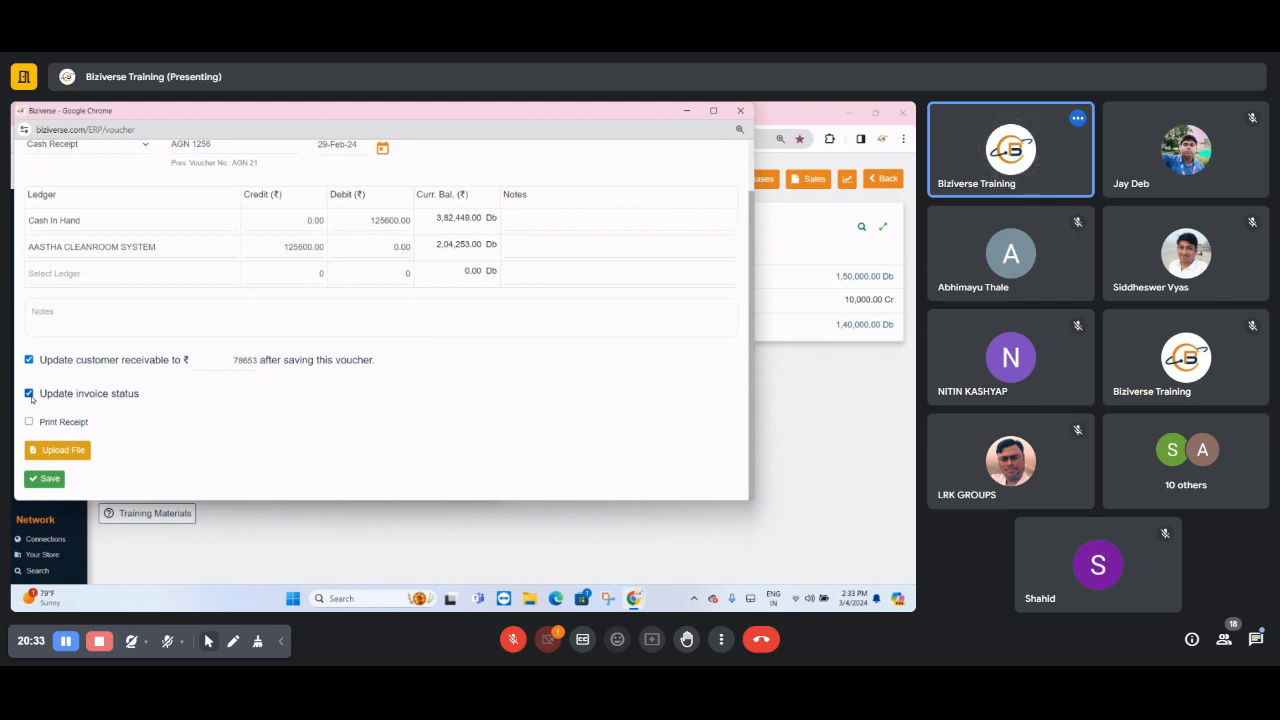
left_click(29, 421)
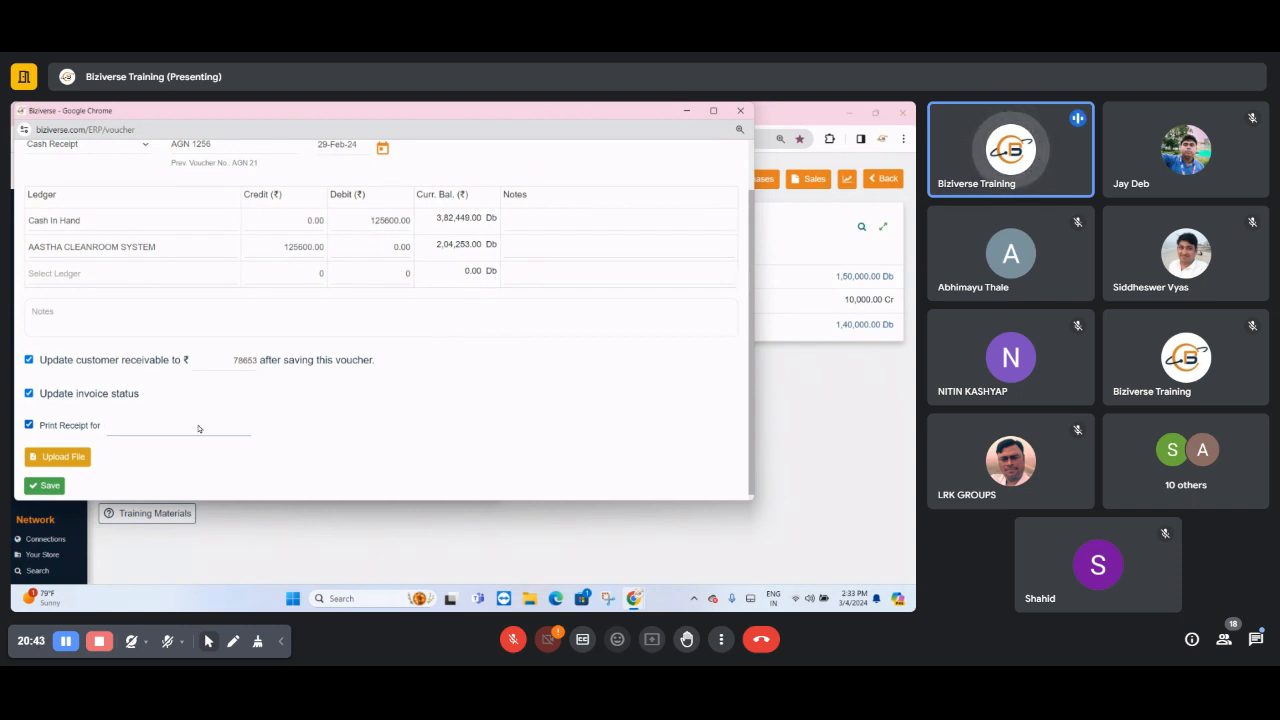
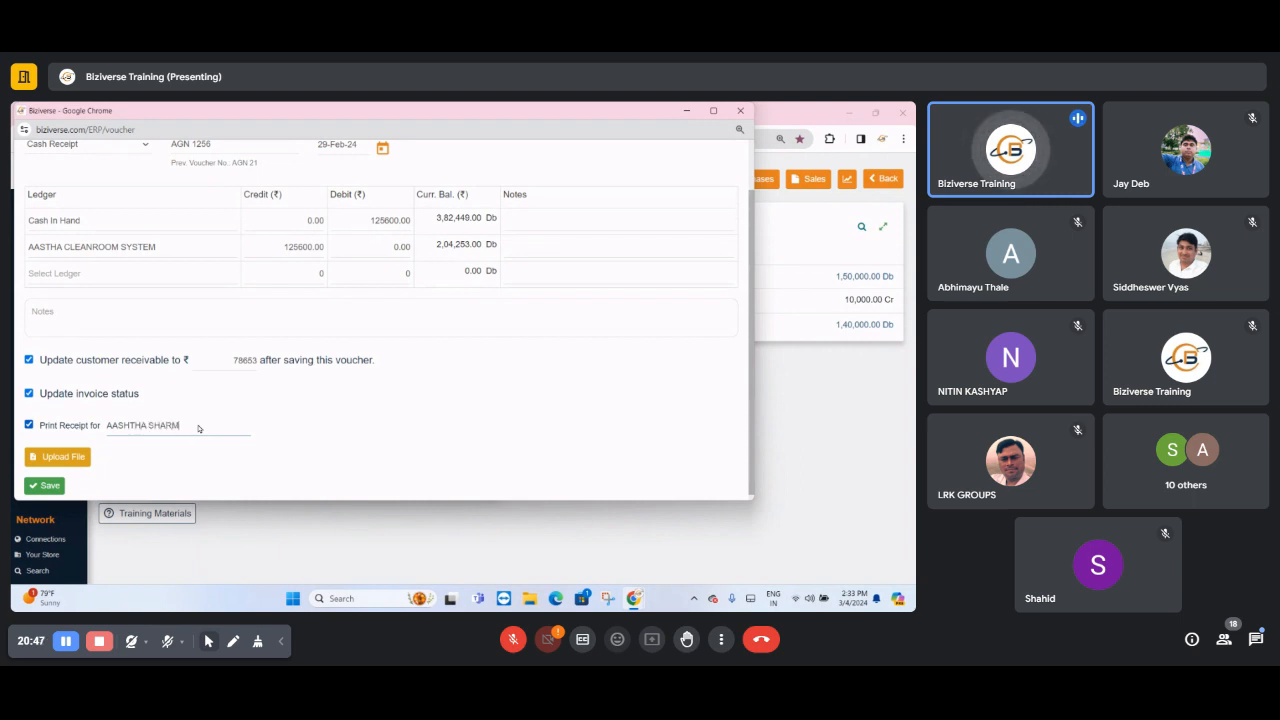
left_click(46, 487)
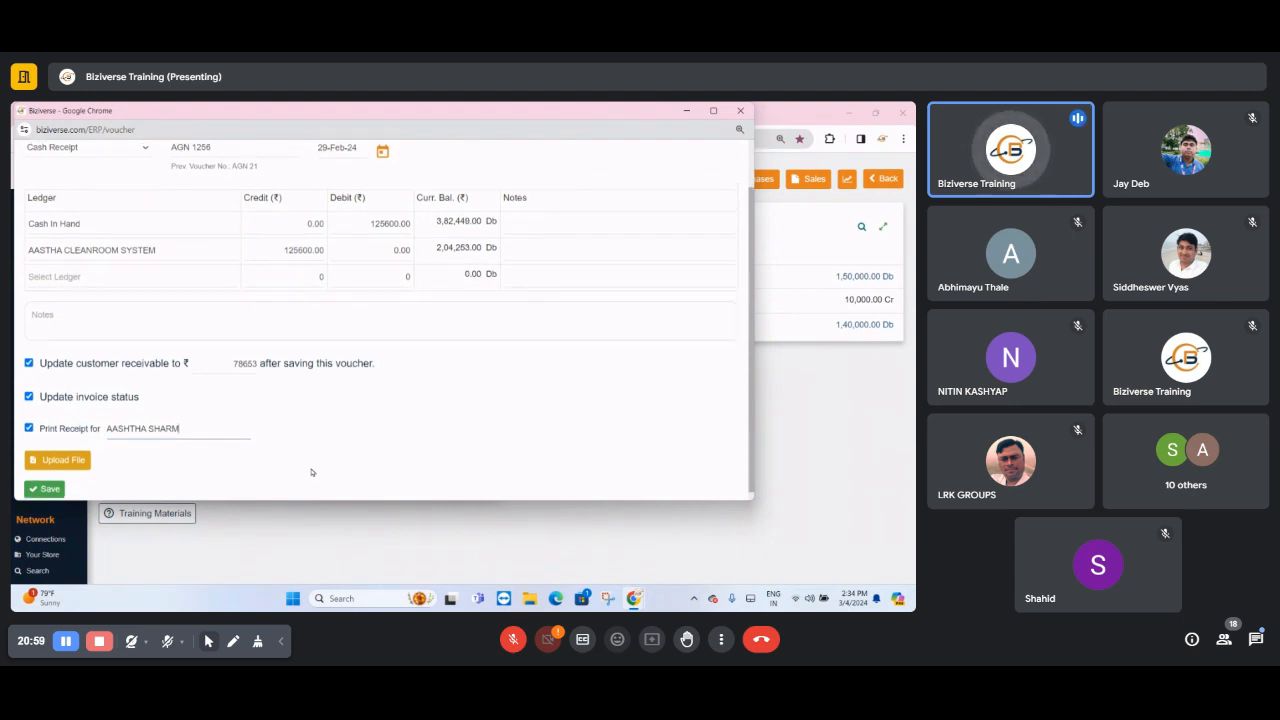
- Change the voucher type to Bank Receipt and replace the first row's Cash In Hand ledger with HDFC Bank
scroll(311, 472, "up", 1)
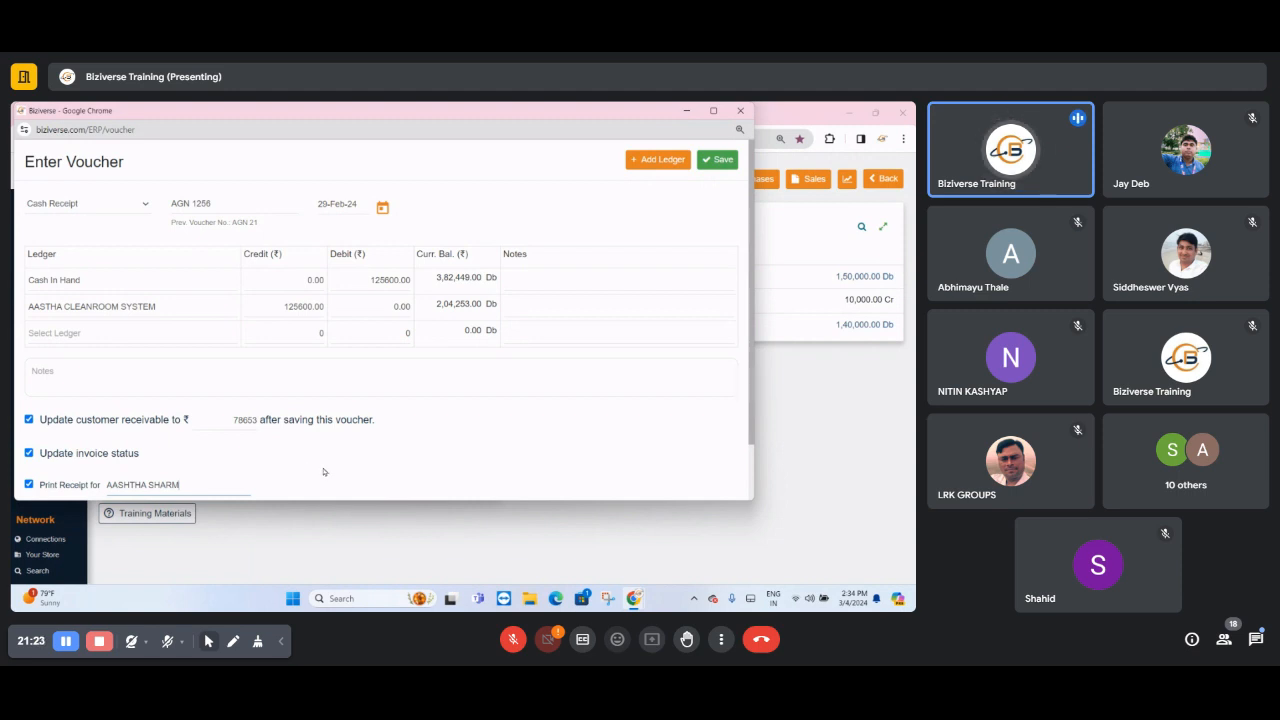
left_click(78, 207)
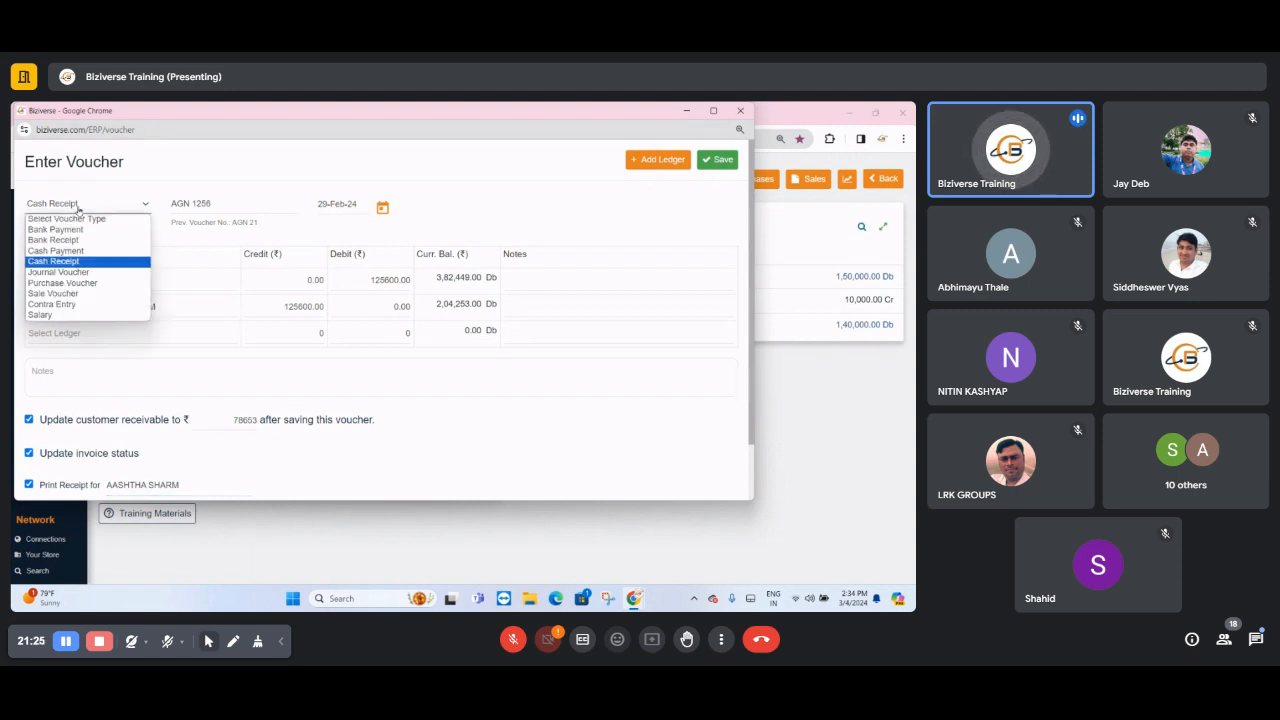
left_click(55, 240)
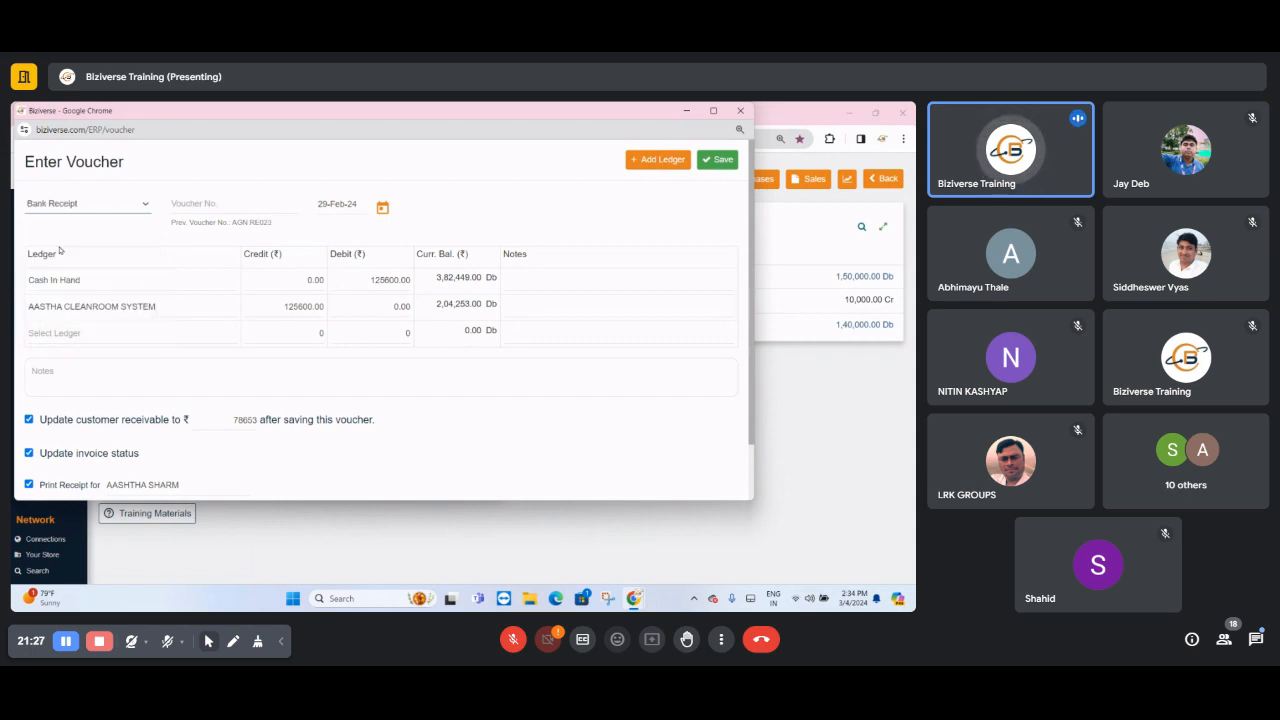
left_click(72, 279)
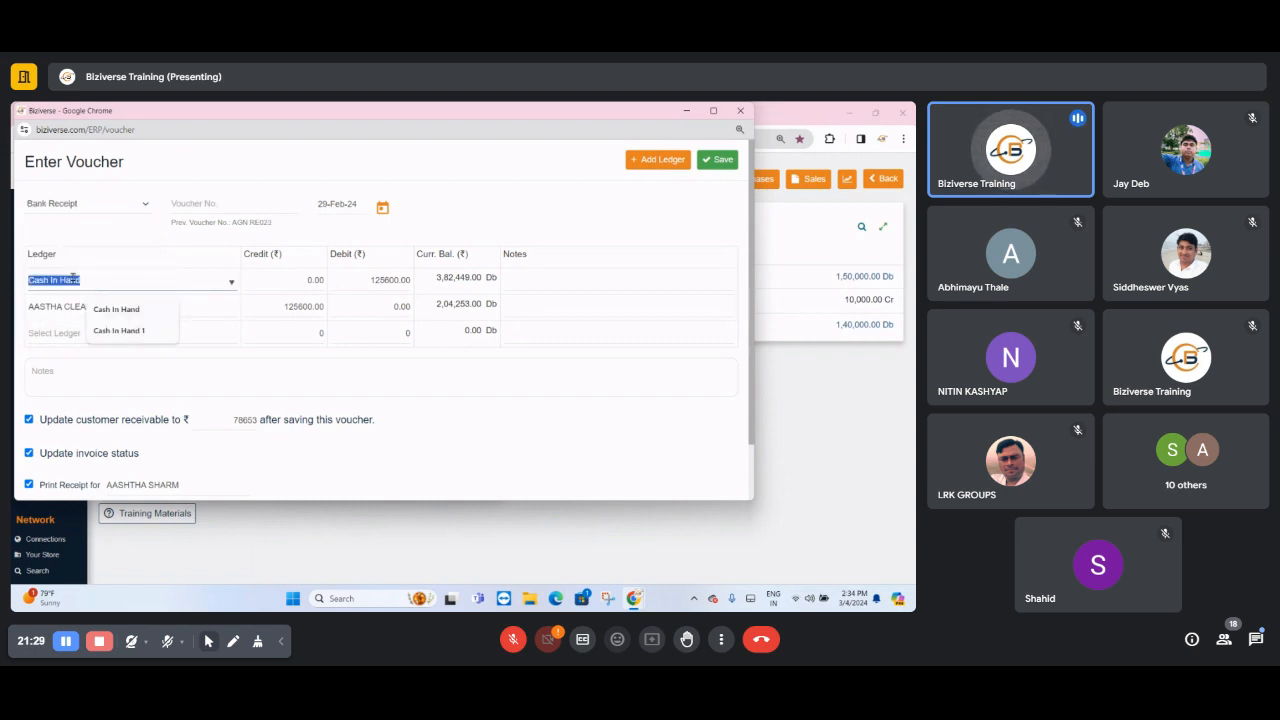
type("BANK")
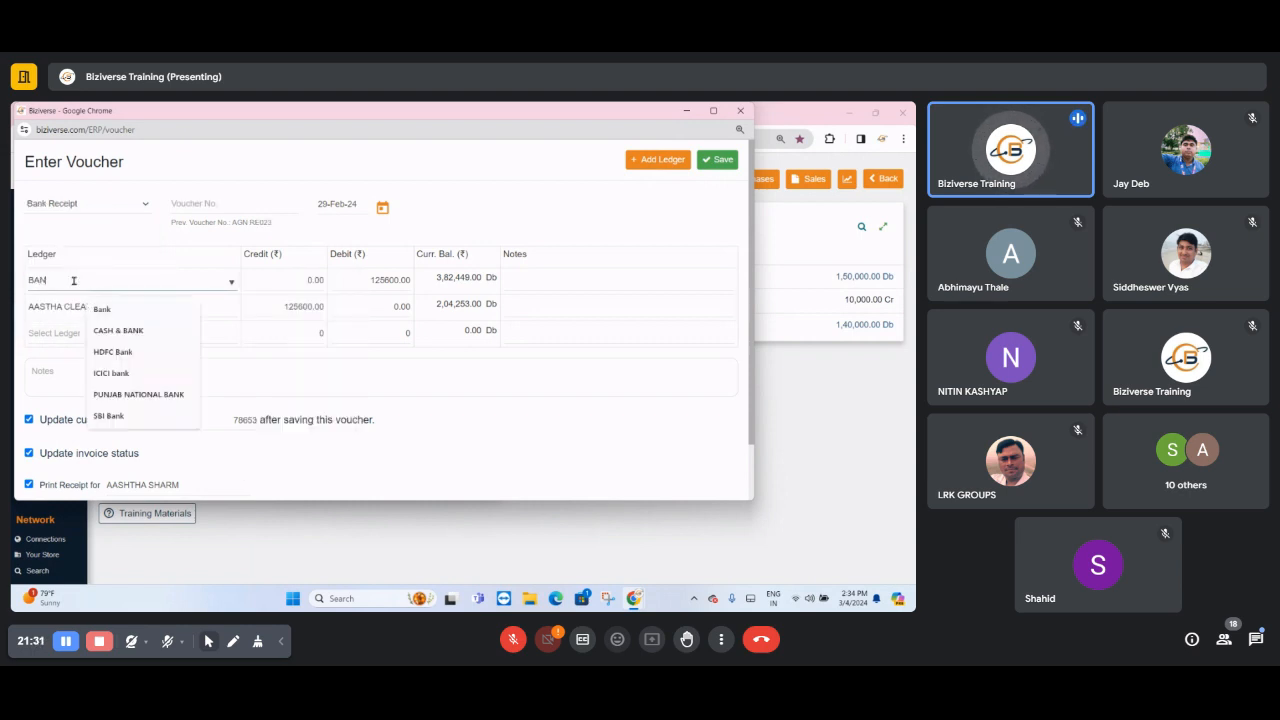
left_click(113, 352)
left_click(447, 385)
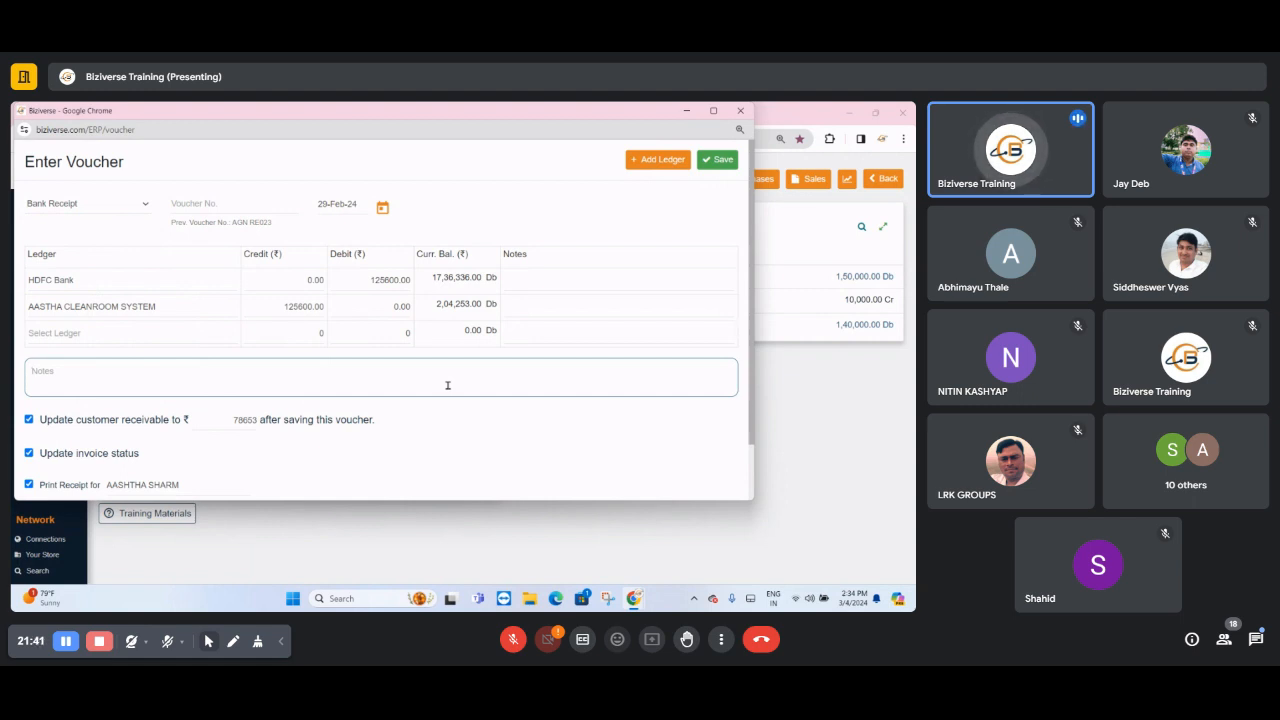
- Enter AGN-RG125 as the voucher number of the bank receipt and keep its date at 29-Feb-24
left_click(235, 206)
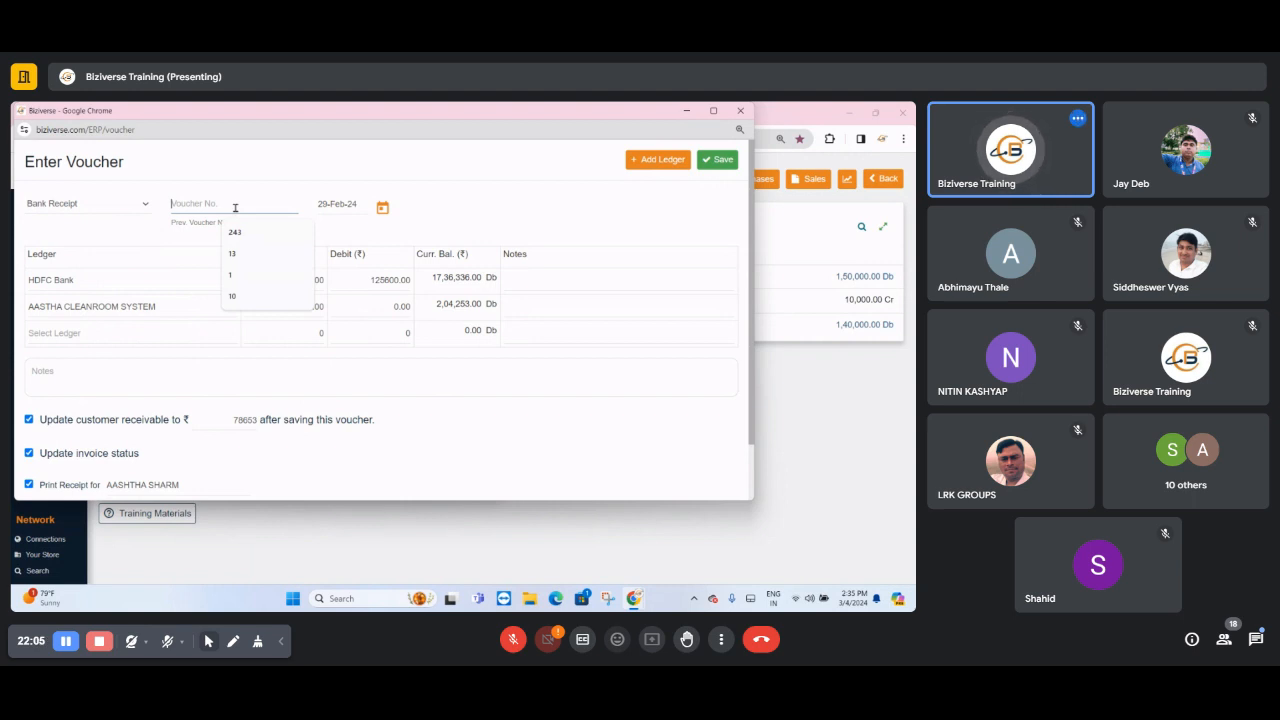
type("AGN AG125")
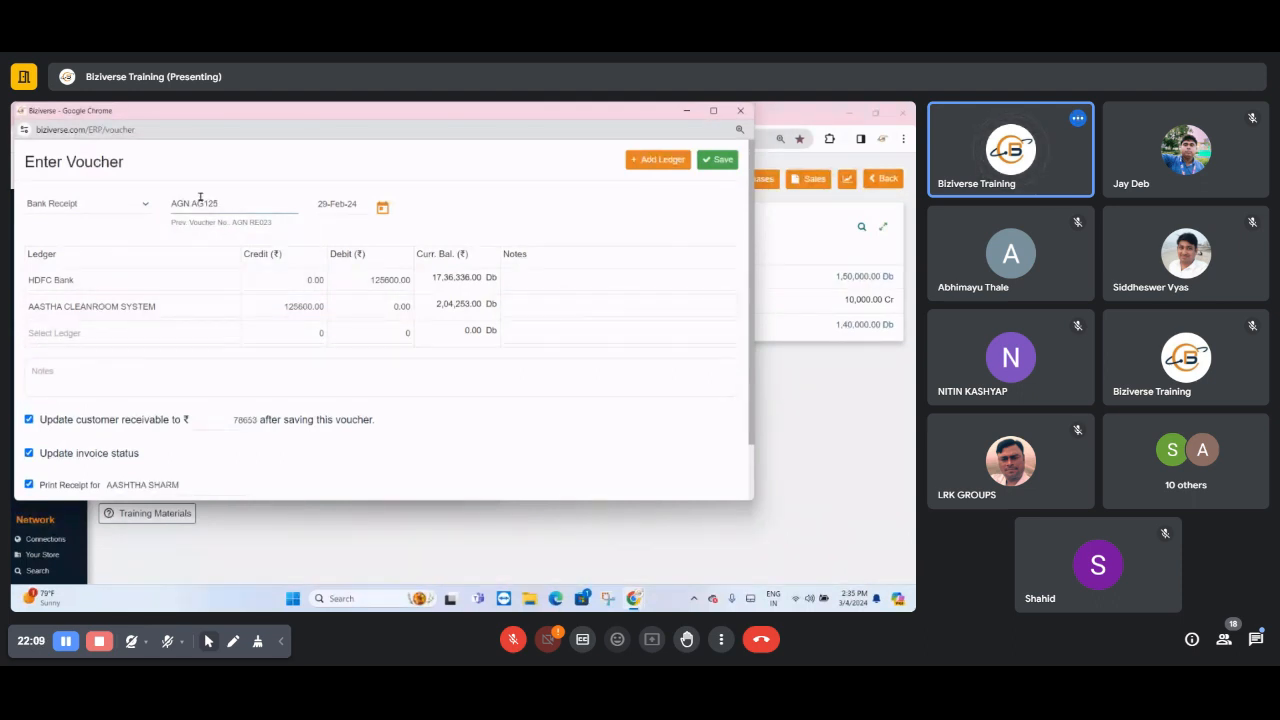
left_click(197, 203)
key("BackSpace")
type("R")
left_click(270, 200)
left_click(193, 203)
key("BackSpace")
type("-")
left_click(254, 209)
left_click(370, 207)
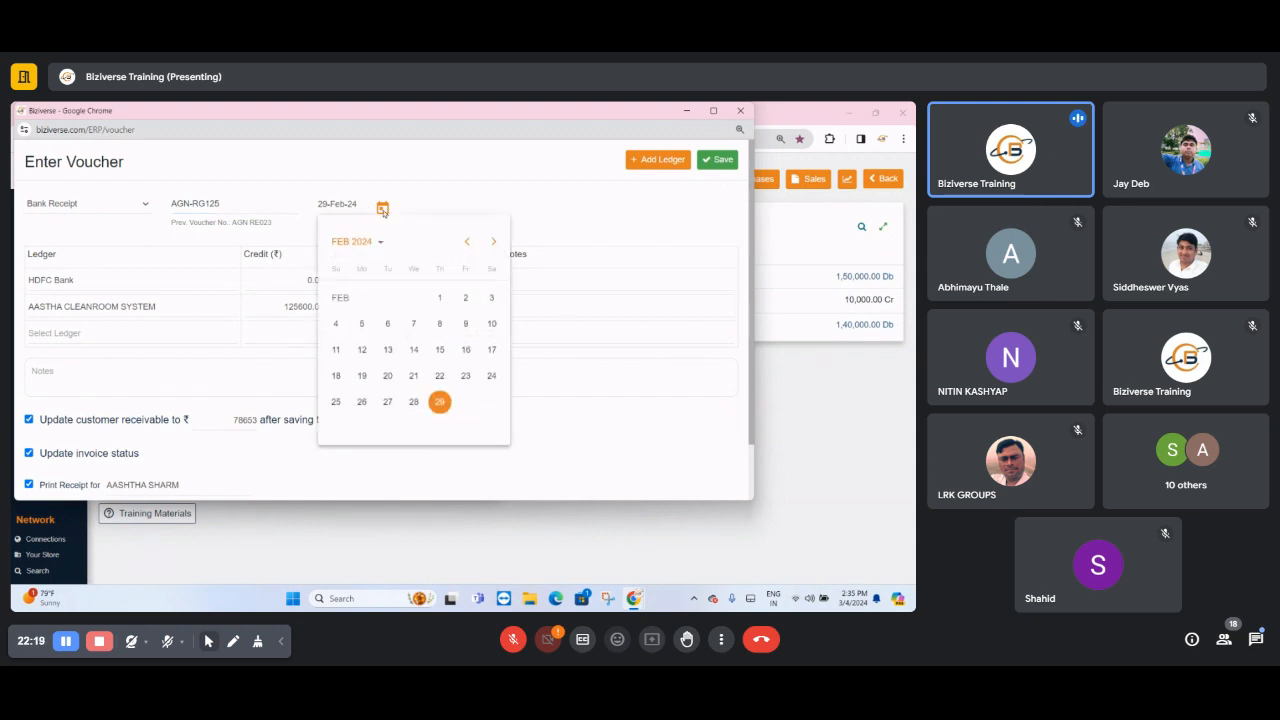
left_click(577, 348)
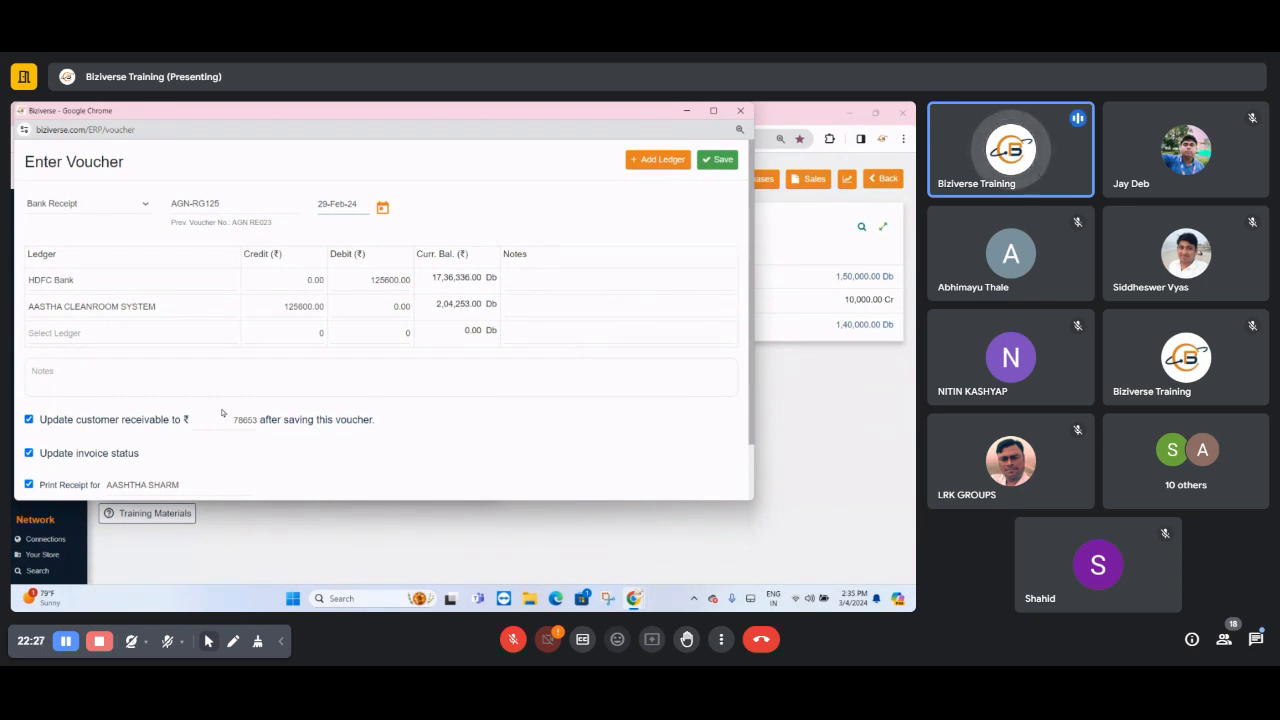
- Save the bank receipt voucher, cancel printing of its receipt and close the receipt window
scroll(251, 413, "down", 1)
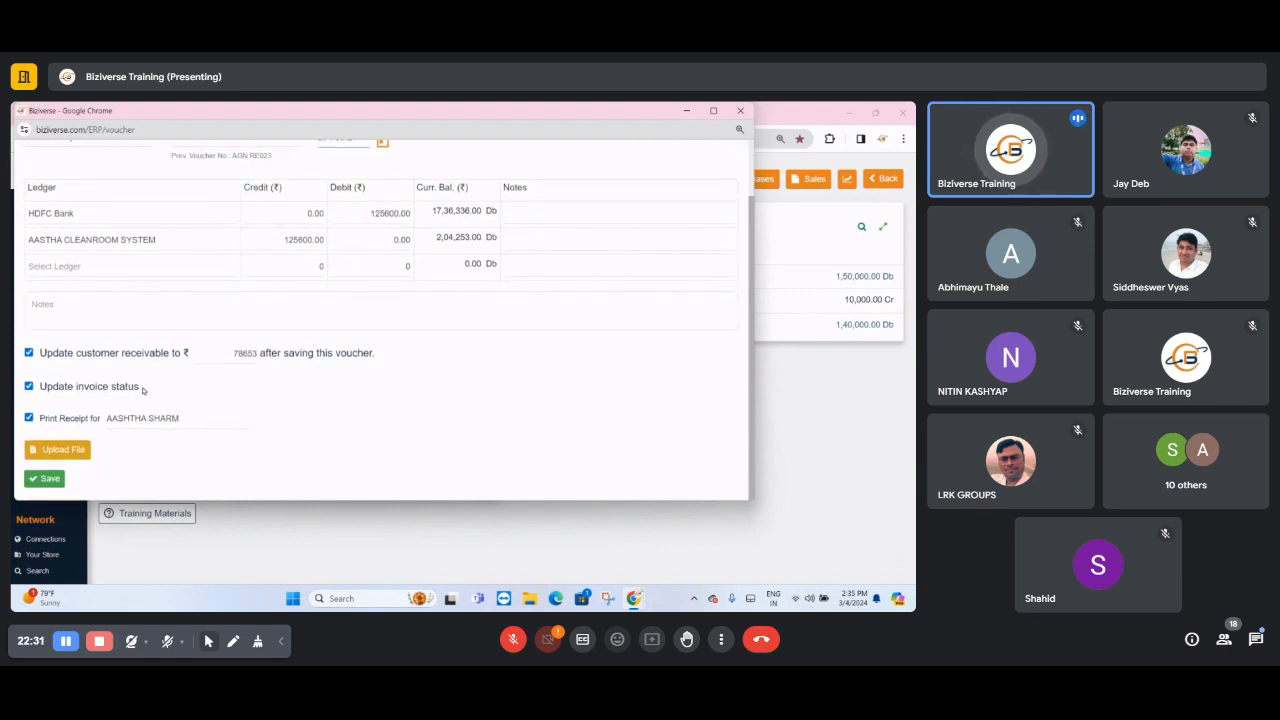
double_click(296, 245)
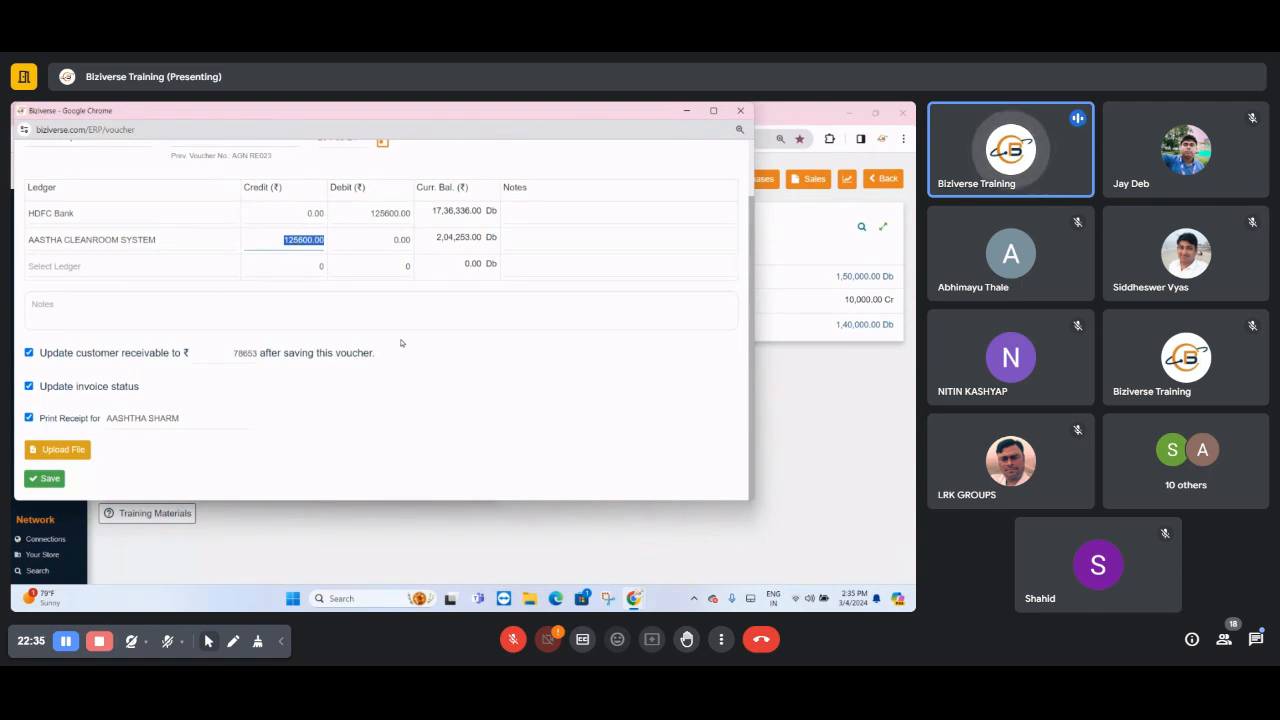
scroll(576, 446, "up", 1)
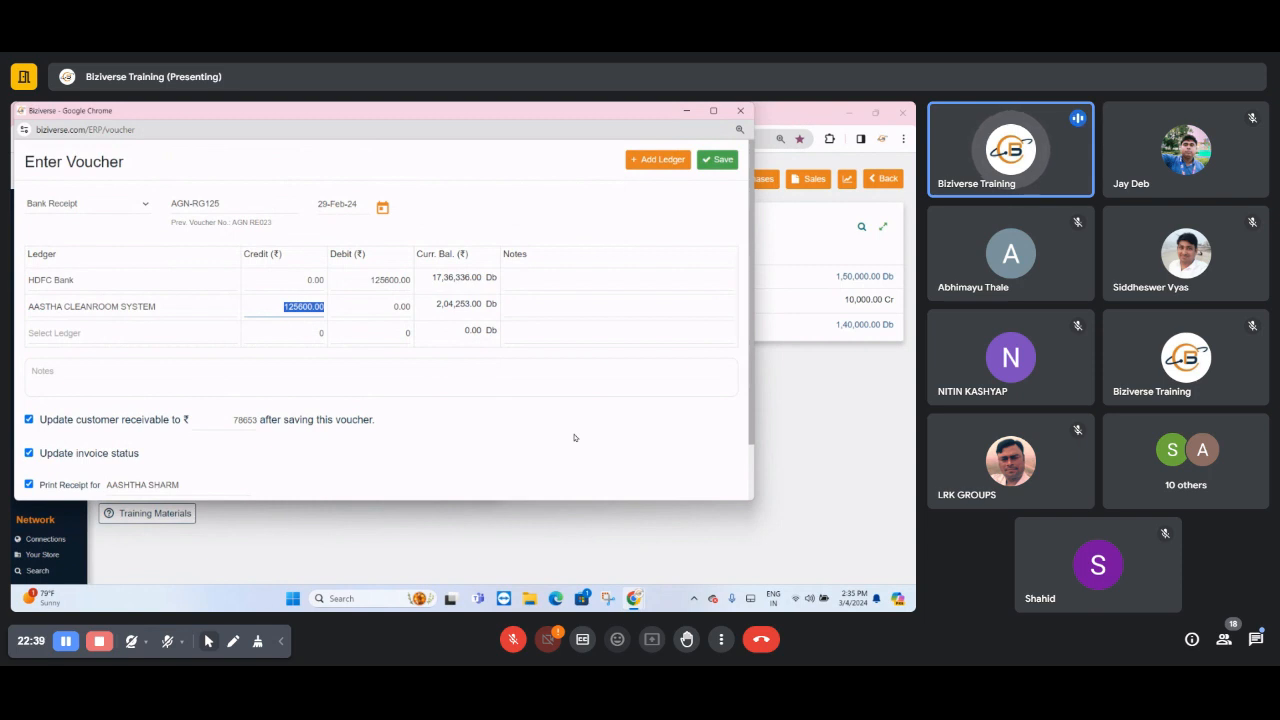
scroll(578, 434, "down", 1)
left_click(55, 480)
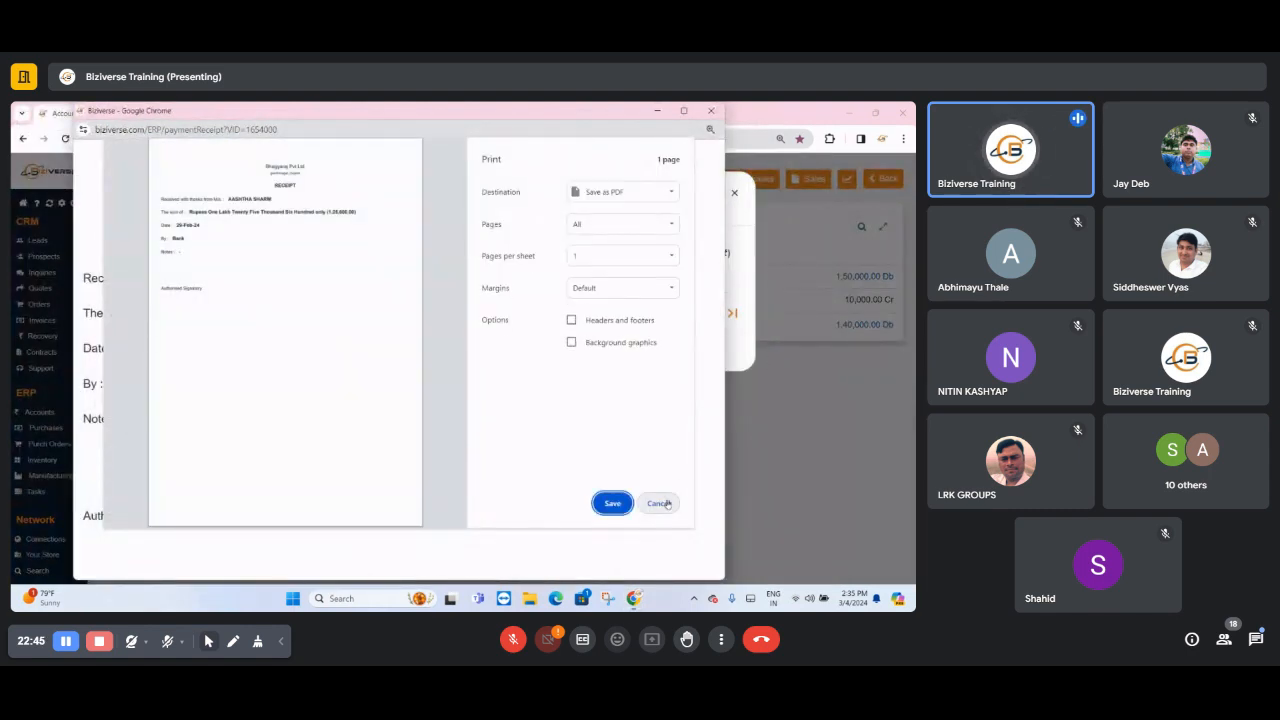
left_click(660, 503)
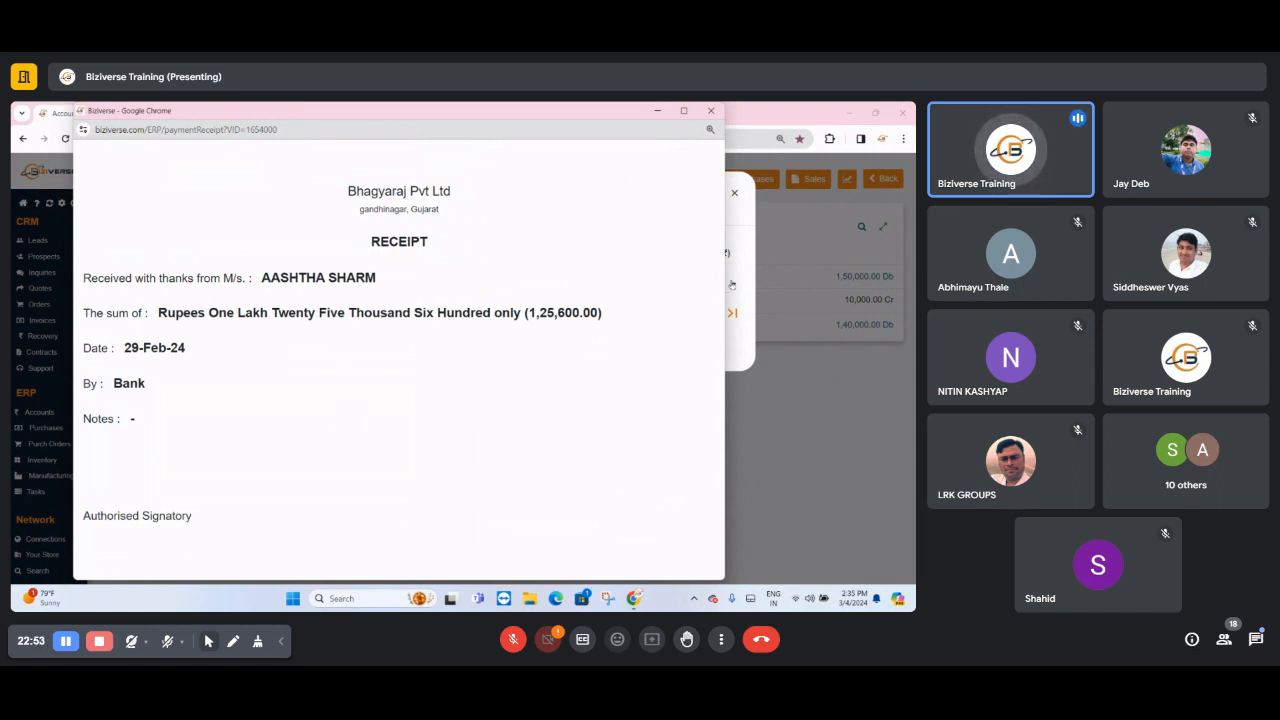
left_click(711, 111)
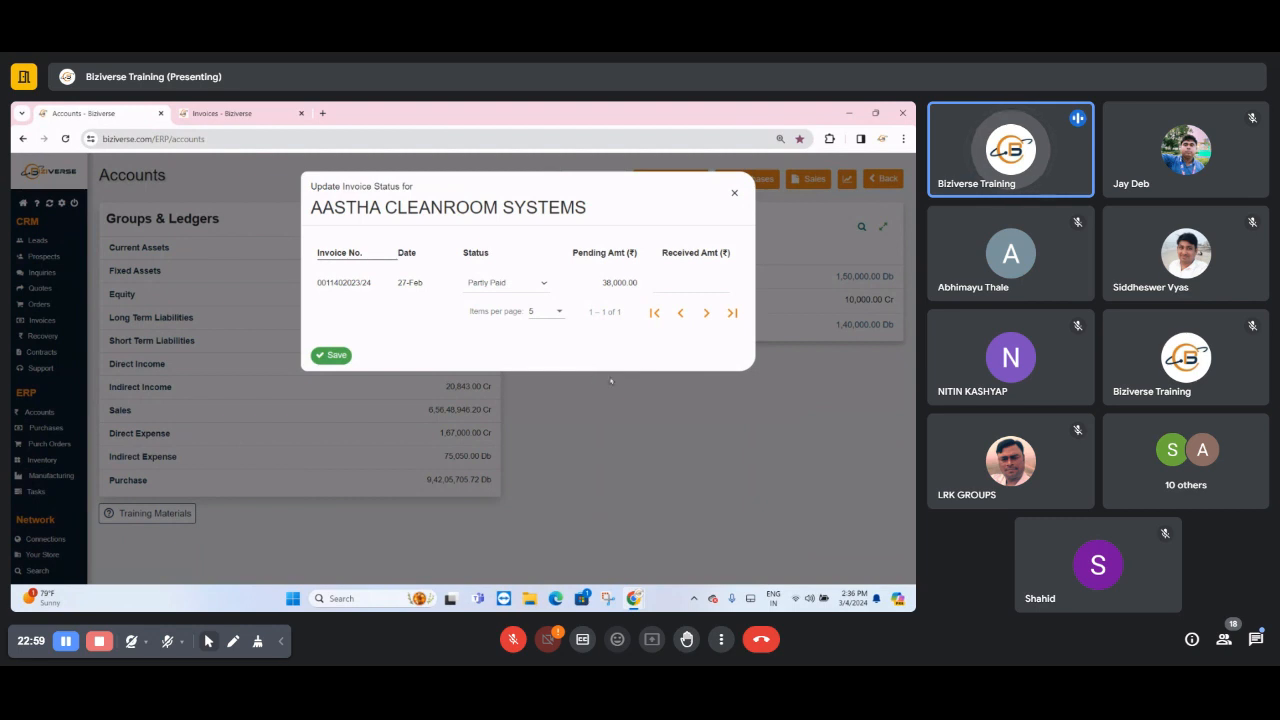
left_click(699, 284)
type("82")
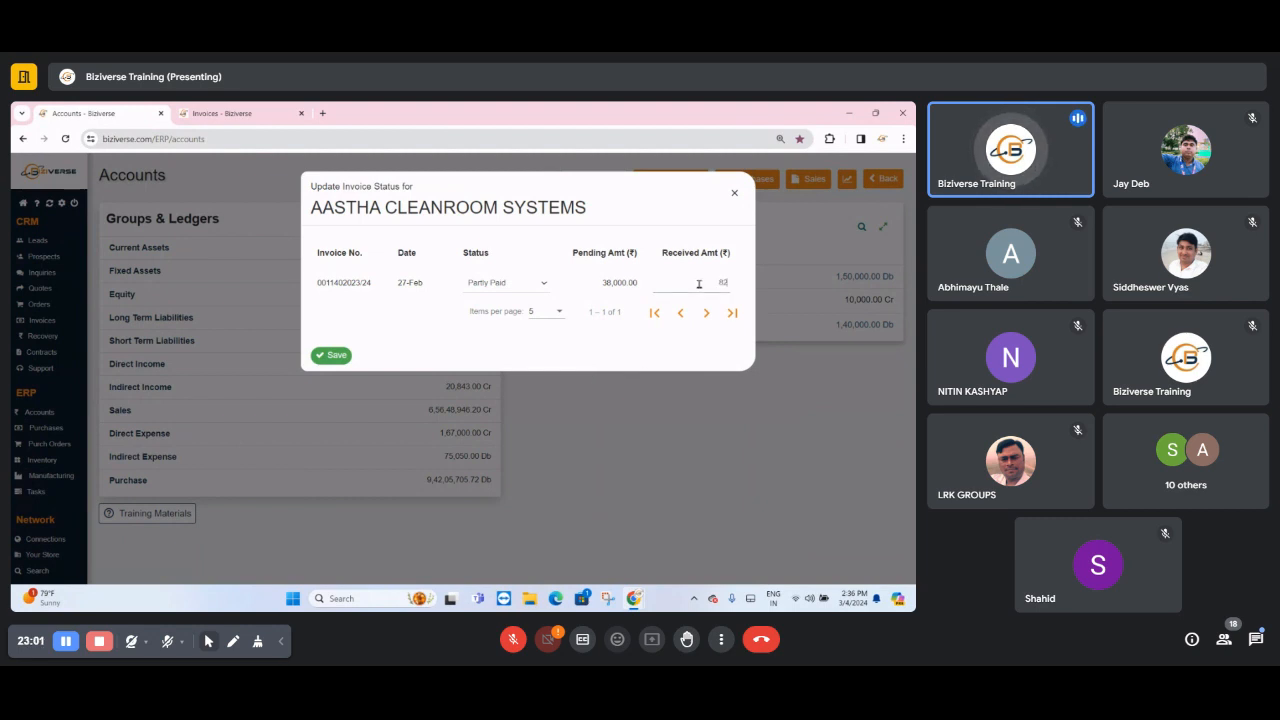
type("00")
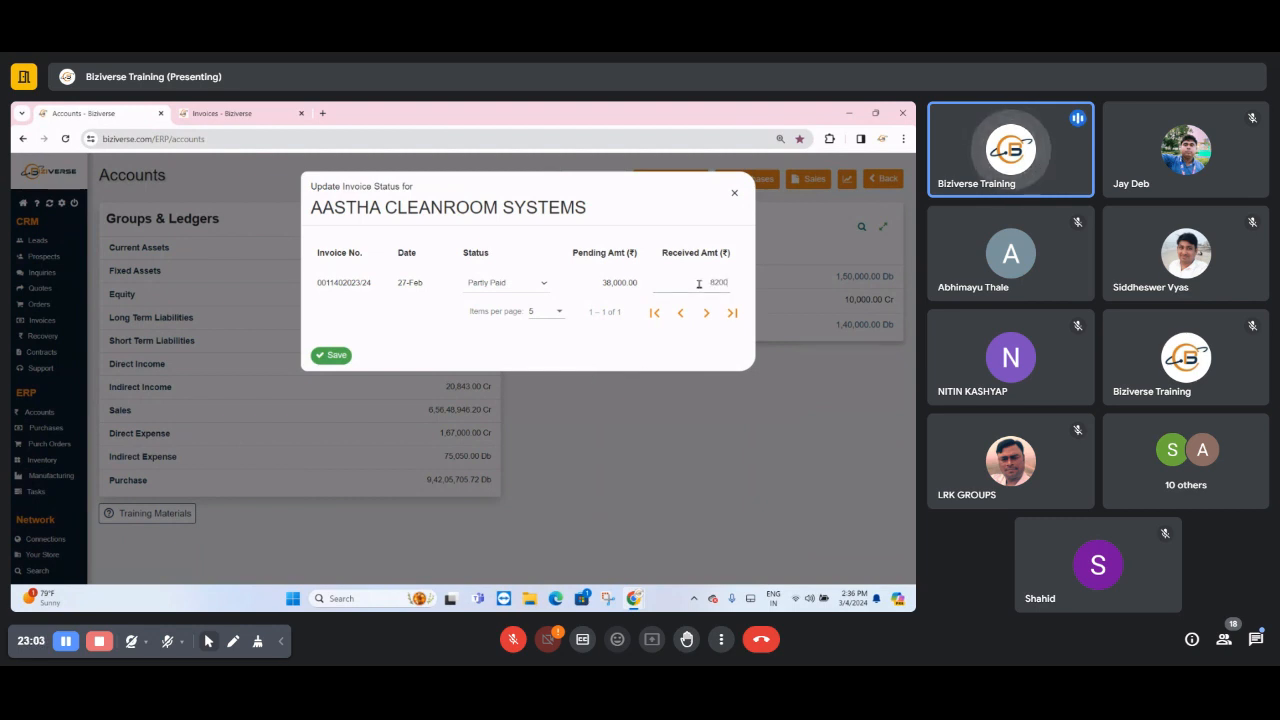
key("BackSpace")
key("BackSpace")
key("BackSpace")
key("BackSpace")
type("560")
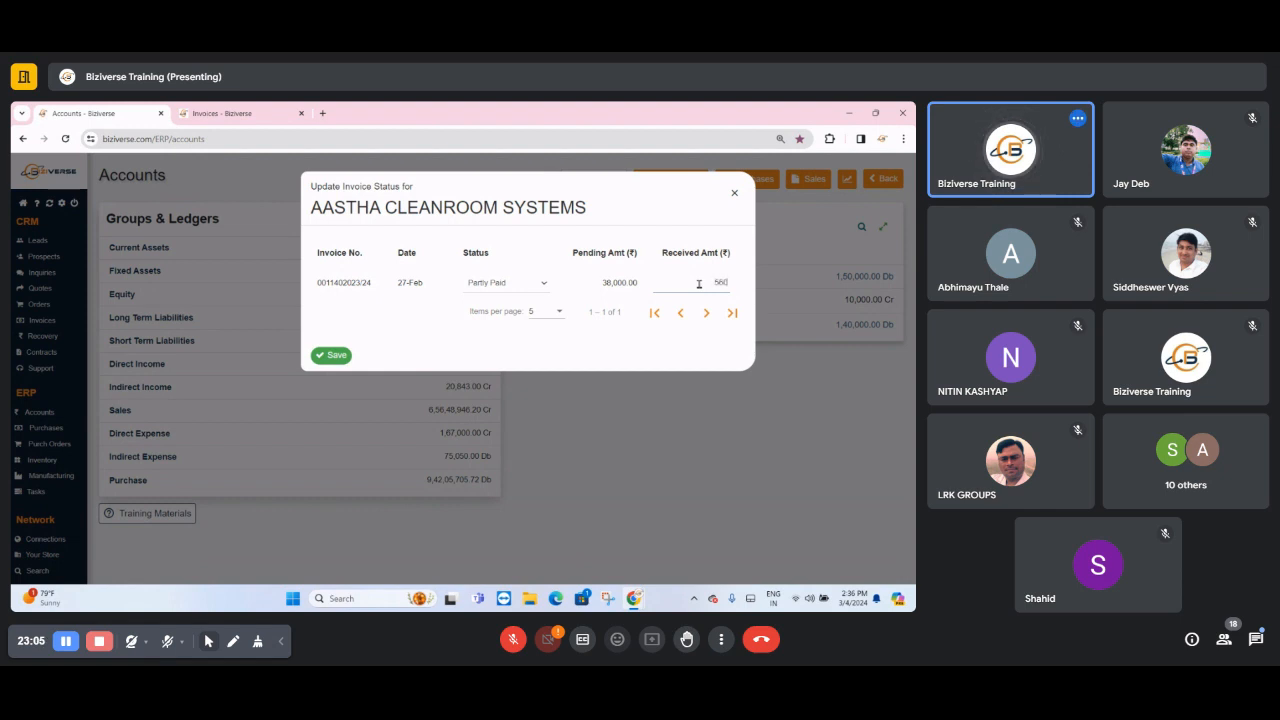
type("00")
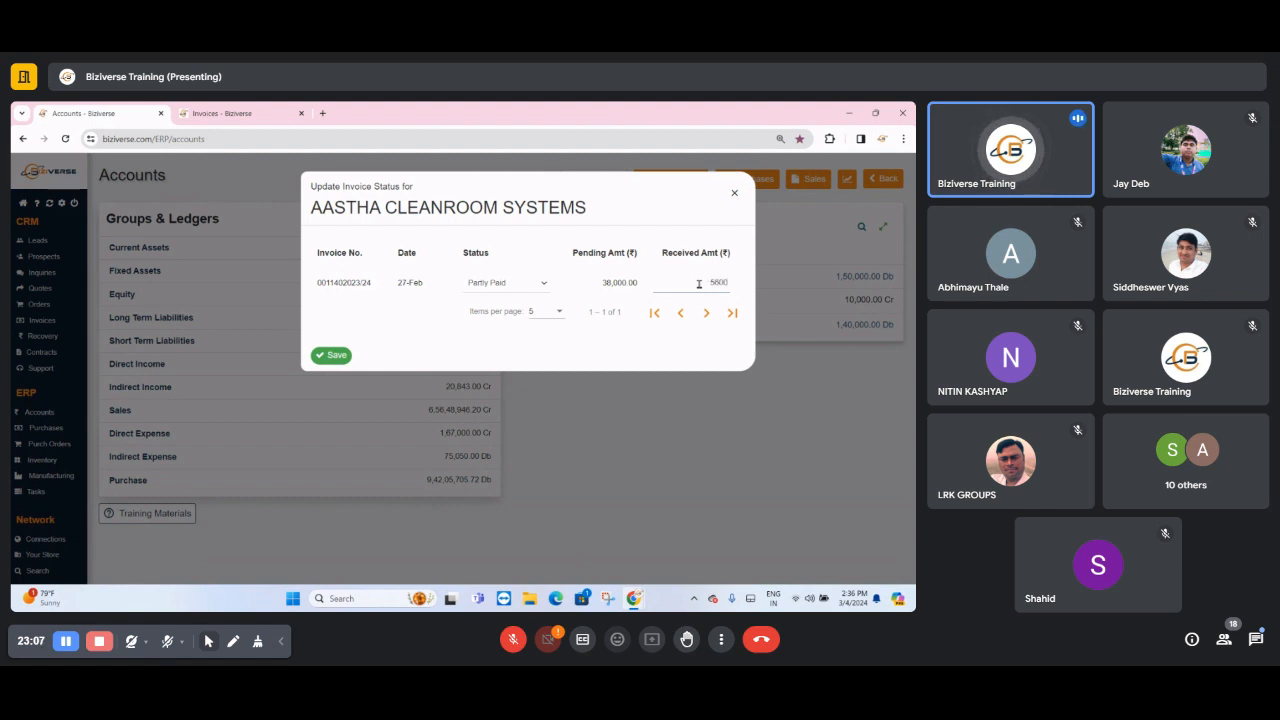
key("BackSpace")
key("BackSpace")
key("BackSpace")
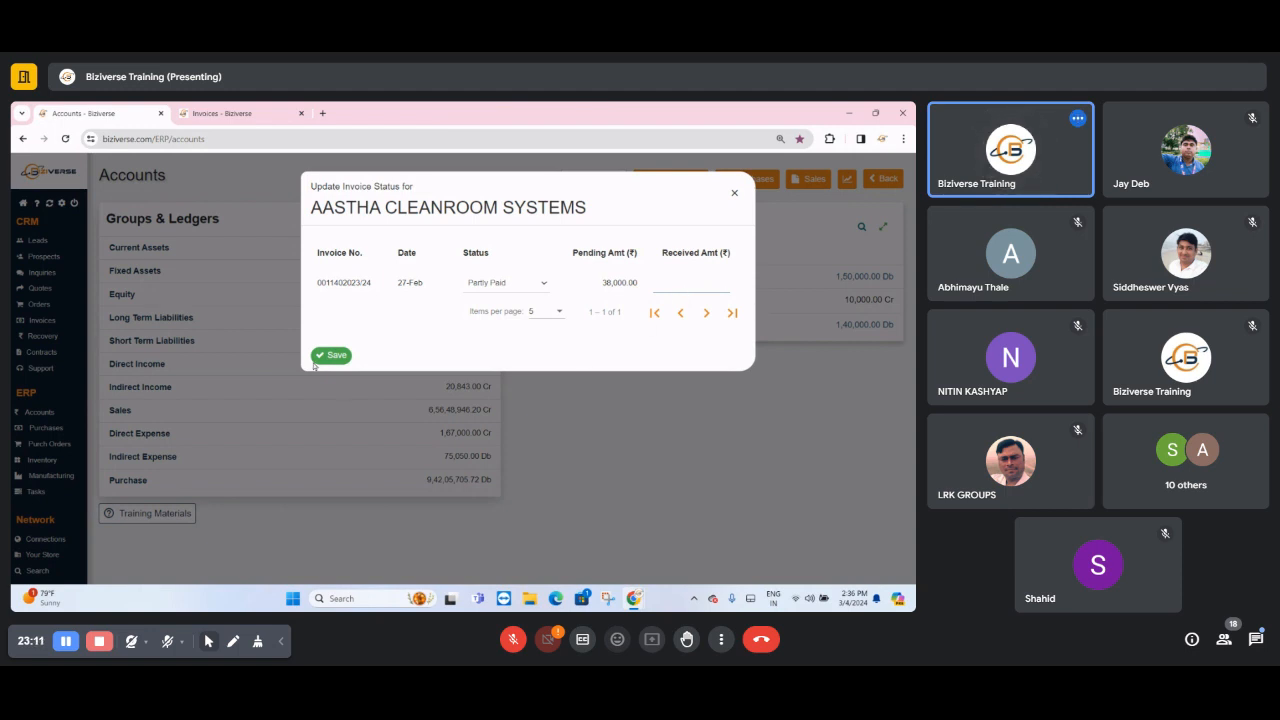
- Close the invoice status update without saving and list the invoices for the 2023-2024 financial year
left_click(737, 196)
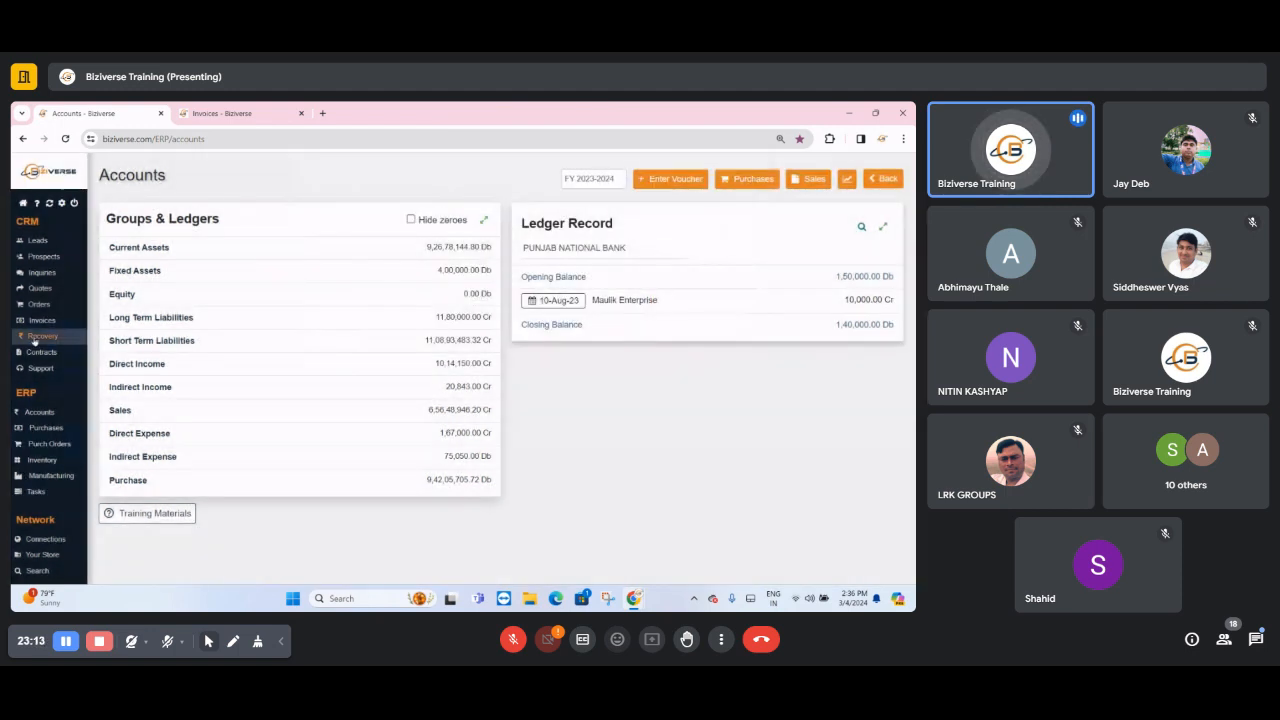
left_click(40, 320)
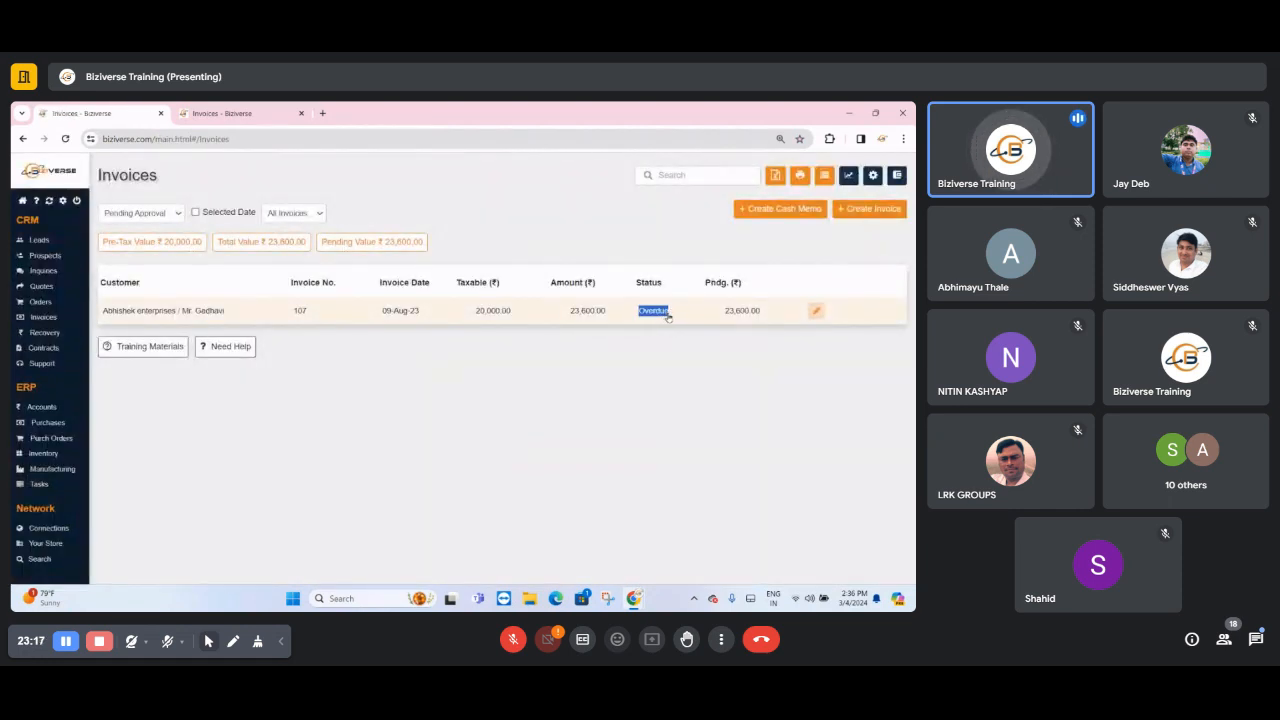
left_click(664, 314)
left_click(660, 205)
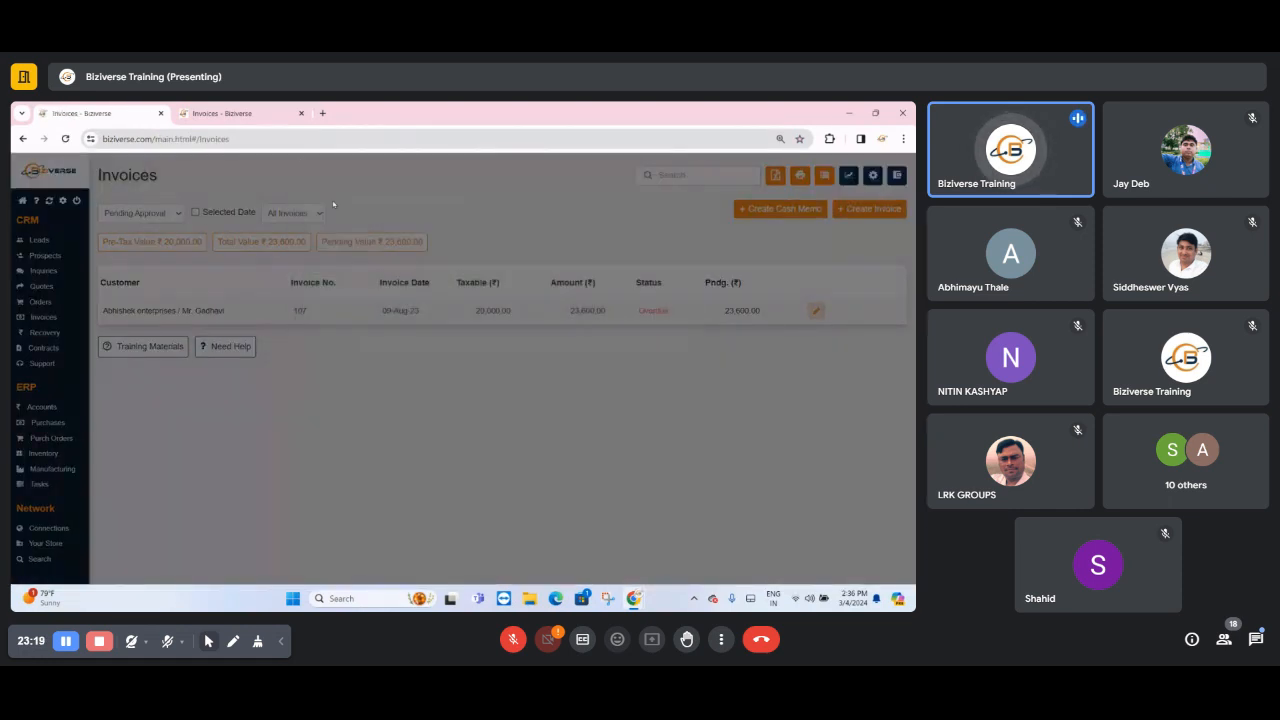
left_click(141, 212)
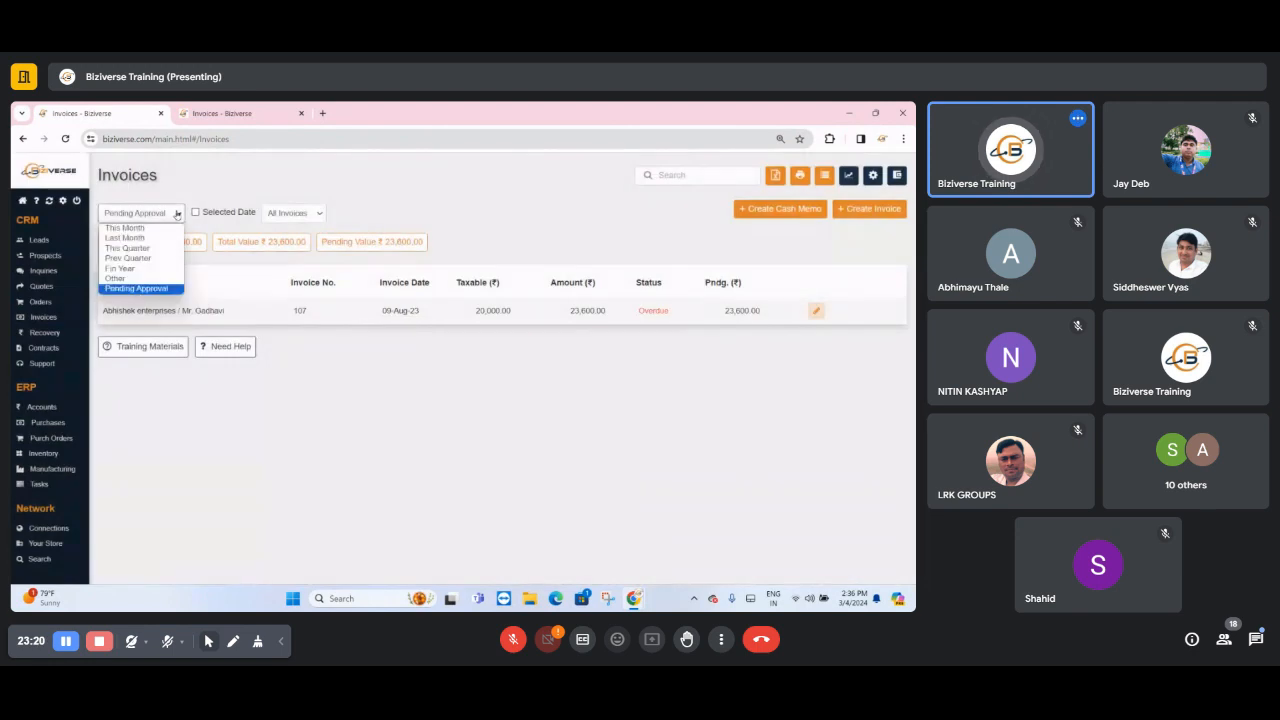
left_click(124, 268)
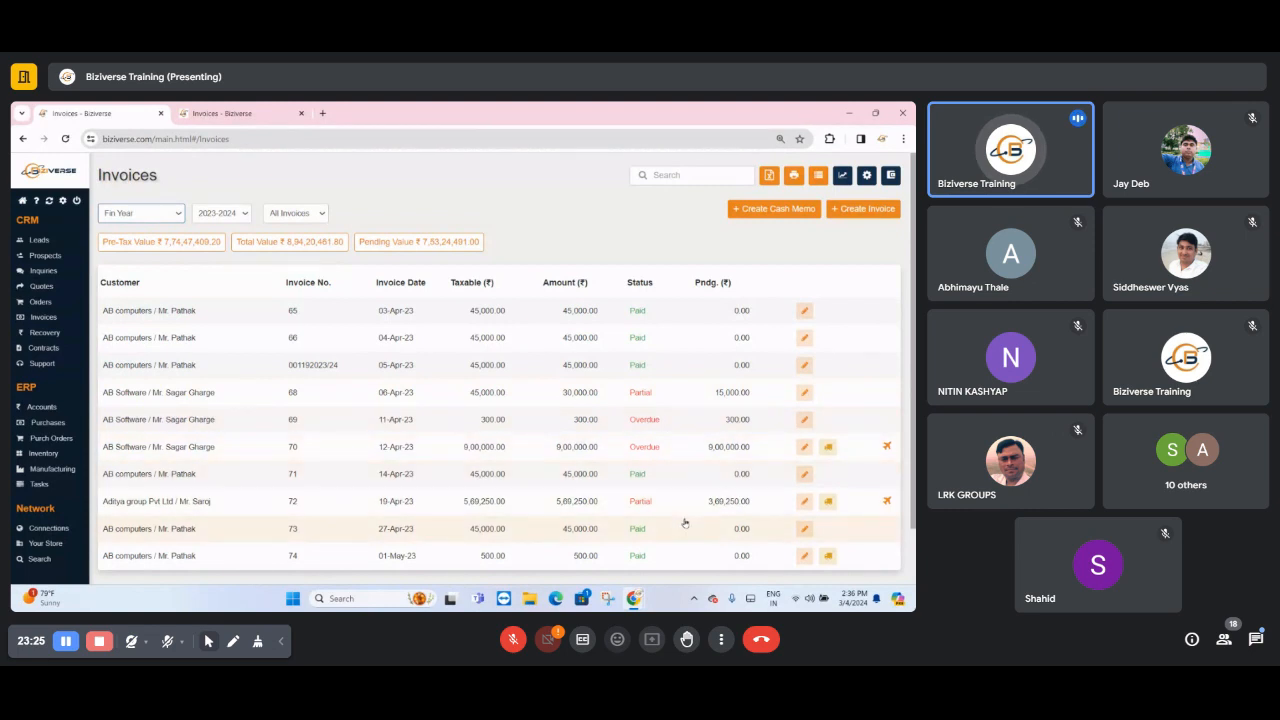
- Return to the Accounts page, open a new voucher entry window and close it without entering anything
left_click(42, 407)
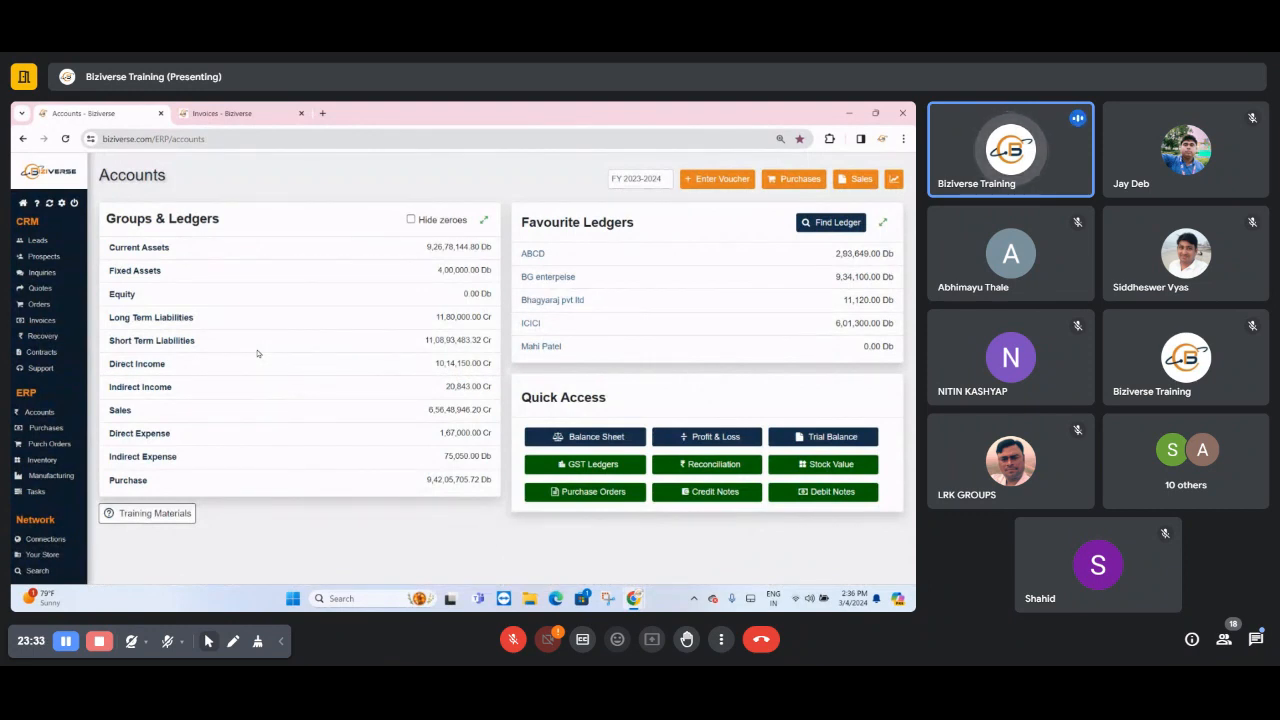
left_click(717, 178)
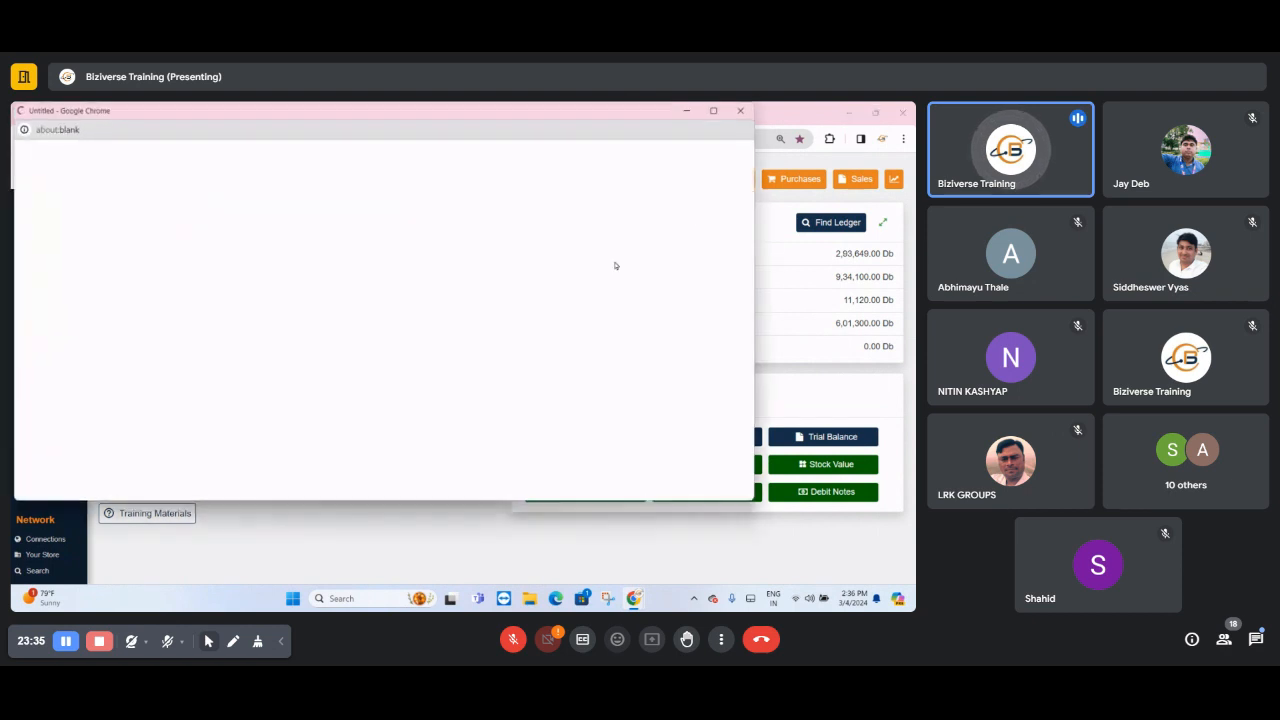
left_click(77, 203)
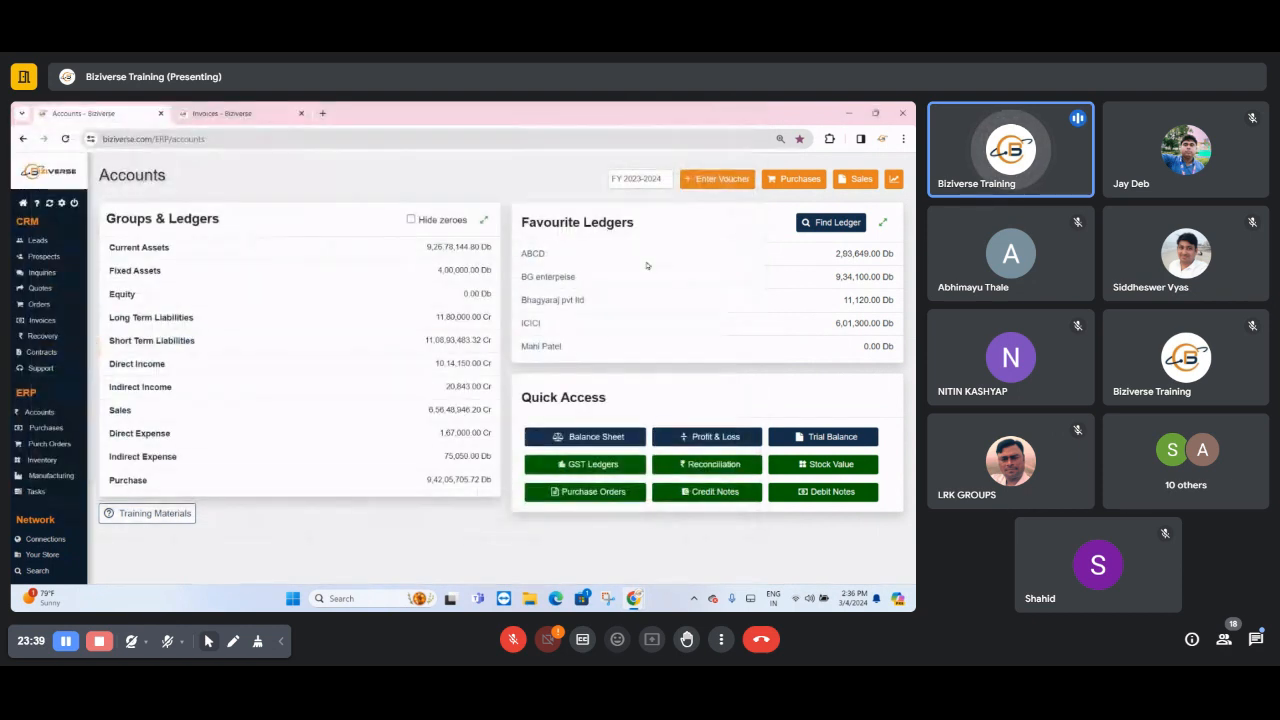
left_click(740, 110)
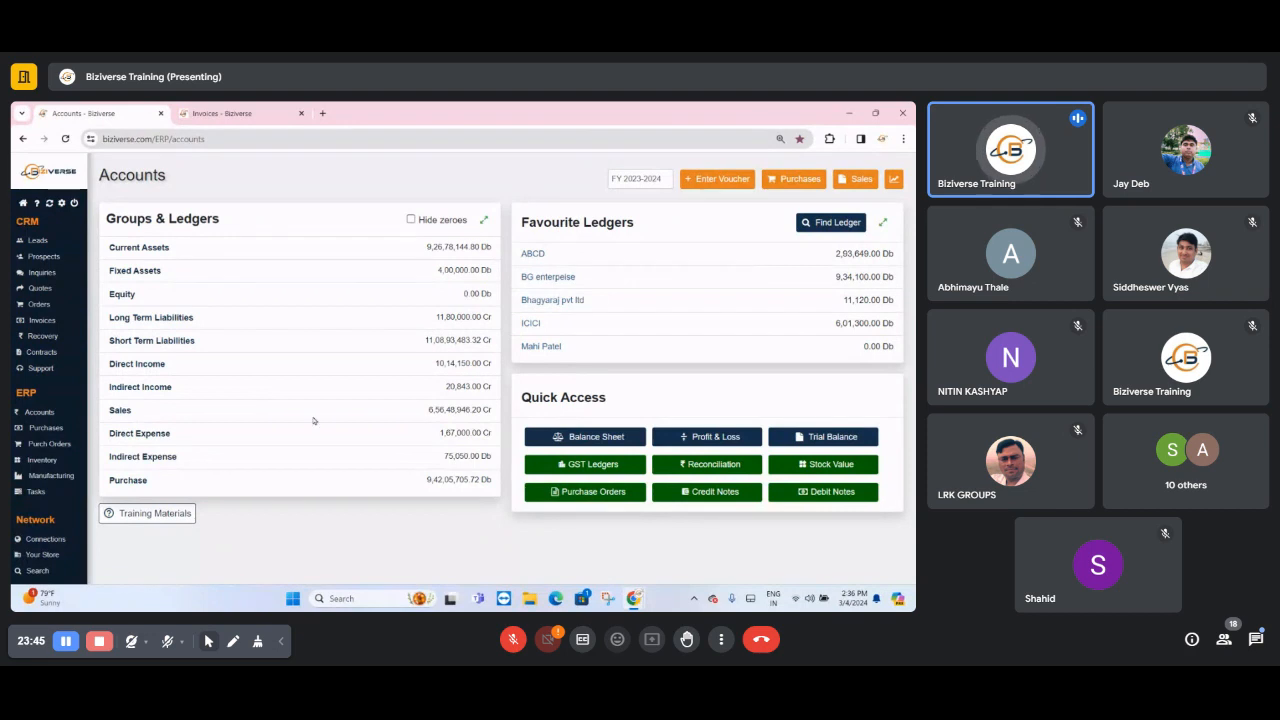
- Open the Indirect Expense group and turn on the editing options for its sub-groups and ledgers
left_click_drag(106, 462, 157, 461)
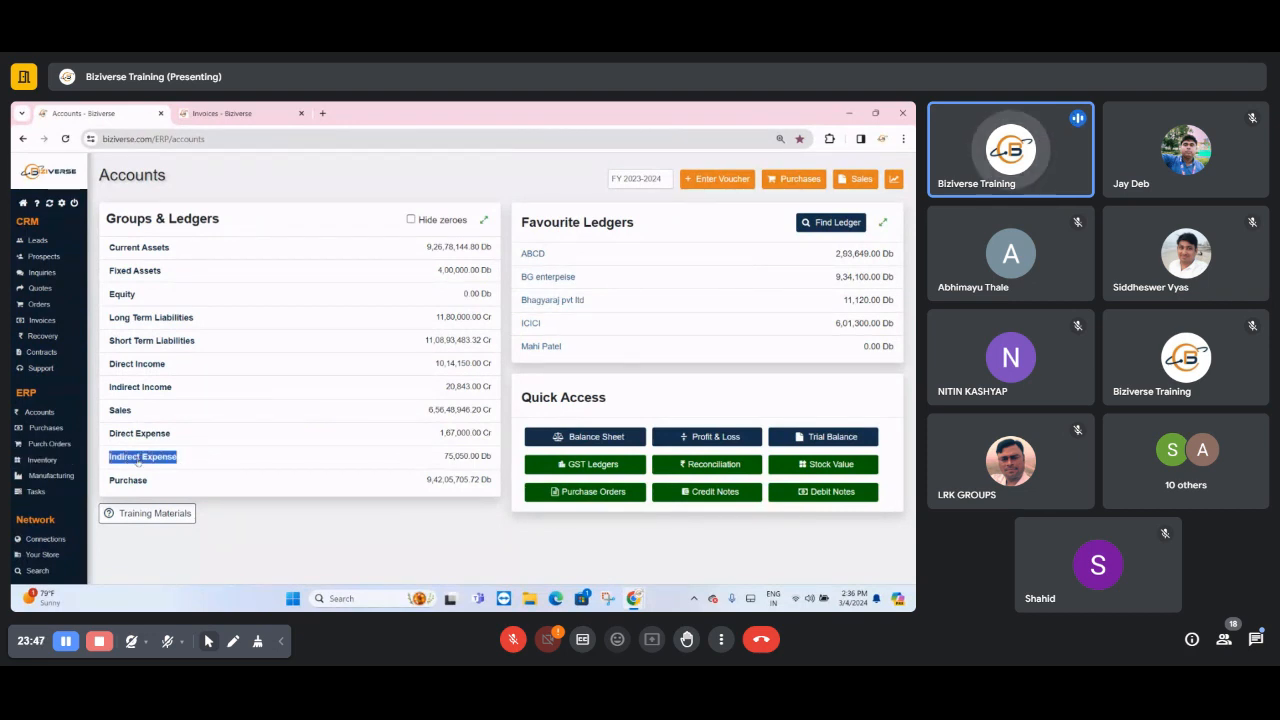
left_click(121, 460)
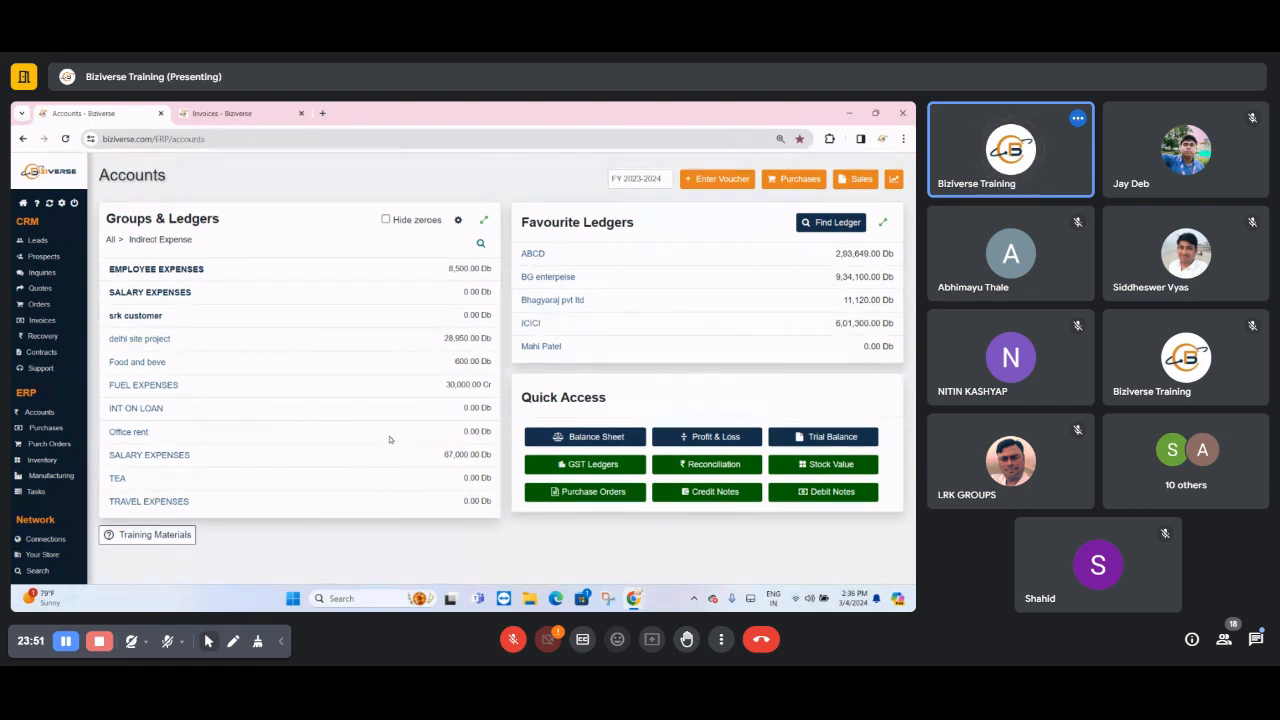
triple_click(458, 222)
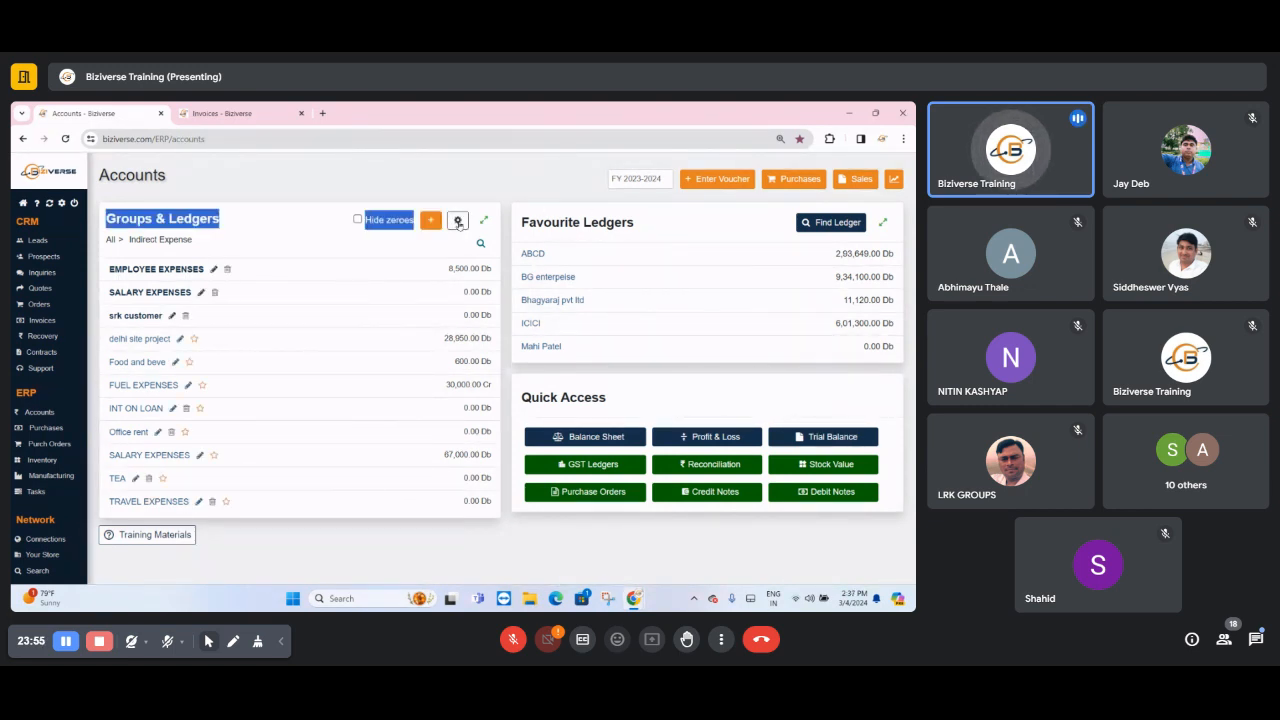
left_click(458, 222)
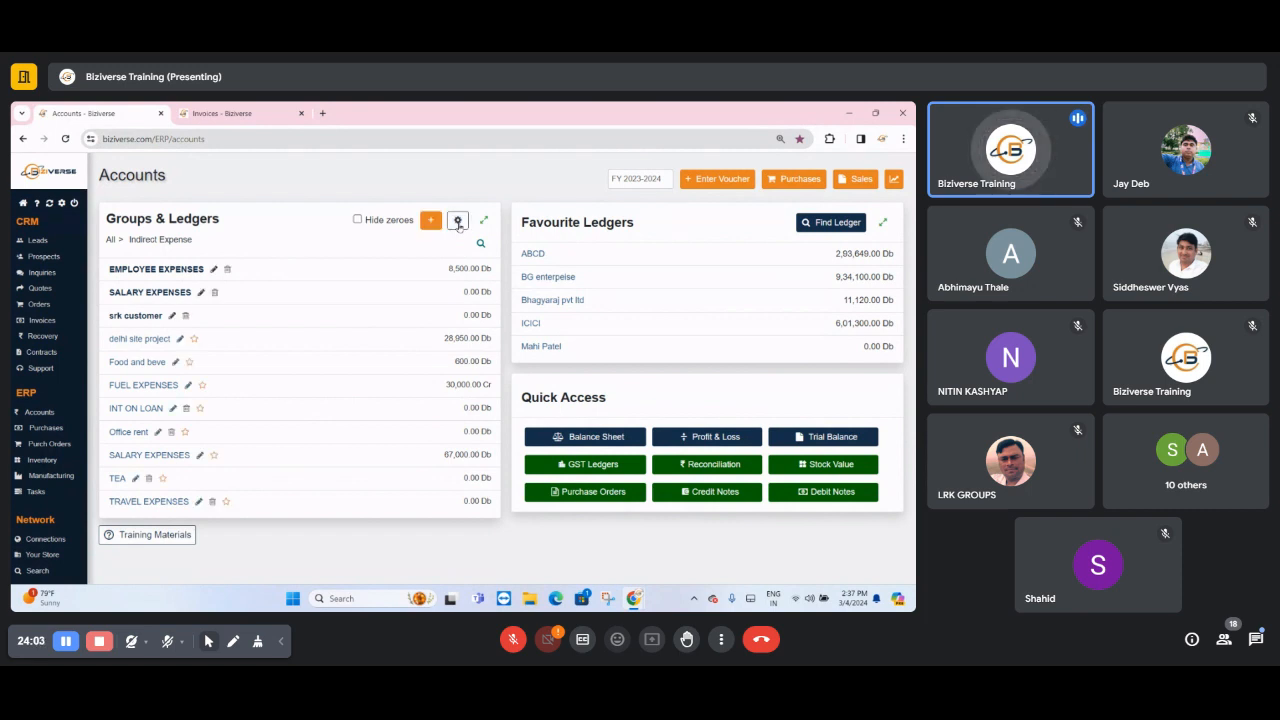
triple_click(458, 224)
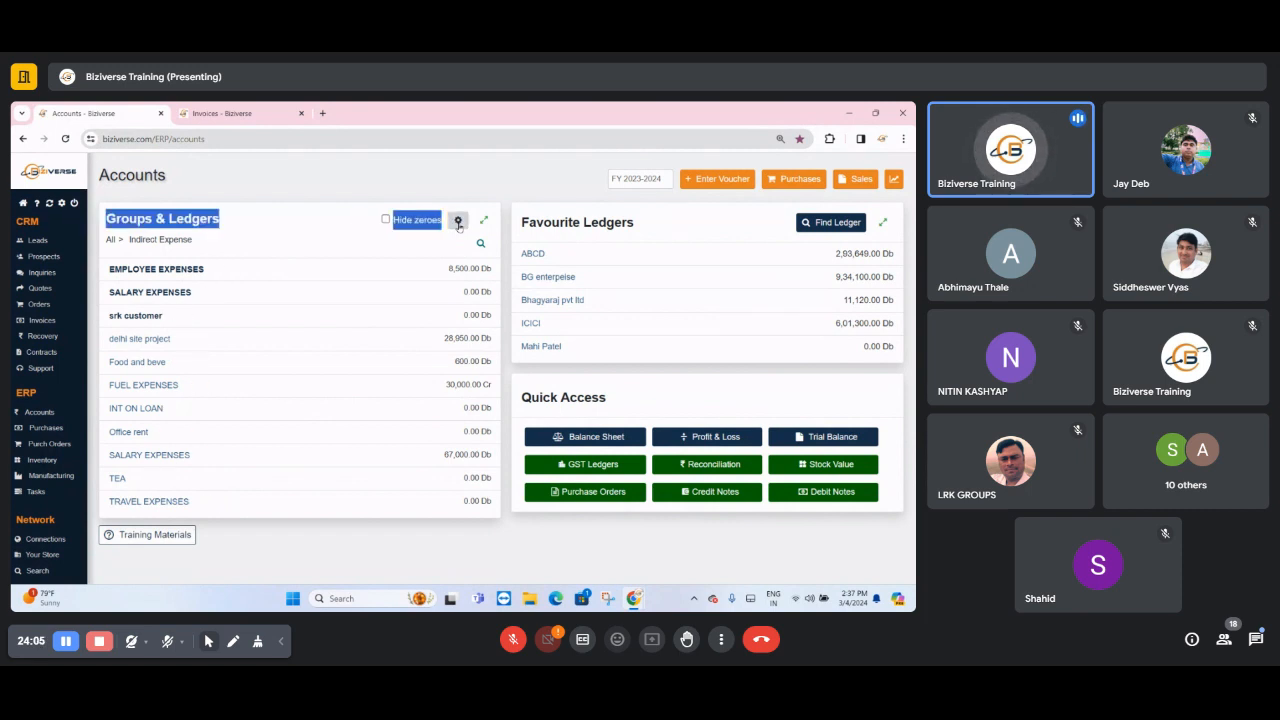
left_click(458, 224)
left_click(458, 224)
left_click(458, 224)
left_click(458, 224)
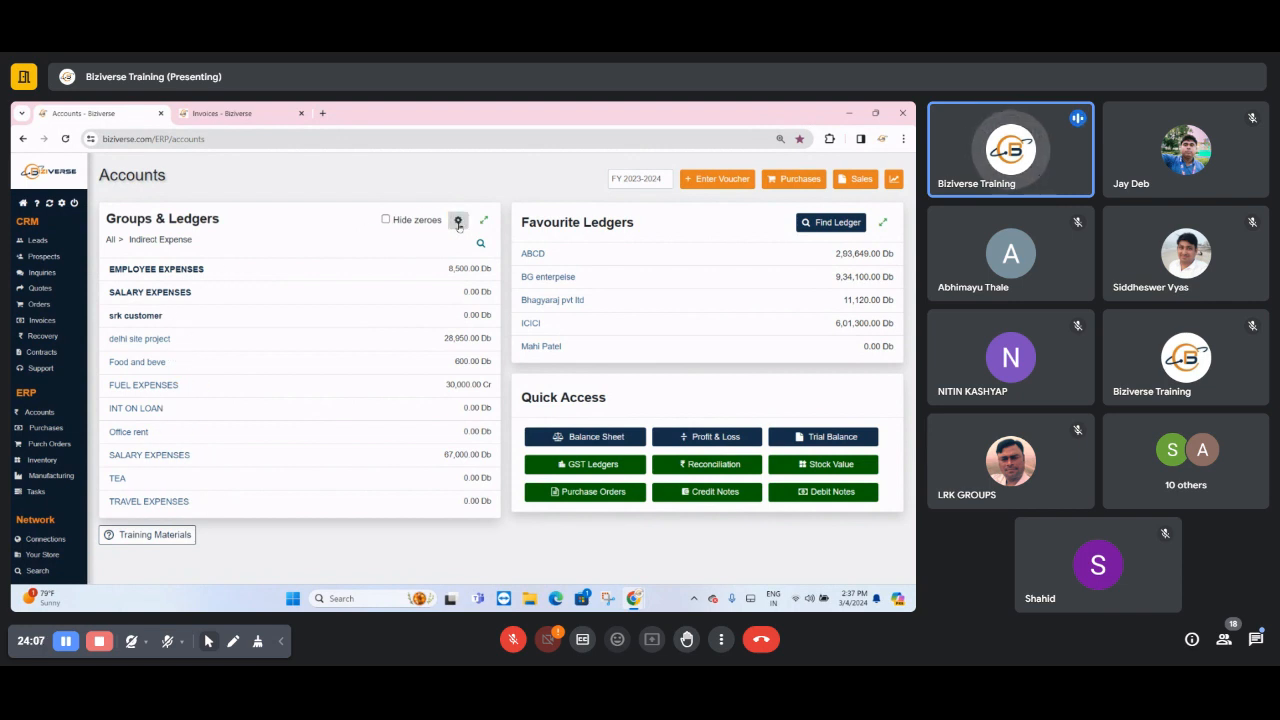
left_click(458, 224)
- Add a sub-group named SALARY EXPENSES under the Indirect Expense parent group and save it
left_click(431, 221)
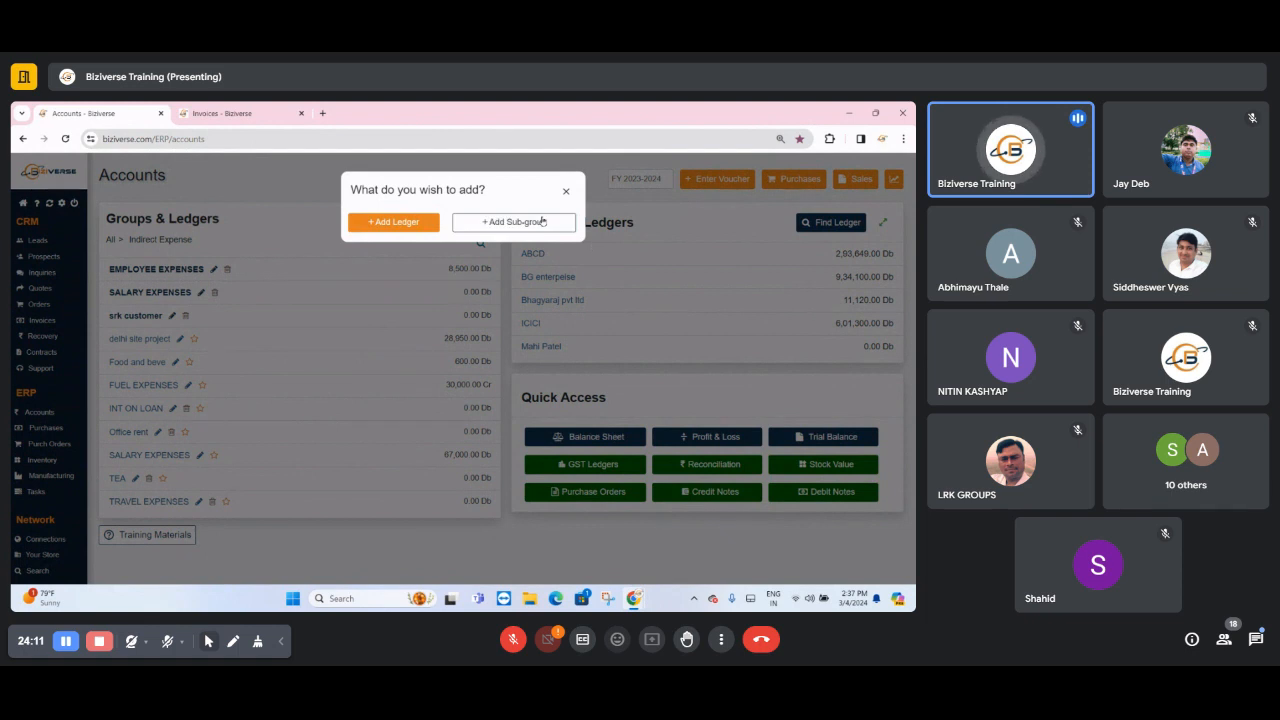
left_click(541, 221)
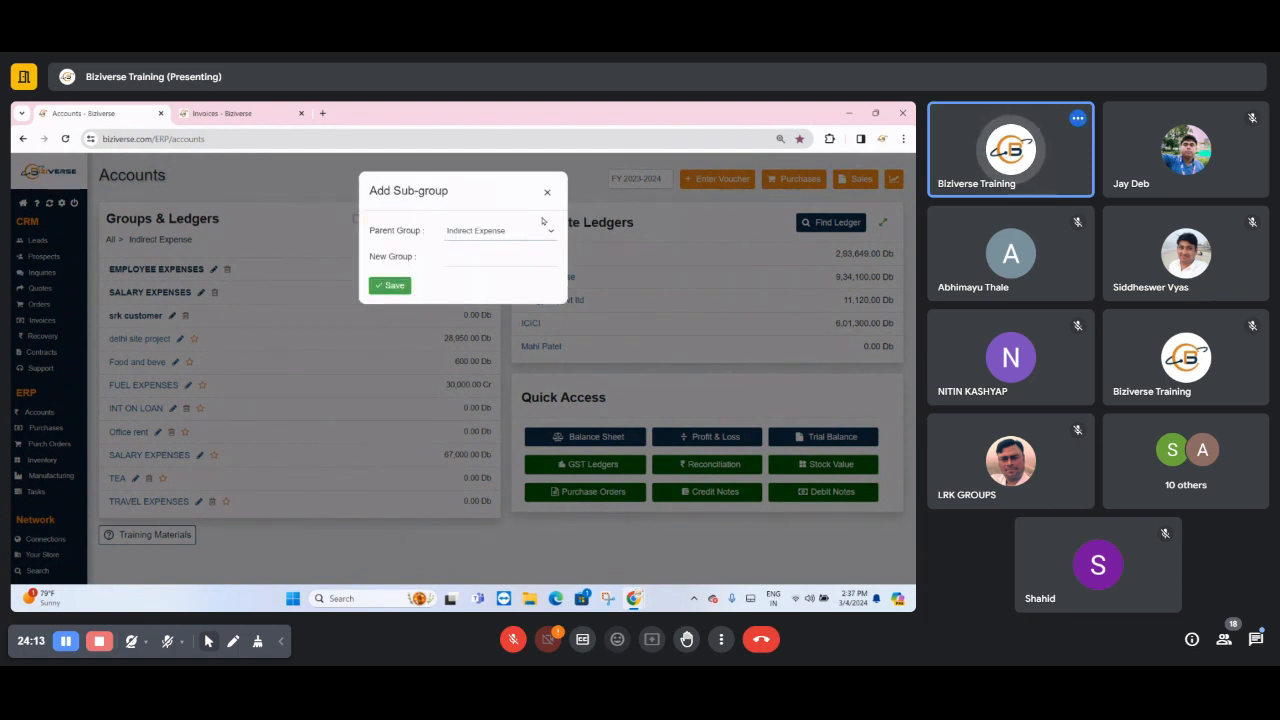
left_click(507, 251)
type("SALAR")
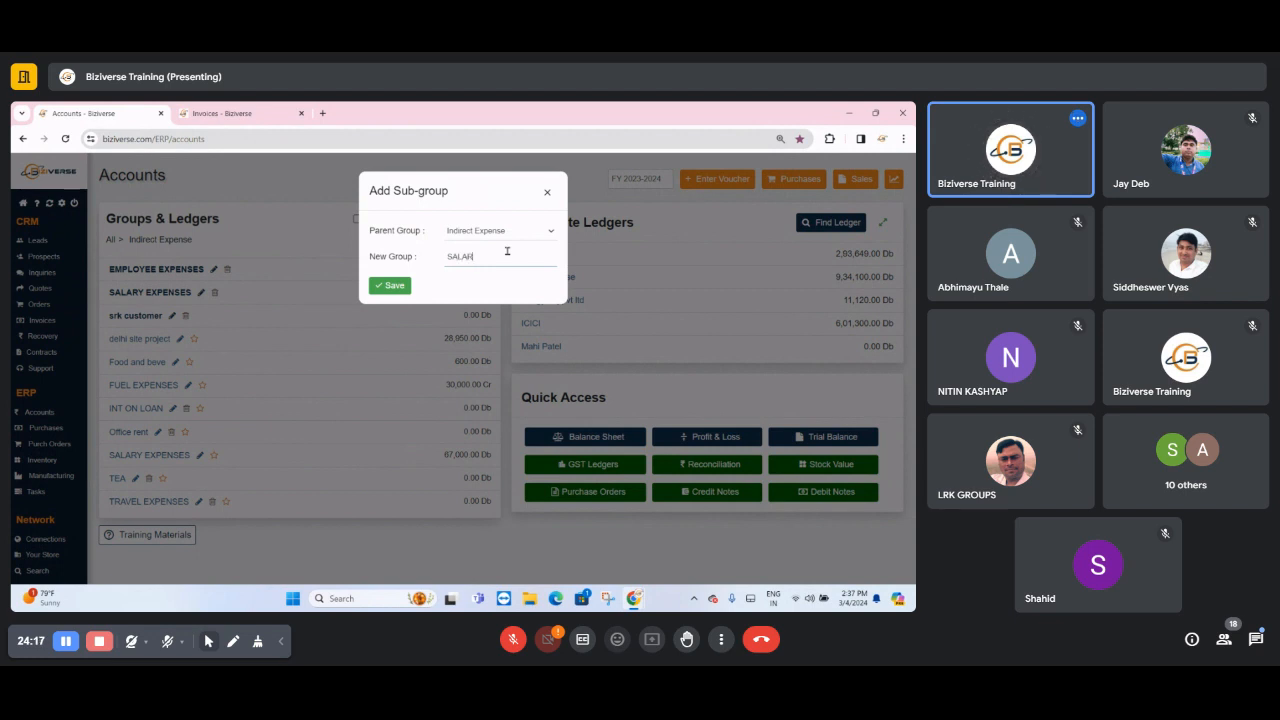
type("Y EXPENSES")
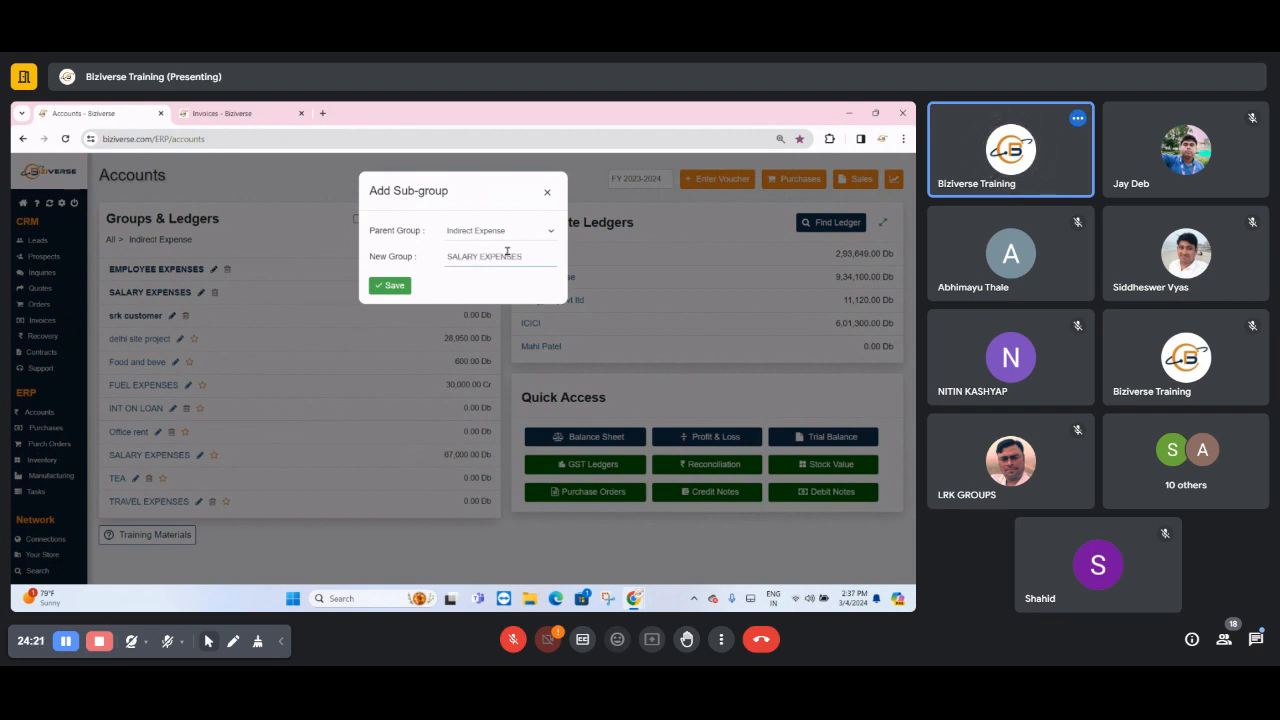
left_click(378, 294)
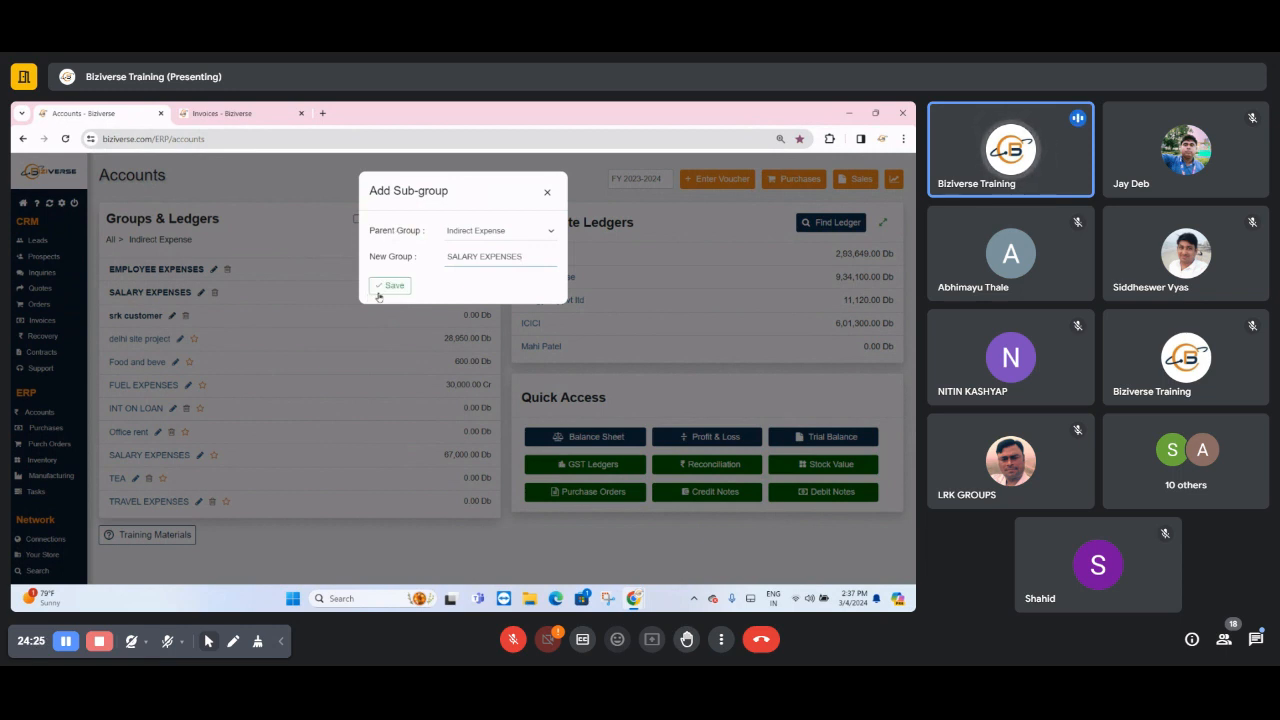
- Close the Add Sub-group form and open the SALARY EXPENSES sub-group under Indirect Expense
left_click(547, 191)
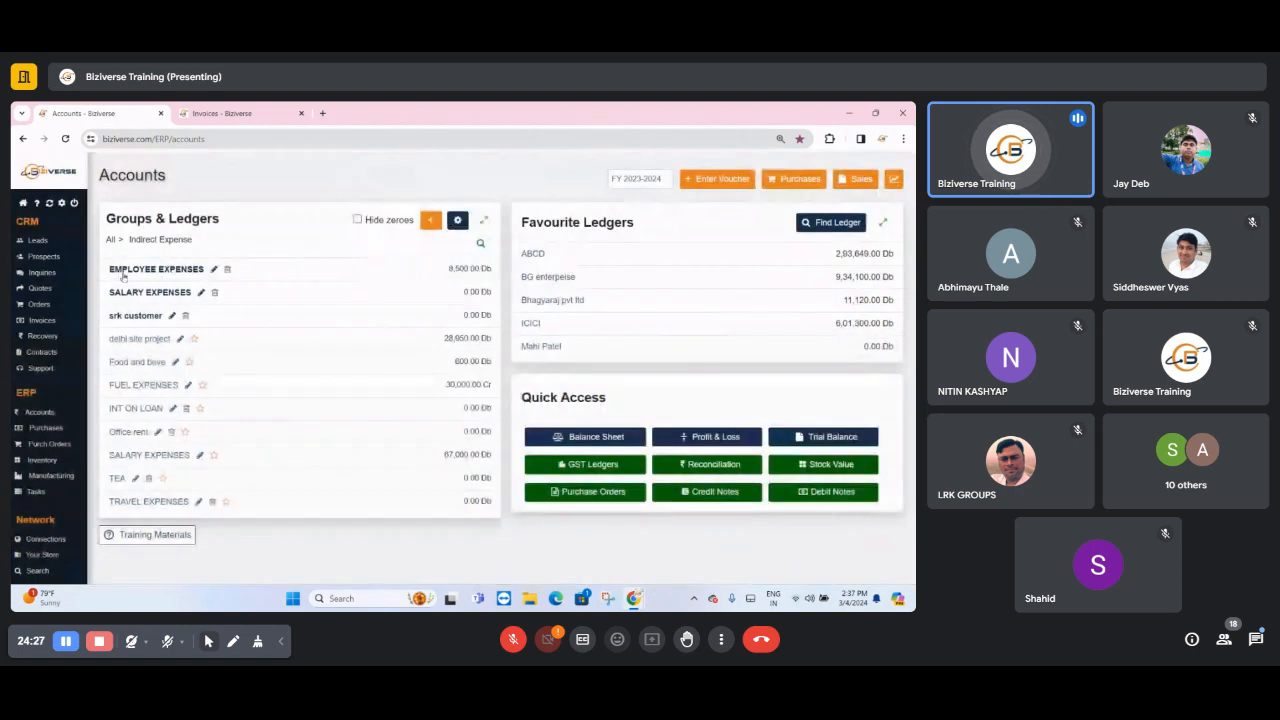
left_click_drag(113, 292, 192, 304)
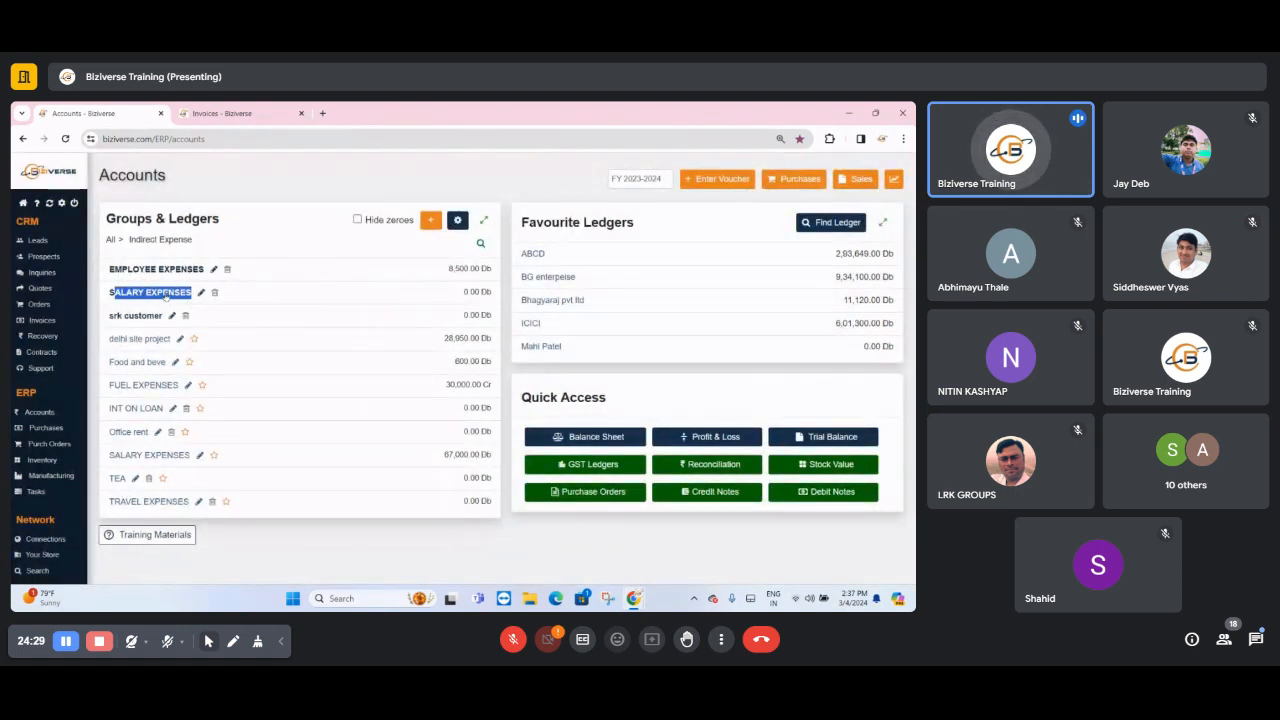
left_click(165, 295)
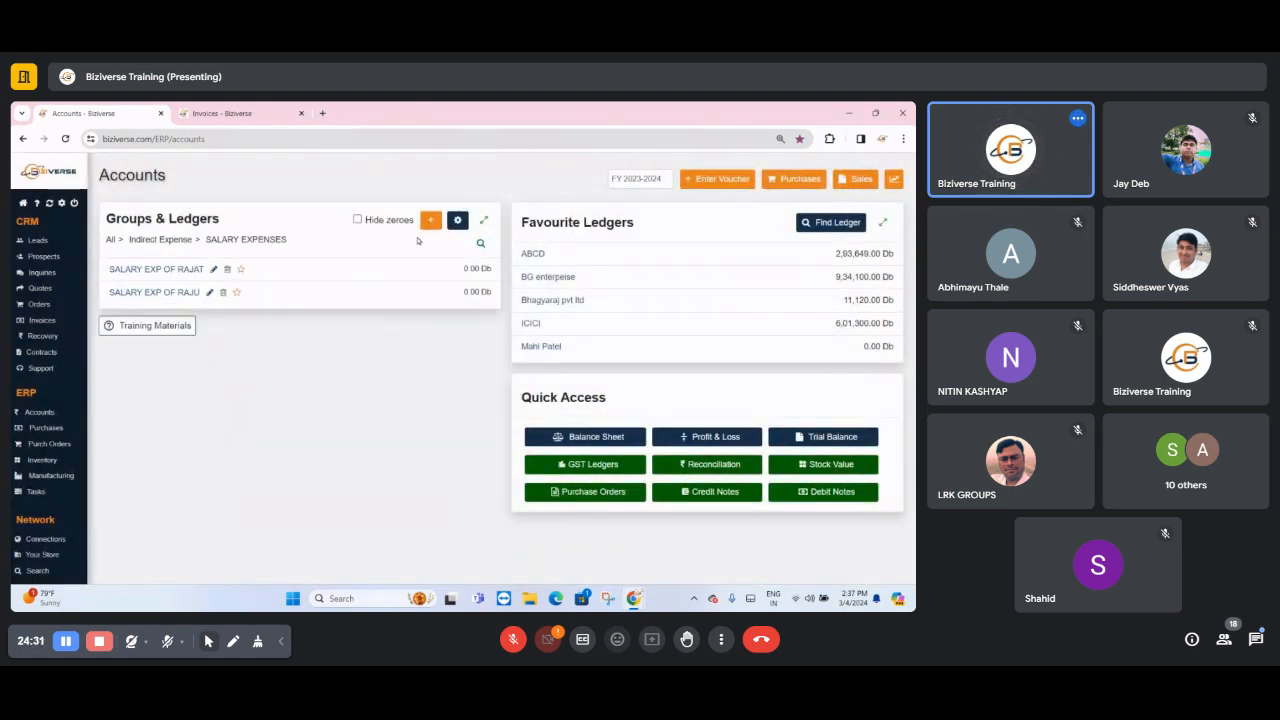
- Add and save a ledger under SALARY EXPENSES, named SALARY EXP OF followed by the employee's name, and close the add options
left_click(431, 221)
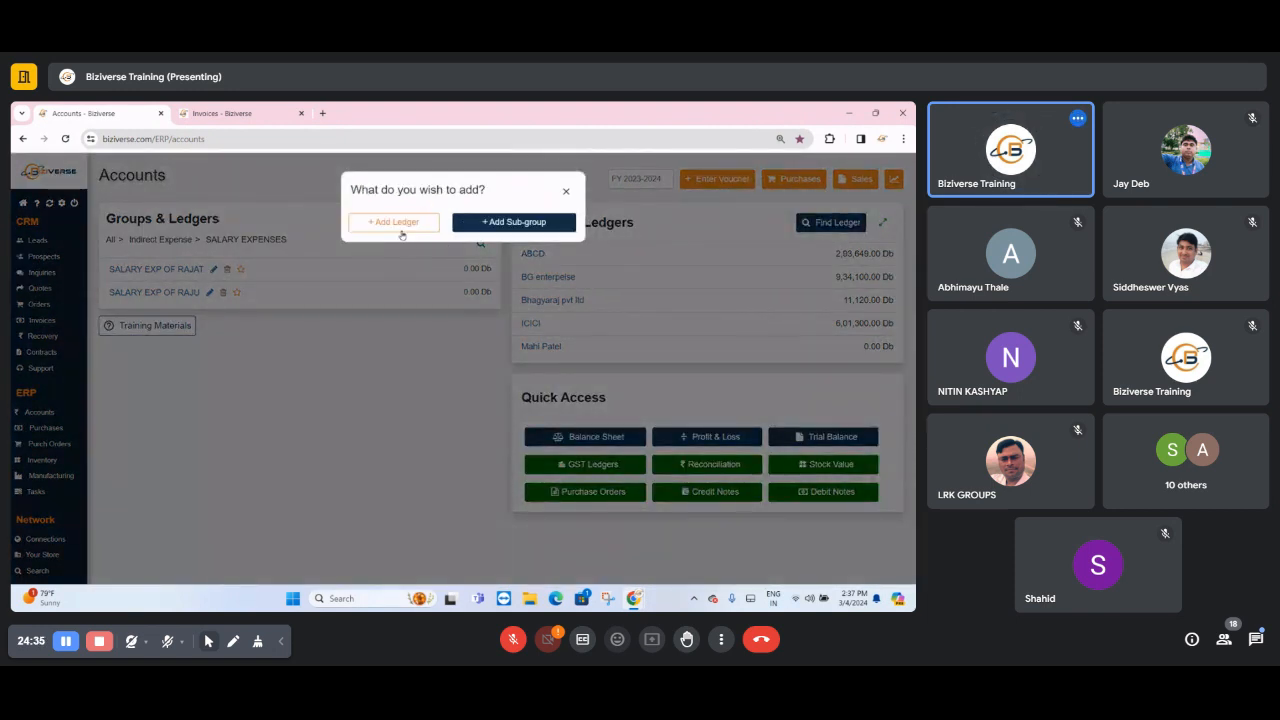
left_click(400, 228)
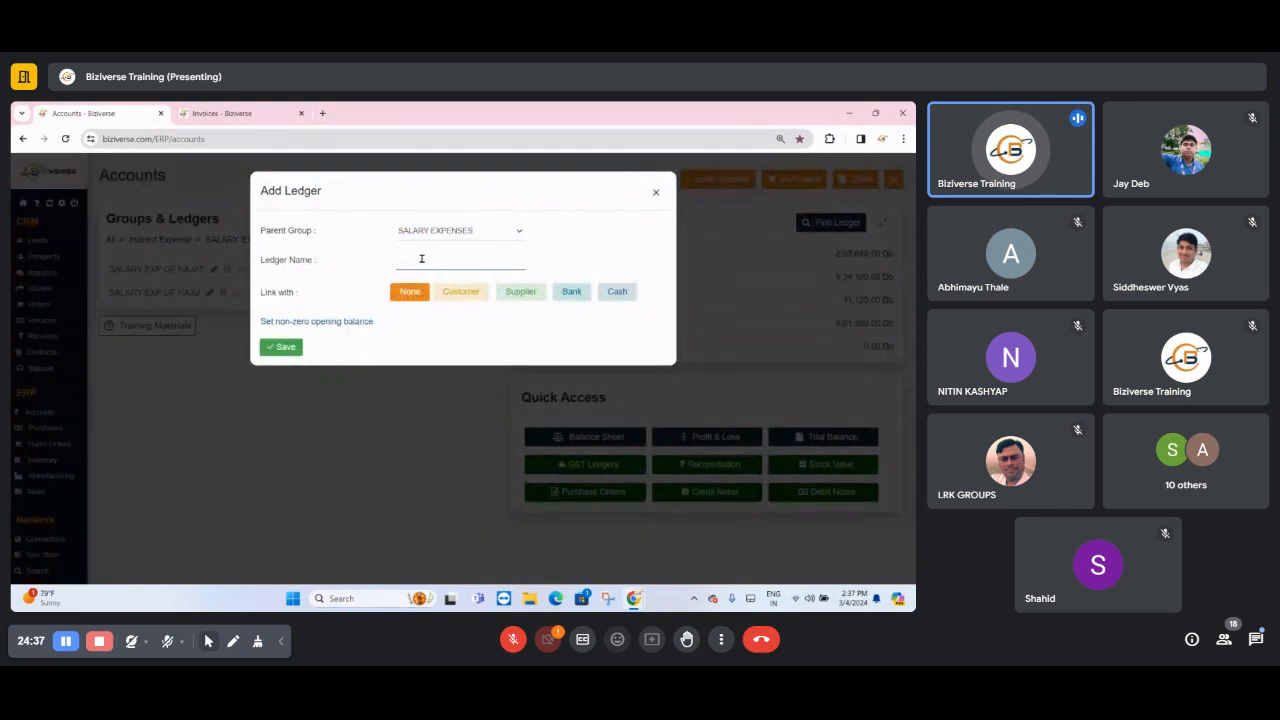
type("SALARY EX")
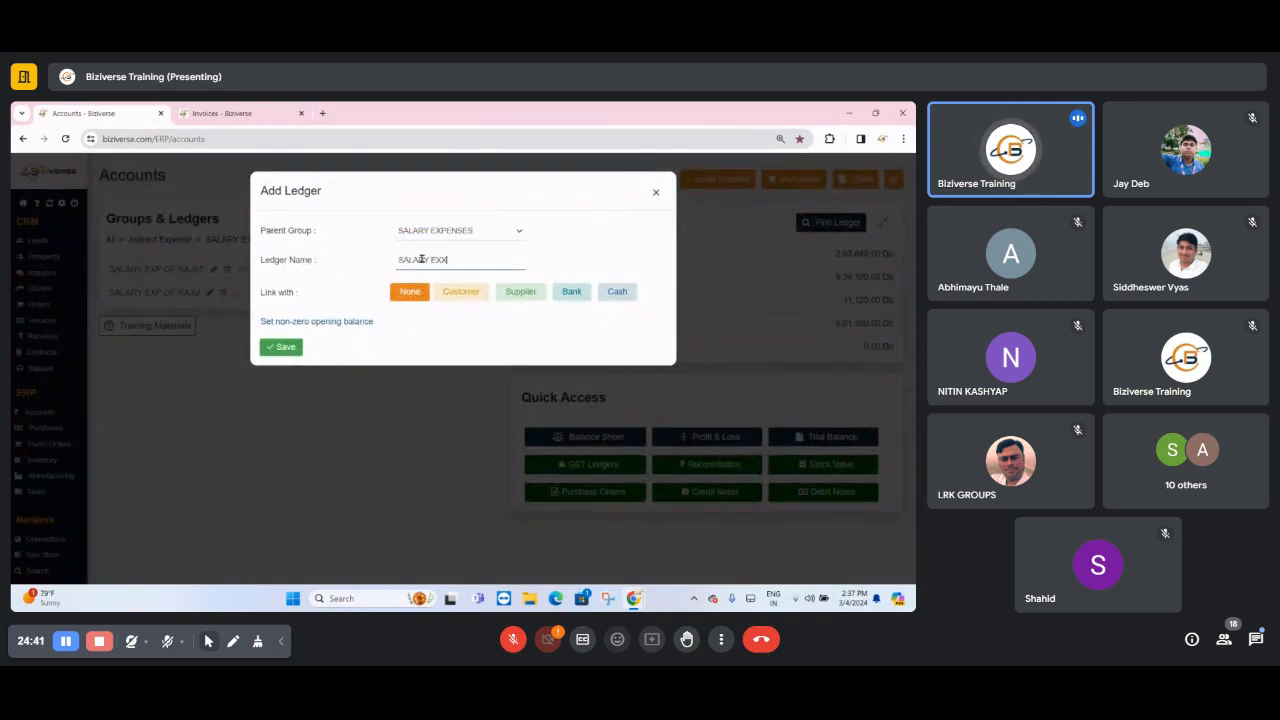
type("P OF")
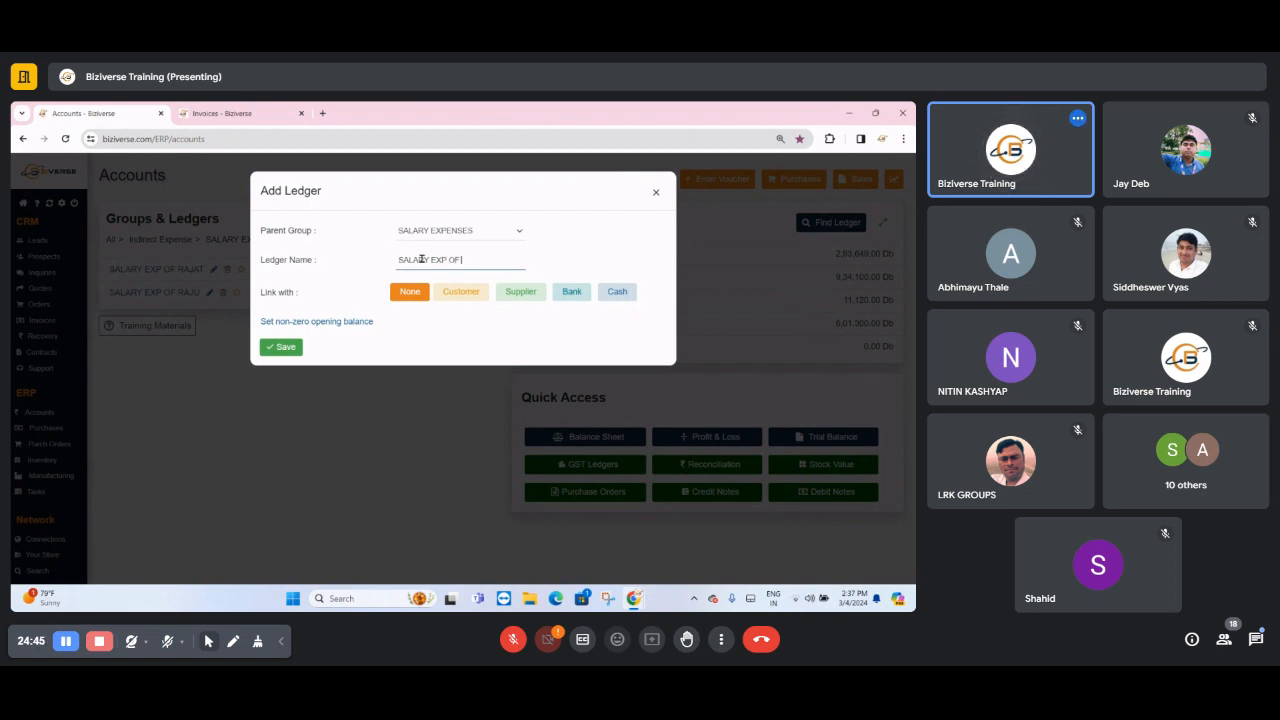
type(" HARSHA")
left_click(281, 347)
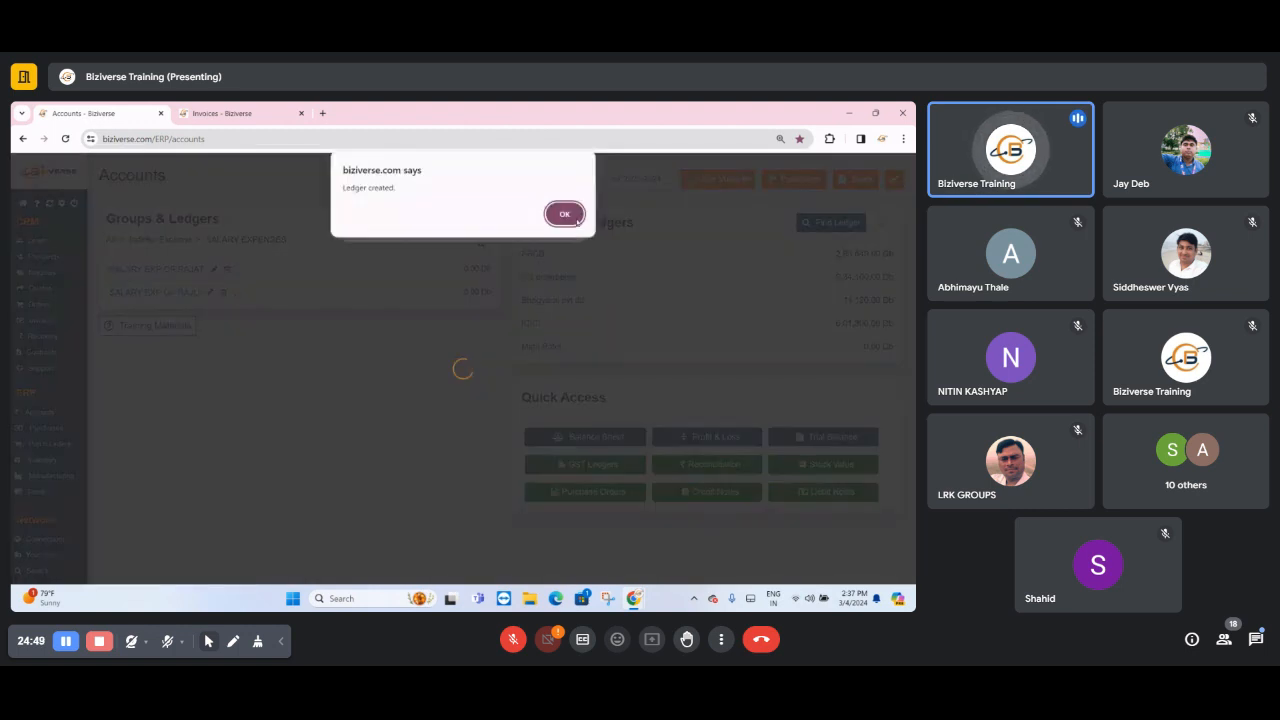
left_click(566, 209)
left_click(566, 191)
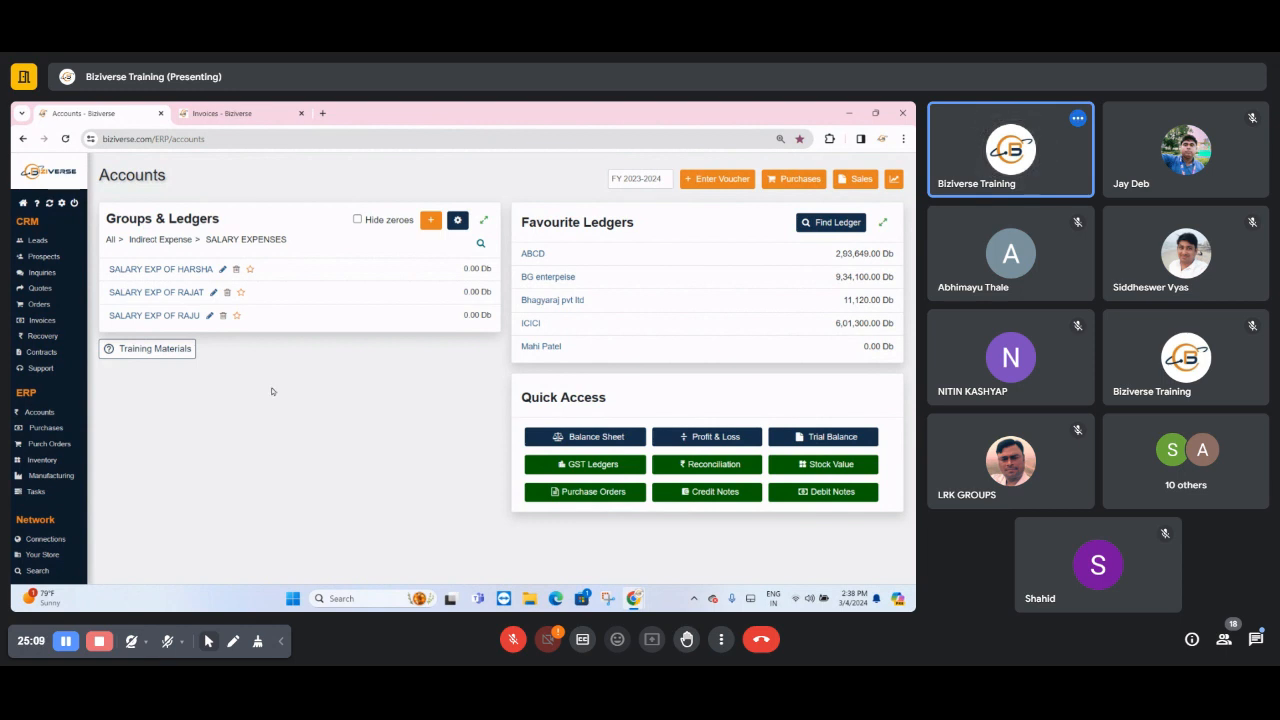
- Return to the list of all groups and open the BANK AND CASH sub-group under Current Assets
mouse_move(636, 600)
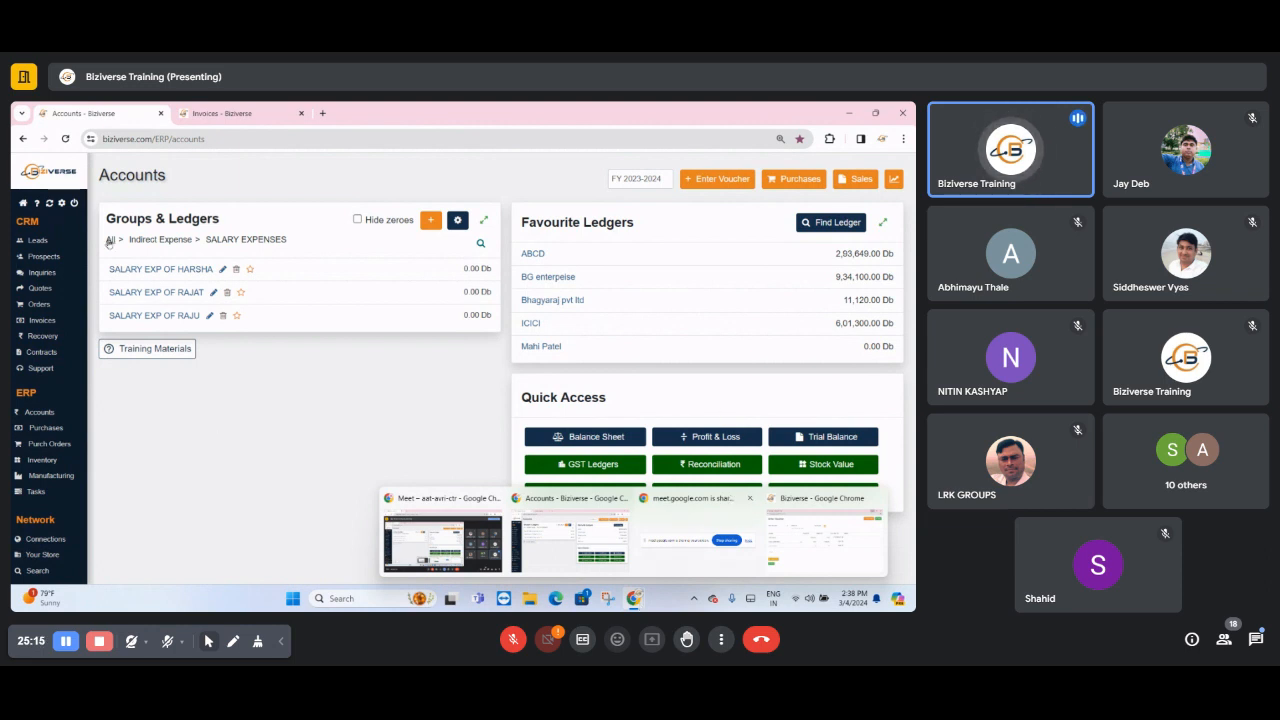
left_click(110, 239)
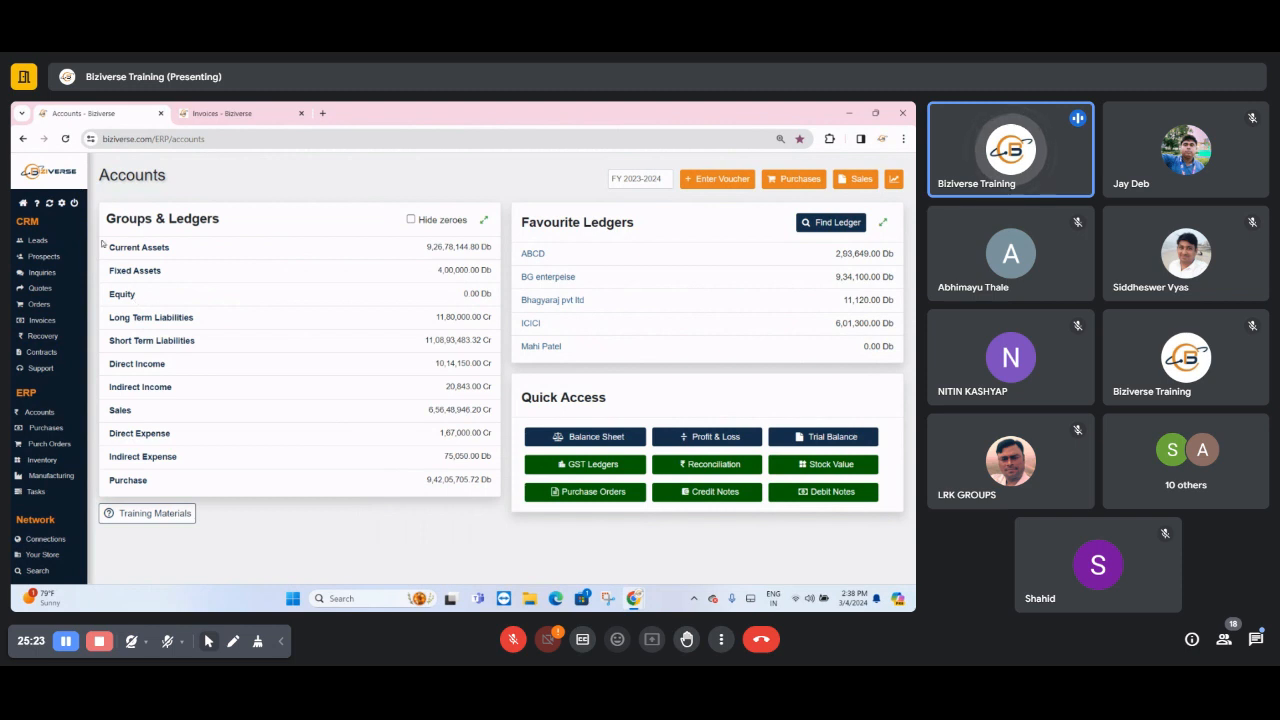
left_click_drag(105, 248, 176, 255)
left_click(140, 252)
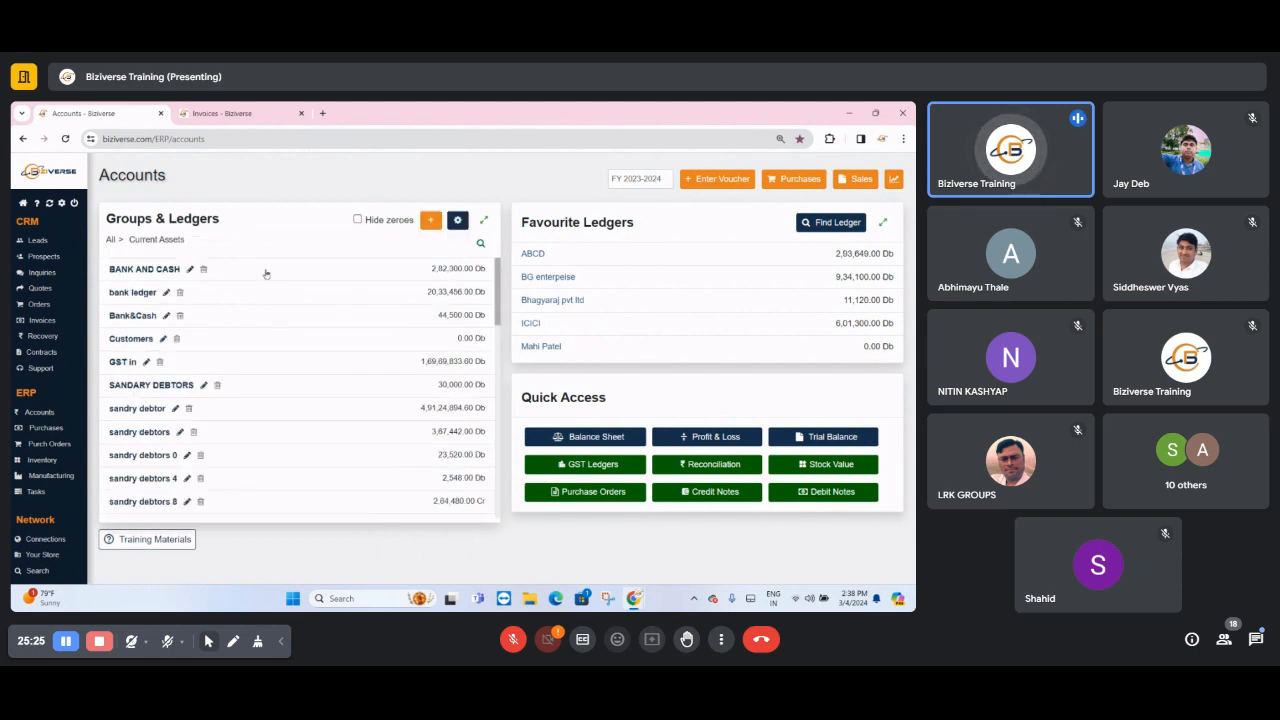
left_click_drag(110, 272, 192, 280)
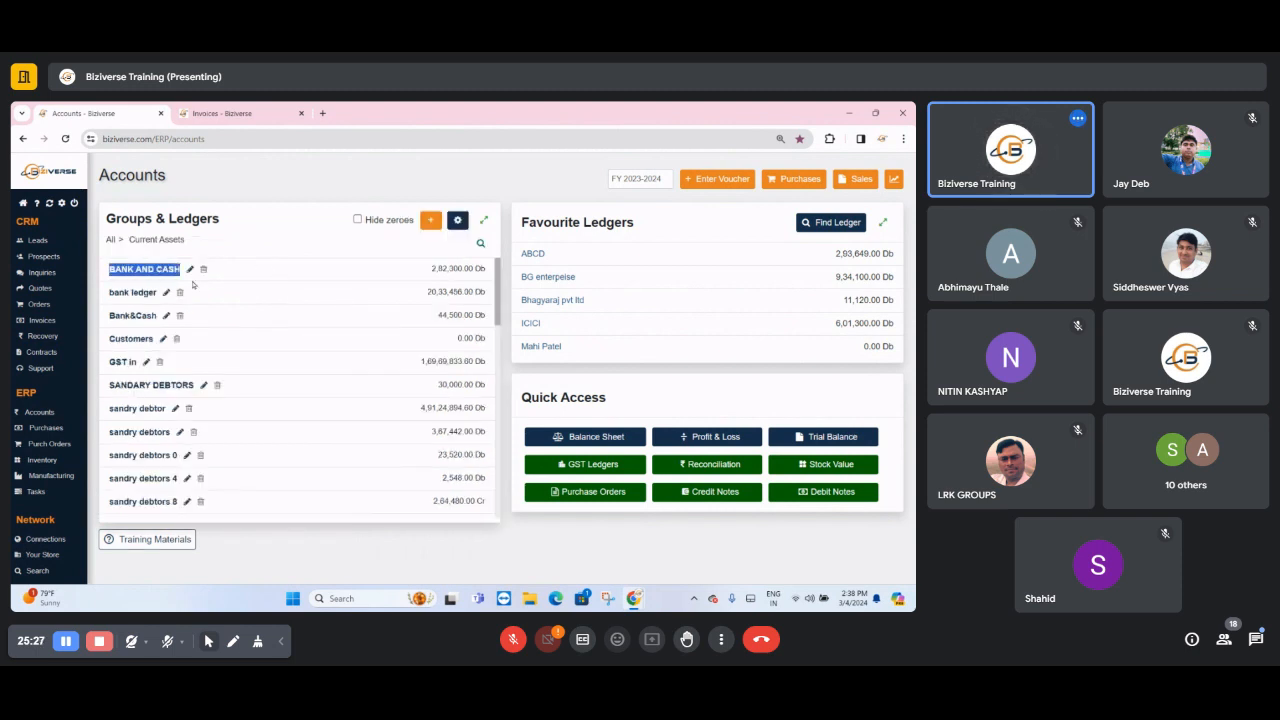
left_click(159, 276)
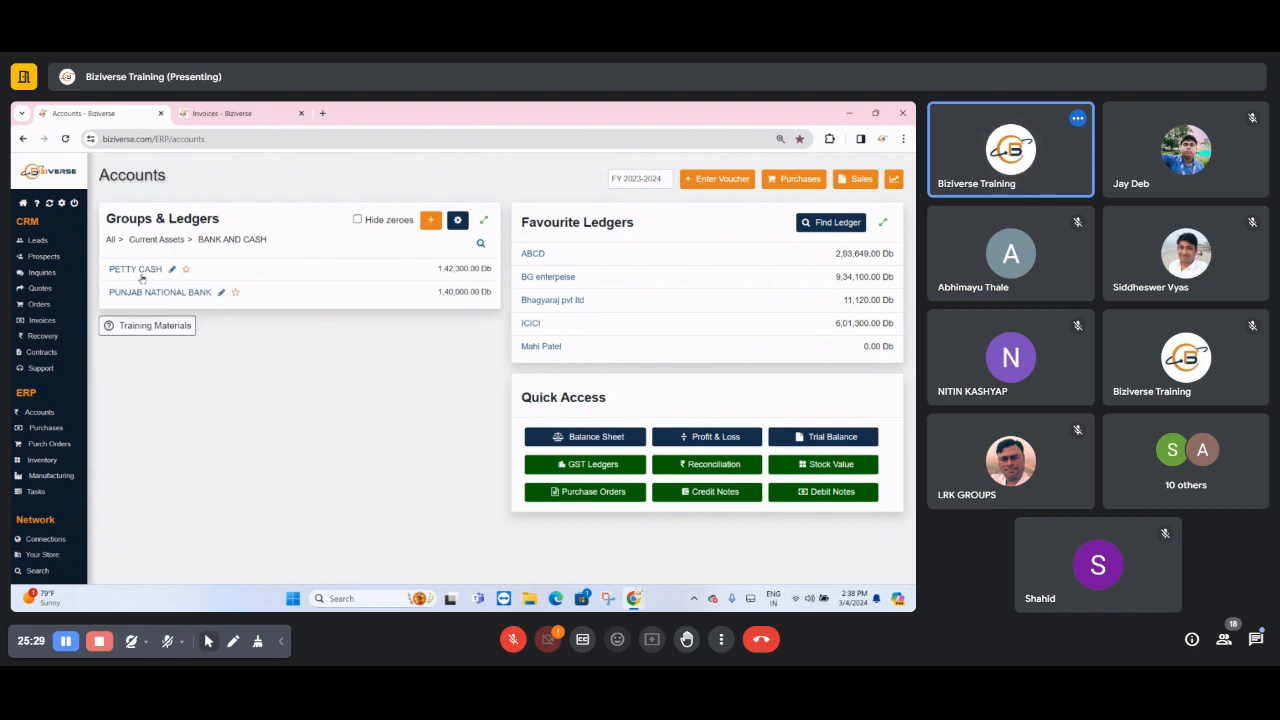
- Go back to Current Assets, open the Bank&Cash sub-group and view the SBI Bank ledger record
left_click(132, 242)
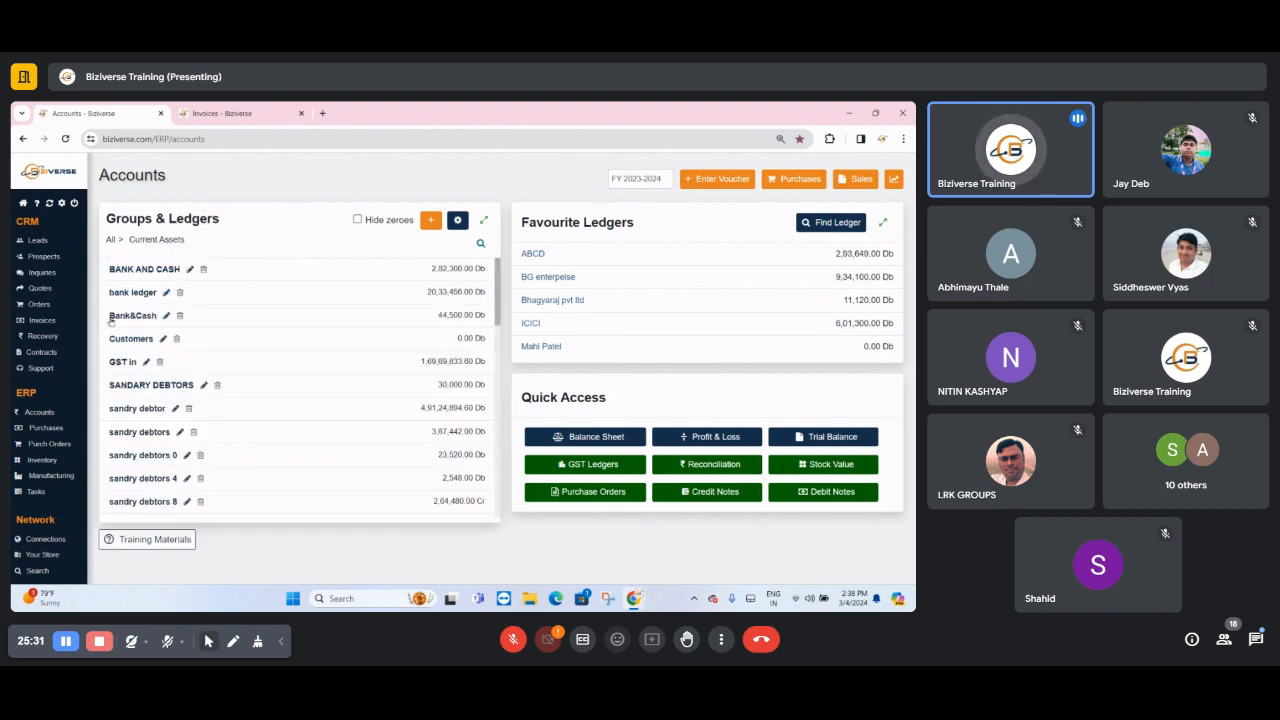
left_click_drag(111, 318, 157, 322)
left_click(141, 317)
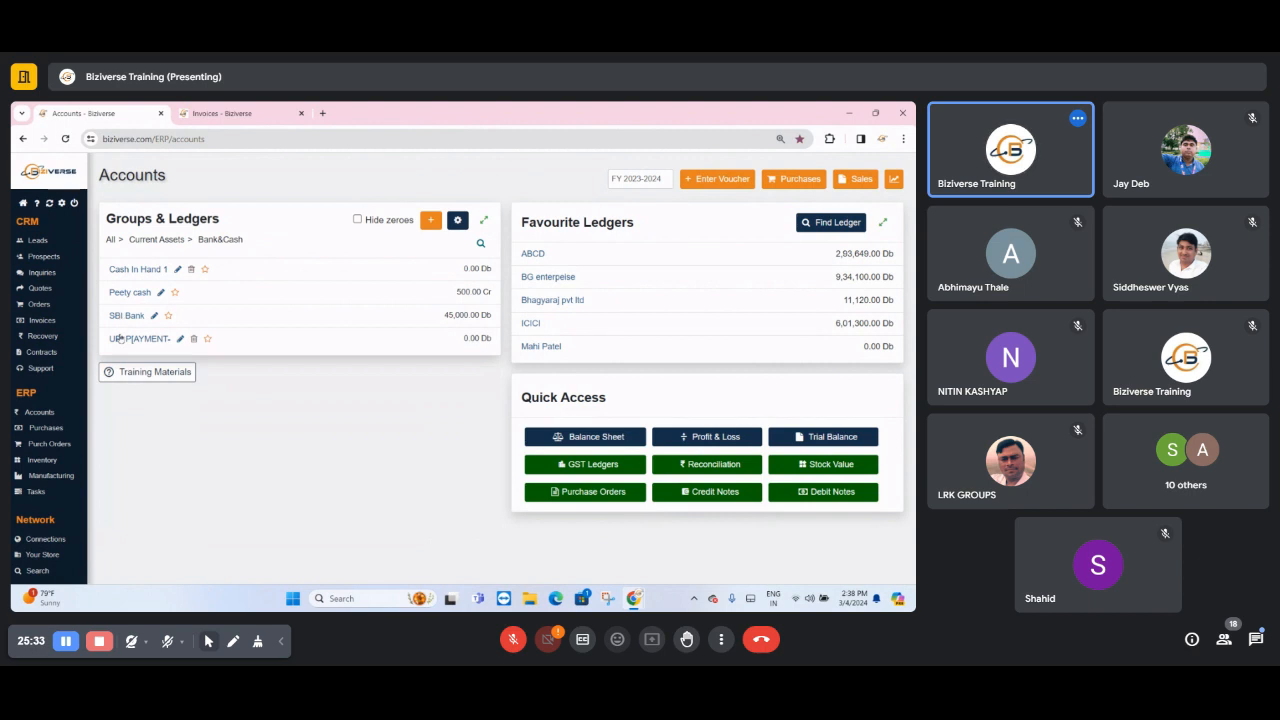
left_click(125, 315)
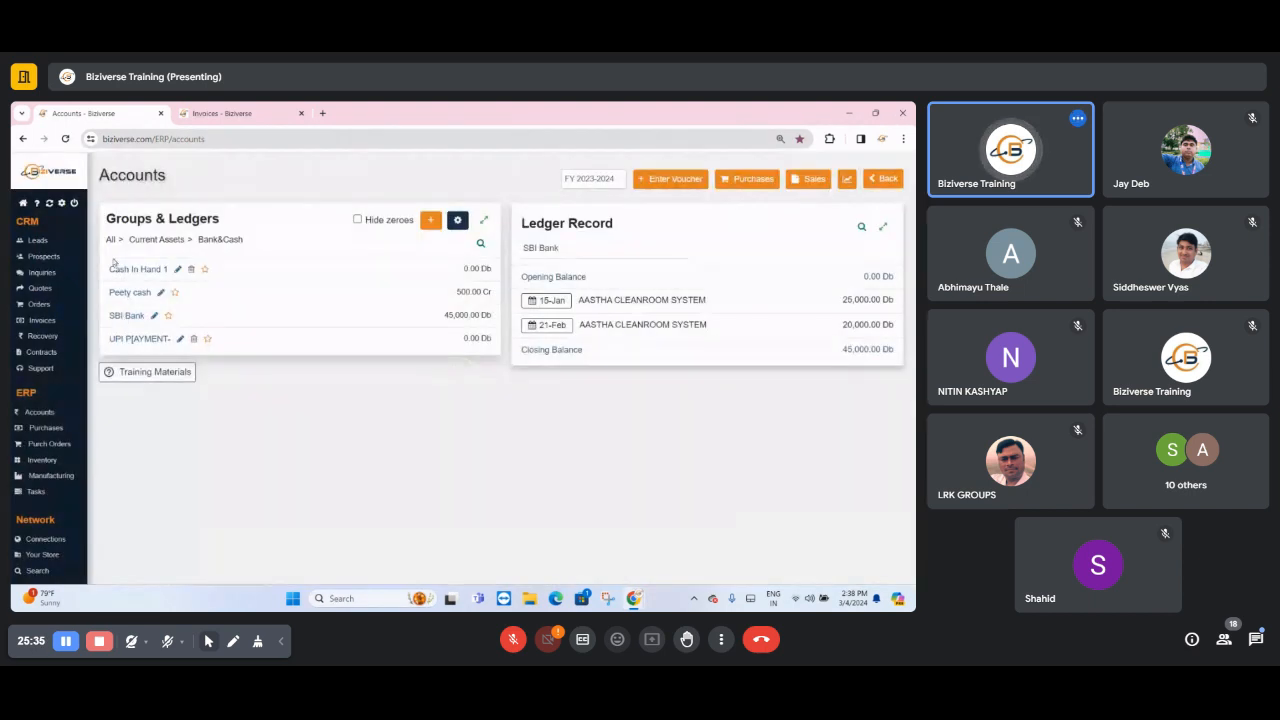
- Open the bank ledger sub-group under Current Assets and look through the HDFC Bank ledger entries
left_click(140, 240)
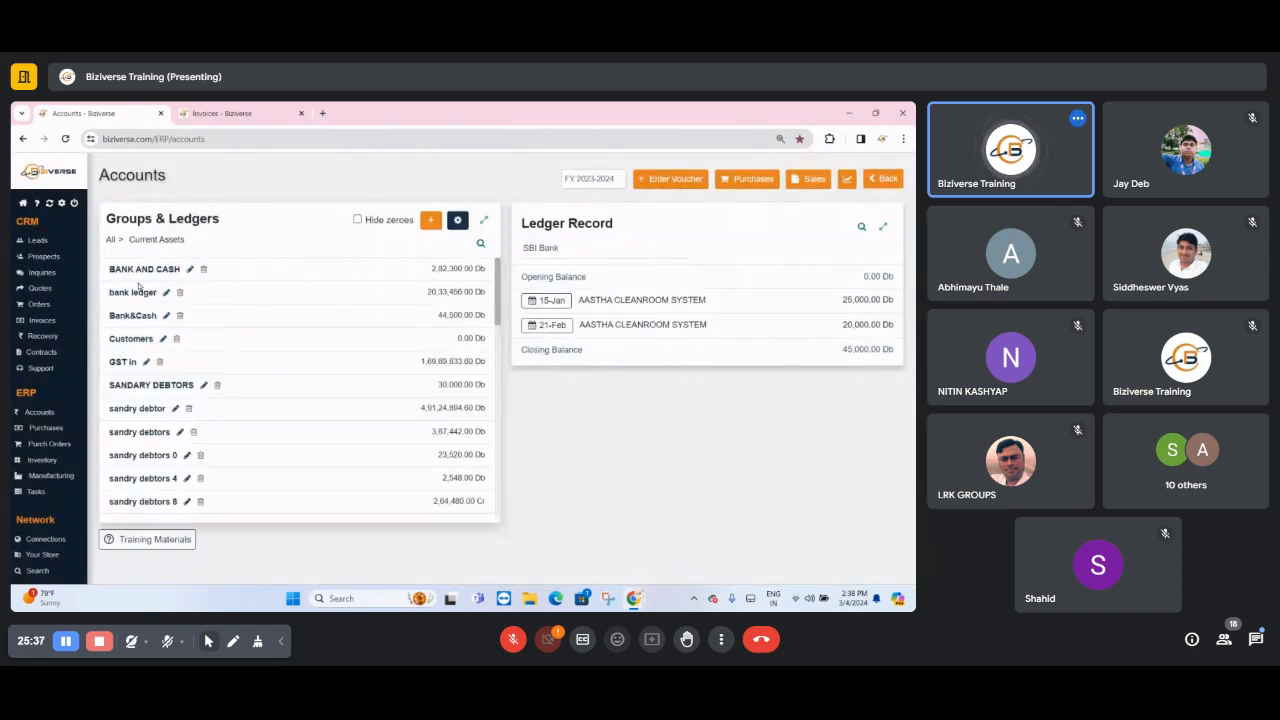
left_click(134, 292)
left_click(134, 295)
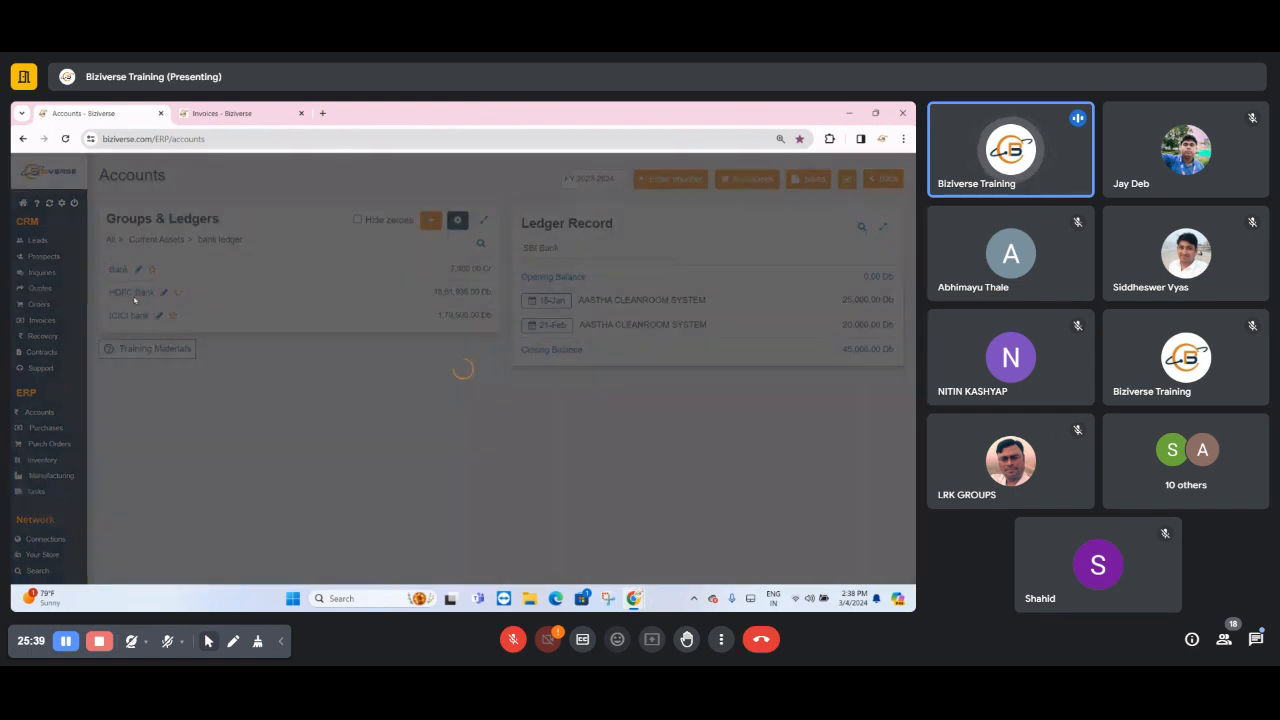
left_click_drag(108, 293, 168, 293)
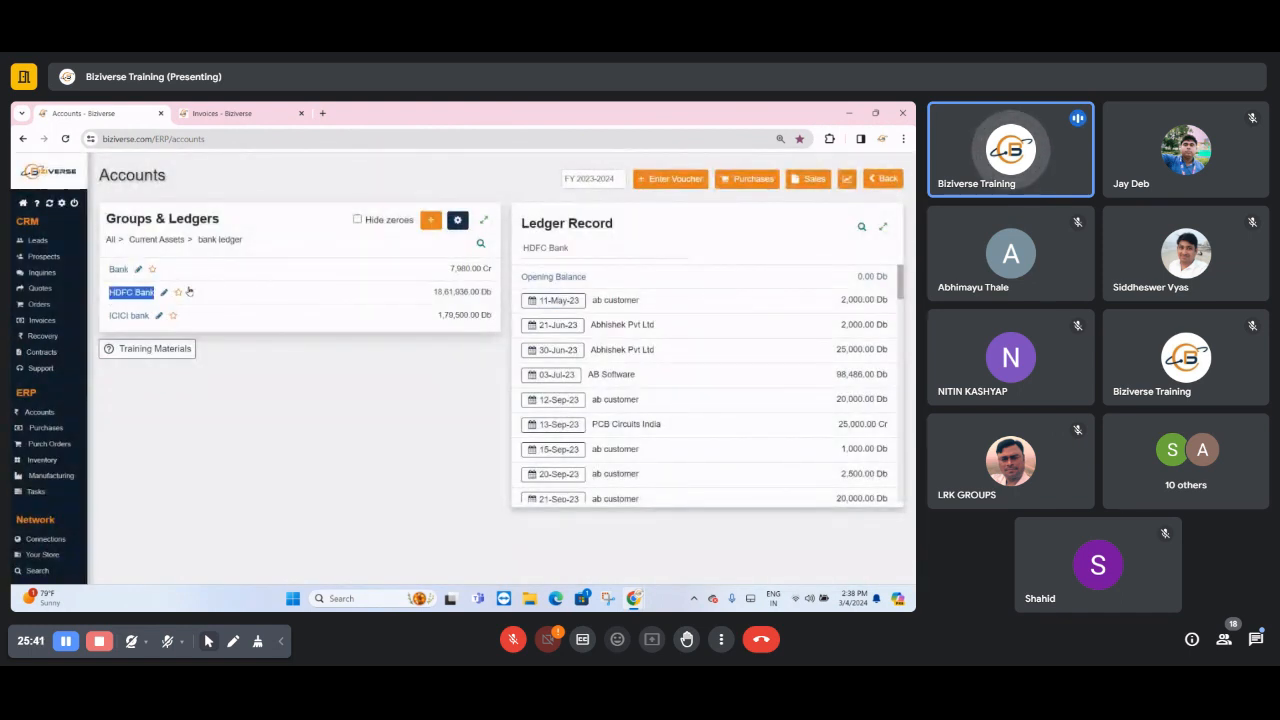
scroll(690, 457, "down", 10)
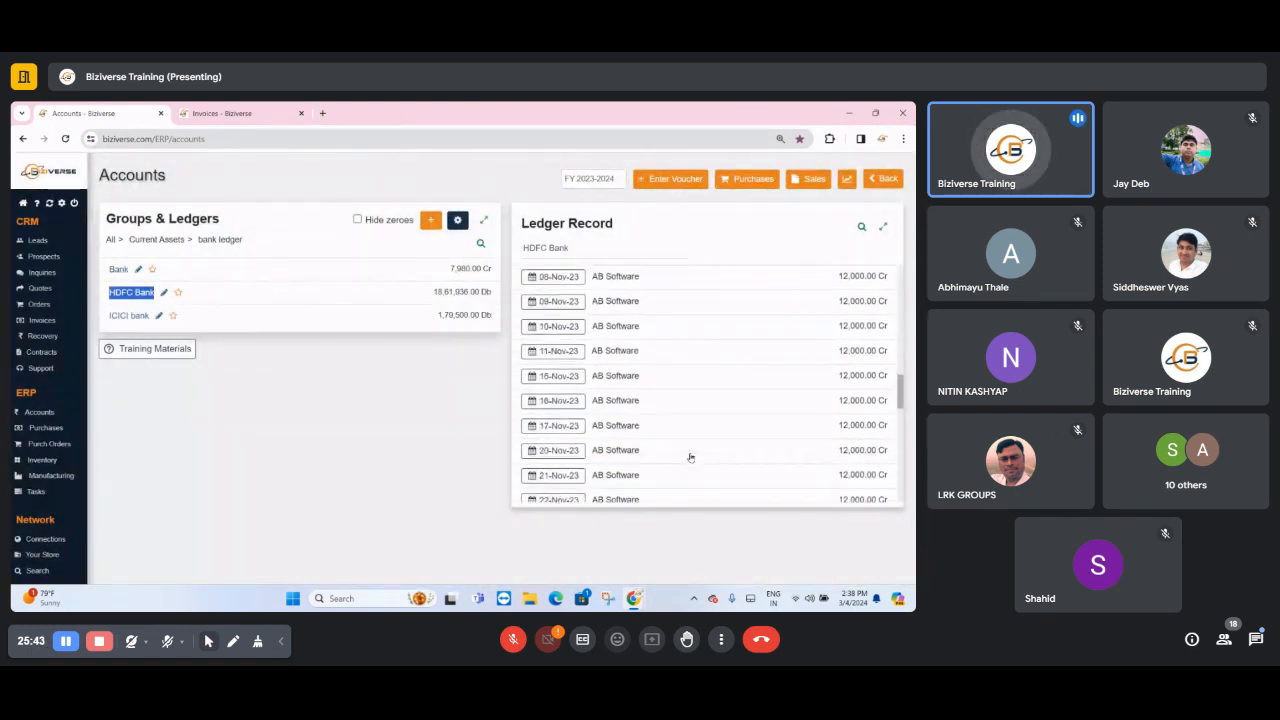
scroll(690, 457, "down", 10)
scroll(691, 460, "up", 20)
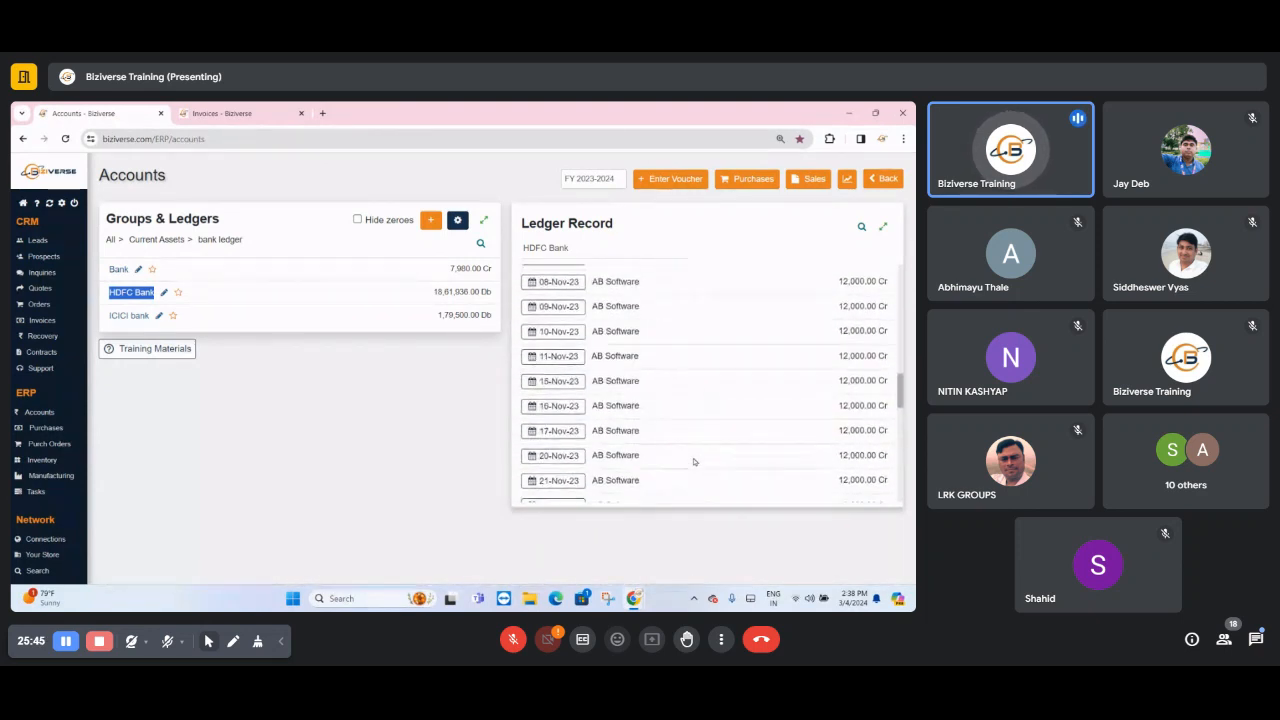
scroll(694, 461, "down", 20)
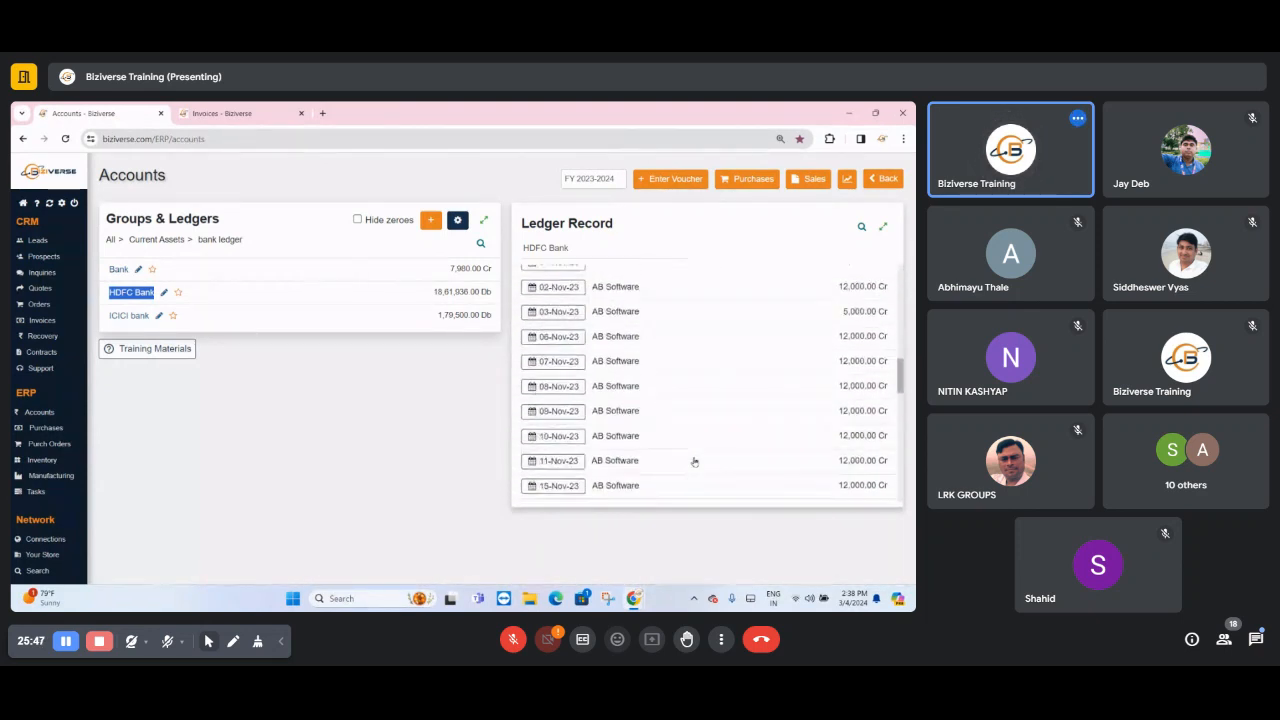
scroll(696, 459, "up", 20)
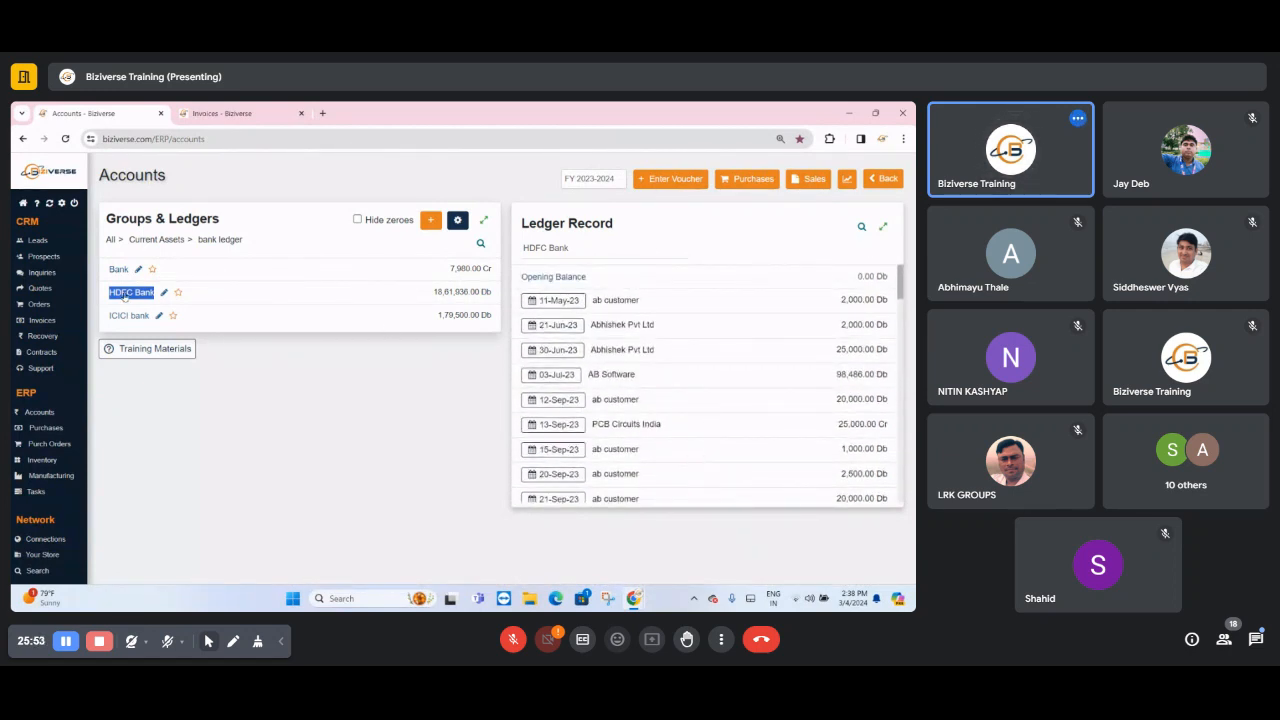
- Switch between the ICICI bank and HDFC Bank ledgers to examine each one's ledger record
left_click(124, 315)
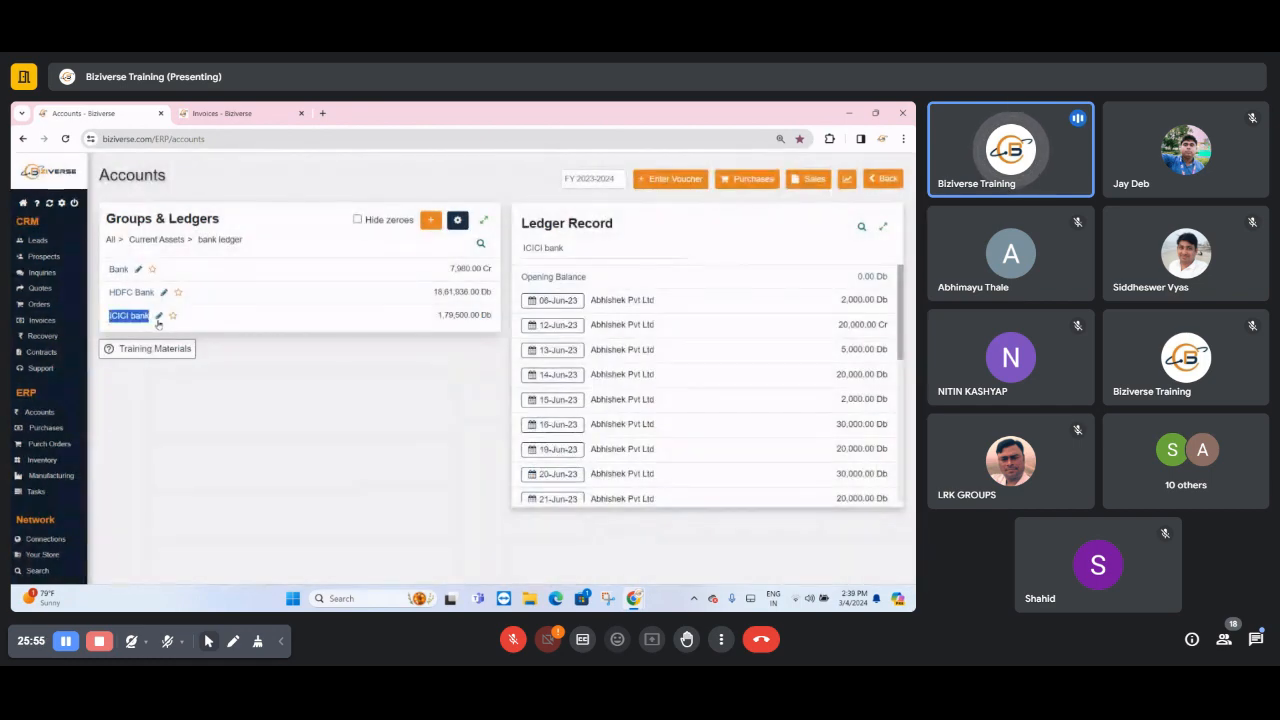
left_click(133, 294)
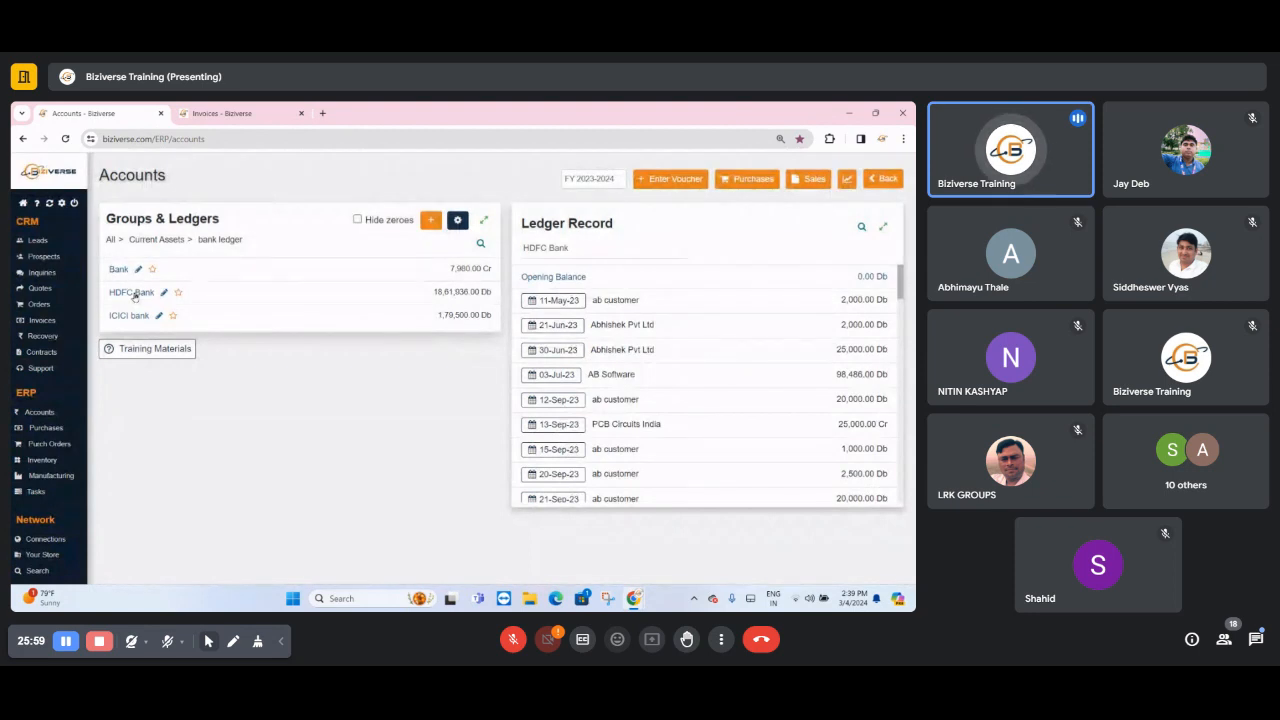
triple_click(567, 222)
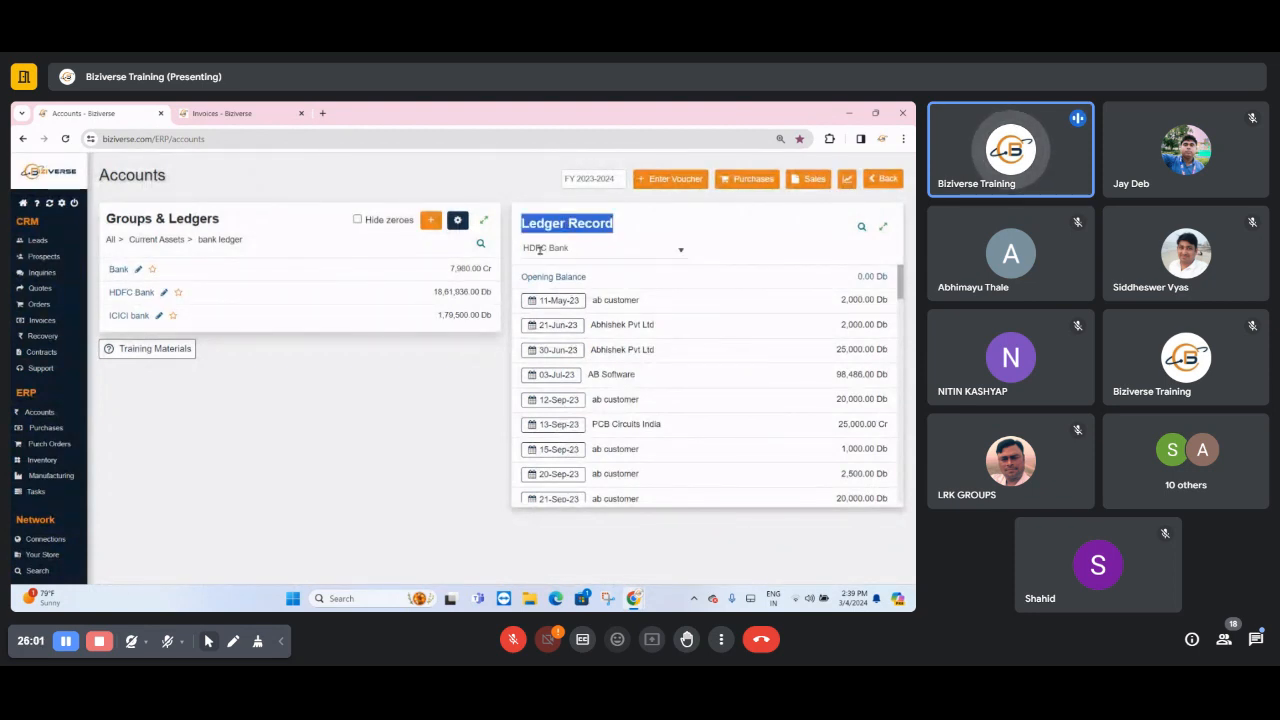
double_click(540, 249)
triple_click(541, 249)
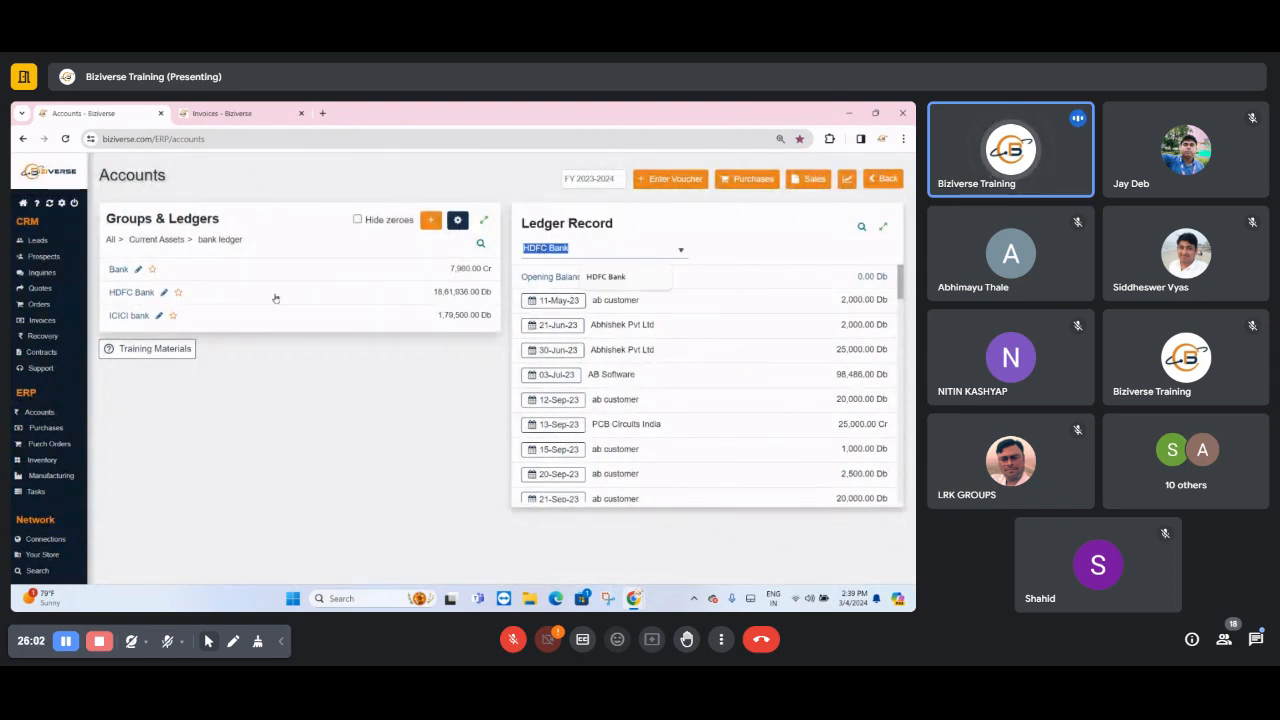
left_click(129, 317)
left_click(570, 249)
triple_click(574, 250)
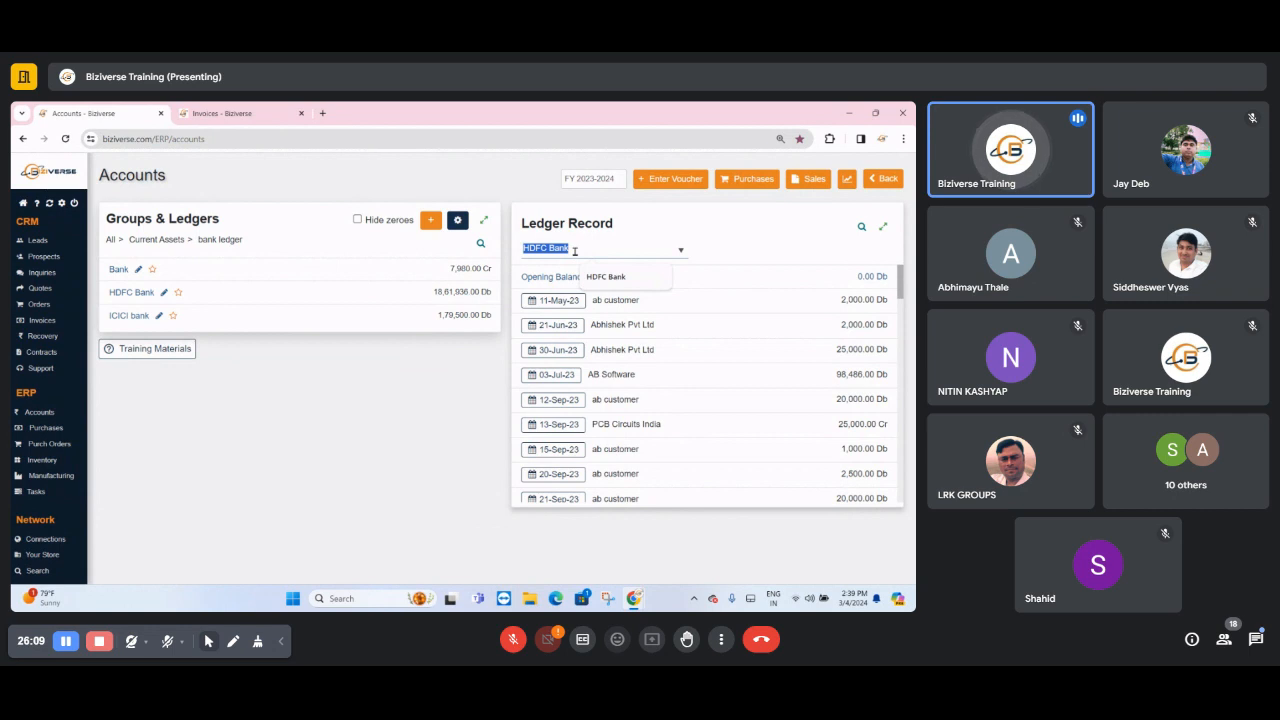
- Expand the HDFC Bank ledger record to its full page and review its printable Statement of Accounts for FY 2023-2024
left_click(885, 230)
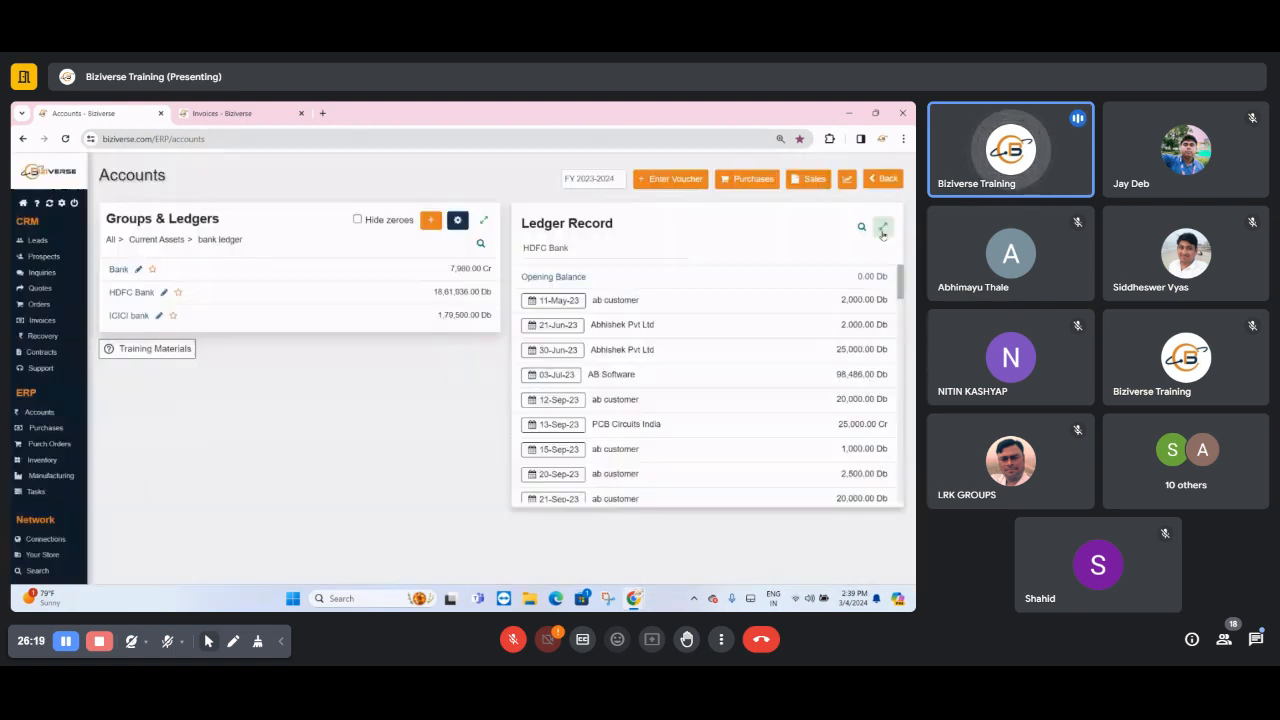
left_click(883, 231)
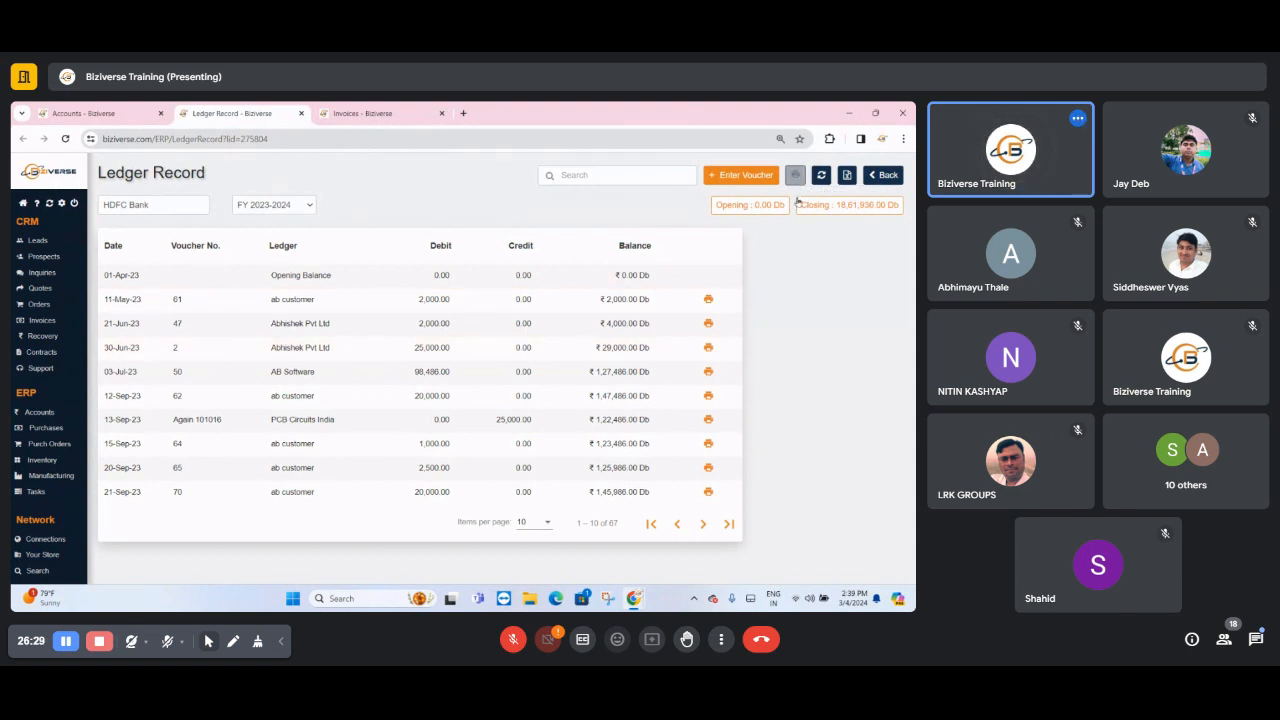
left_click(796, 175)
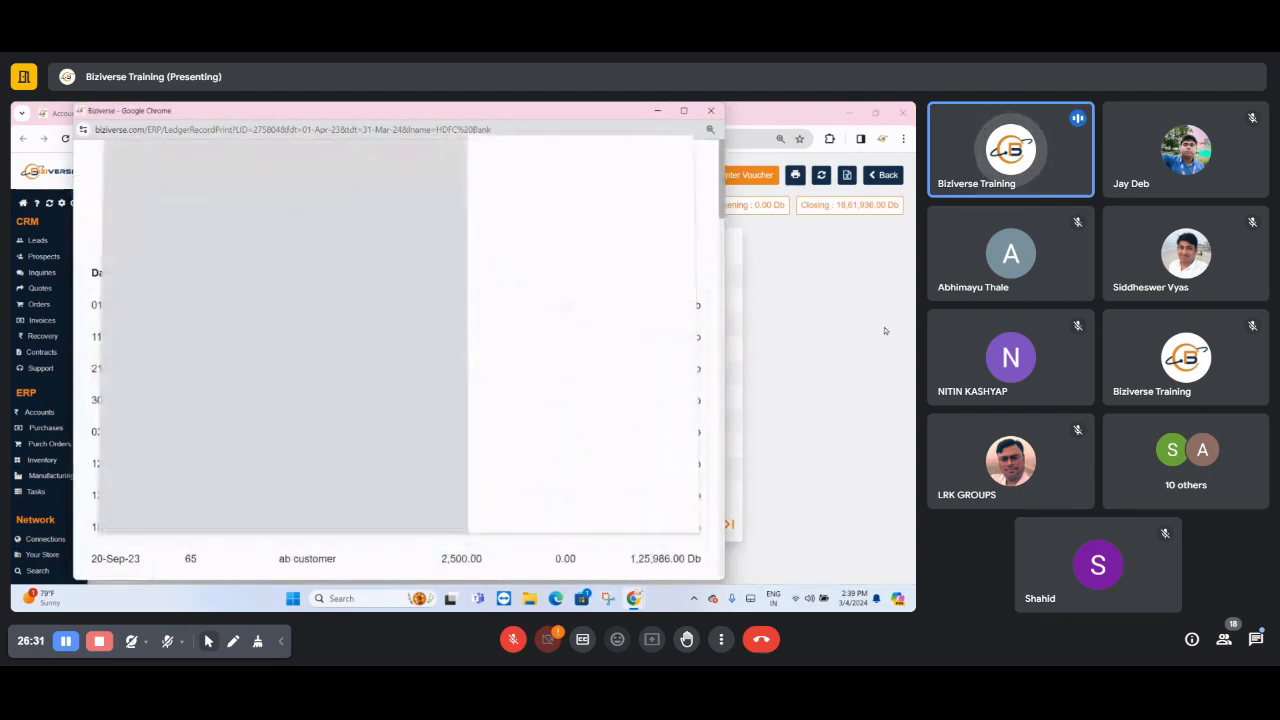
left_click(669, 503)
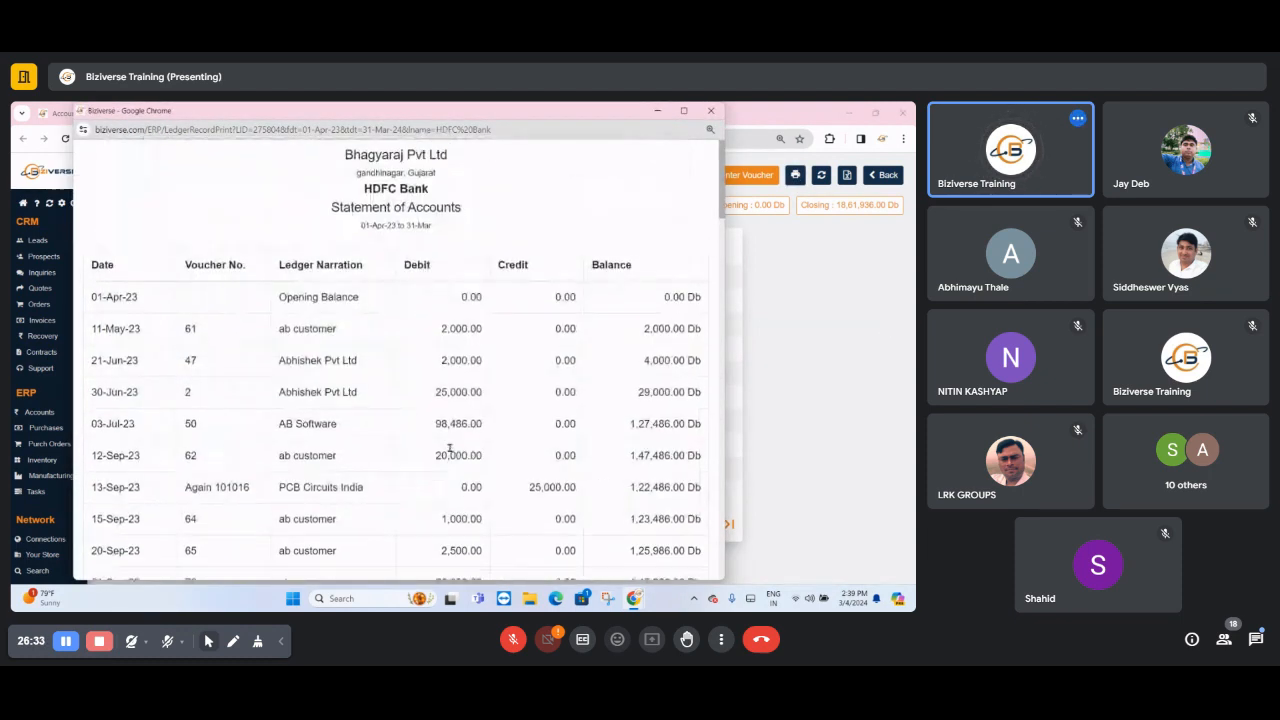
scroll(457, 461, "down", 20)
scroll(457, 461, "up", 15)
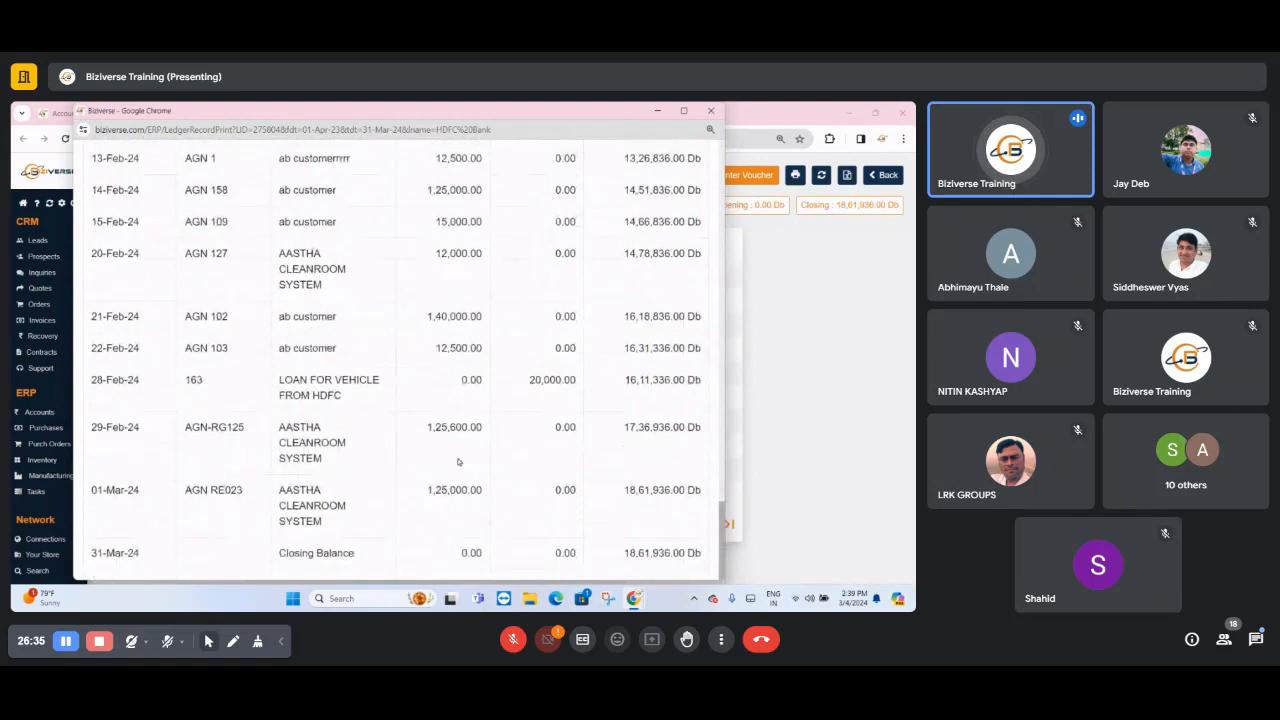
scroll(459, 461, "up", 5)
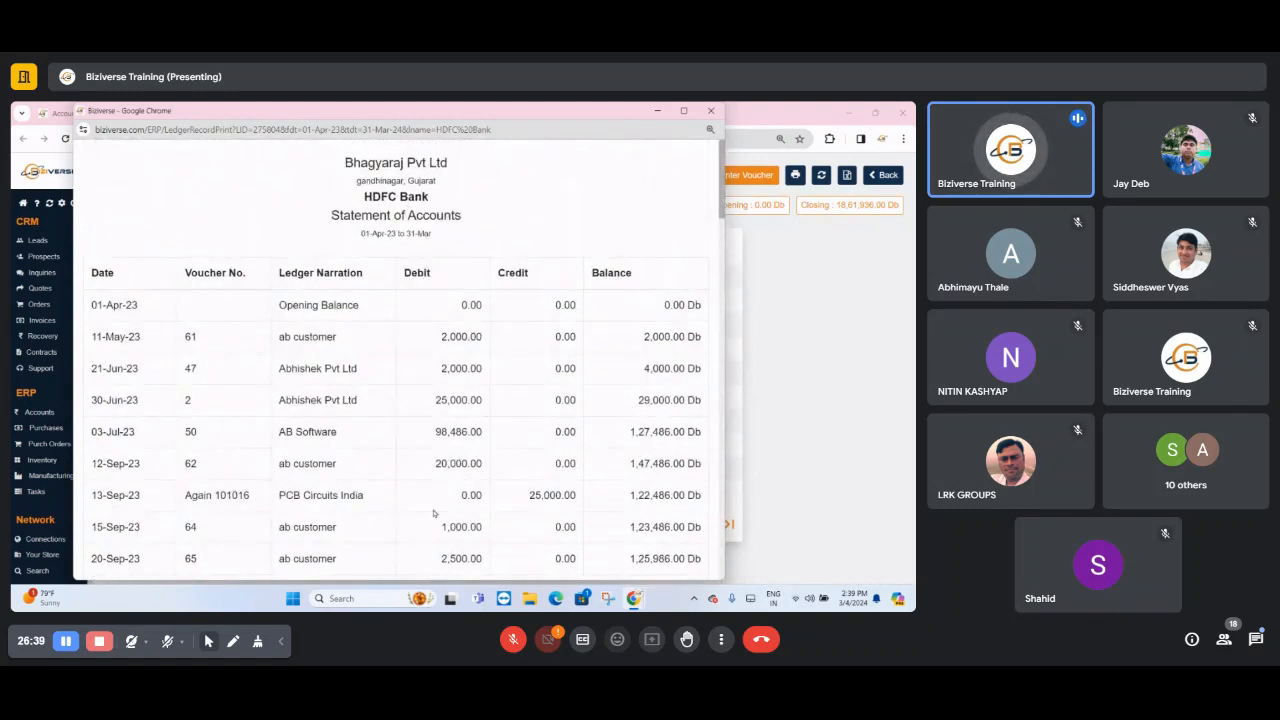
- Review the HDFC Bank Statement of Accounts down to its closing balance, highlight that balance and close the print window
scroll(435, 510, "down", 20)
scroll(517, 513, "down", 3)
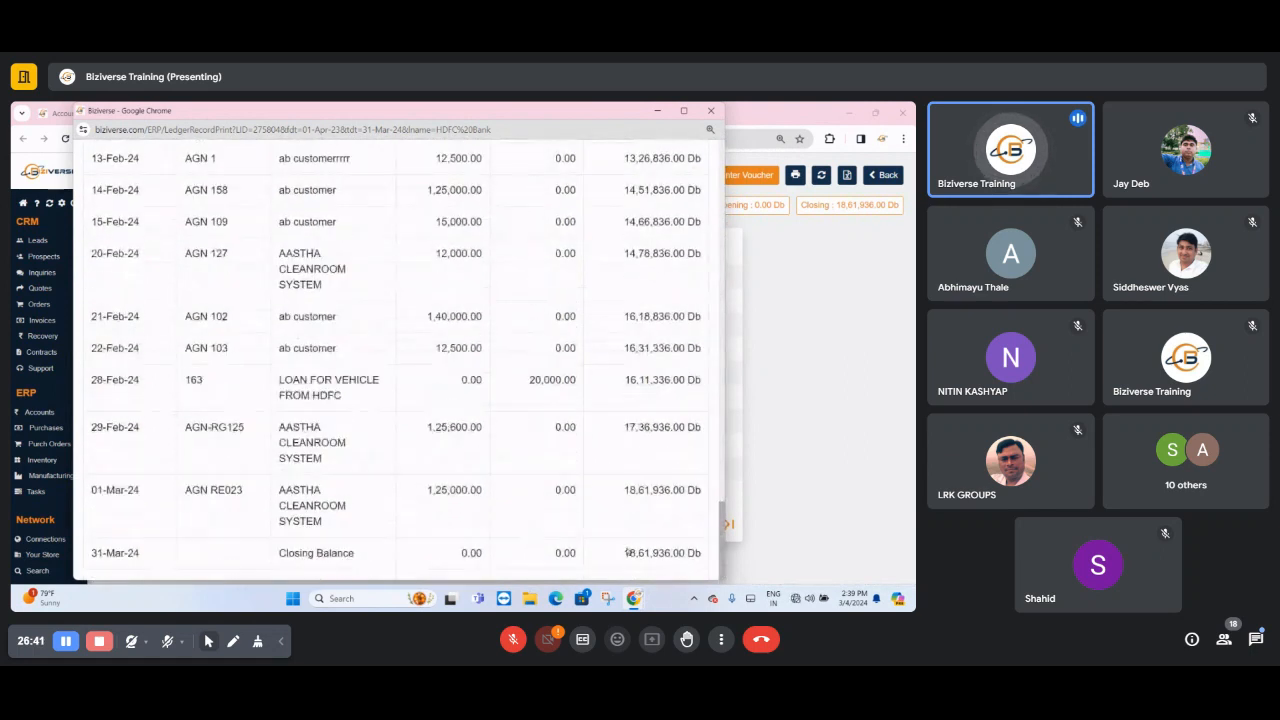
left_click_drag(624, 553, 743, 557)
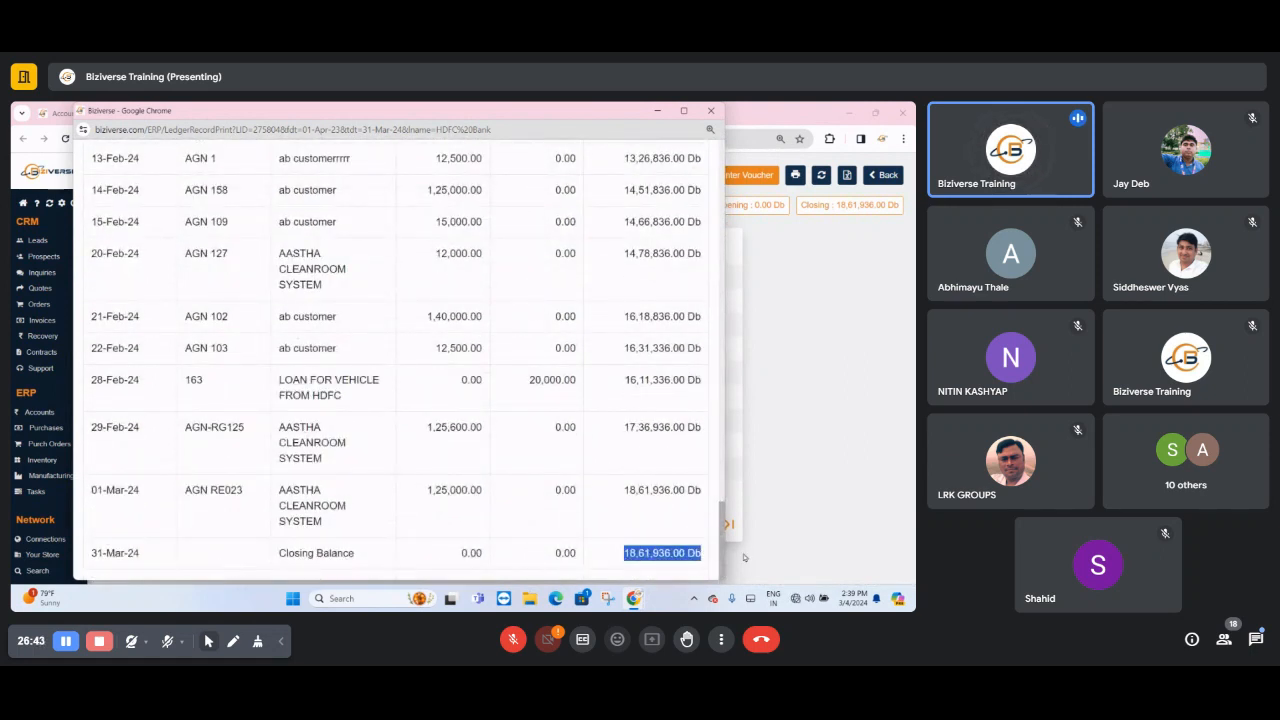
left_click(710, 115)
left_click(634, 598)
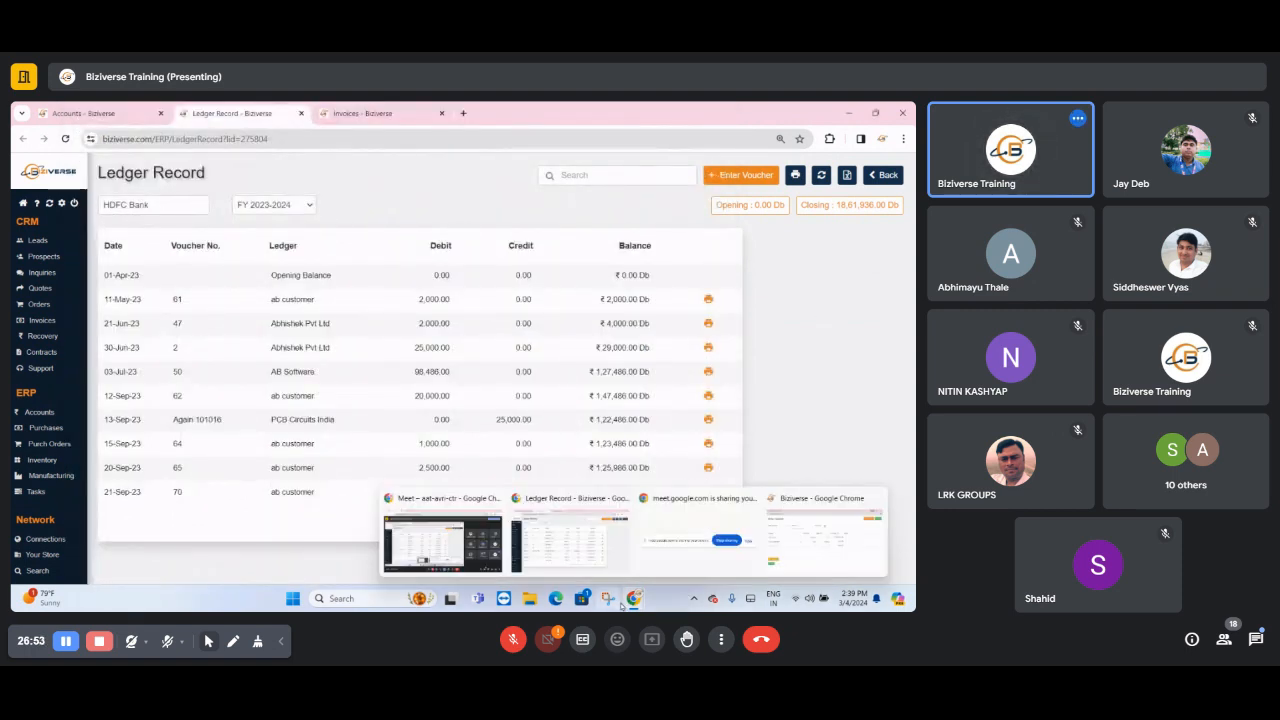
left_click(443, 542)
mouse_move(634, 598)
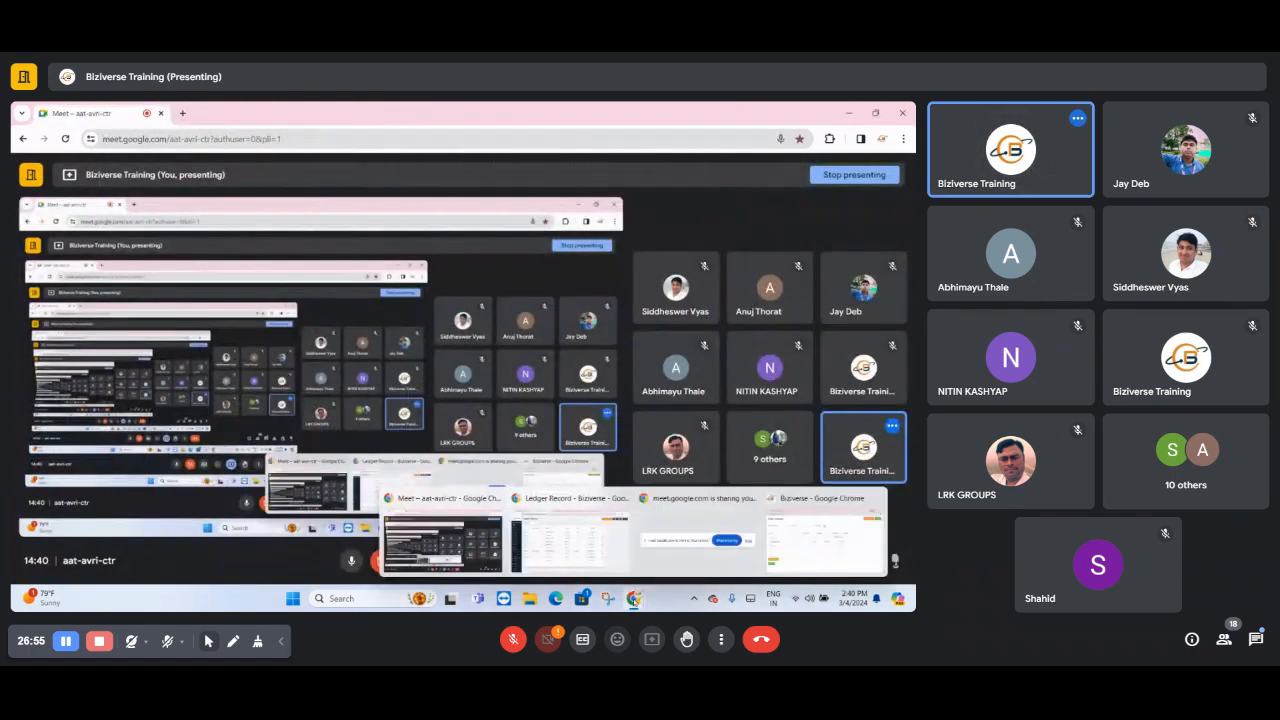
left_click(726, 555)
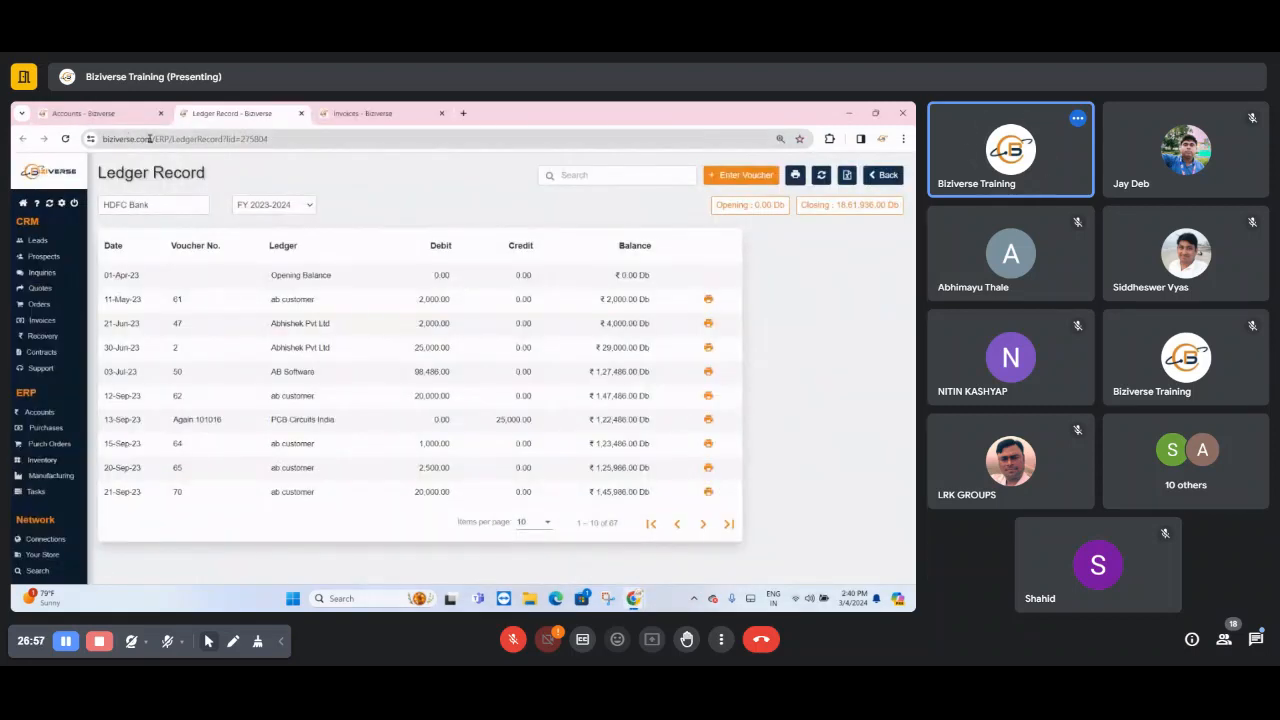
- Return to the Accounts groups and look inside the Customers sub-group of Current Assets and the Indirect Income group
left_click(115, 113)
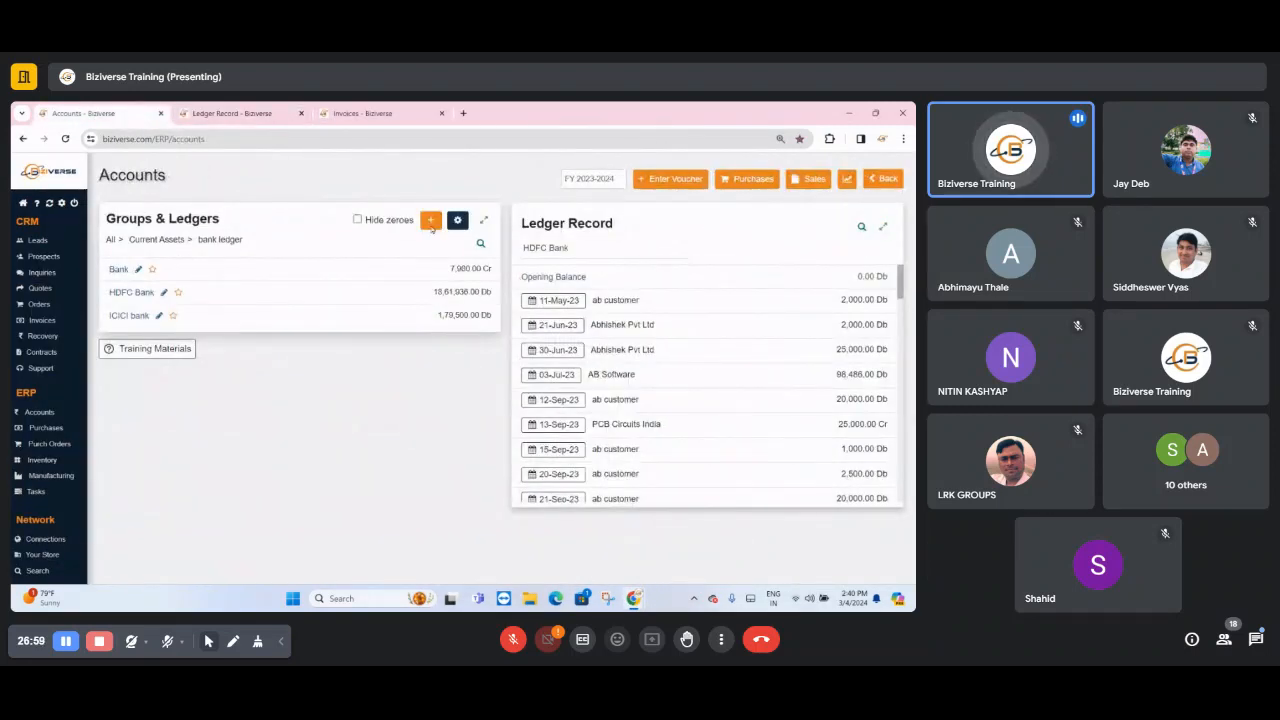
left_click(138, 240)
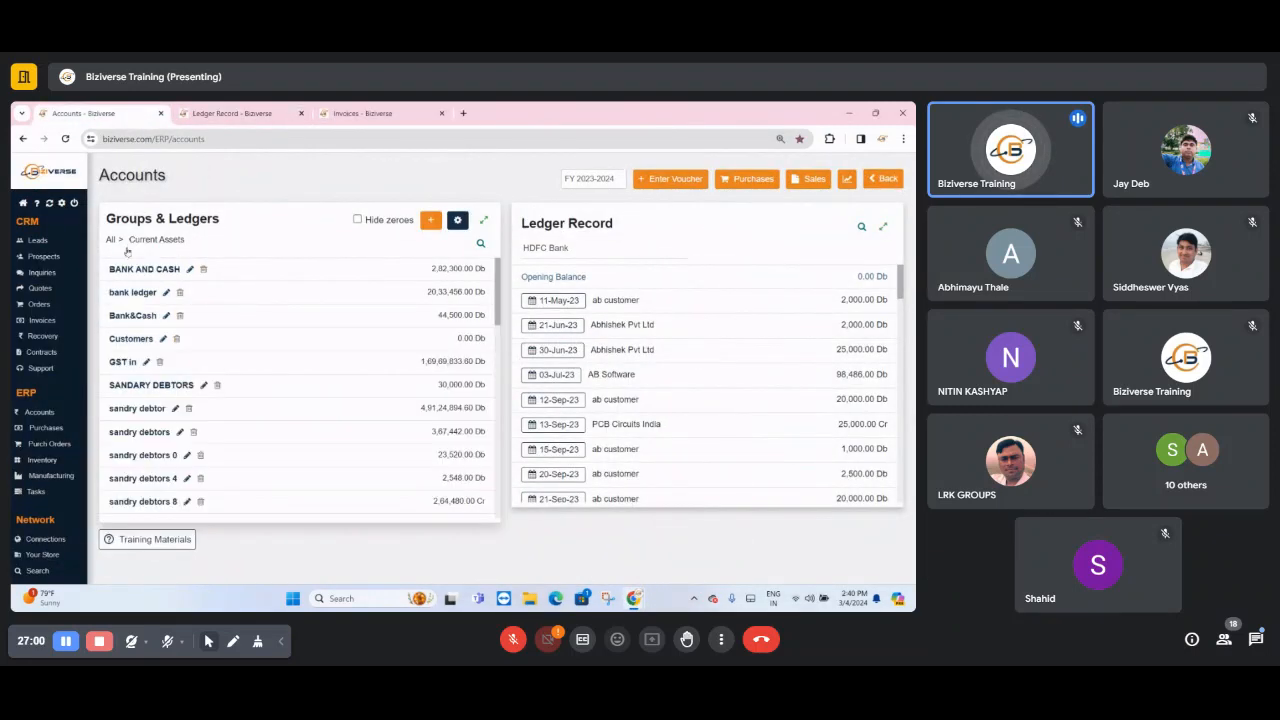
left_click(118, 340)
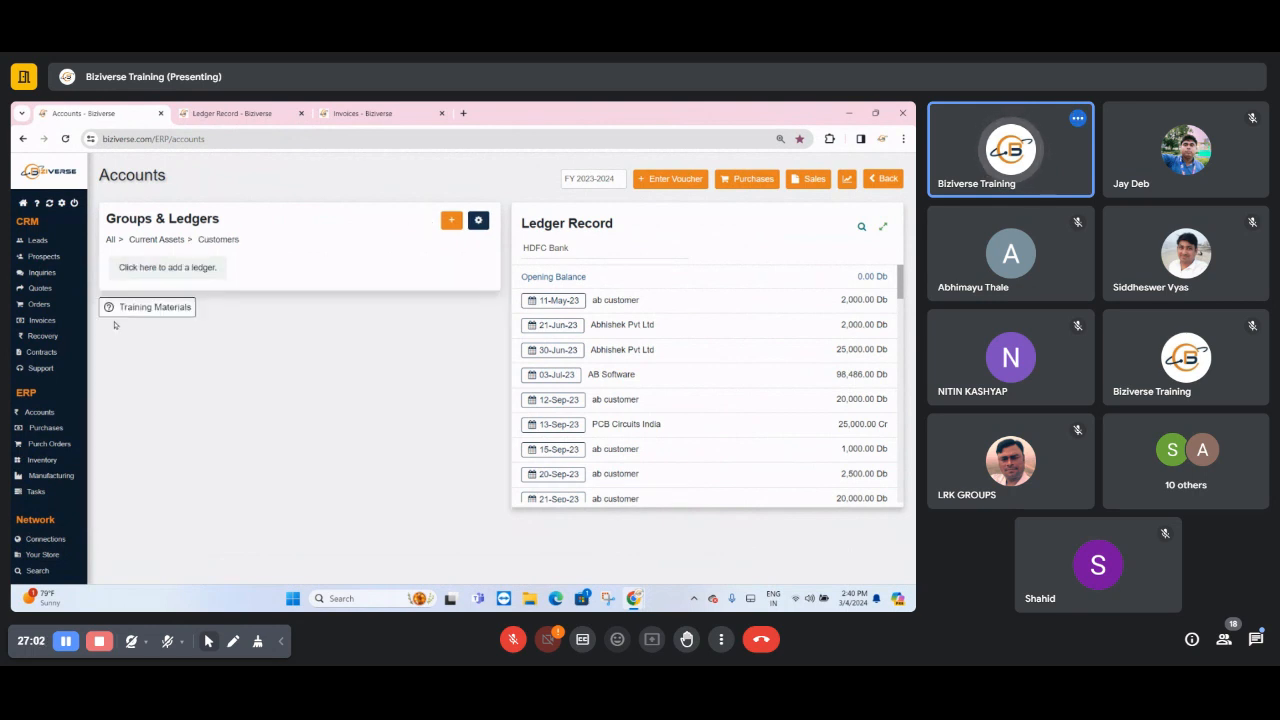
left_click(109, 242)
left_click(130, 386)
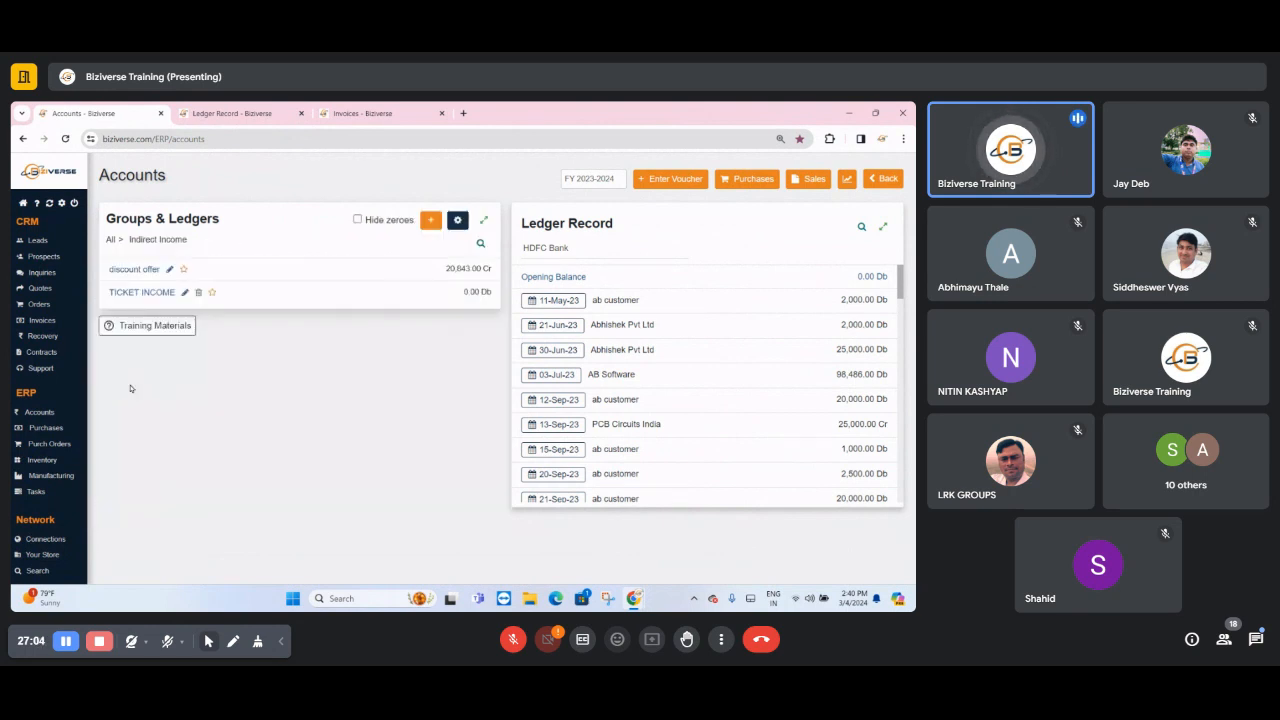
- Open the Sundry Debtors(Customer) sub-group under Current Assets and view the MORVEL LABORATORIES ledger record
left_click(110, 244)
left_click(114, 255)
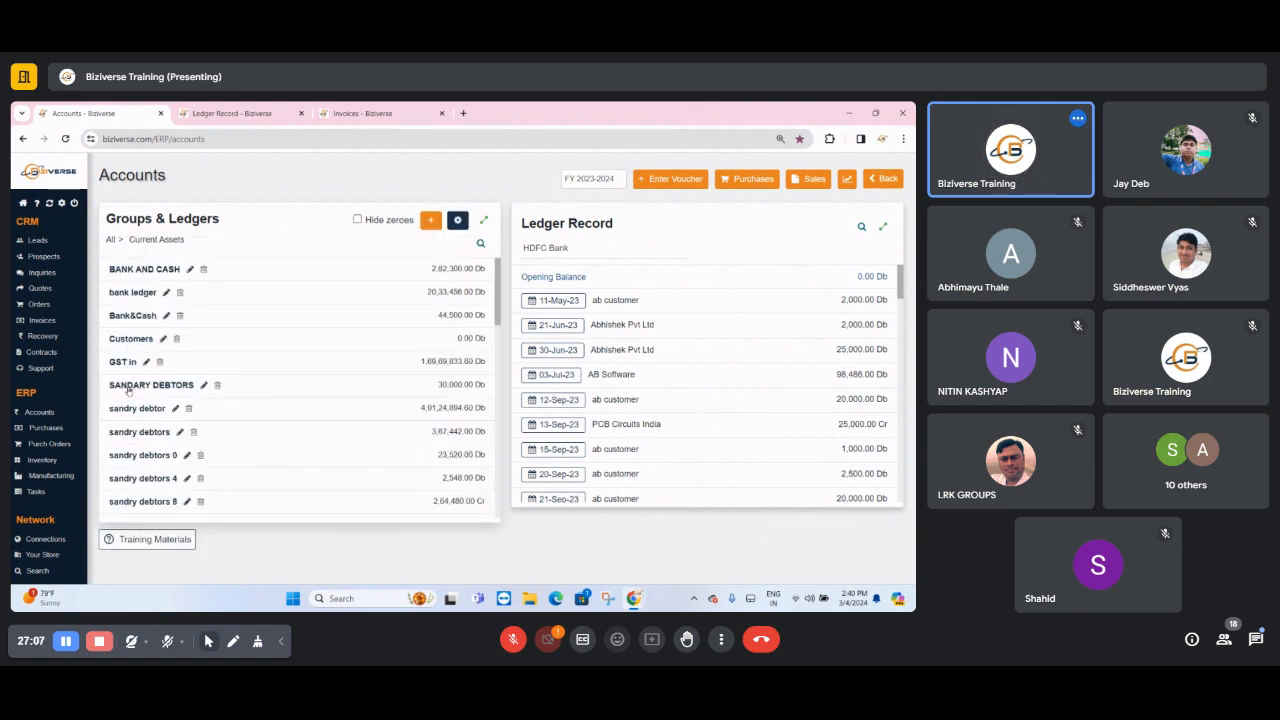
scroll(122, 425, "down", 1)
scroll(122, 425, "down", 10)
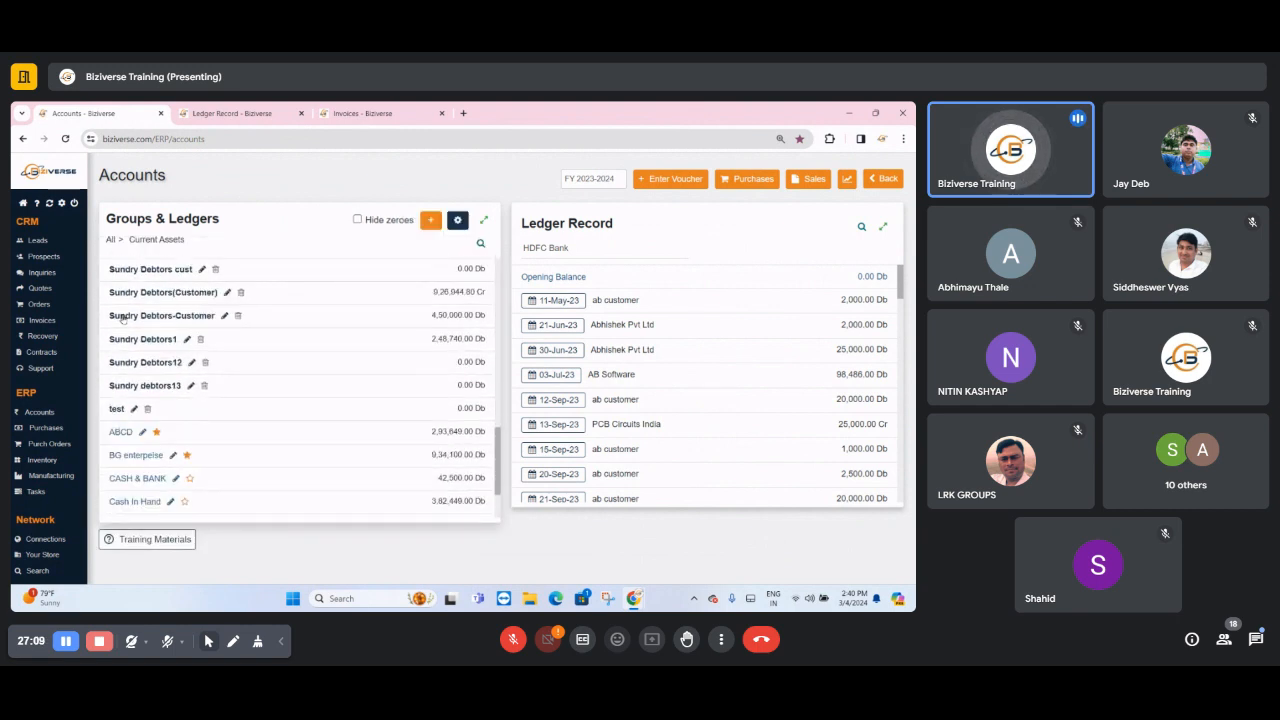
left_click(134, 298)
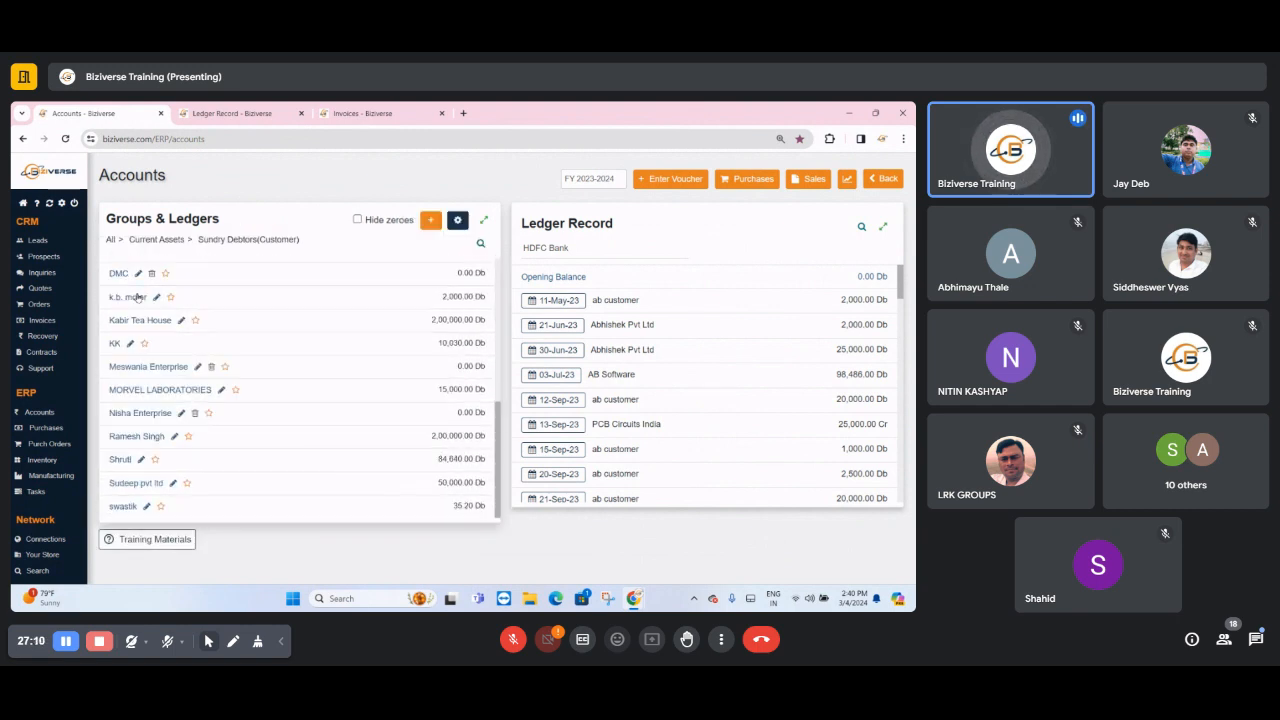
left_click(133, 390)
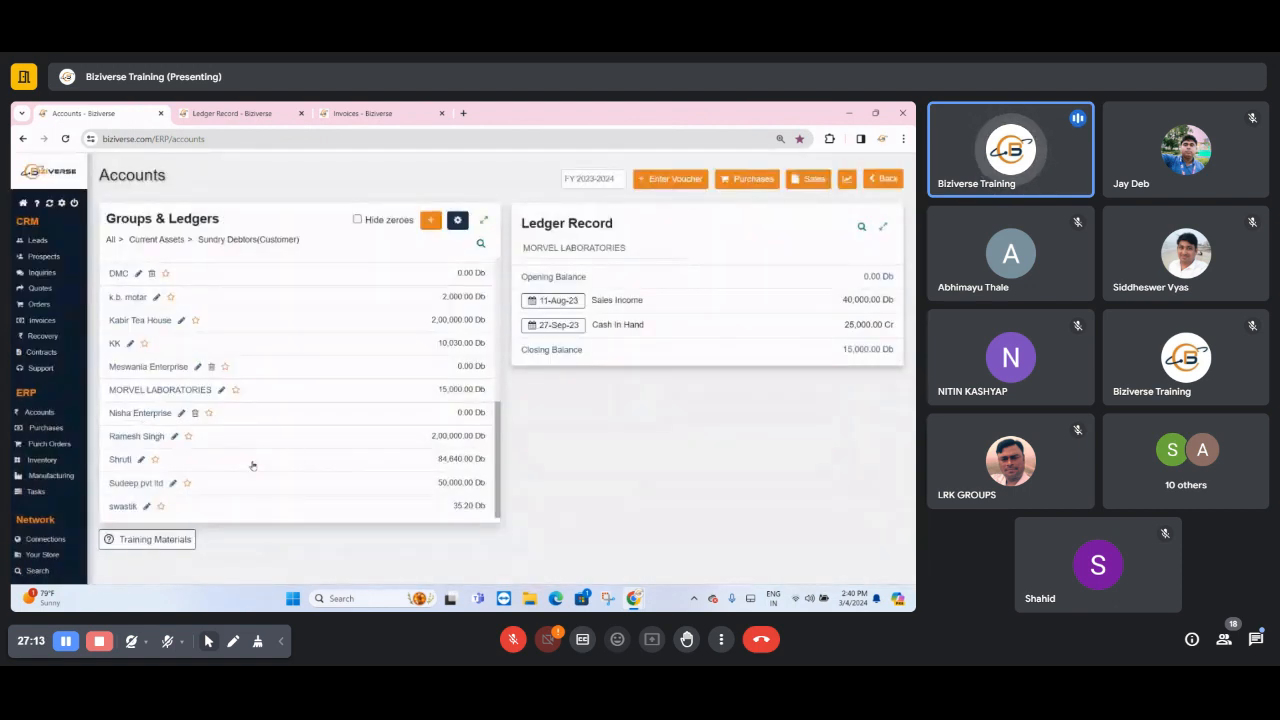
triple_click(603, 238)
triple_click(591, 250)
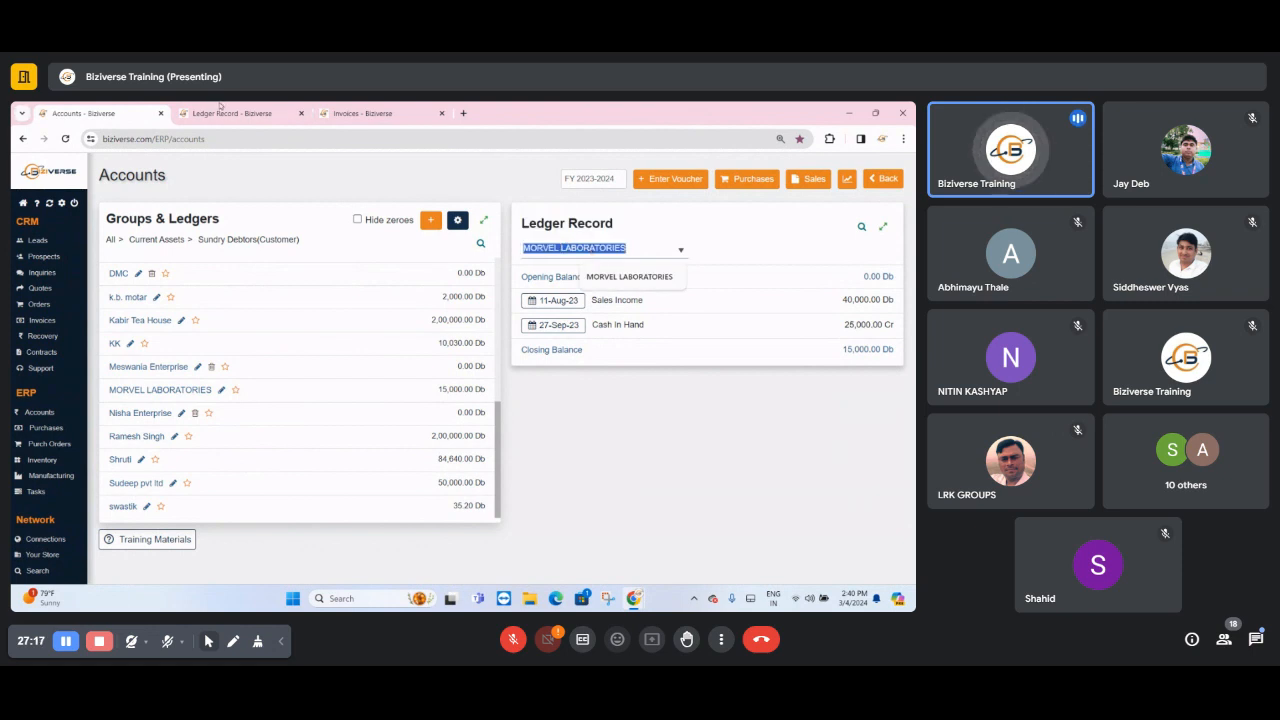
- Return to the Accounts overview and open the Balance Sheet, Profit & Loss and Trial Balance reports in separate tabs
left_click(36, 412)
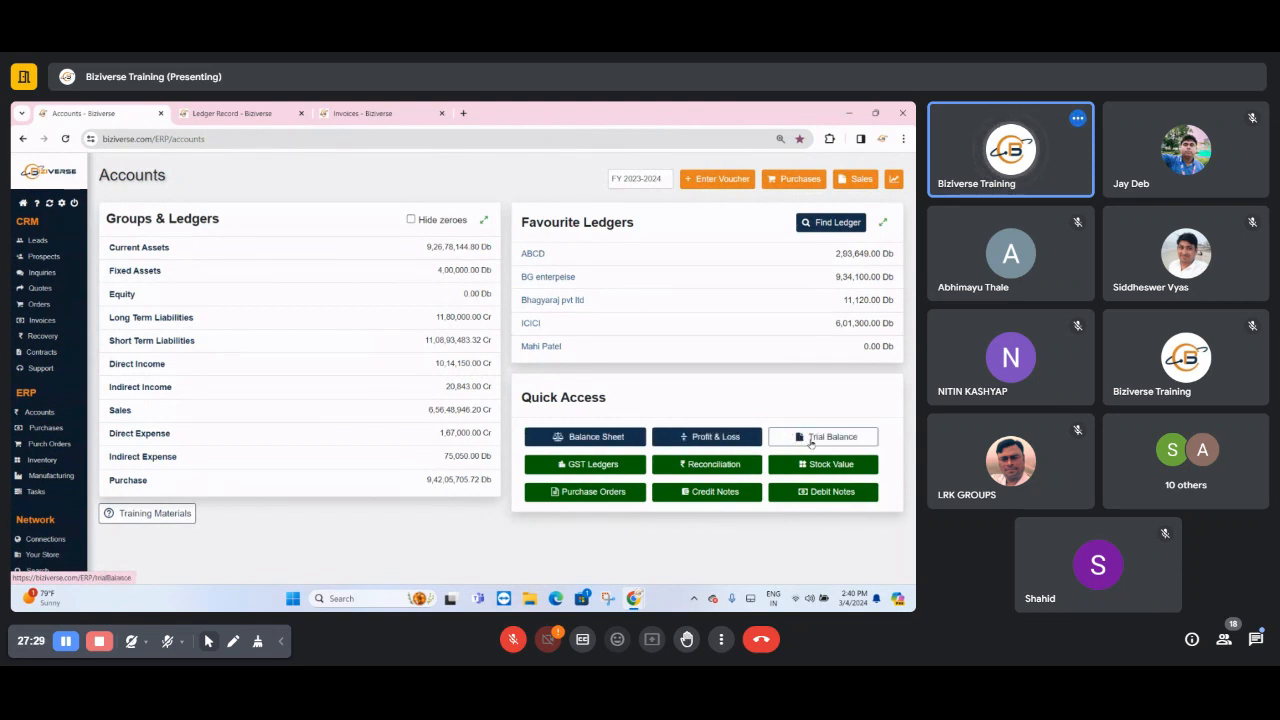
left_click(811, 437)
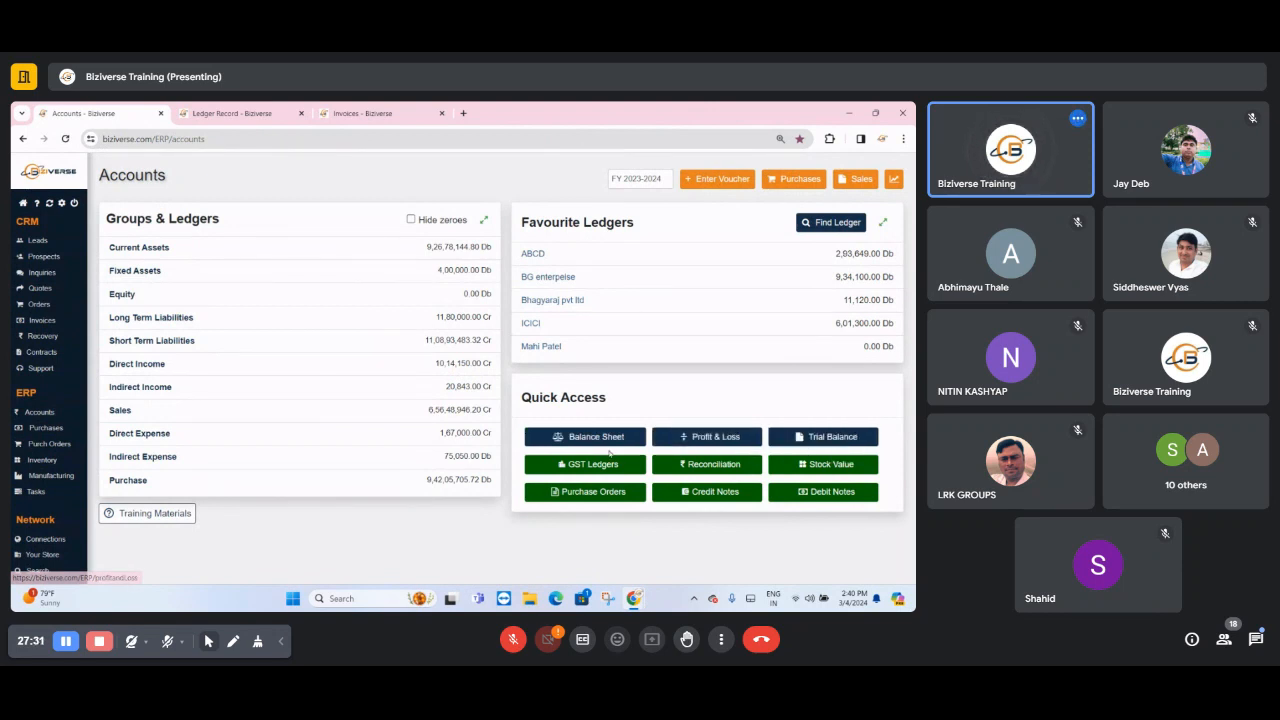
left_click(80, 113)
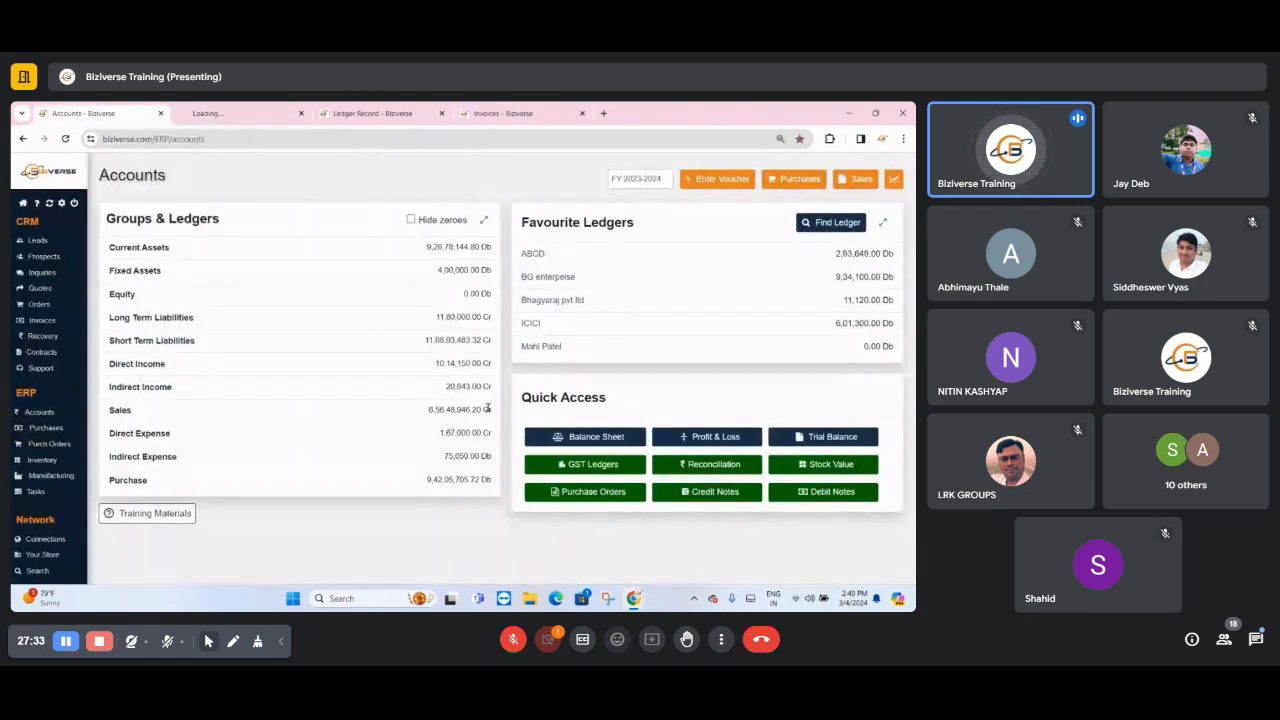
left_click(706, 437)
left_click(120, 114)
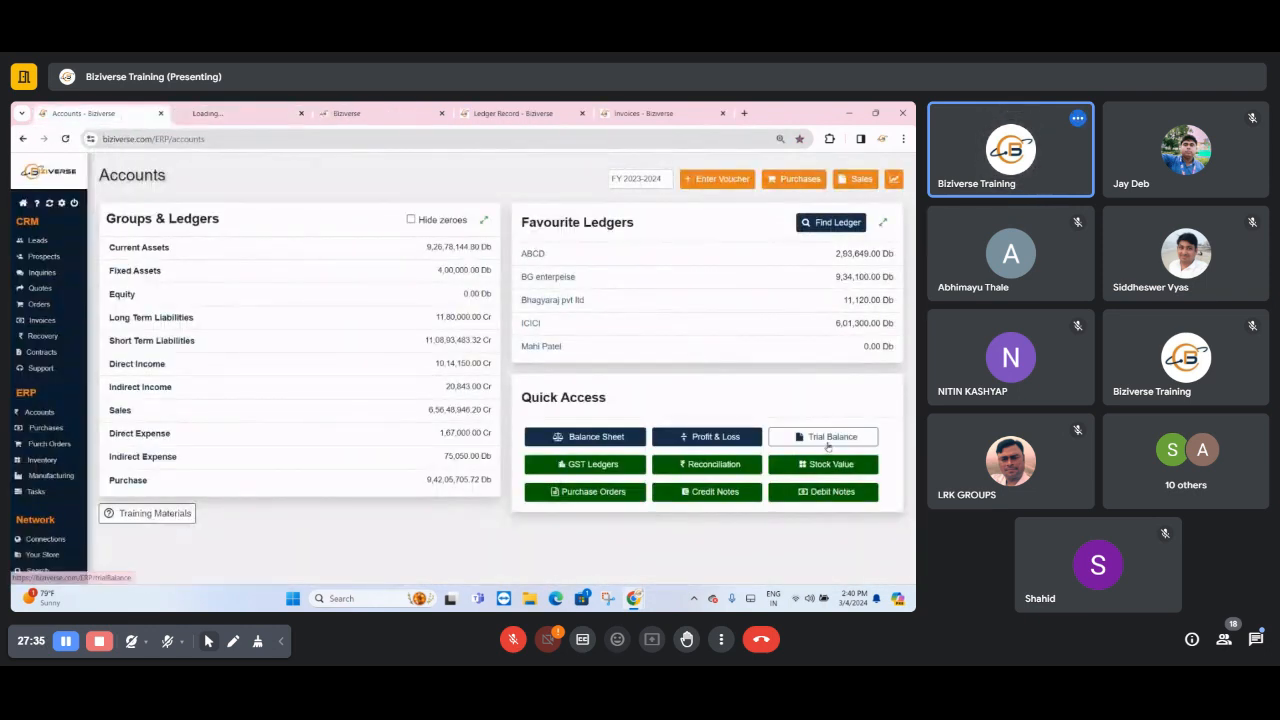
left_click(822, 437)
- View the Balance Sheet for FY 2023-2024 with all its groups expanded
left_click(463, 114)
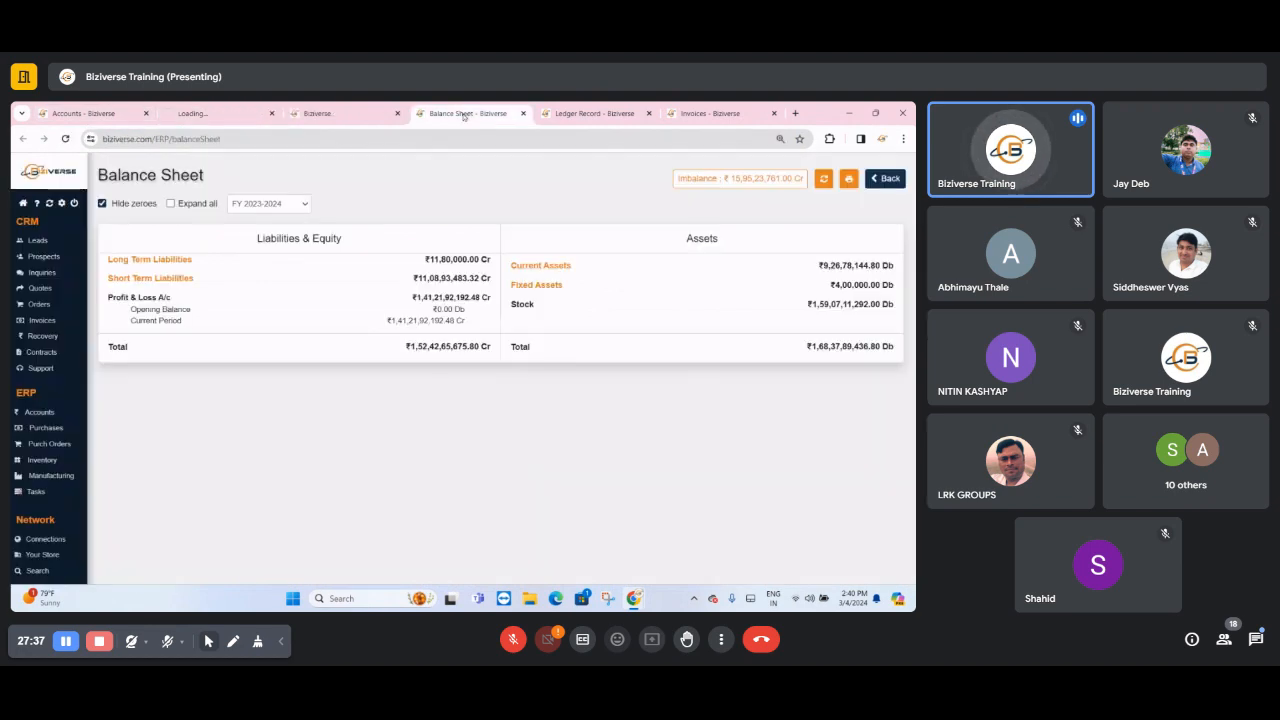
triple_click(197, 204)
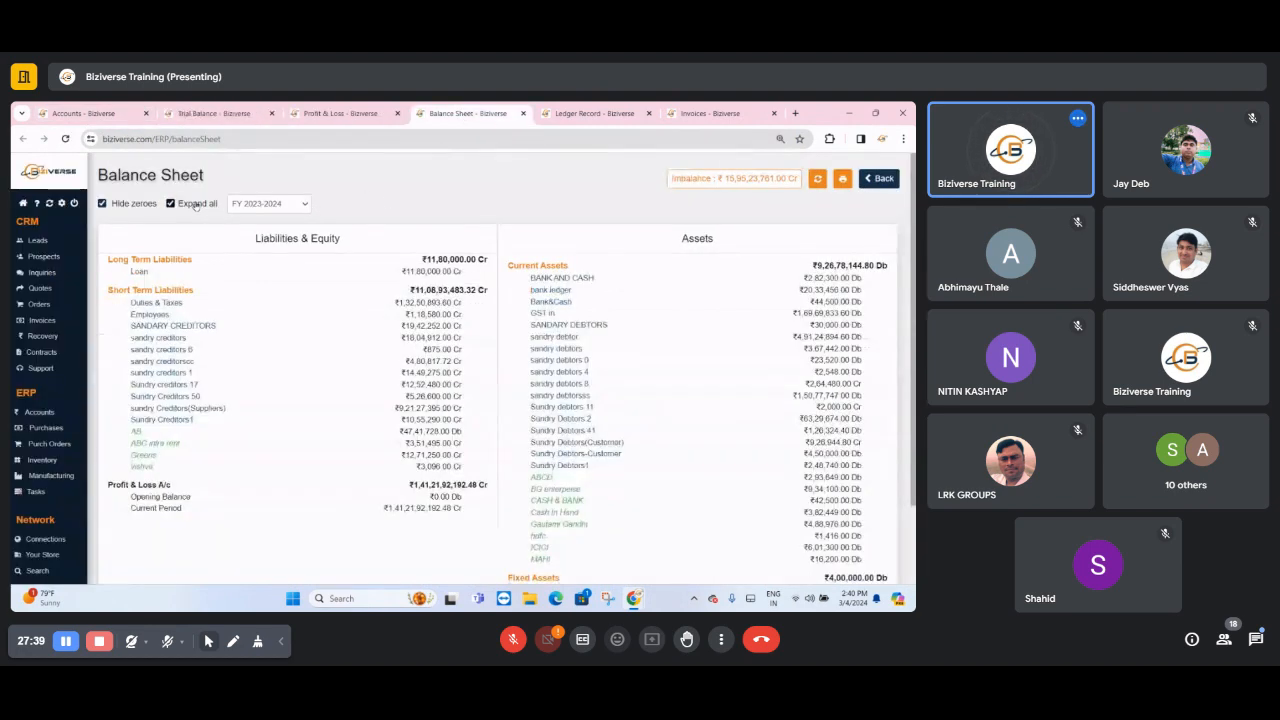
left_click(196, 204)
double_click(196, 204)
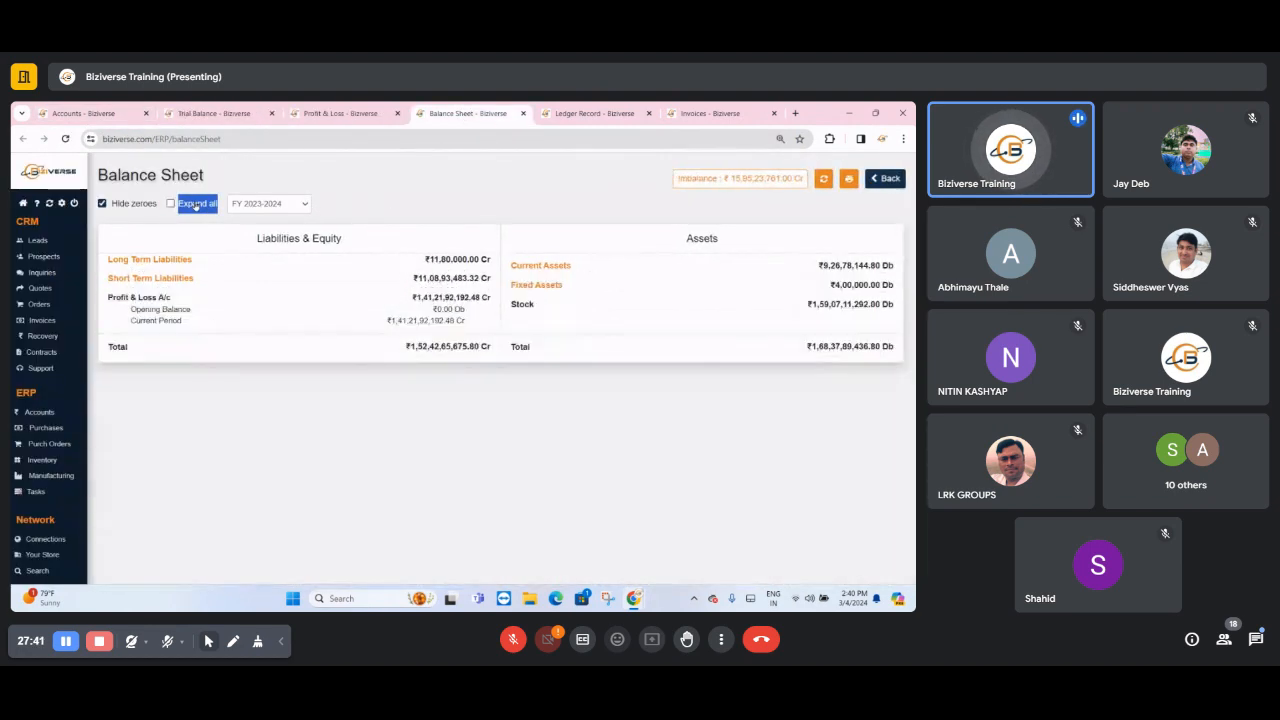
left_click(196, 204)
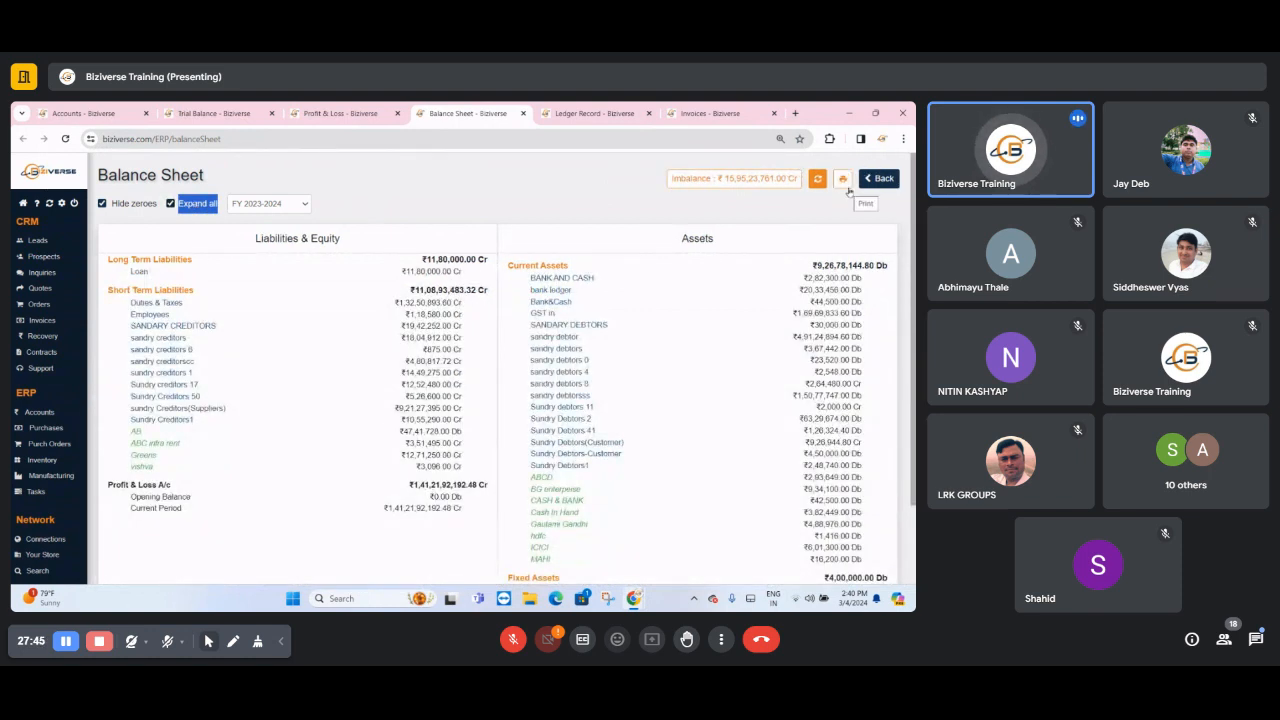
- Examine the Profit & Loss report, and read through the Trial Balance down to the sundry Creditors(Suppliers) ledgers
left_click(335, 113)
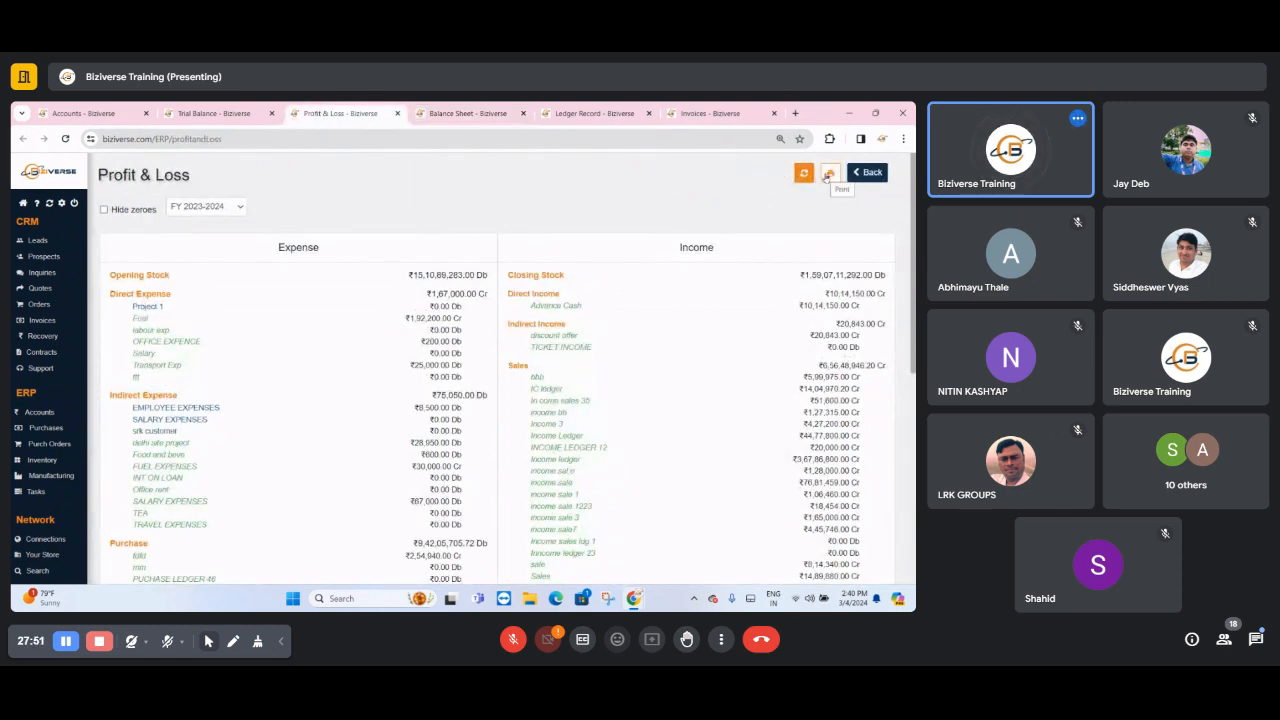
left_click(229, 108)
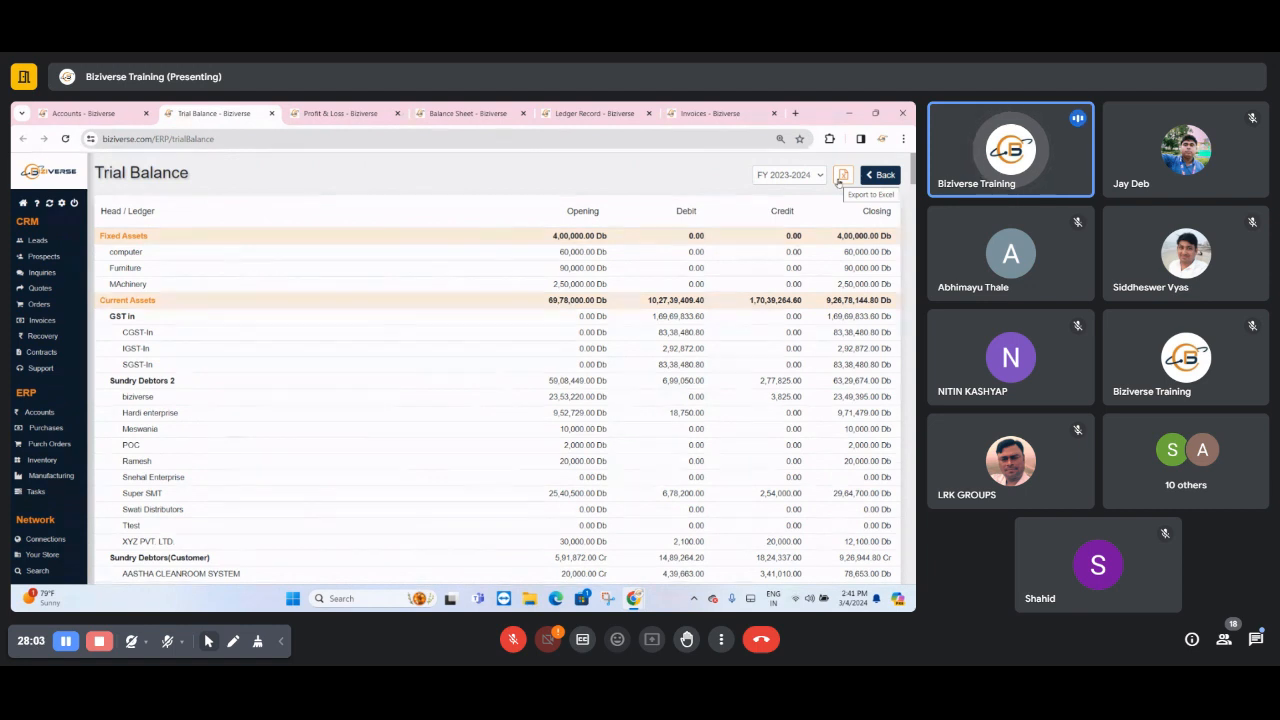
scroll(305, 348, "down", 15)
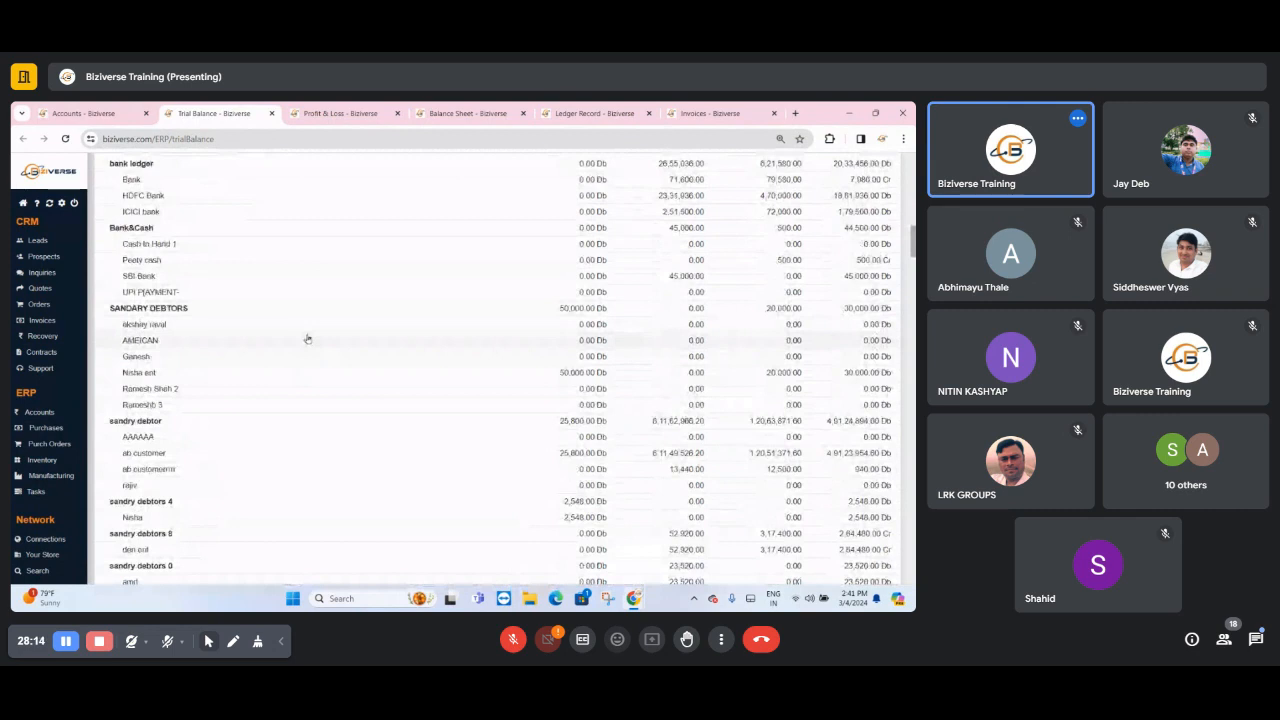
scroll(323, 363, "down", 10)
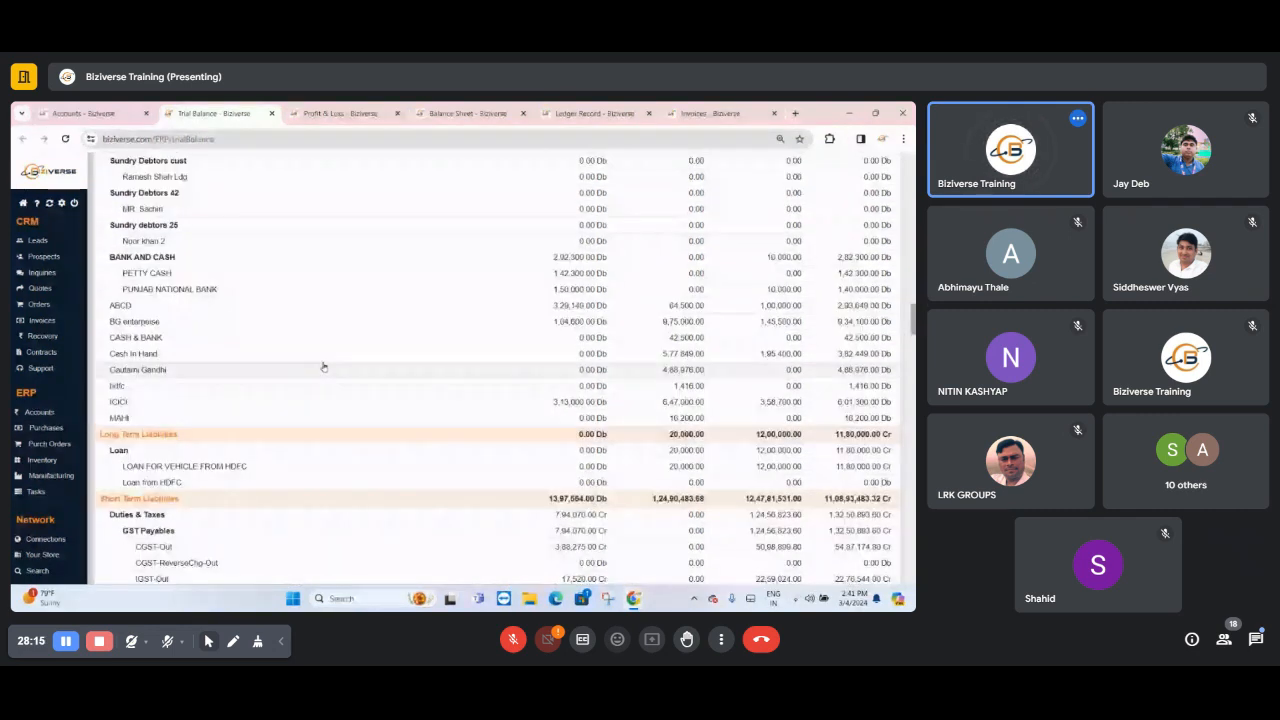
scroll(298, 361, "down", 5)
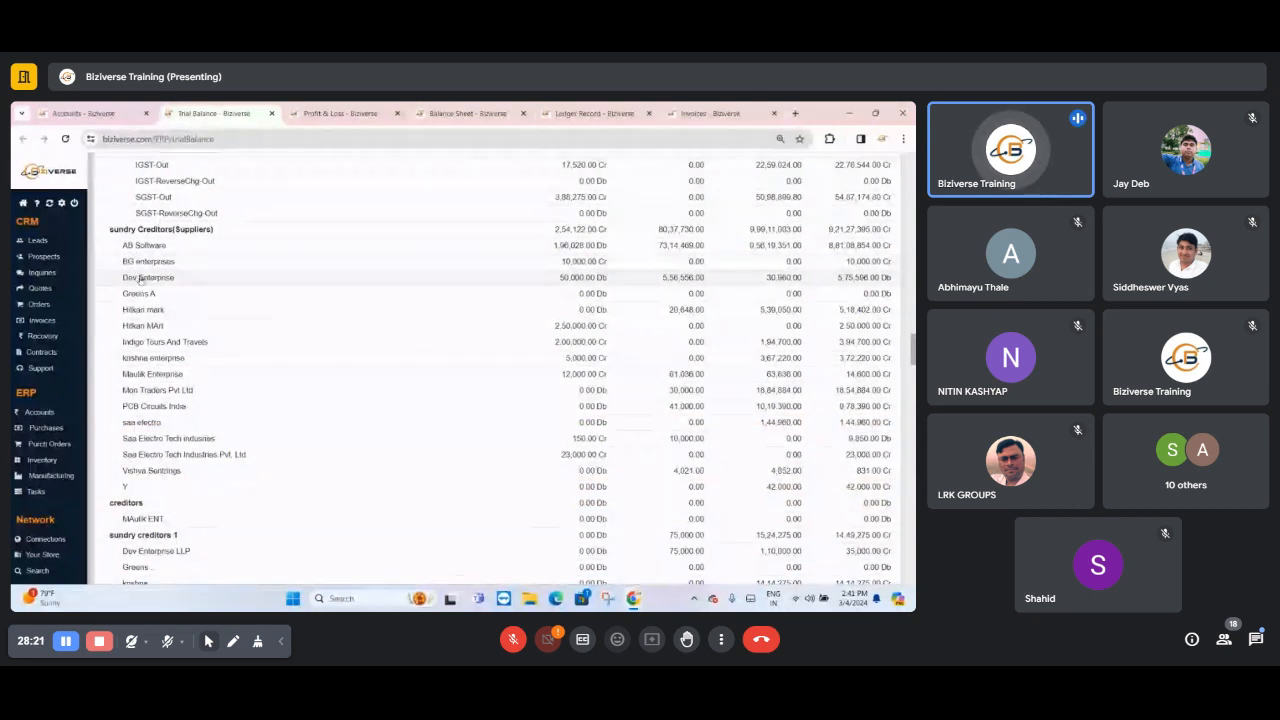
- View the Dev Enterprise ledger record from the Trial Balance, and close every tab except Accounts and Trial Balance
left_click(140, 279)
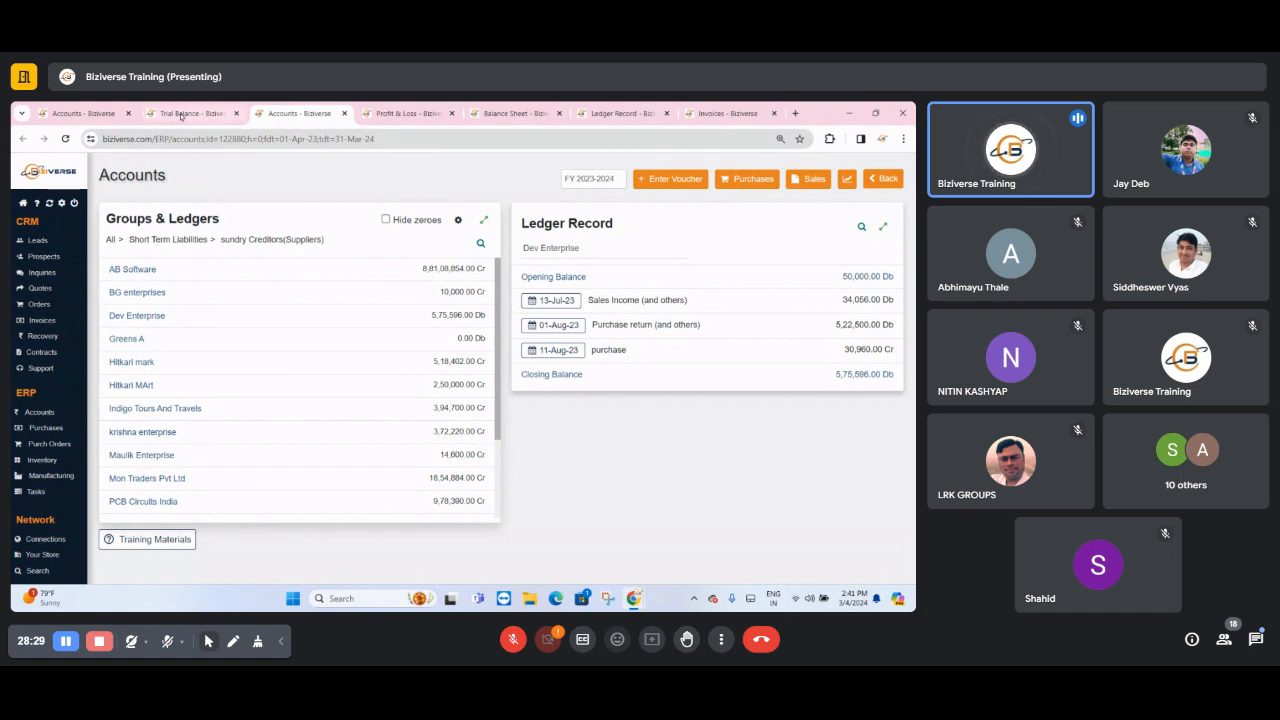
left_click(190, 113)
left_click(344, 113)
left_click(344, 113)
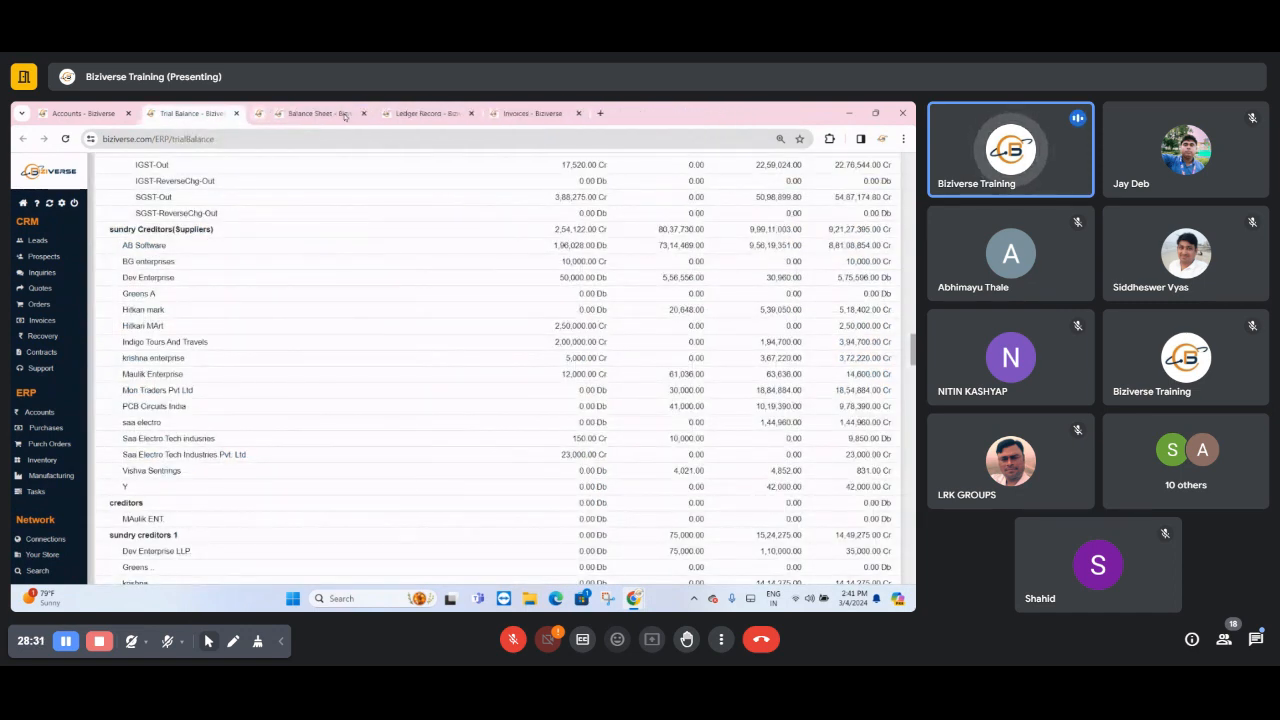
left_click(344, 113)
left_click(344, 113)
left_click(344, 113)
- Try the Other date range on the Trial Balance, and set the period back to FY 2023-2024
scroll(329, 323, "up", 4)
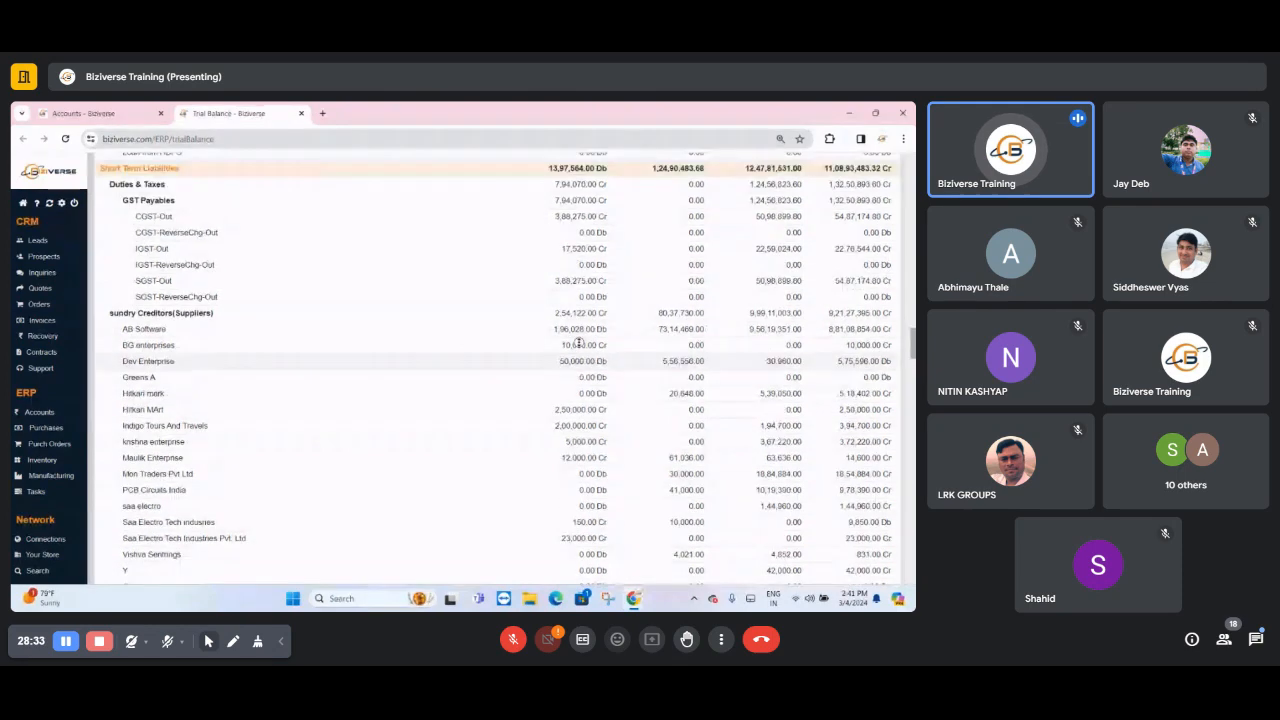
scroll(330, 330, "up", 3)
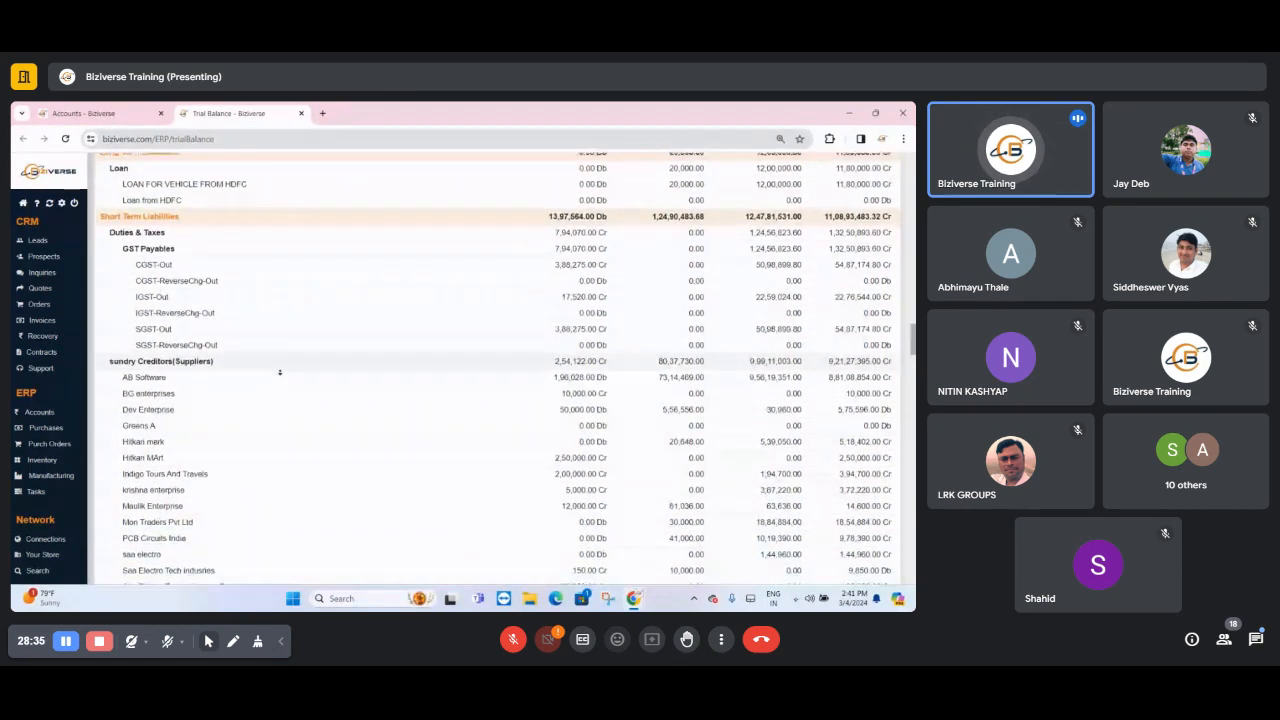
scroll(336, 365, "up", 10)
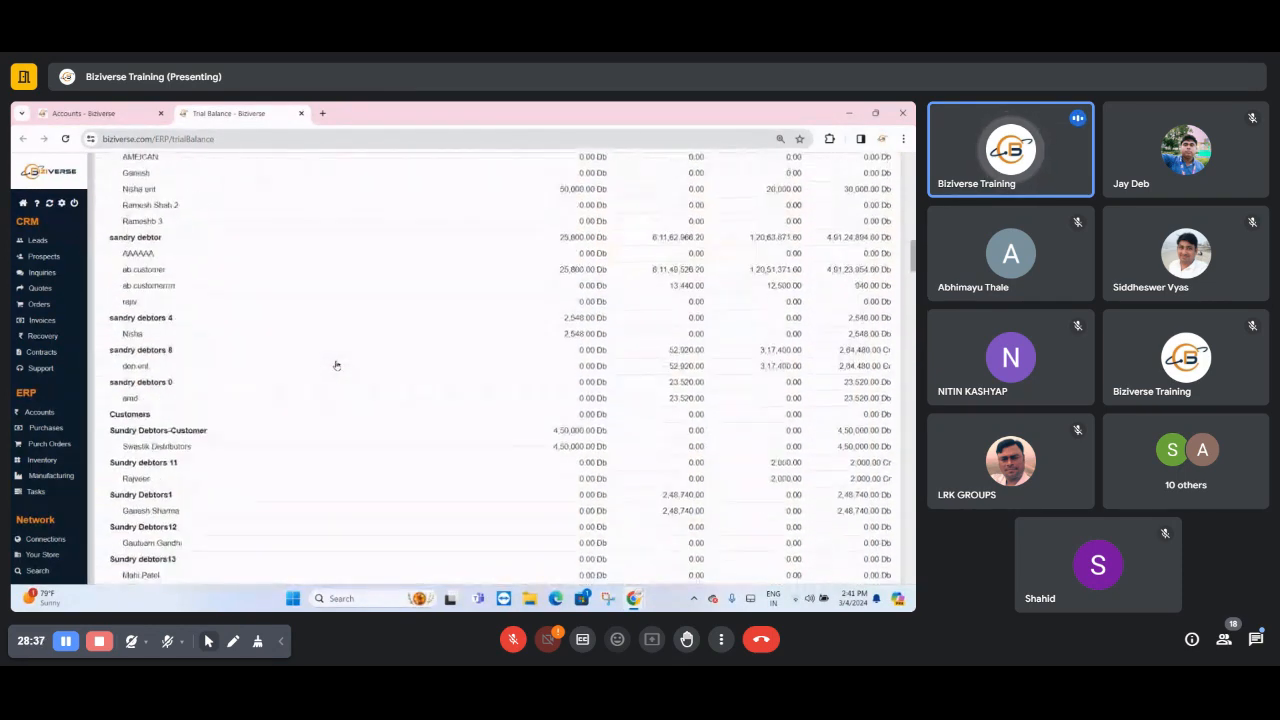
scroll(336, 365, "up", 10)
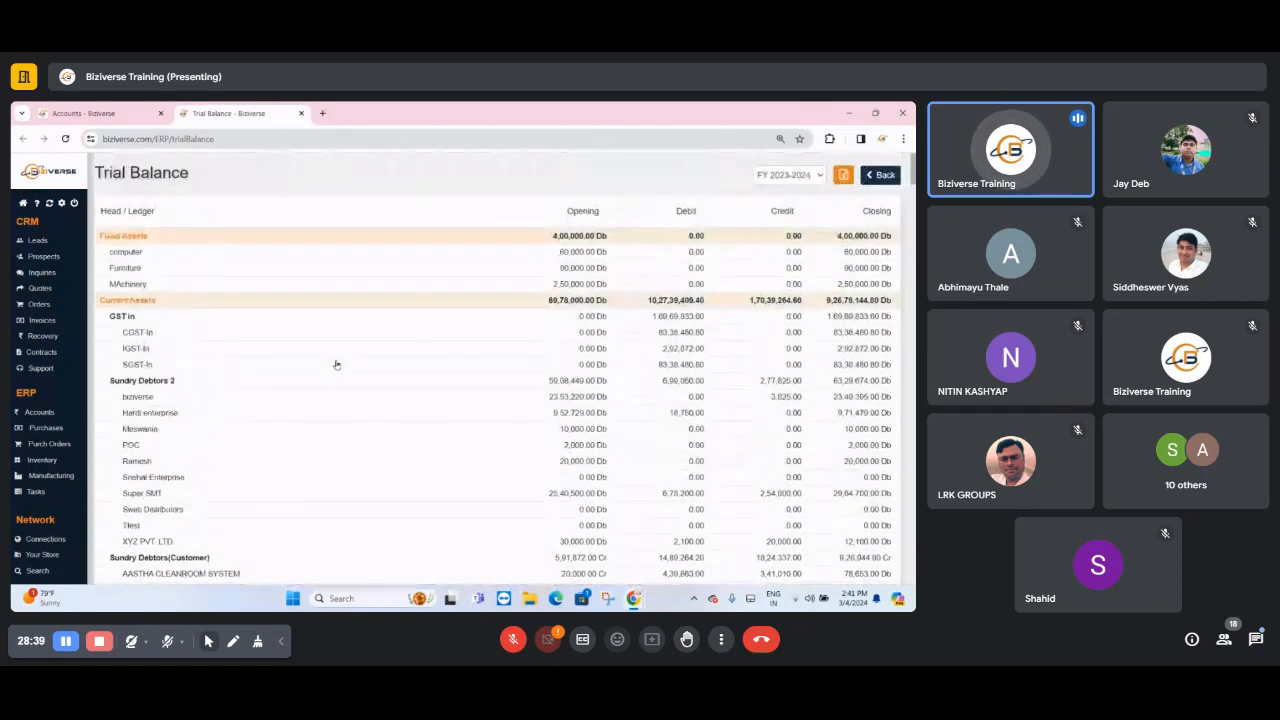
left_click(803, 176)
left_click(803, 176)
left_click(803, 176)
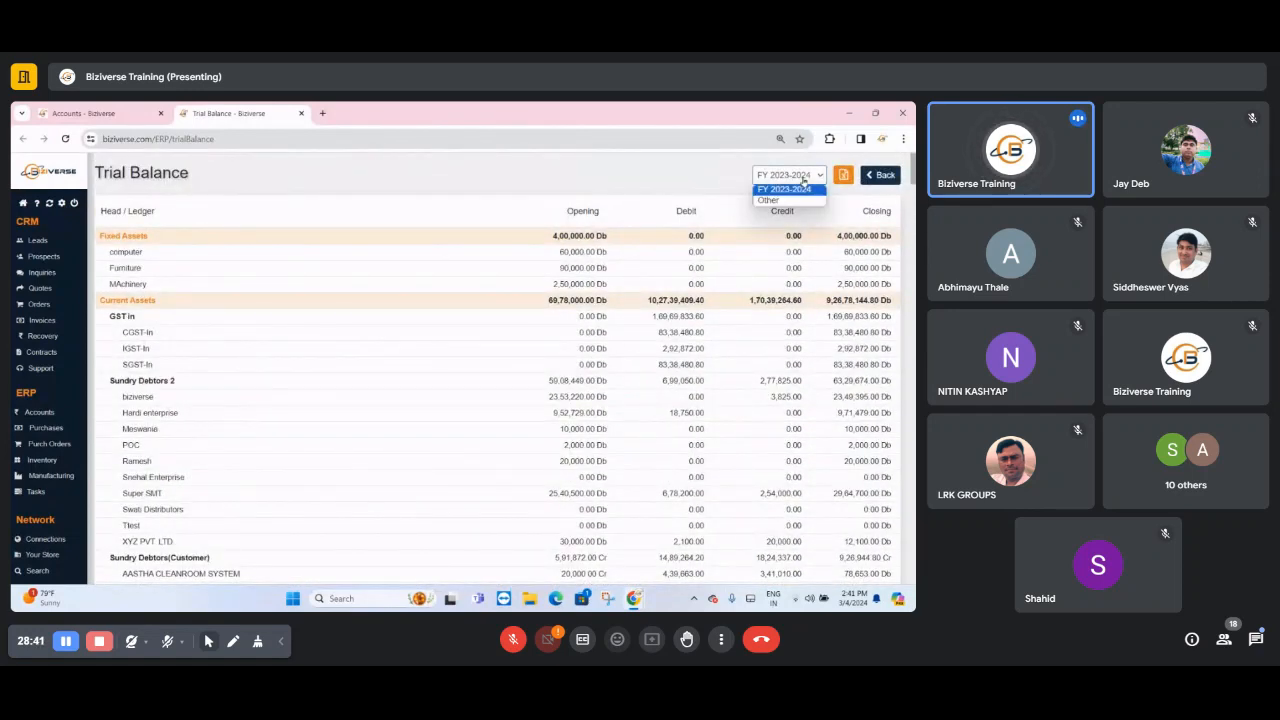
left_click(787, 200)
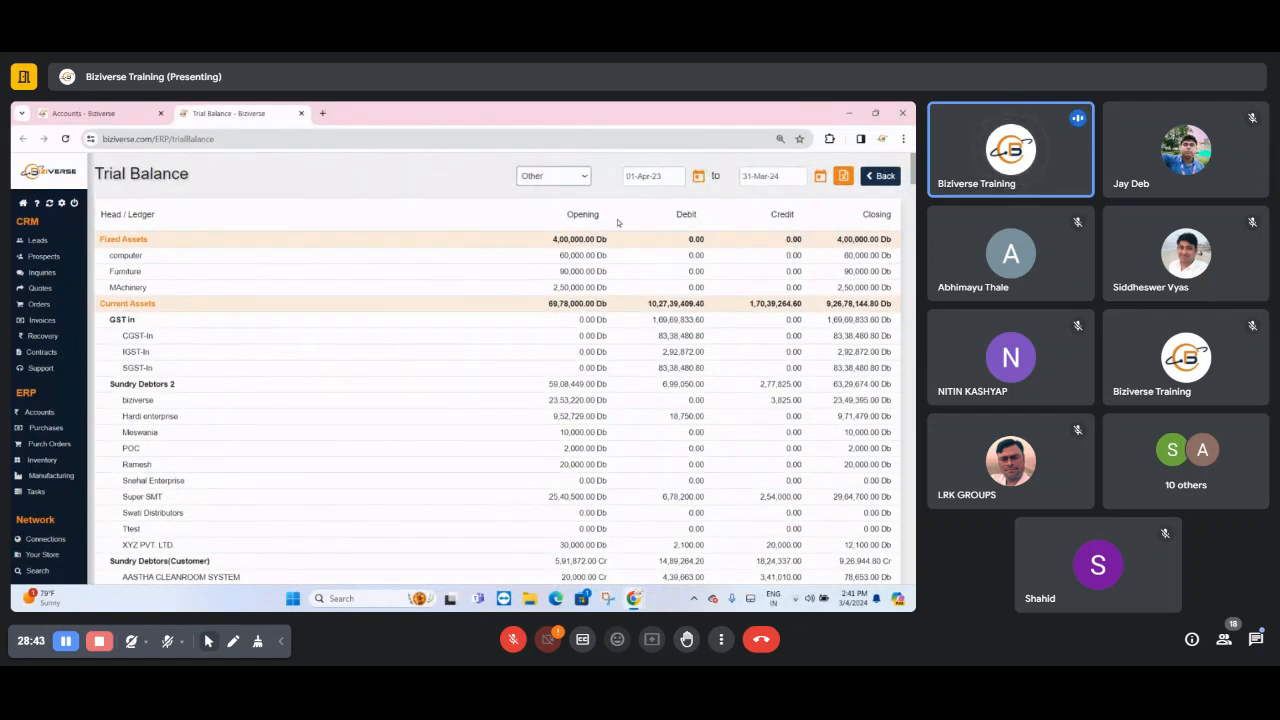
left_click(585, 178)
left_click(580, 192)
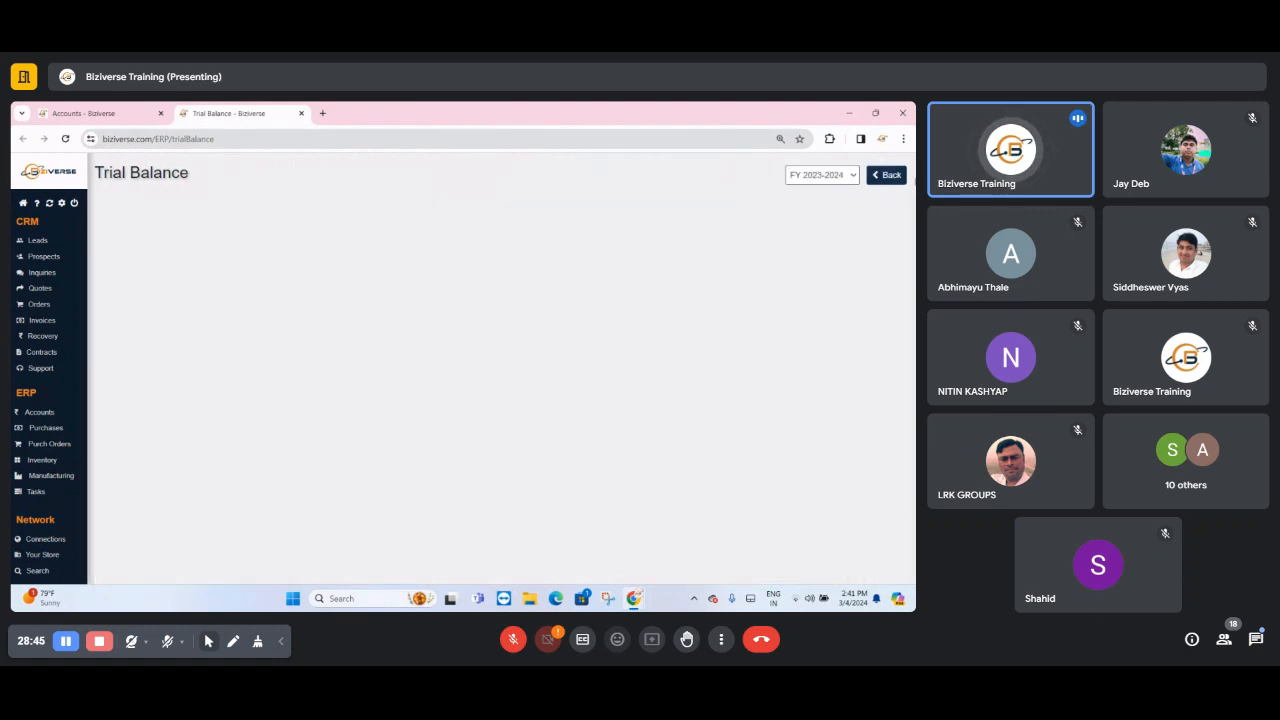
- Return to the Accounts overview, close the Trial Balance tab and check the financial year selection
left_click(112, 113)
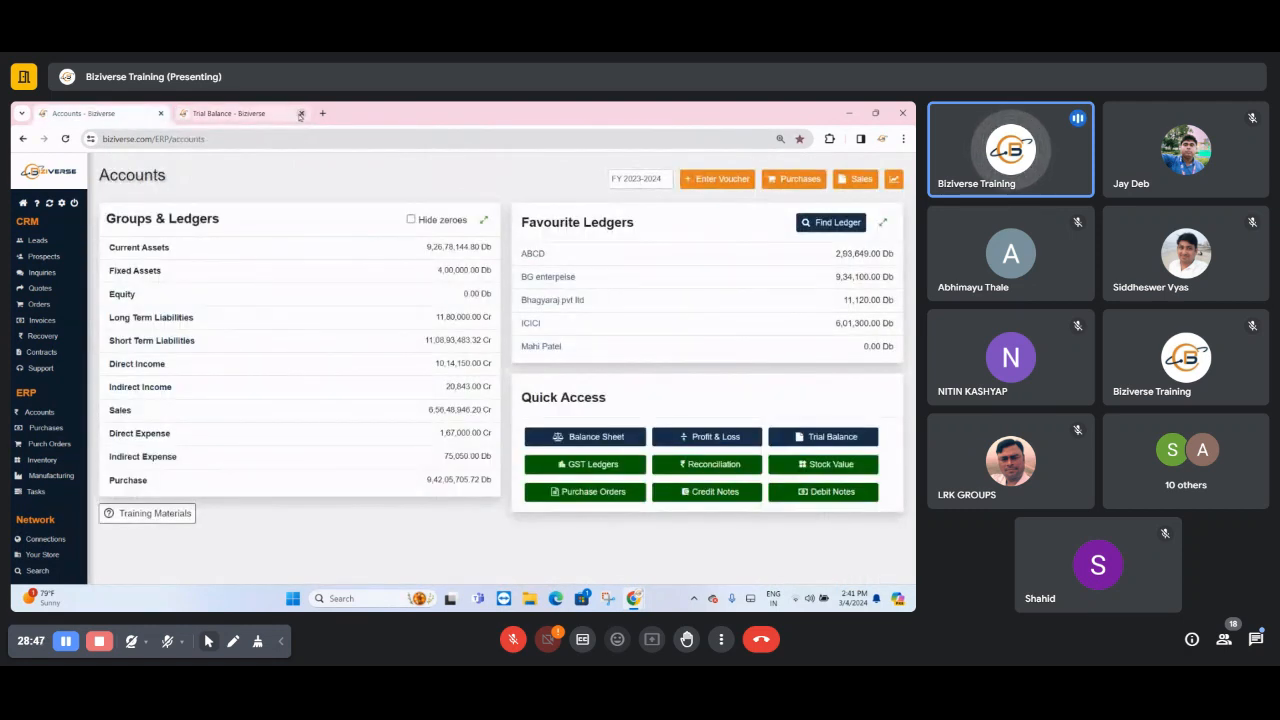
left_click(301, 113)
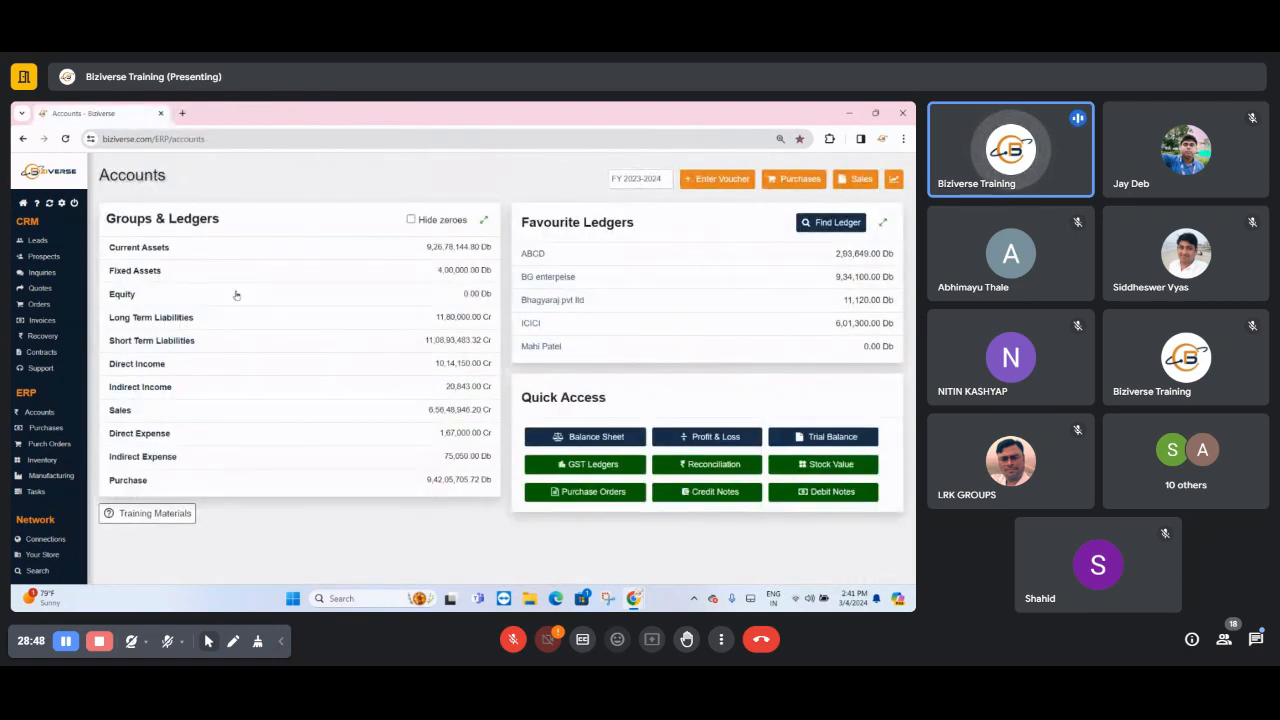
left_click(660, 179)
left_click(564, 192)
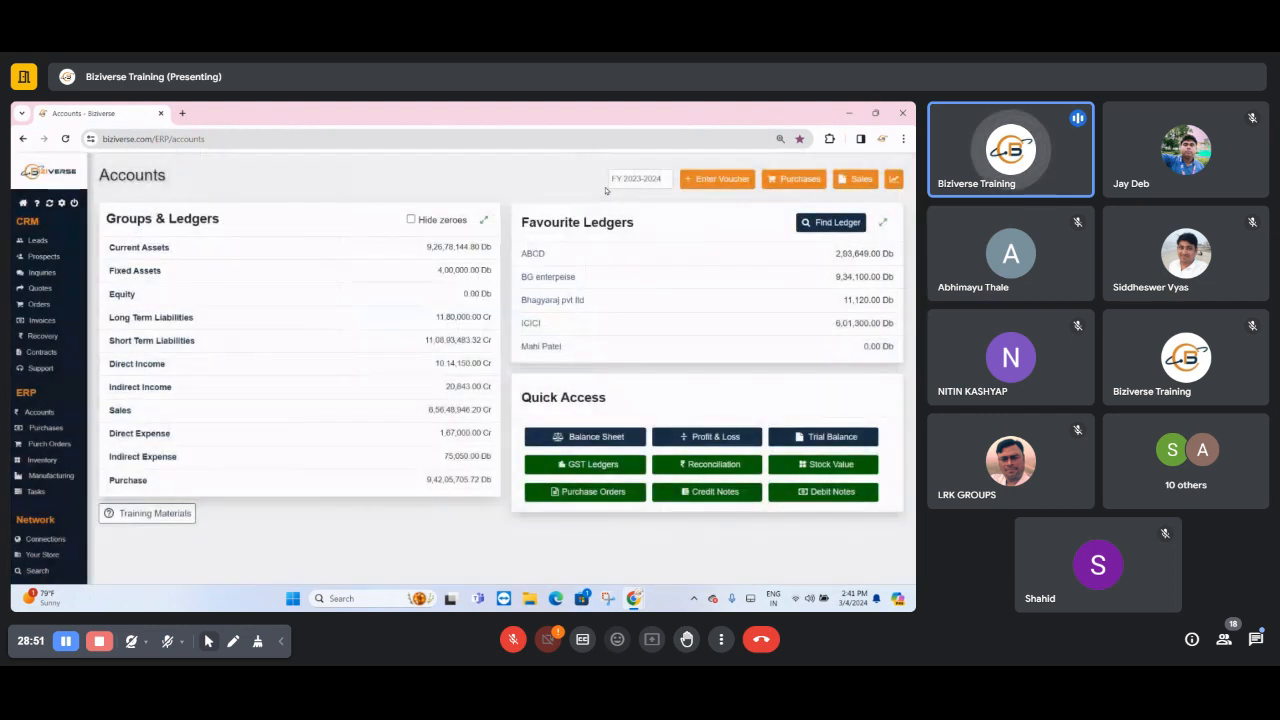
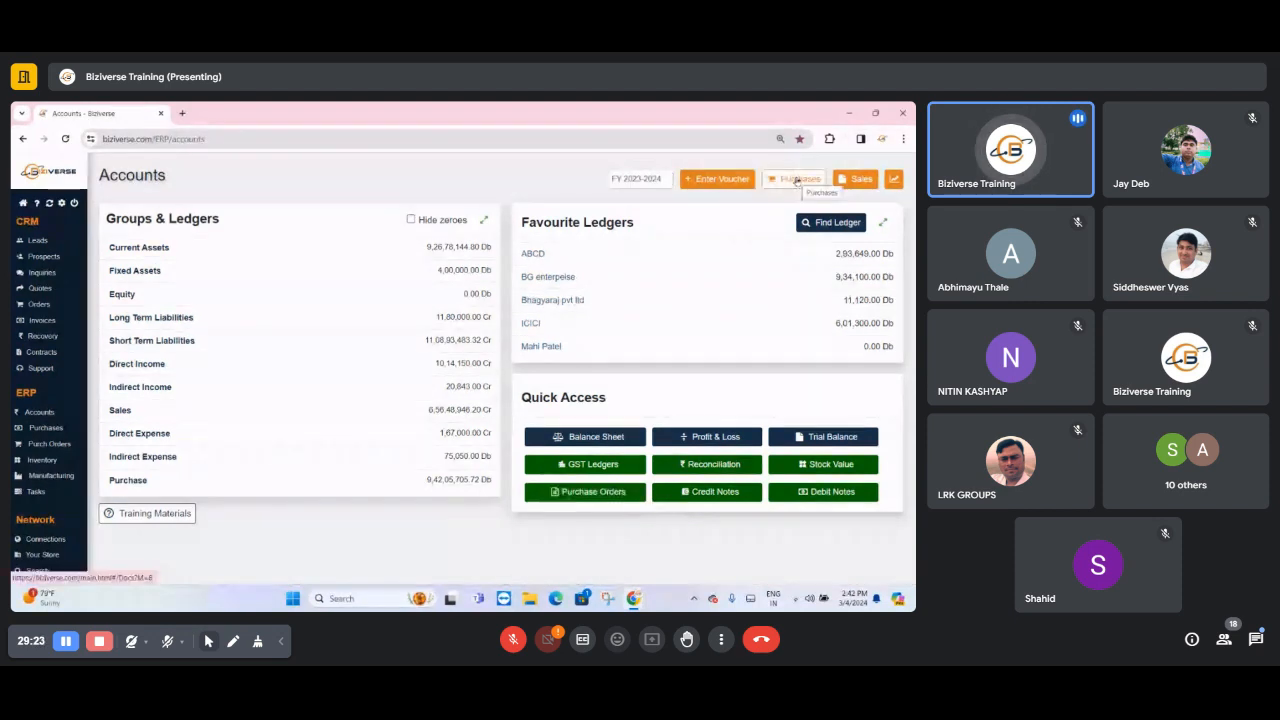
- Start a new purchase order with AB Software as the supplier, and browse the rest of the supplier list
left_click(49, 444)
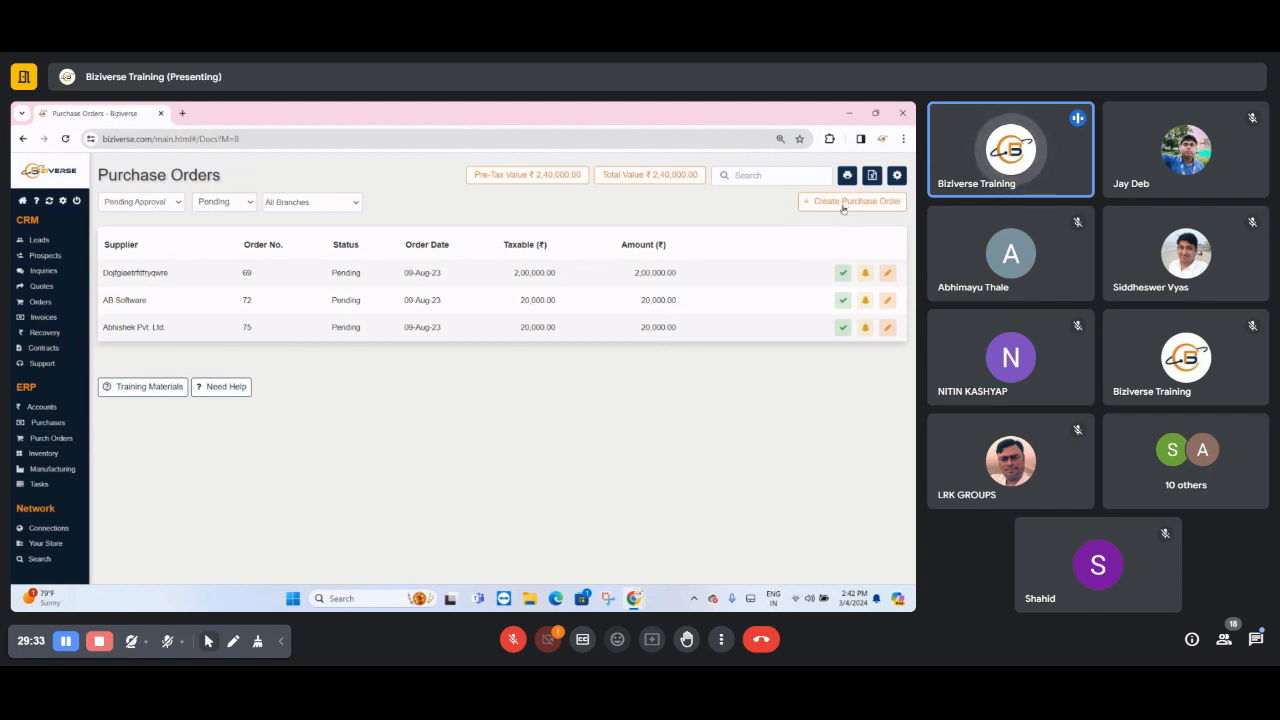
left_click(843, 207)
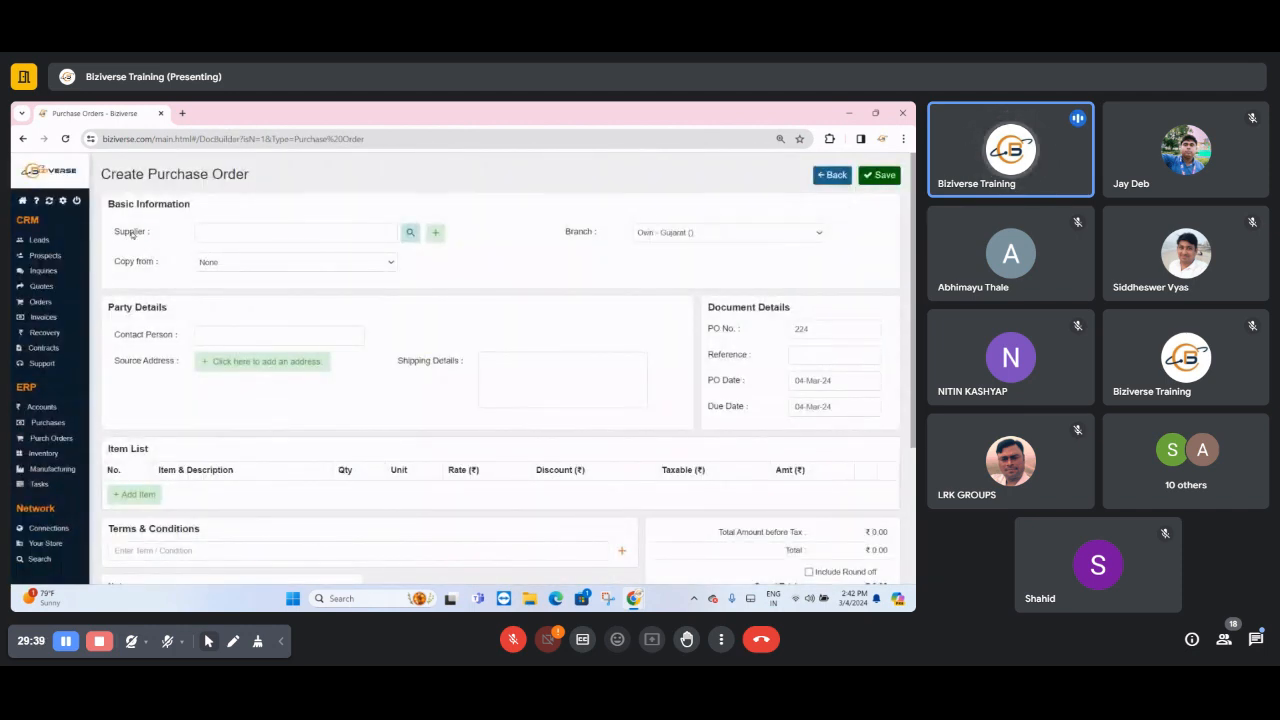
left_click(131, 233)
left_click(250, 240)
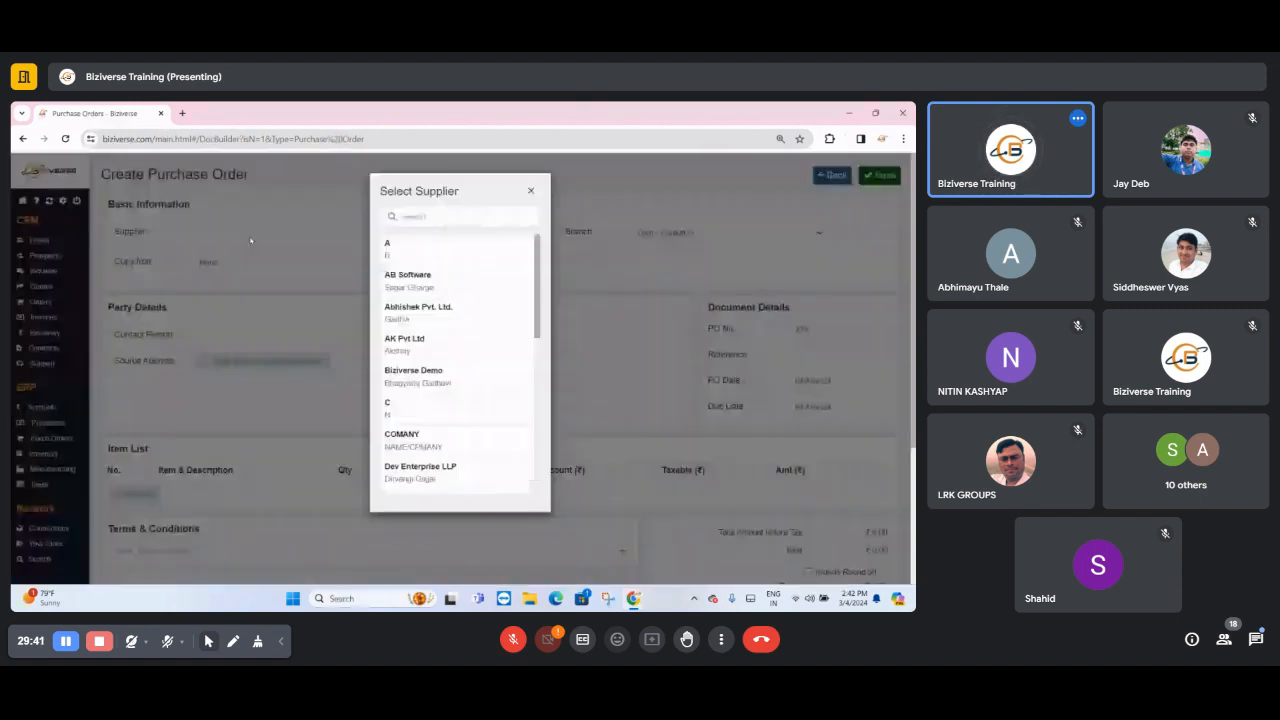
left_click(441, 281)
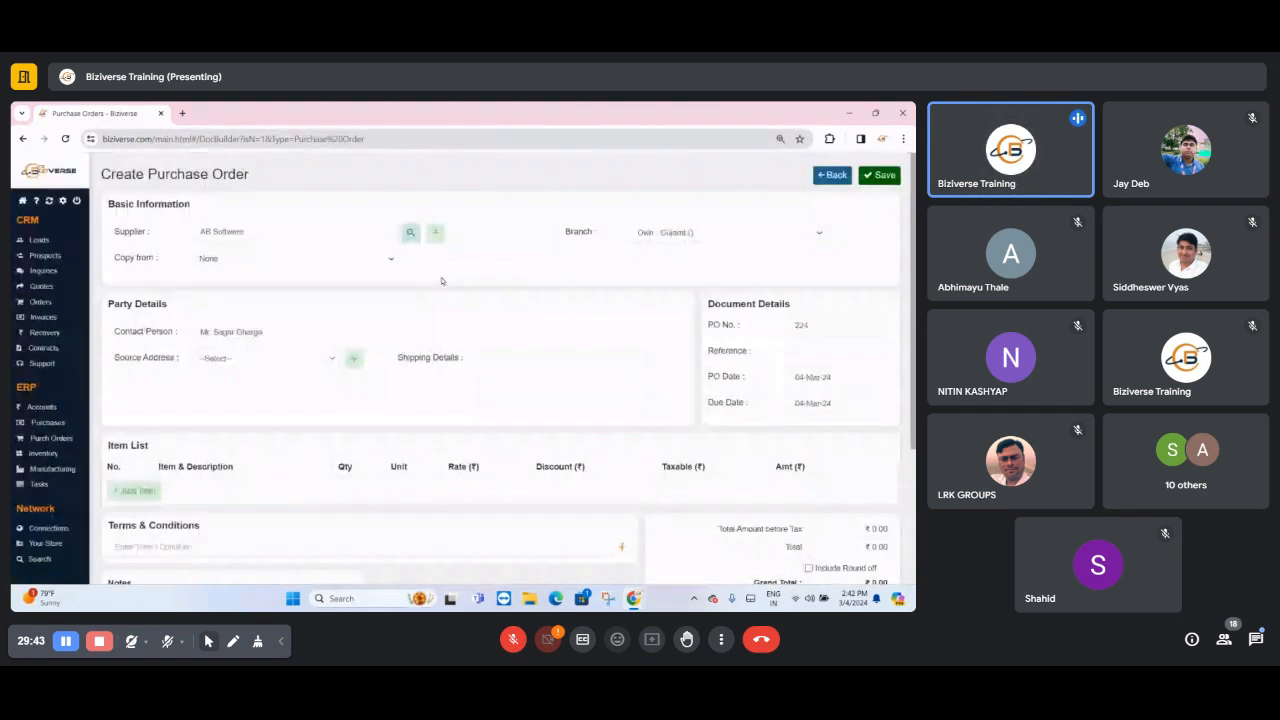
scroll(450, 370, "down", 10)
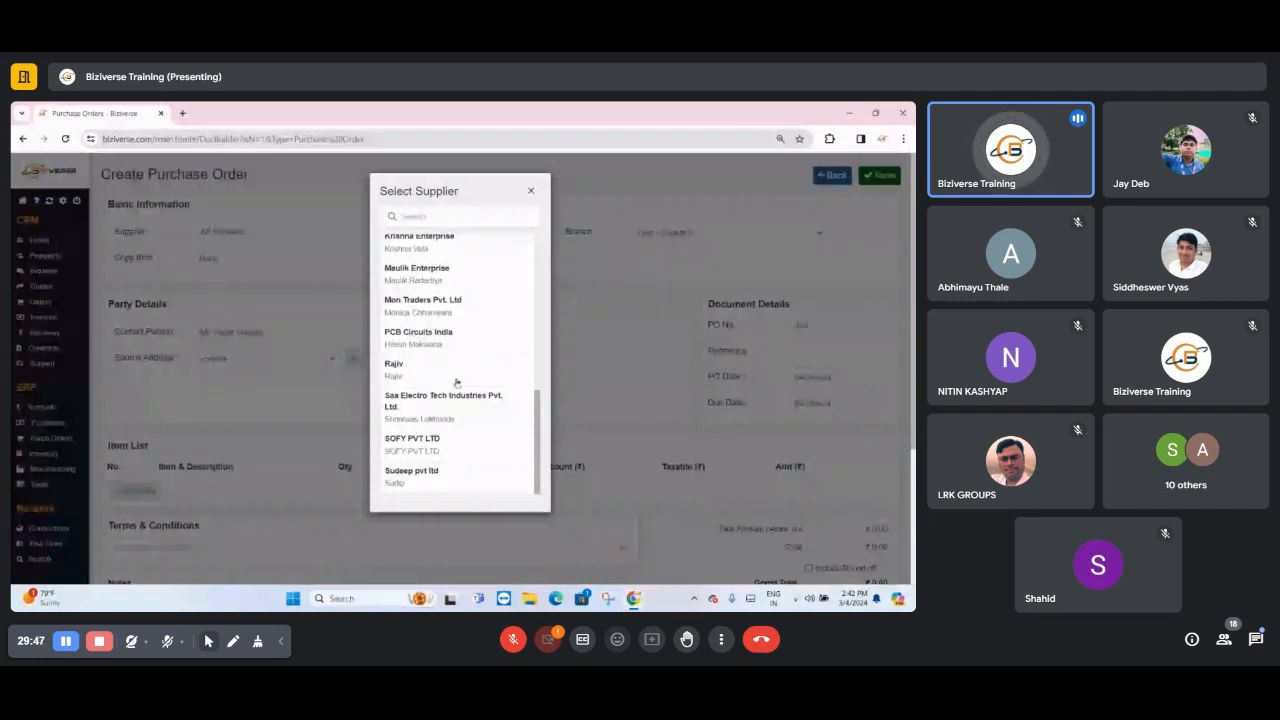
key("Escape")
- Try the entry form for a new connection with the Supplier type ticked, and close it without saving
left_click(435, 234)
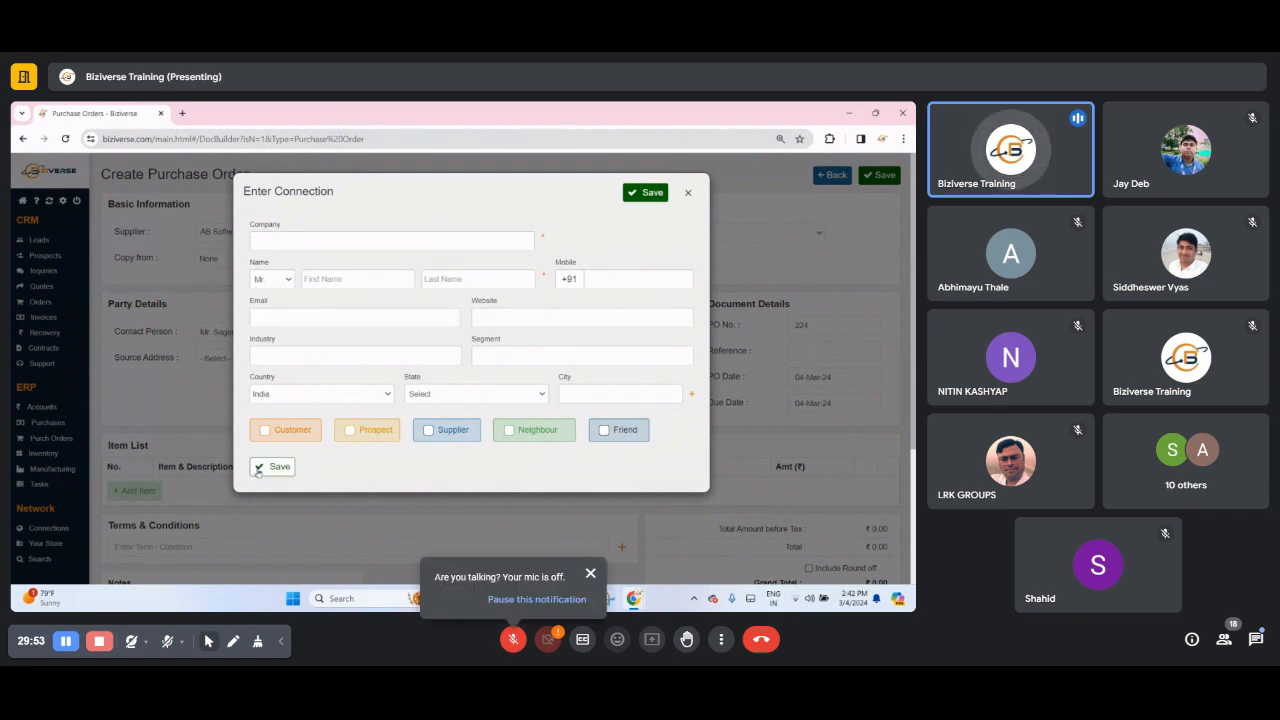
double_click(453, 430)
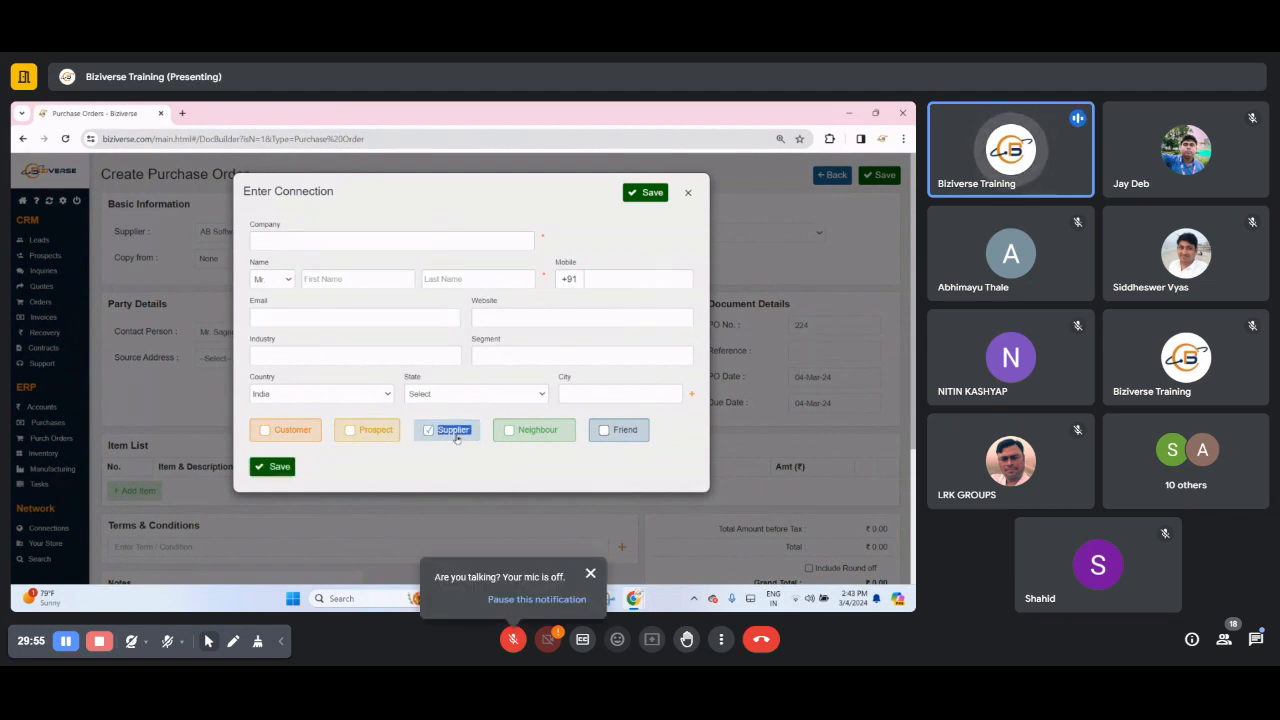
left_click(455, 432)
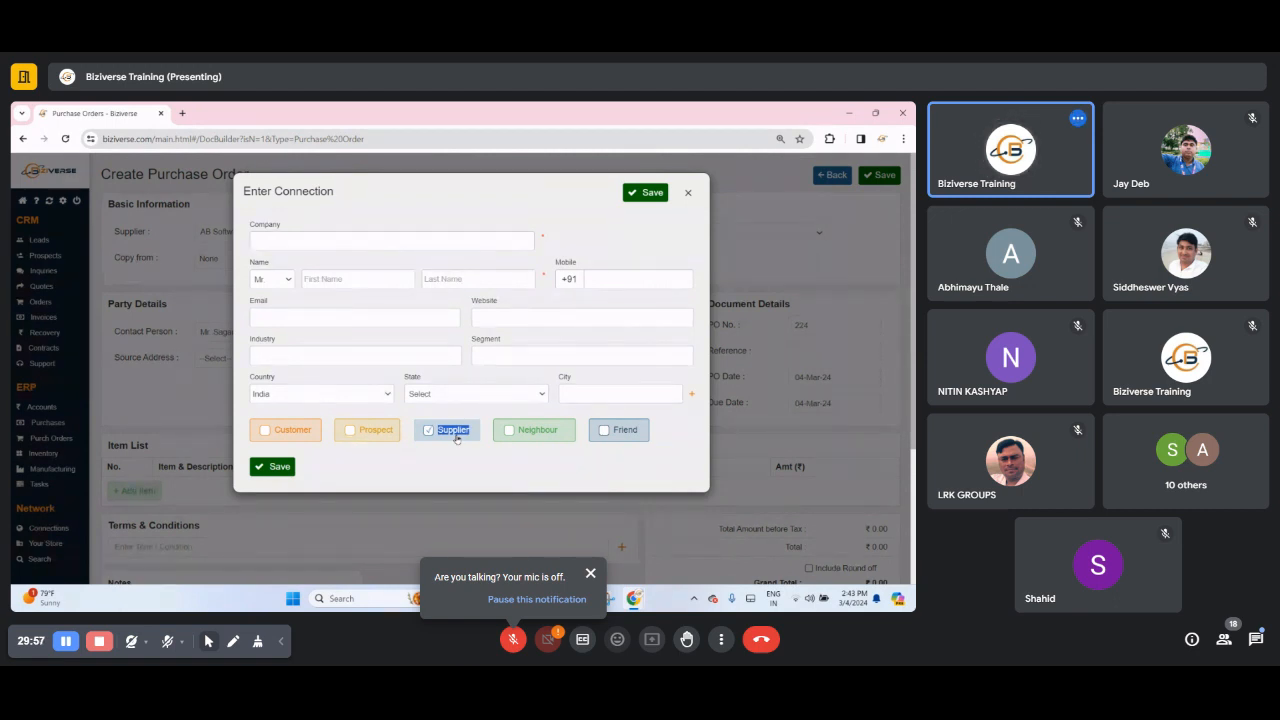
left_click(432, 242)
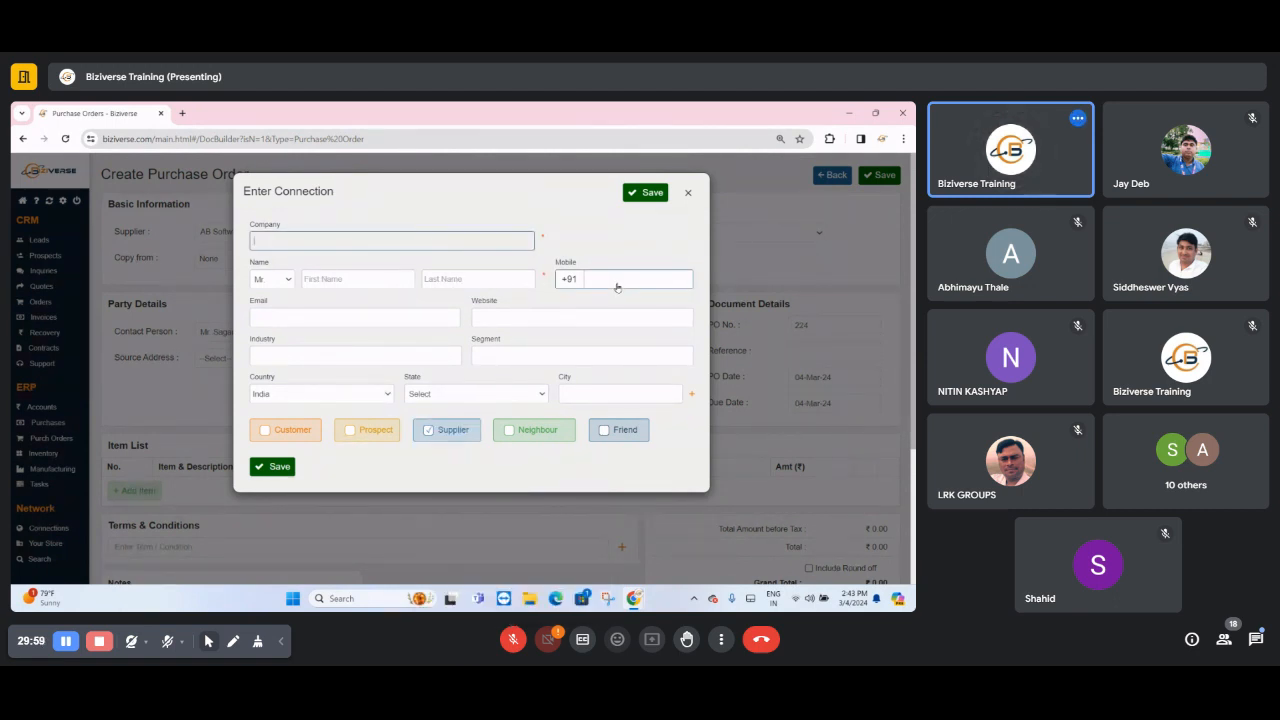
left_click(617, 287)
left_click(474, 282)
left_click(437, 243)
left_click(451, 278)
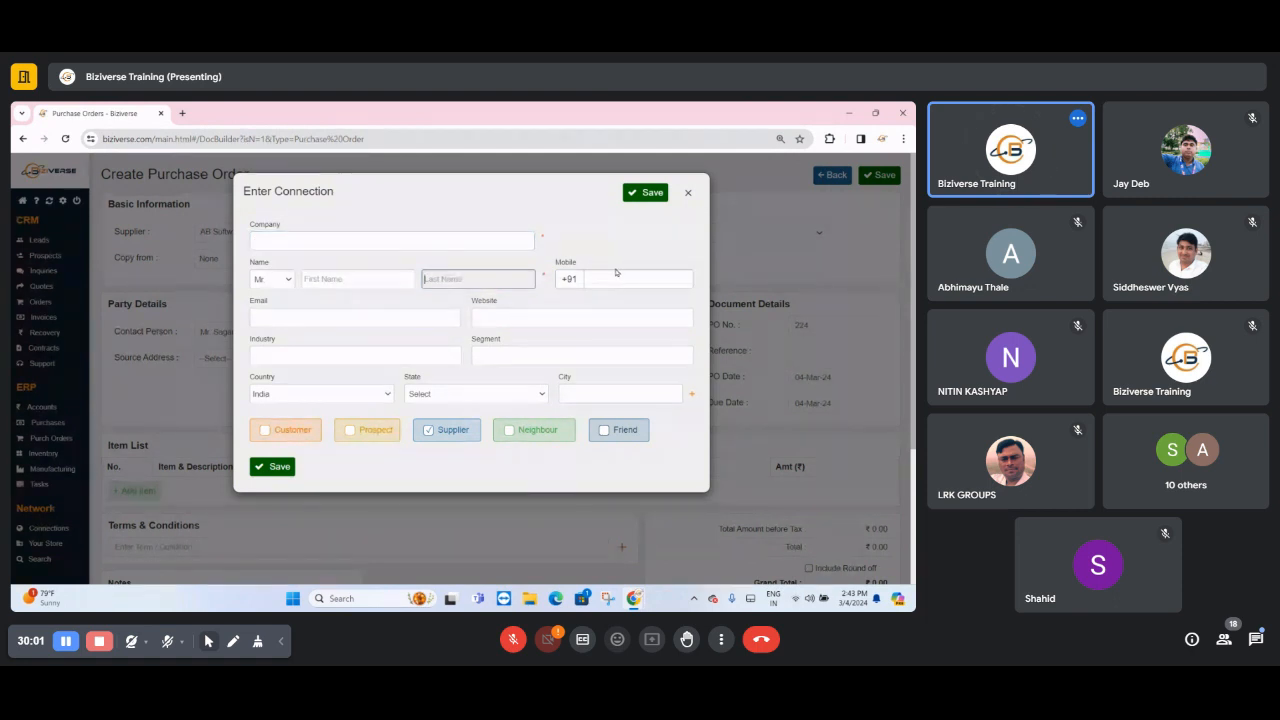
left_click(466, 430)
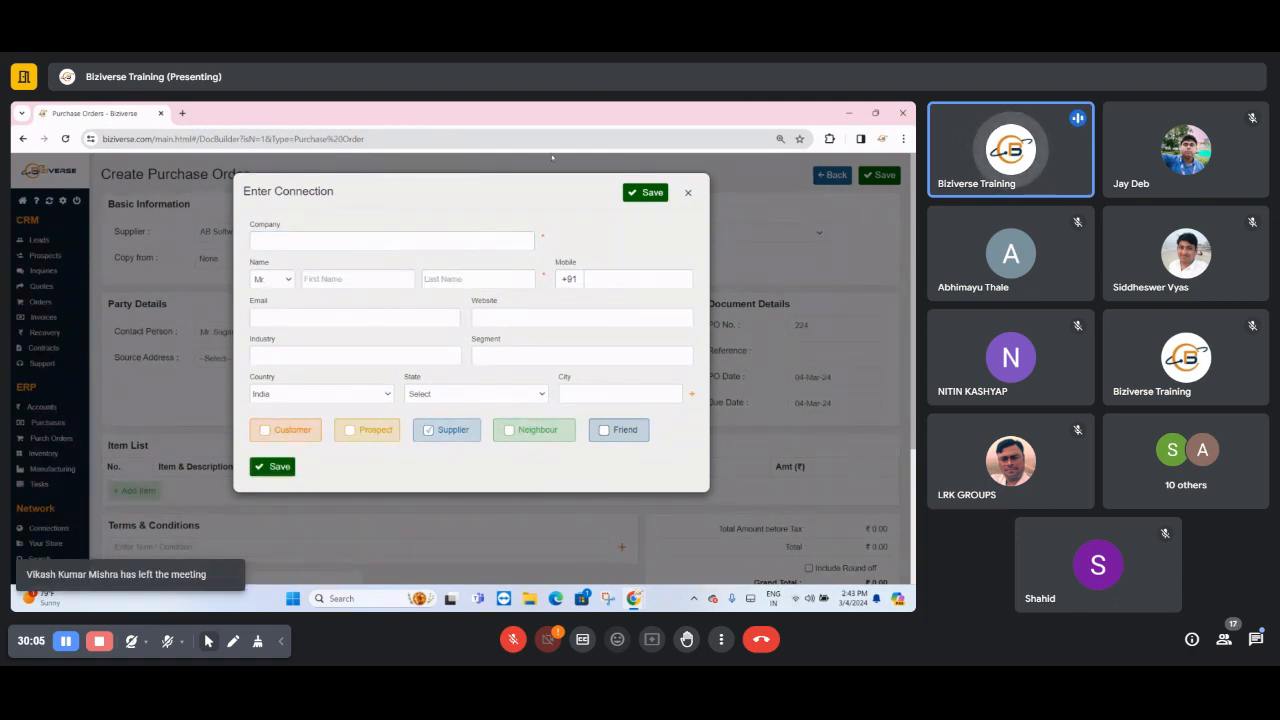
left_click(689, 193)
- Change the purchase order's supplier to SOFY PVT LTD
left_click(229, 236)
scroll(414, 363, "down", 10)
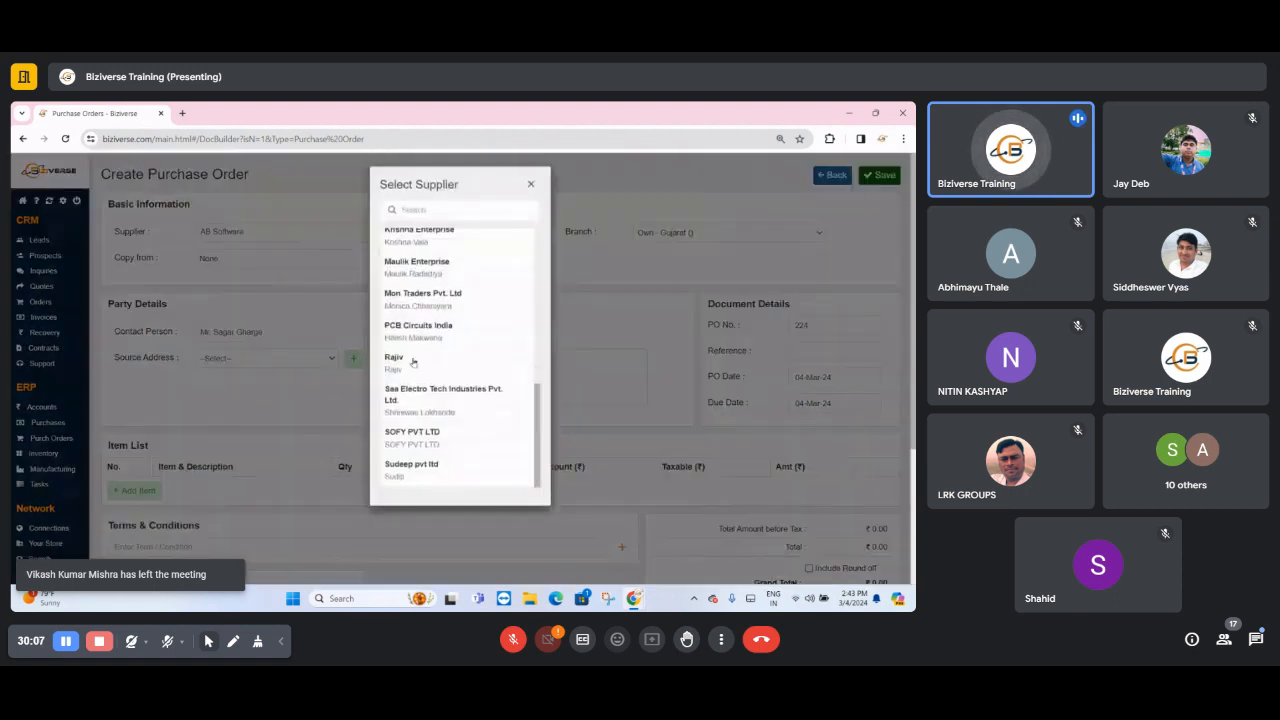
scroll(429, 396, "down", 1)
left_click(403, 345)
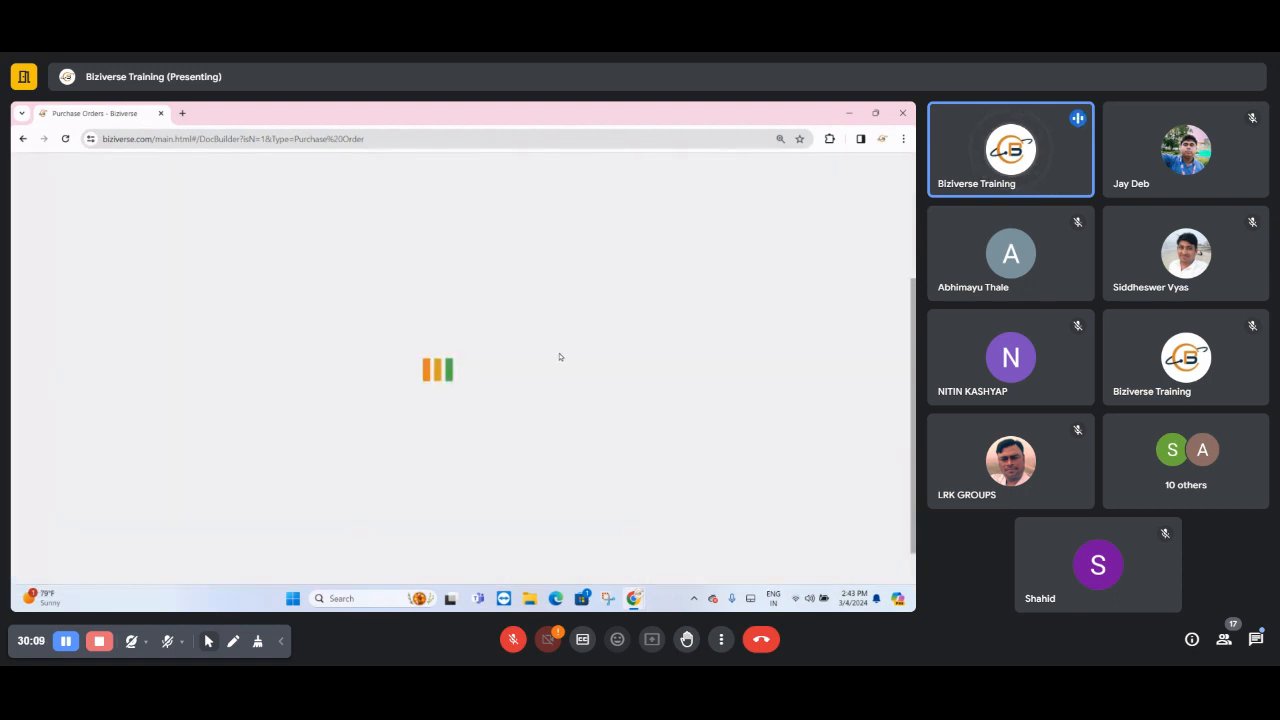
scroll(536, 427, "up", 4)
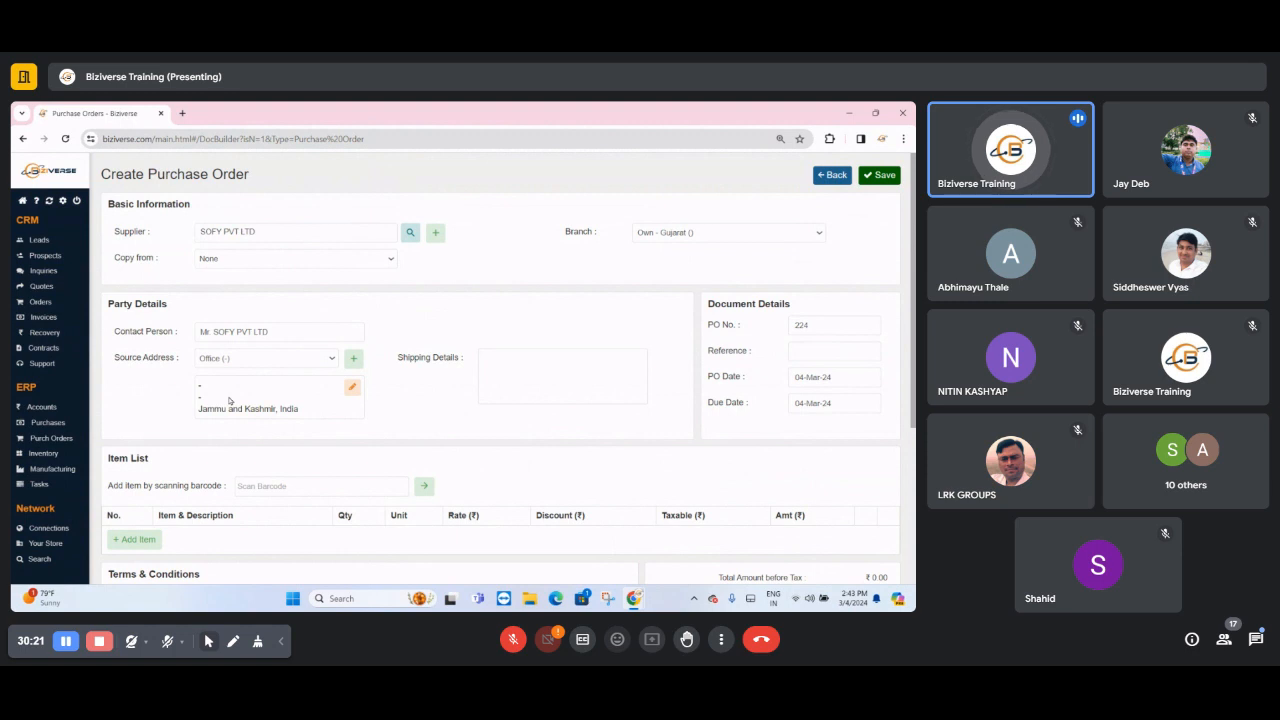
- Add the item 800 MM METAL PLATE to the purchase order with a quantity of 2
scroll(229, 400, "down", 3)
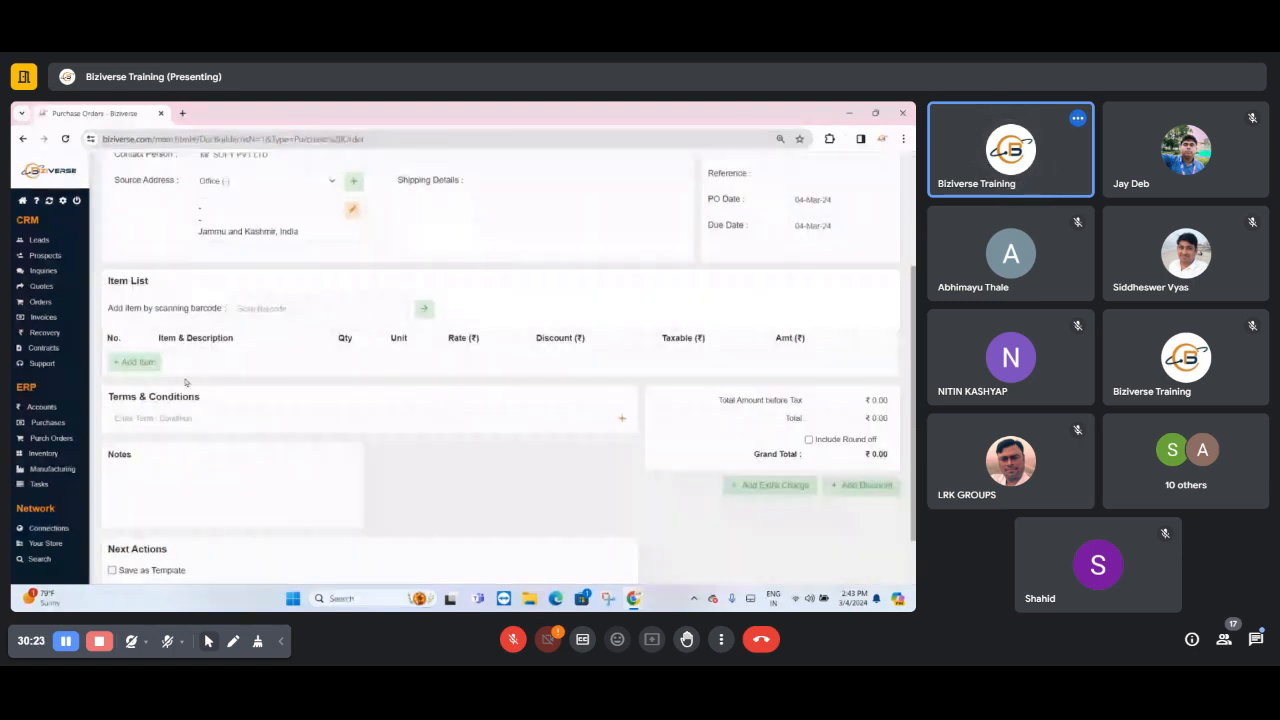
left_click(126, 366)
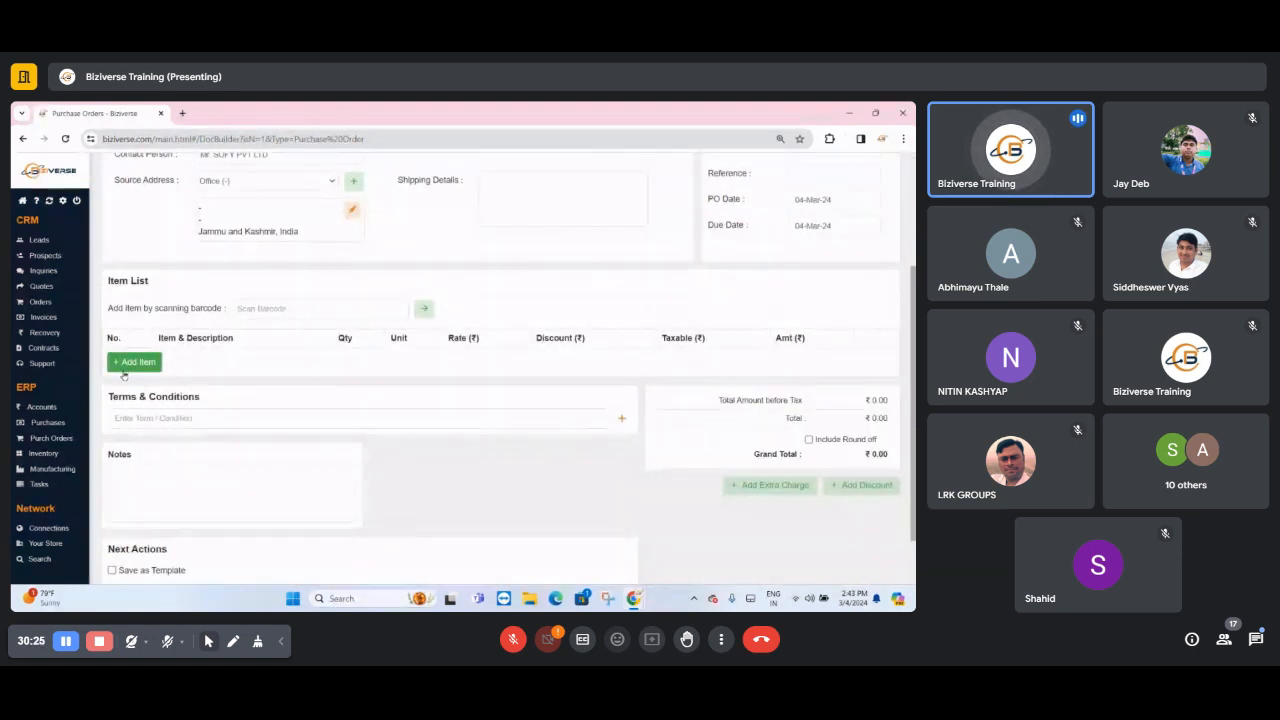
left_click(354, 234)
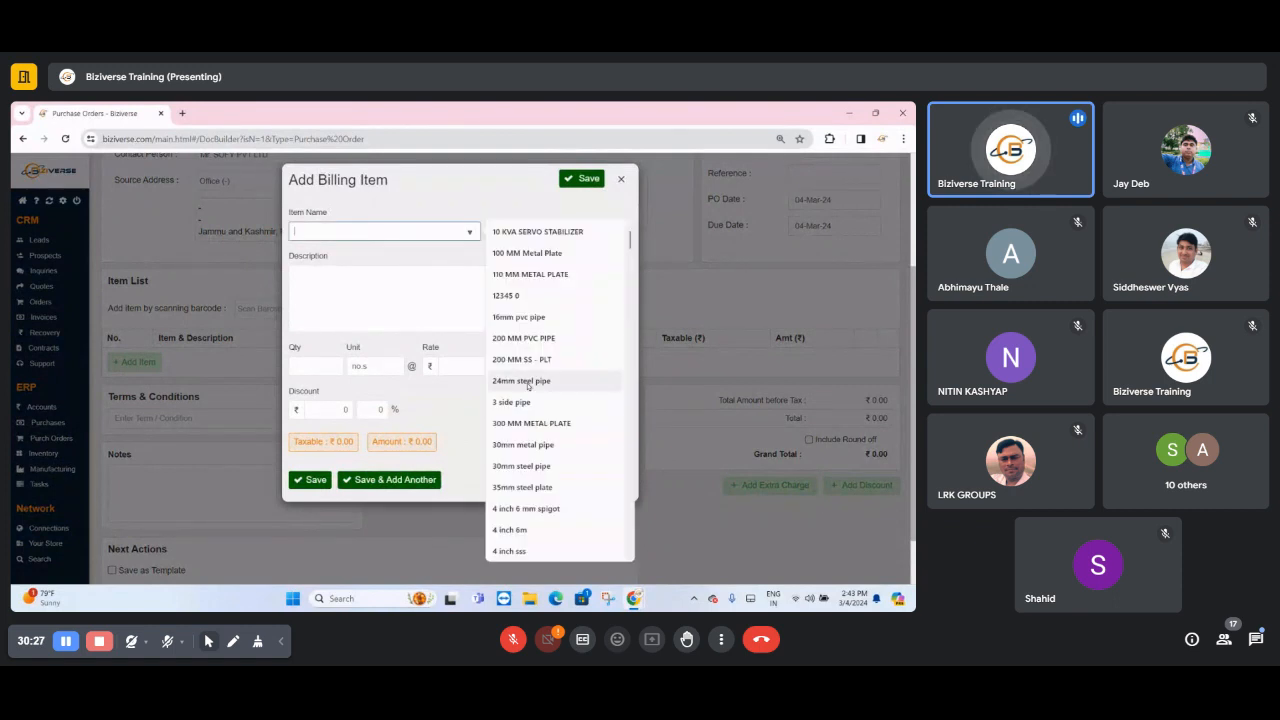
left_click(525, 423)
left_click(325, 369)
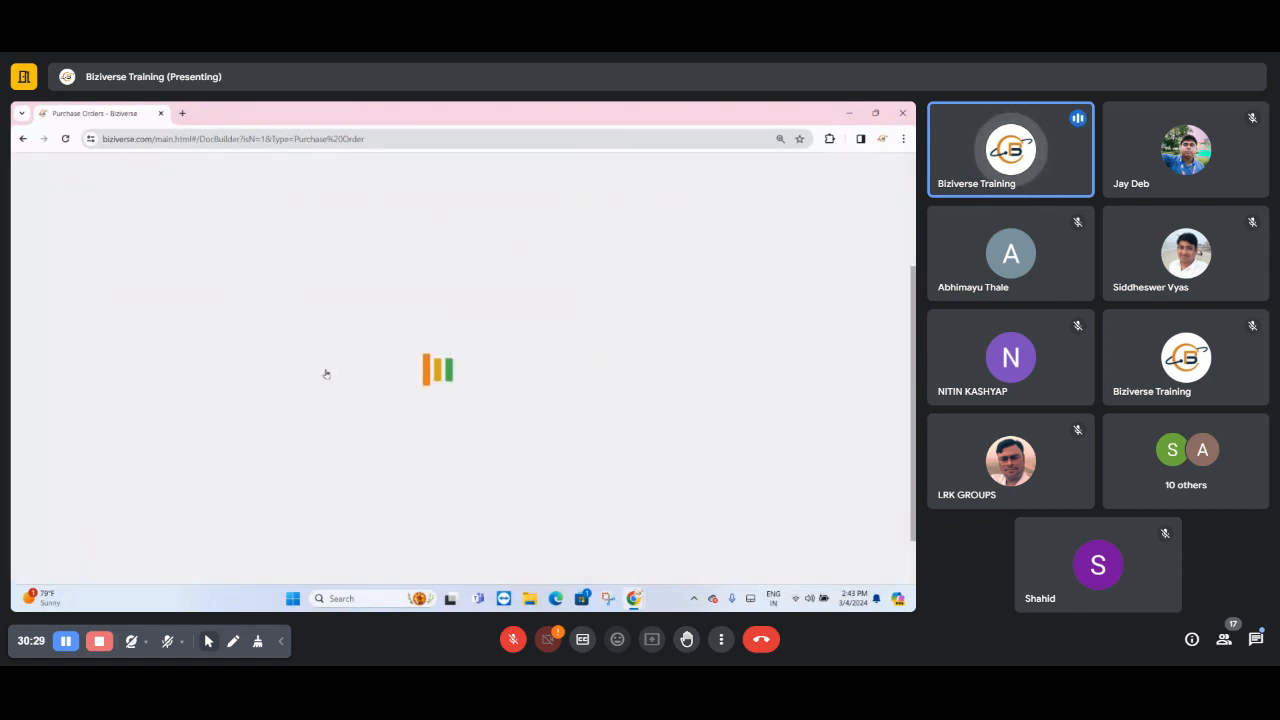
type("2")
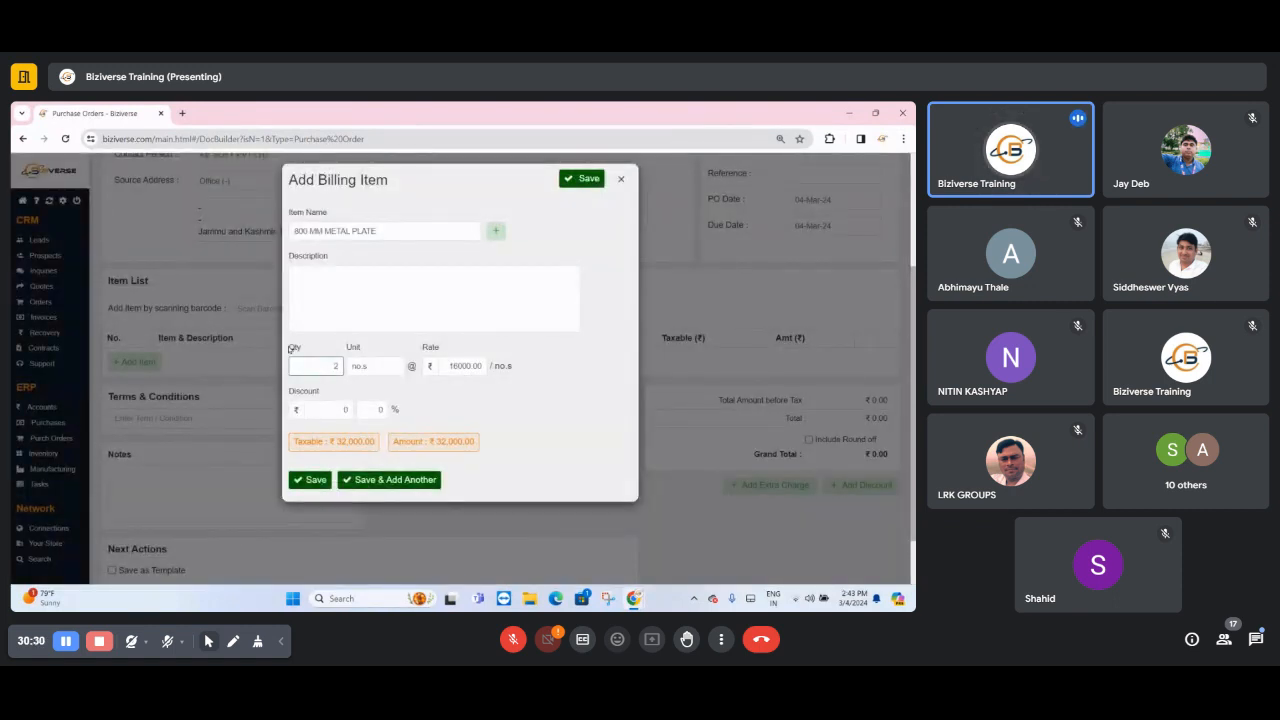
left_click(316, 481)
- Add 24mm steel pipe as the second item on the purchase order with a quantity of 3
left_click(162, 390)
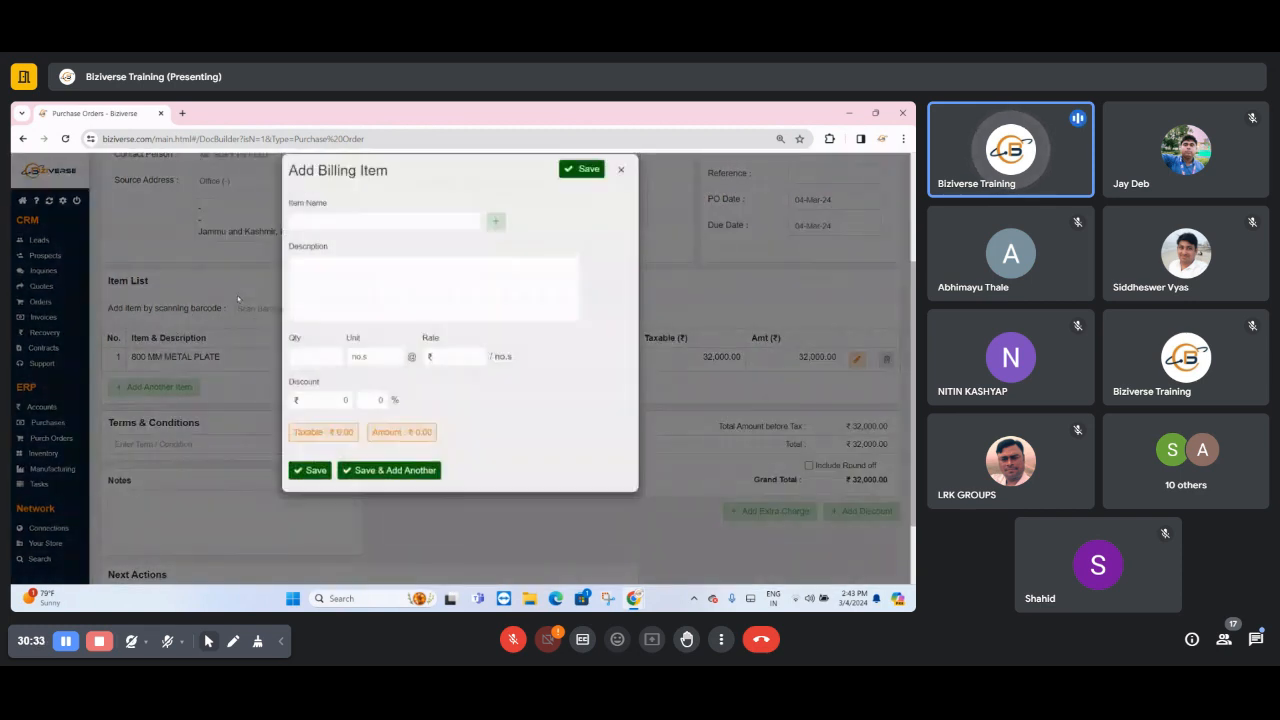
left_click(330, 236)
left_click(551, 388)
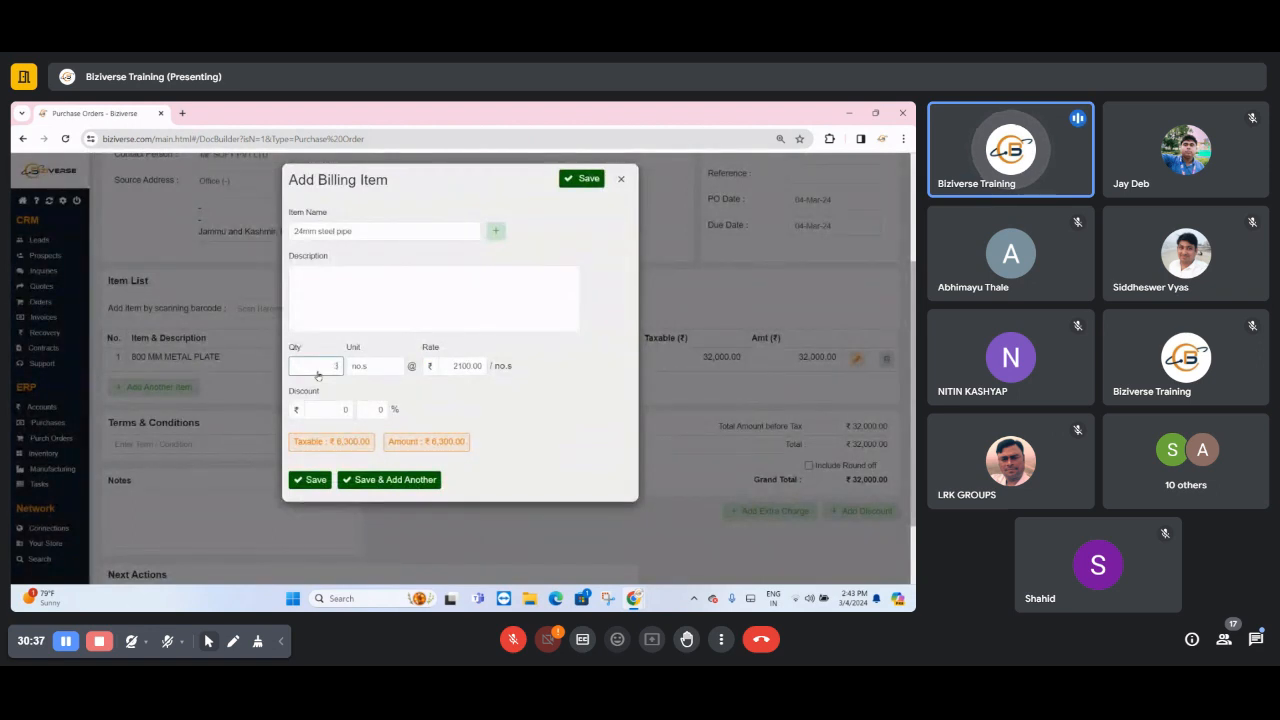
left_click(310, 479)
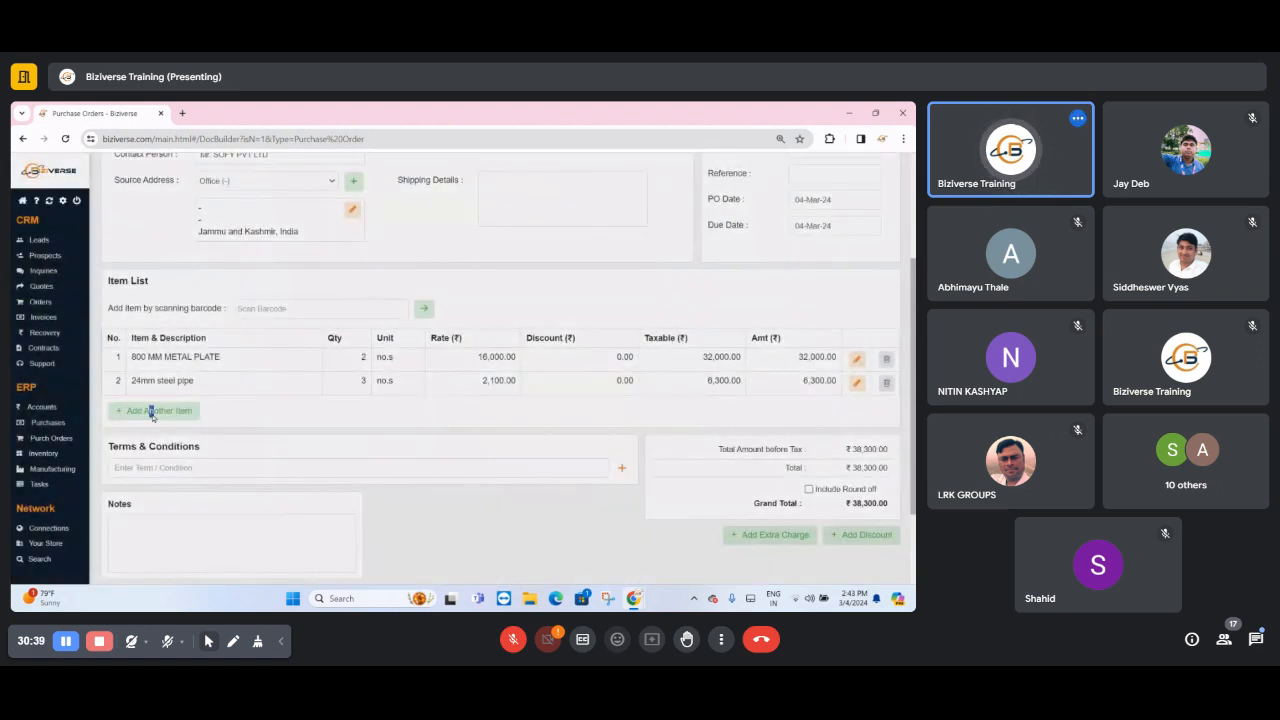
- Fill in a third billing item named STEEL PLATE 2*5 with quantity 1 and a rate of 26000
left_click(152, 411)
left_click(346, 230)
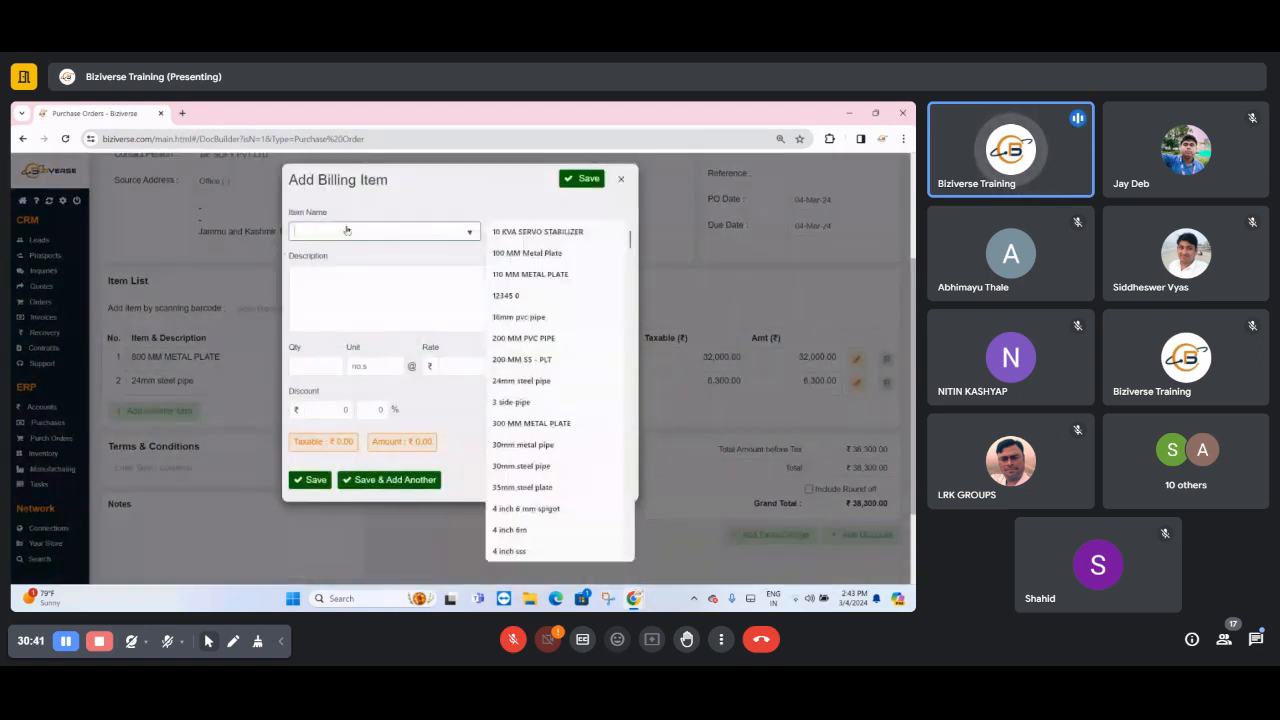
type("STEEL")
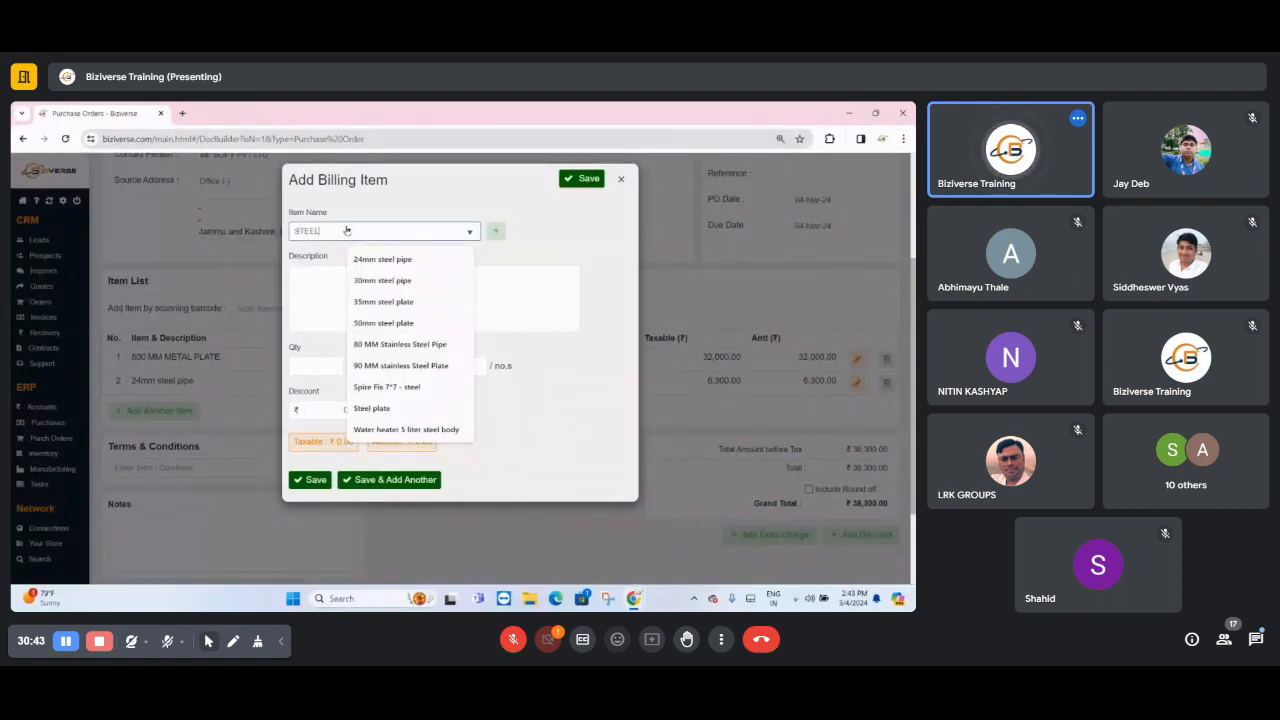
type(" PLATE")
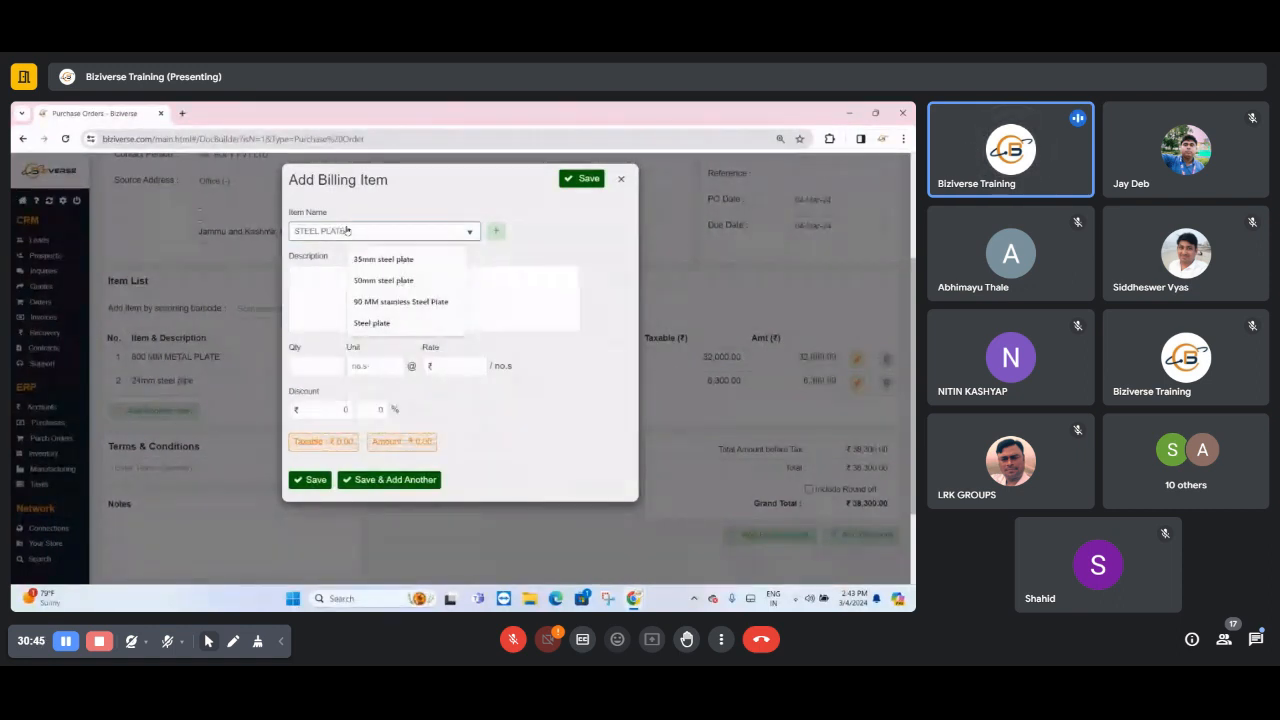
left_click(347, 231)
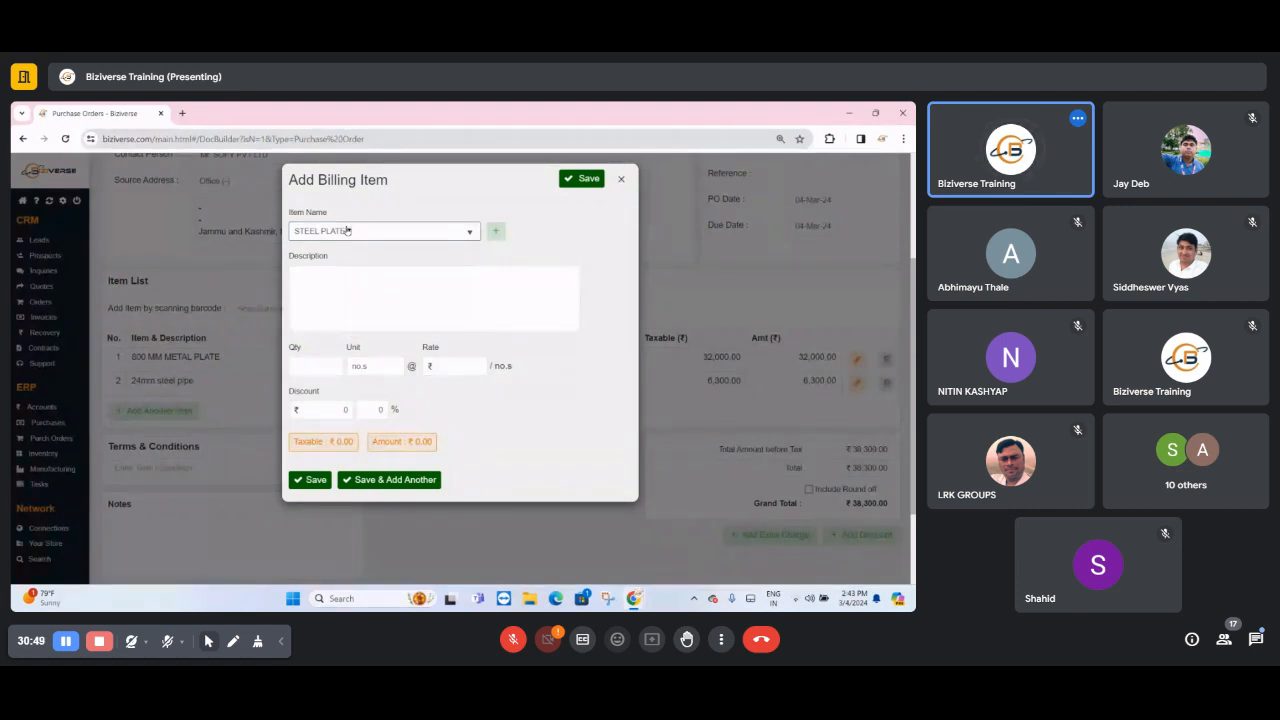
type("2*5")
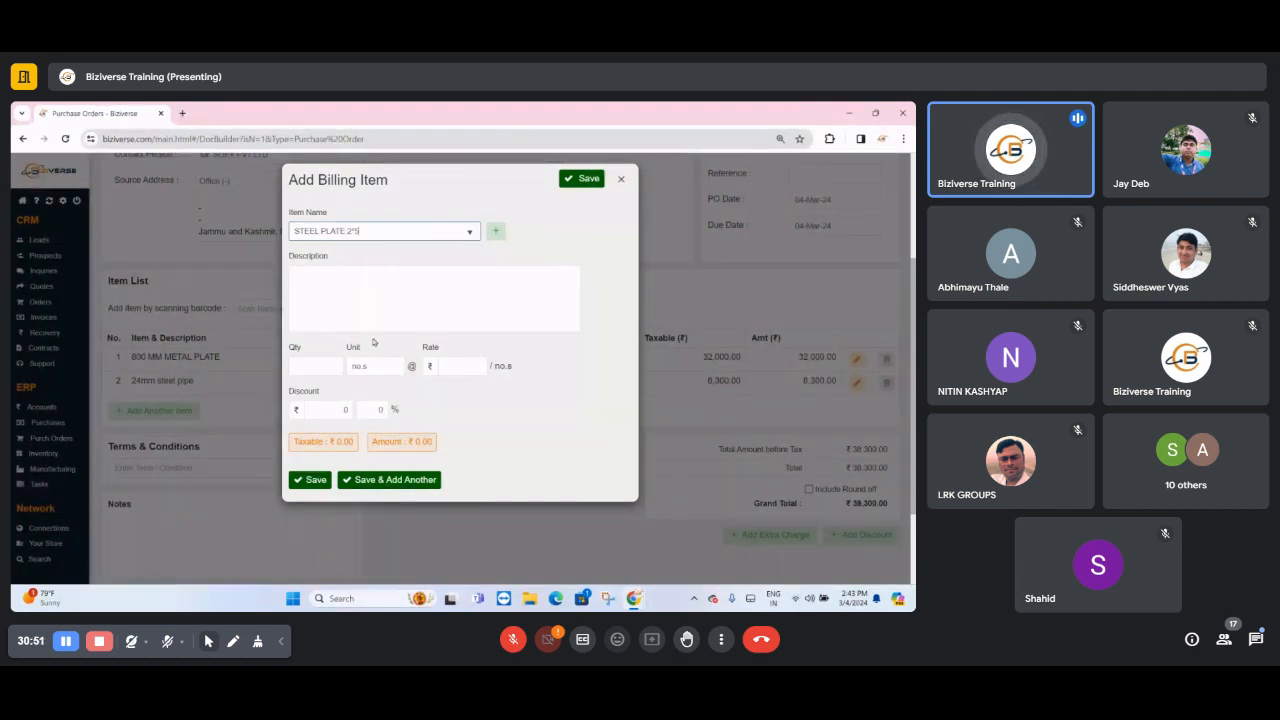
key("Tab")
left_click(474, 366)
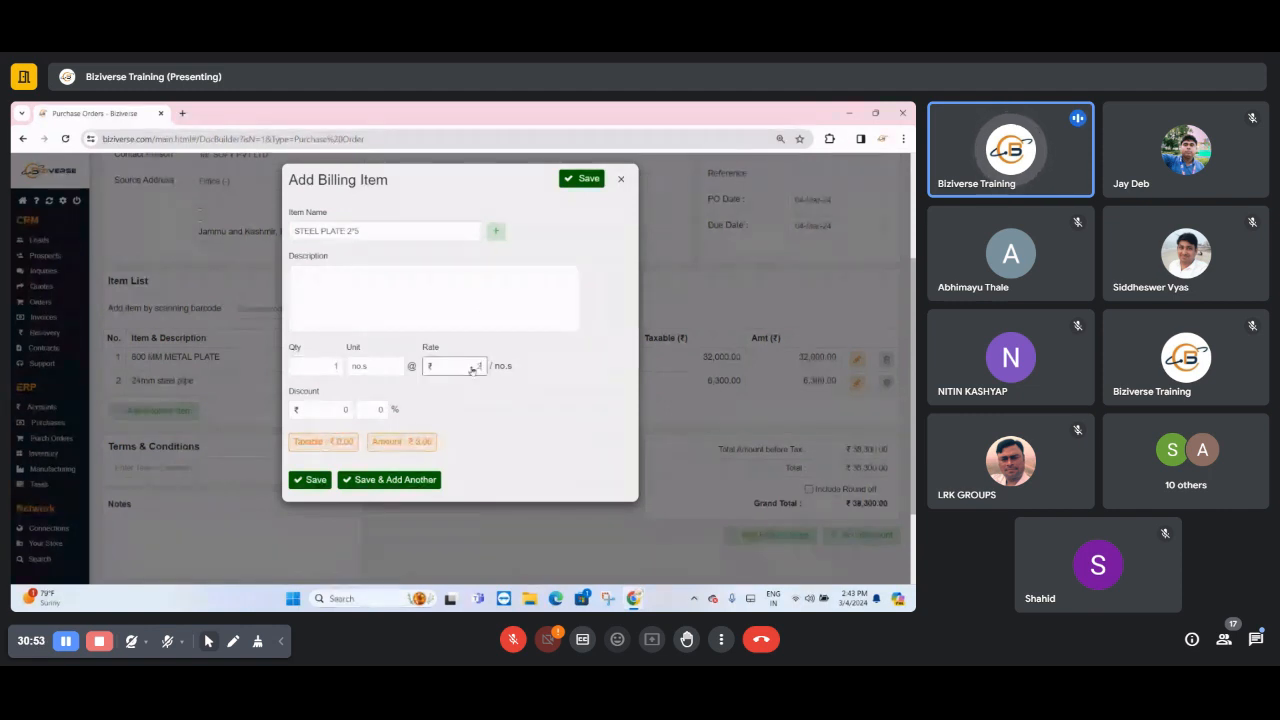
type("26000")
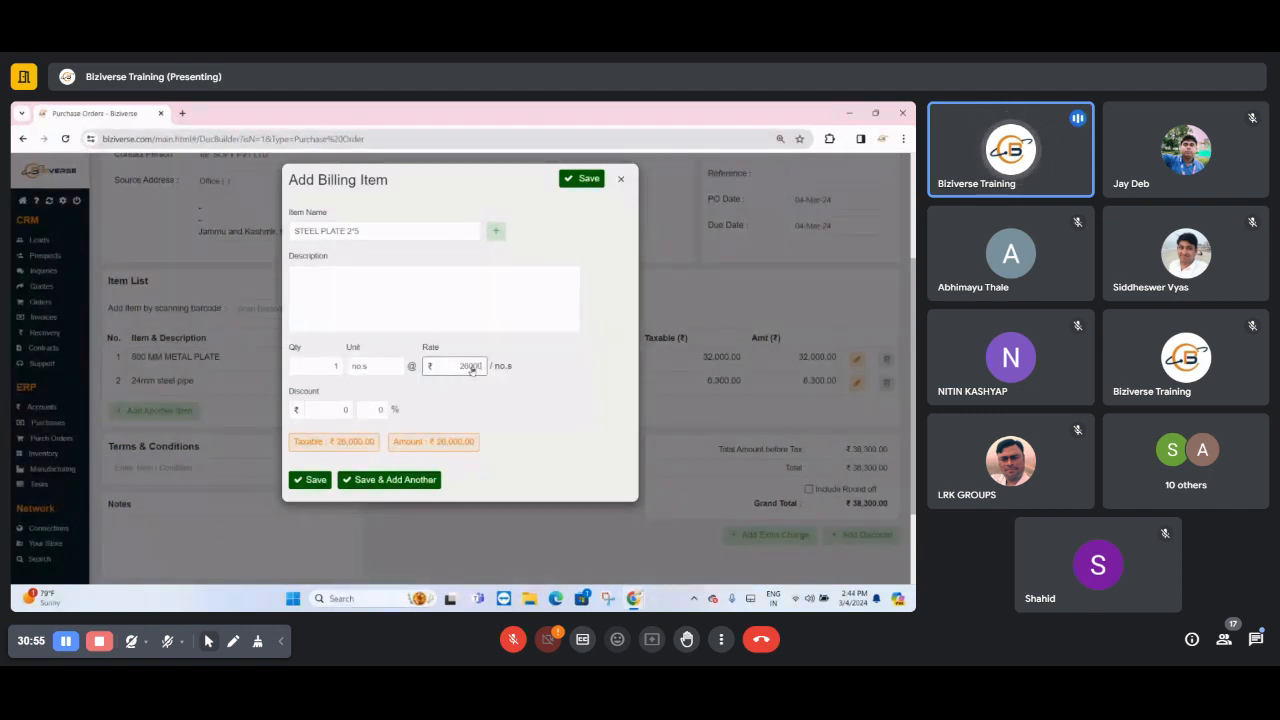
- View the form for creating a new inventory item, close it, and discard the third billing item
left_click(497, 232)
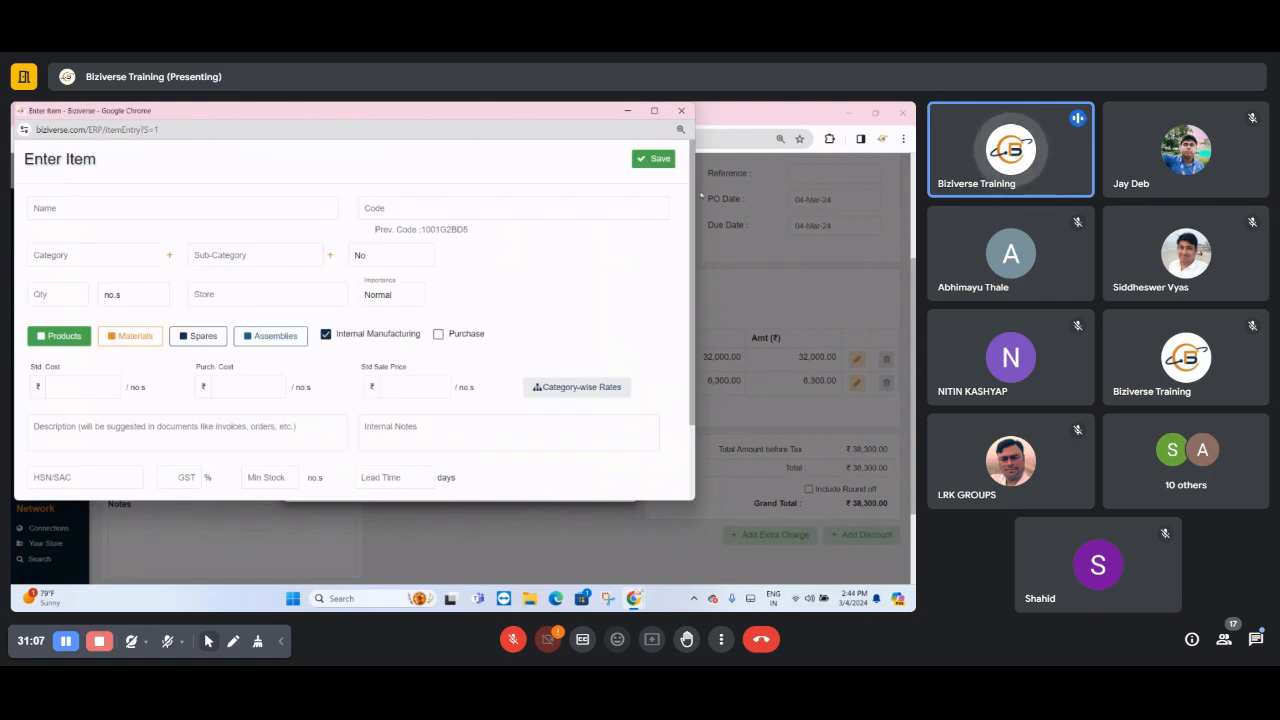
left_click(681, 110)
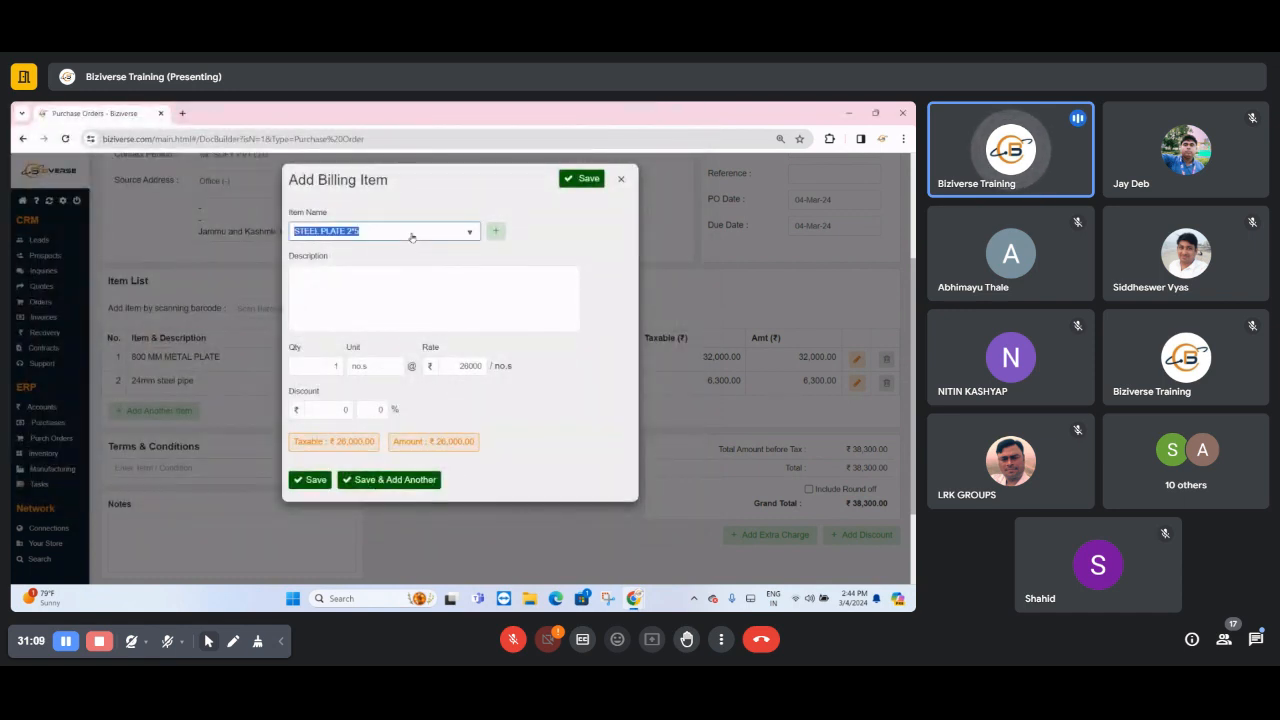
key("BackSpace")
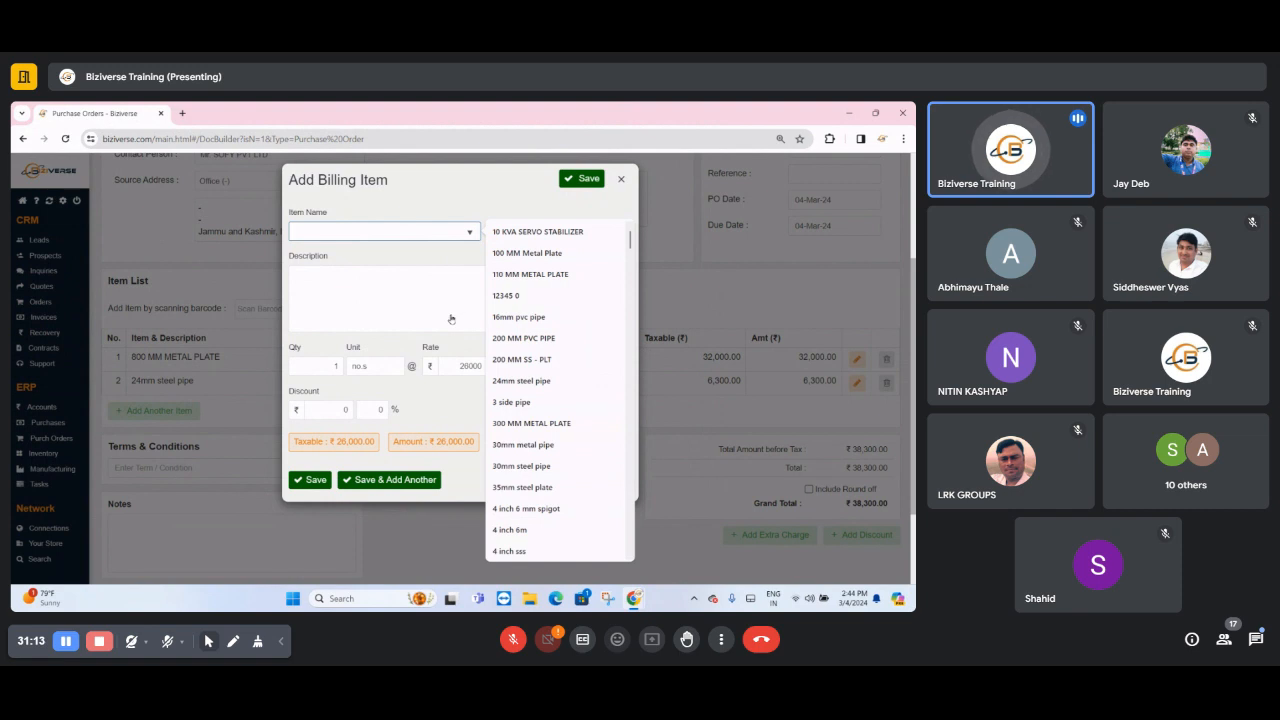
left_click(621, 179)
- Save the purchase order and open its print preview
scroll(380, 430, "down", 2)
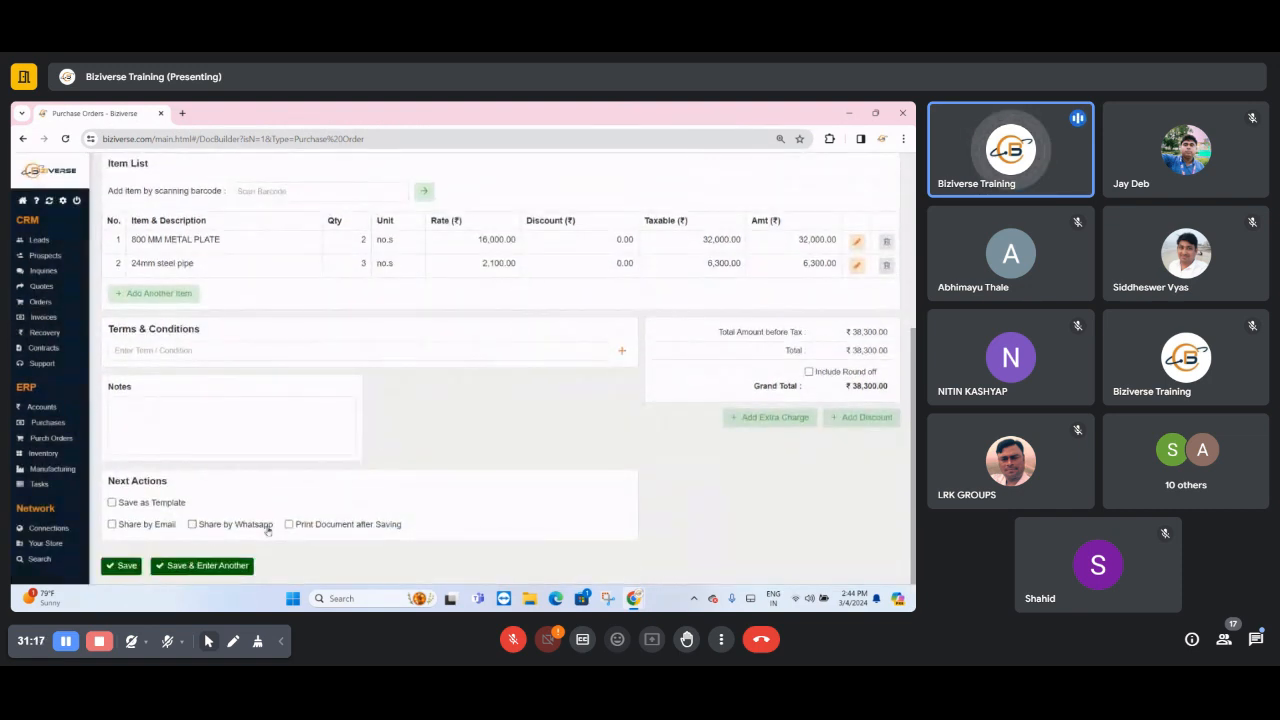
left_click(121, 565)
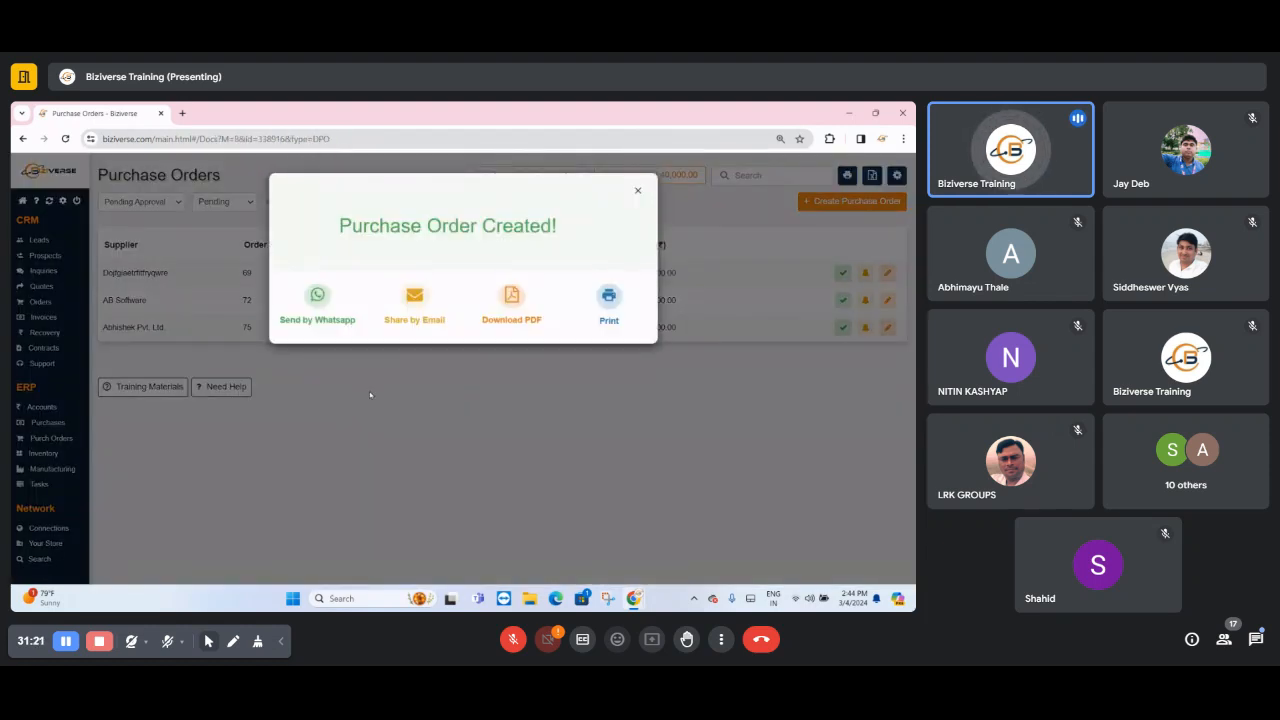
left_click(605, 297)
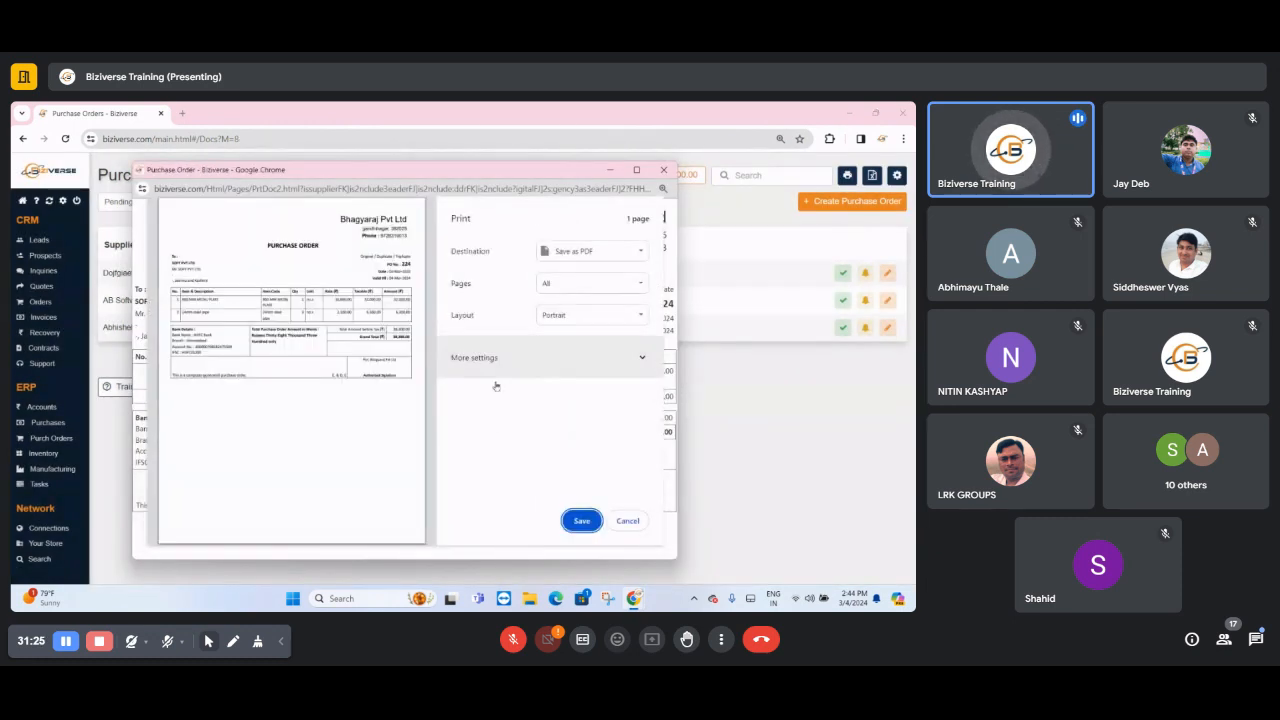
- Cancel printing, review the company name, address and phone details in the purchase order's header, and close the print view
left_click(628, 521)
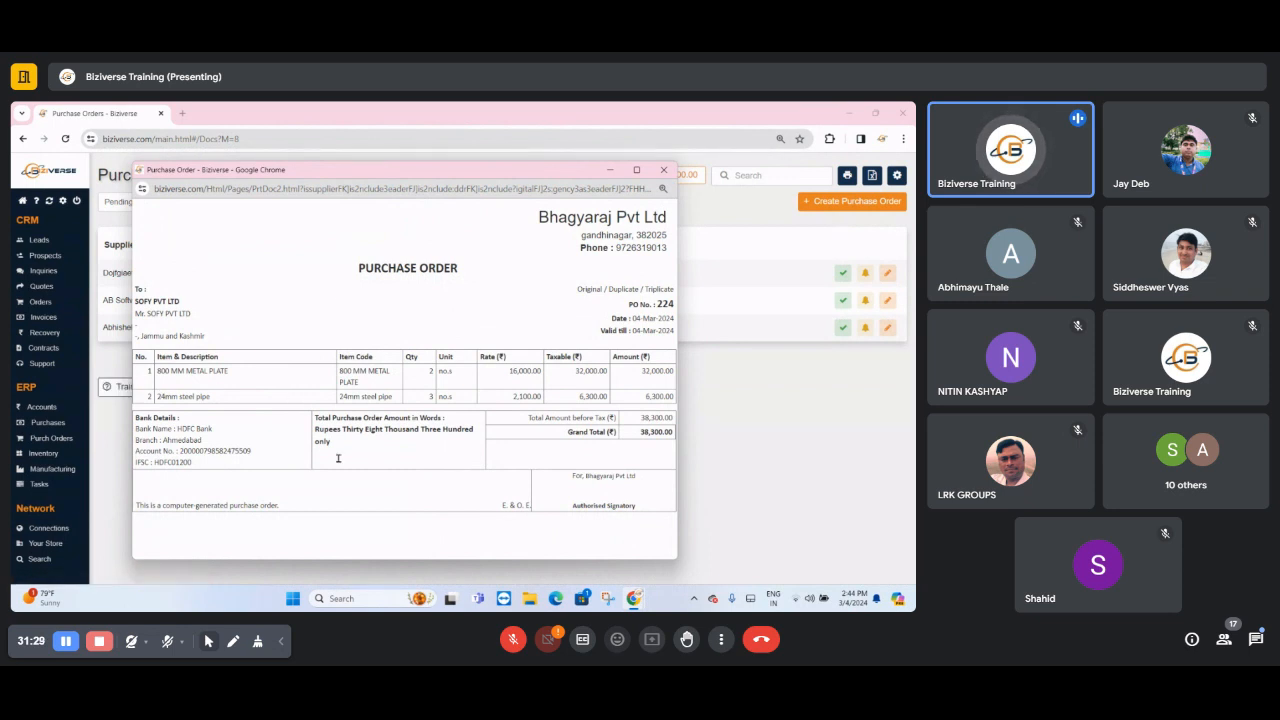
triple_click(591, 222)
left_click(592, 236)
triple_click(592, 236)
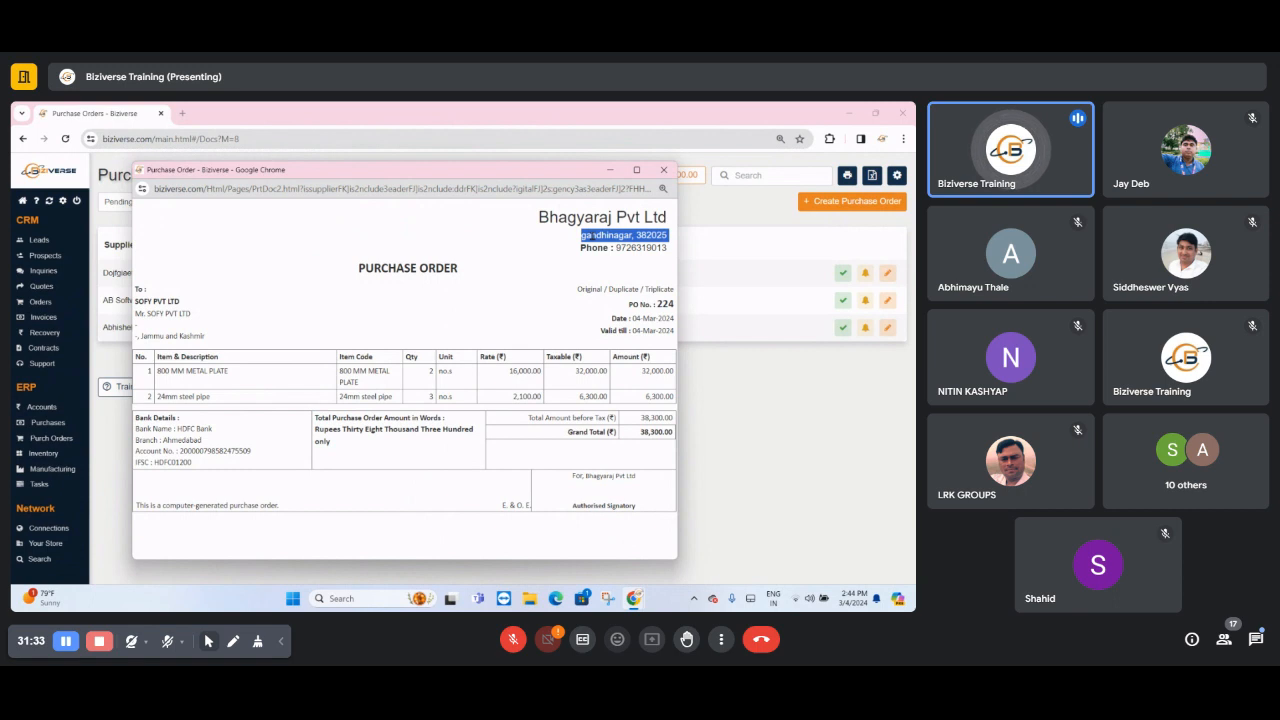
triple_click(628, 263)
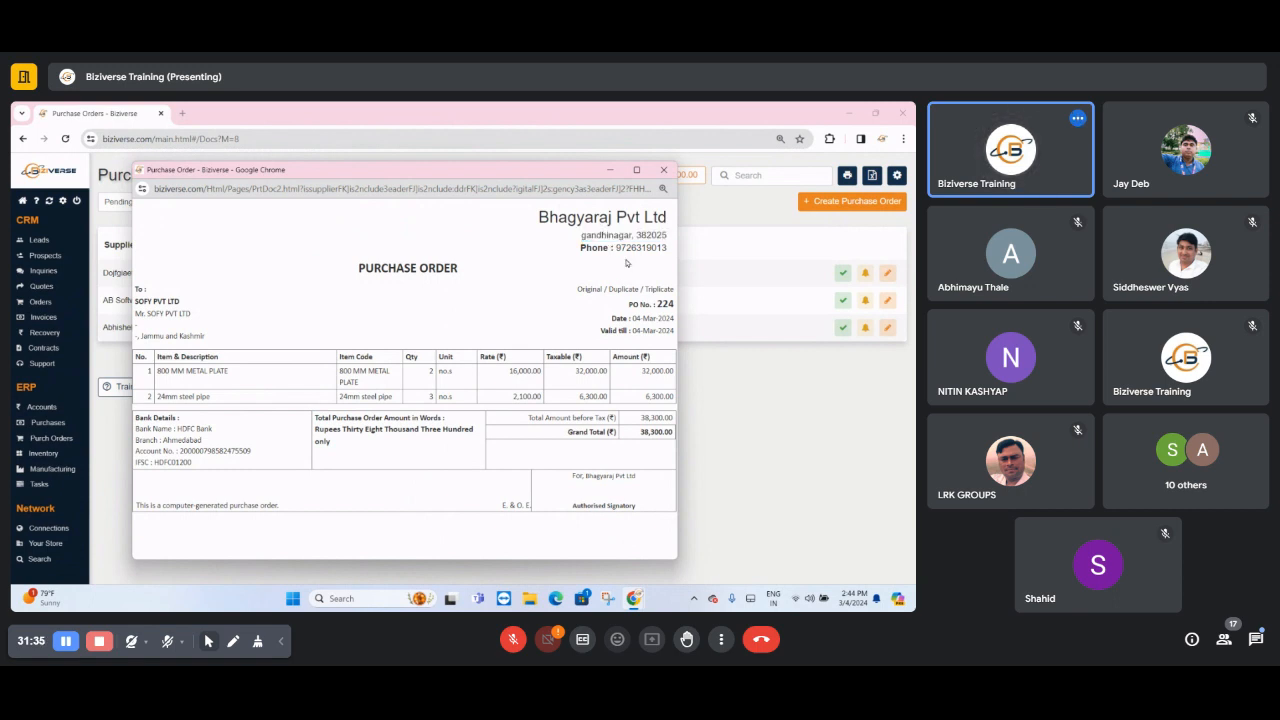
left_click(628, 247)
triple_click(628, 247)
left_click(568, 228)
left_click_drag(624, 233, 484, 216)
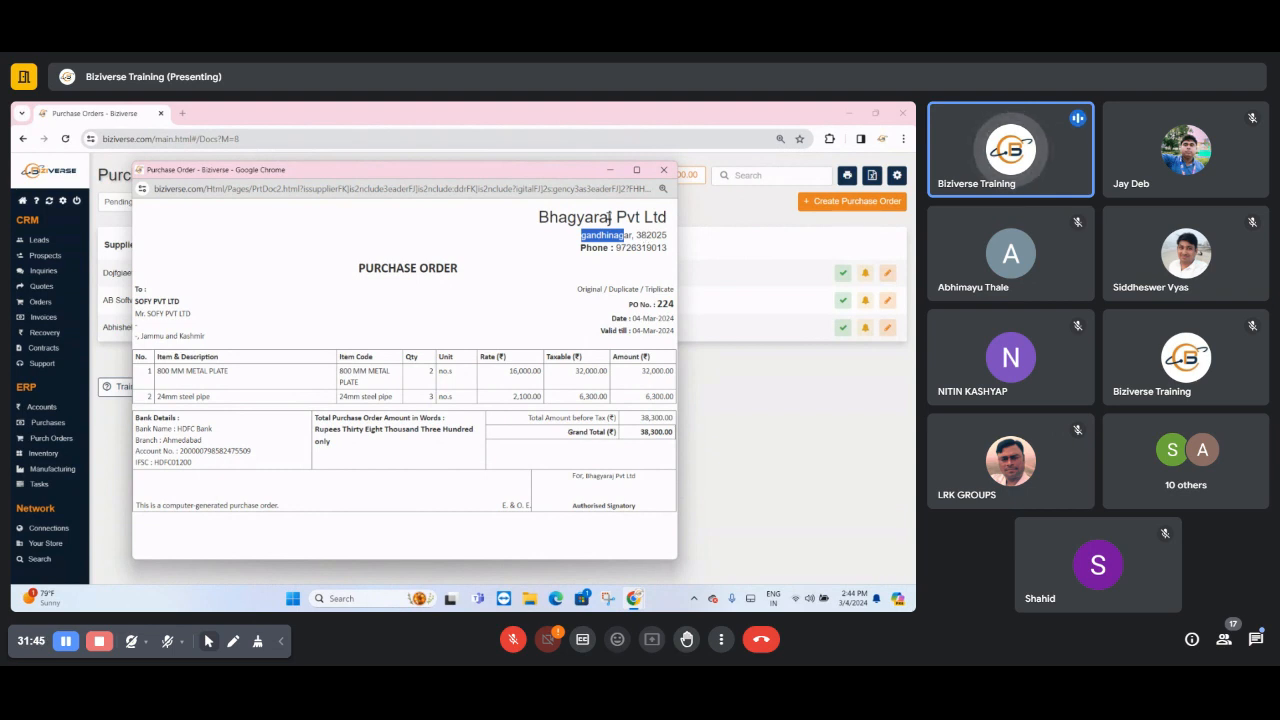
left_click(664, 170)
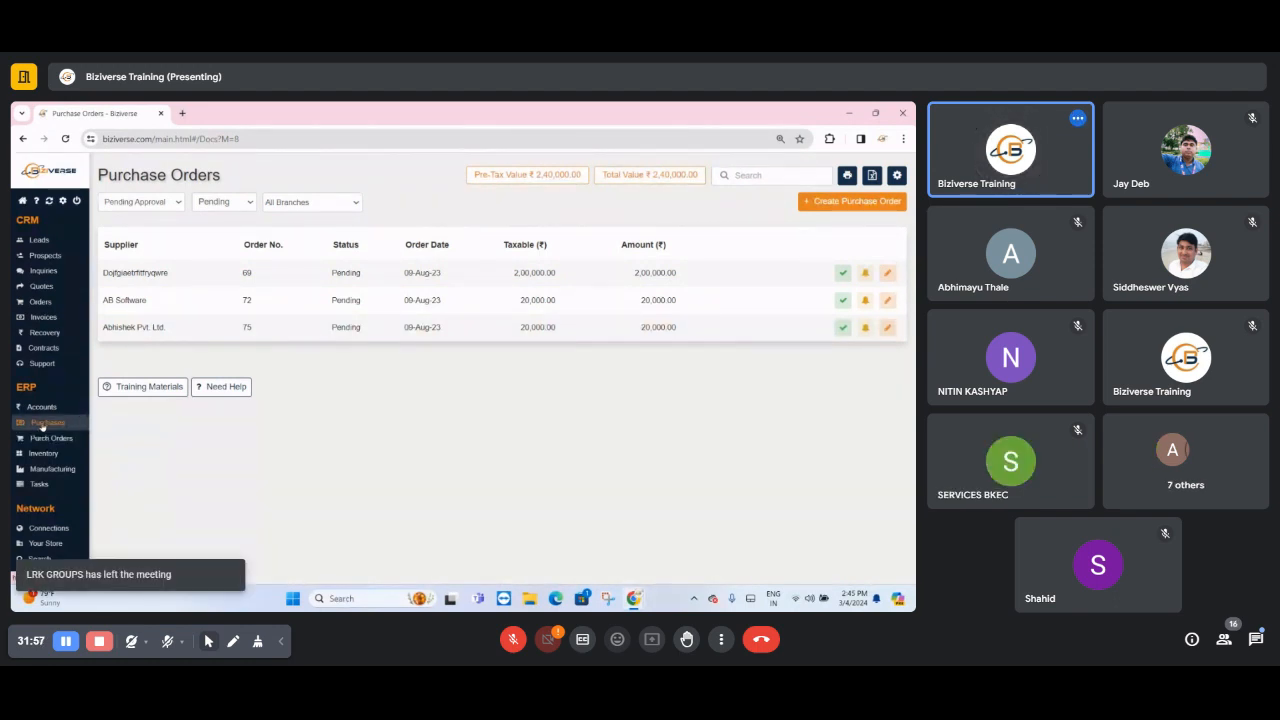
- Start a new supplier invoice from the Purchases module and select AB Software as the supplier
left_click(44, 423)
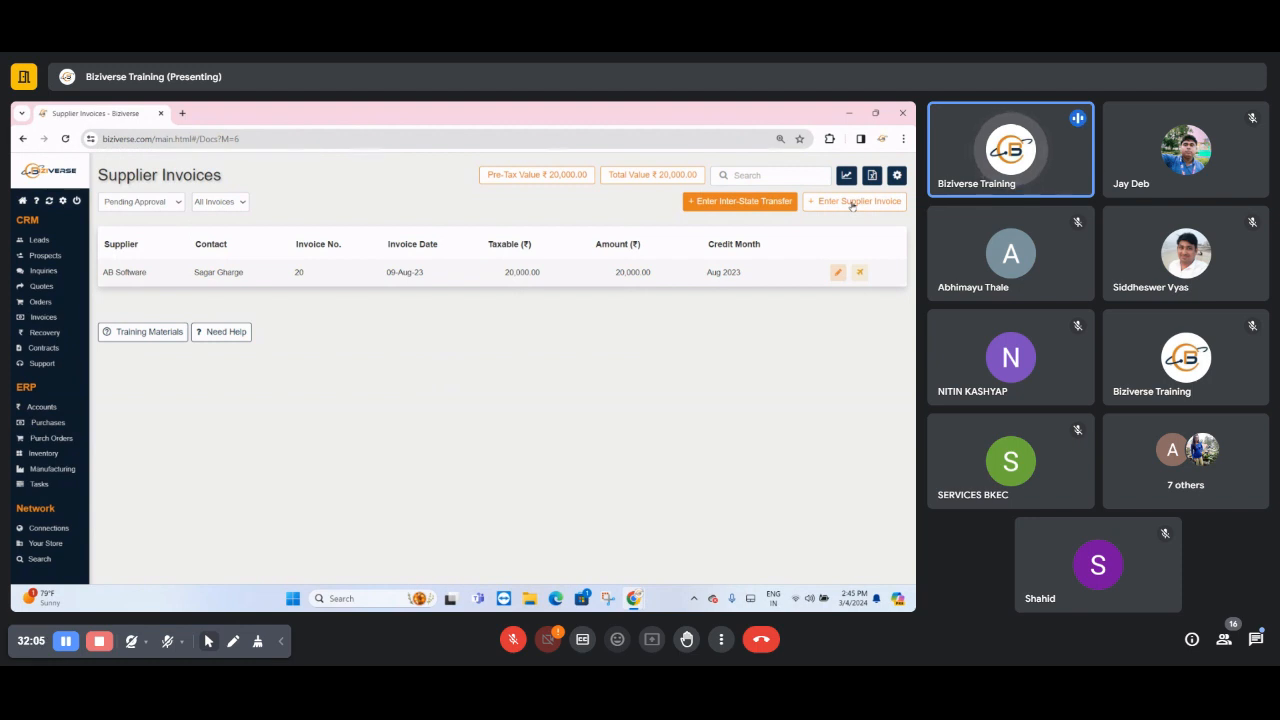
left_click(852, 201)
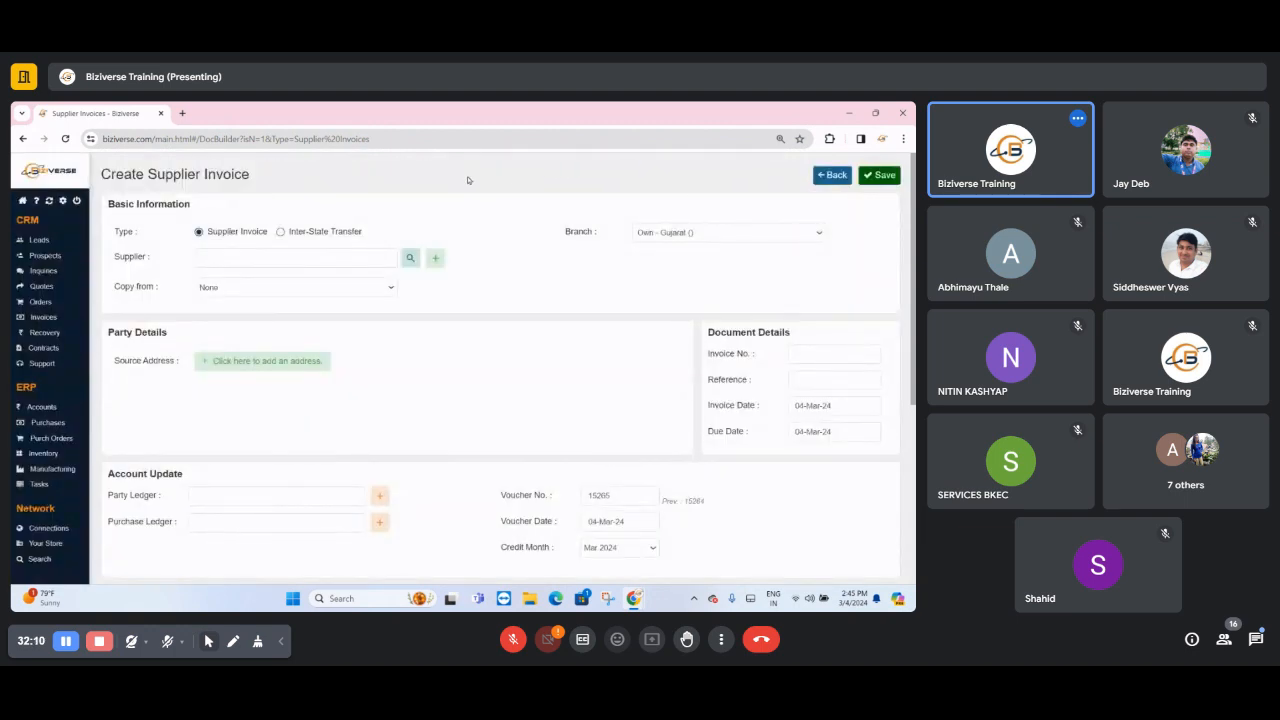
left_click_drag(108, 261, 222, 258)
left_click(234, 258)
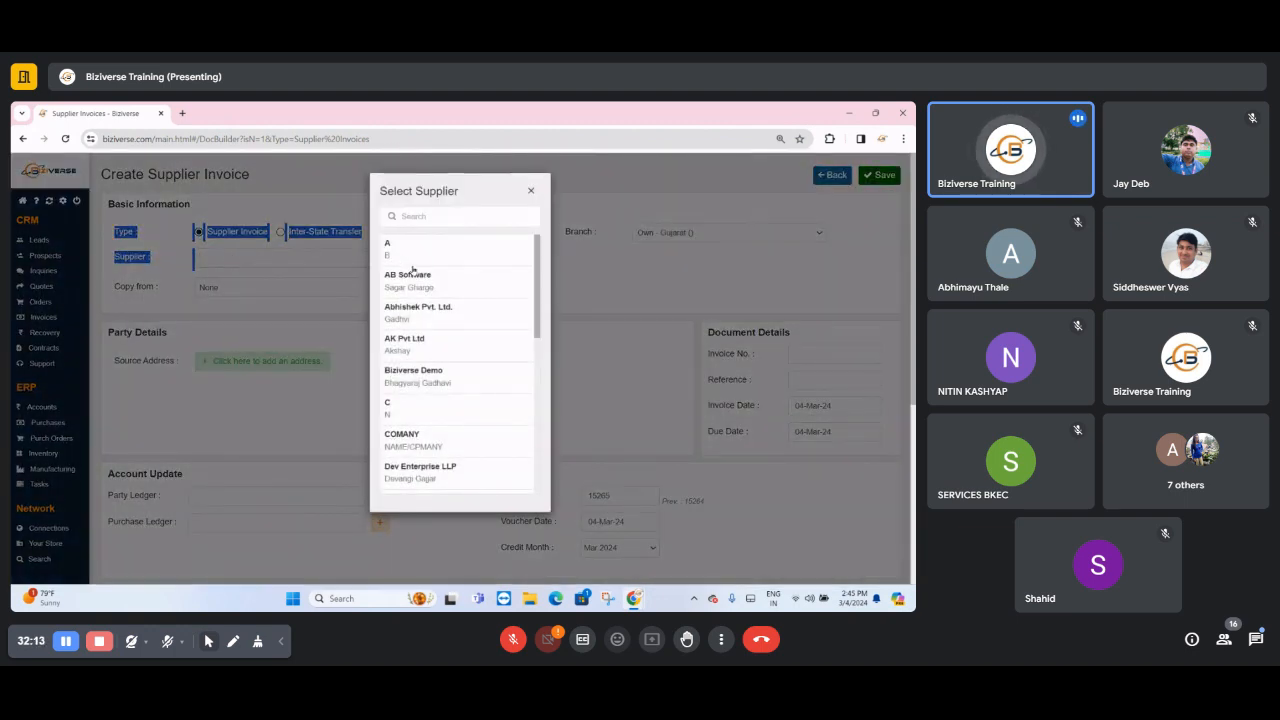
left_click(415, 280)
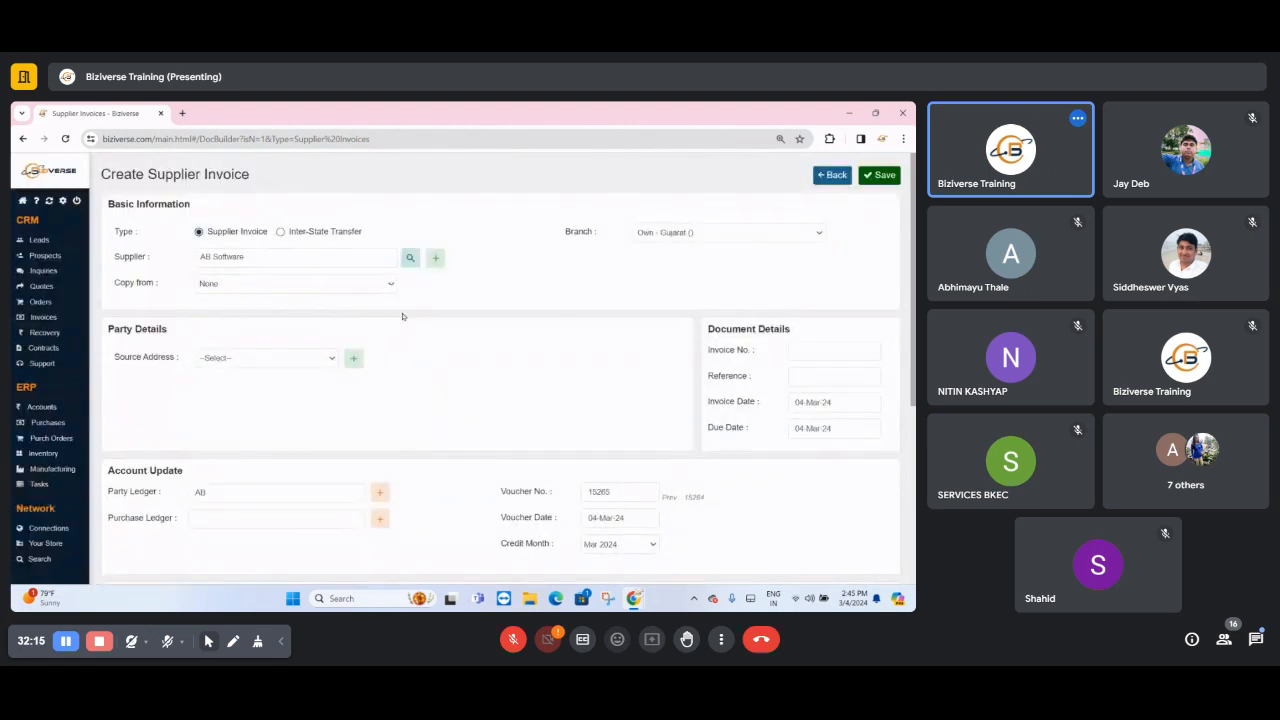
- Set the source address in the supplier invoice's party details to Office (Goa)
scroll(420, 354, "down", 4)
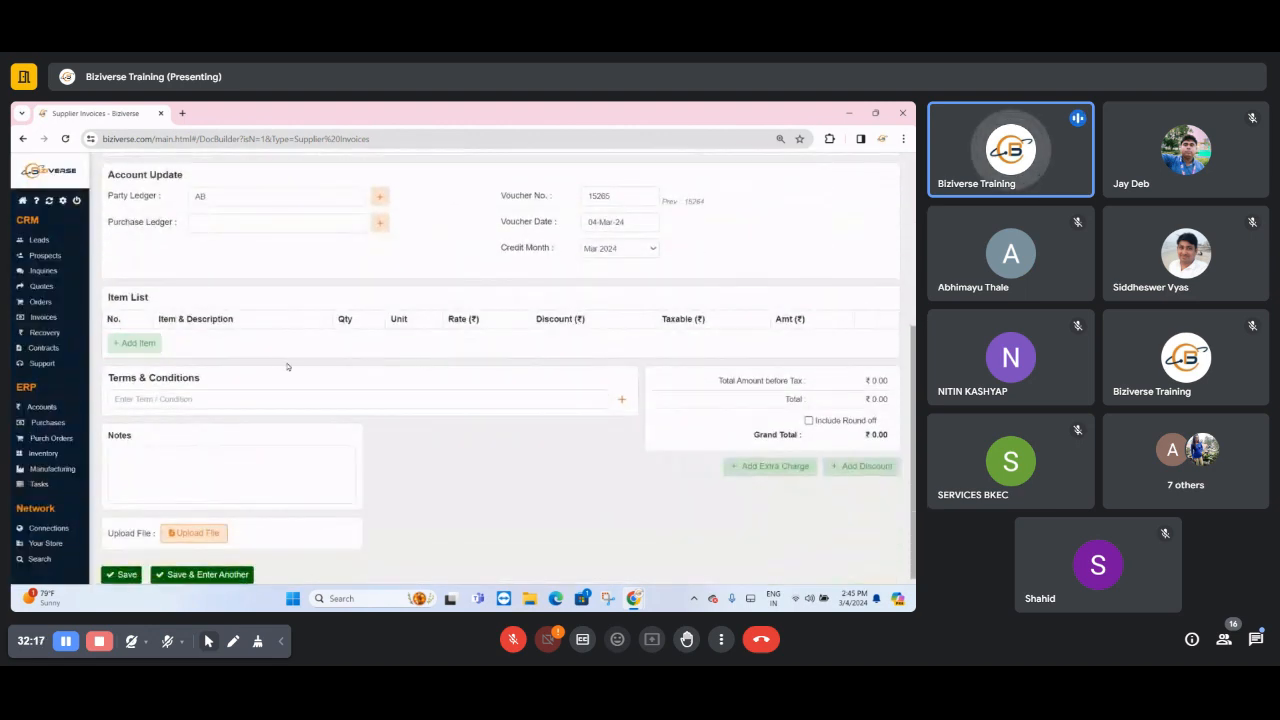
scroll(300, 330, "up", 4)
left_click(266, 290)
left_click(266, 290)
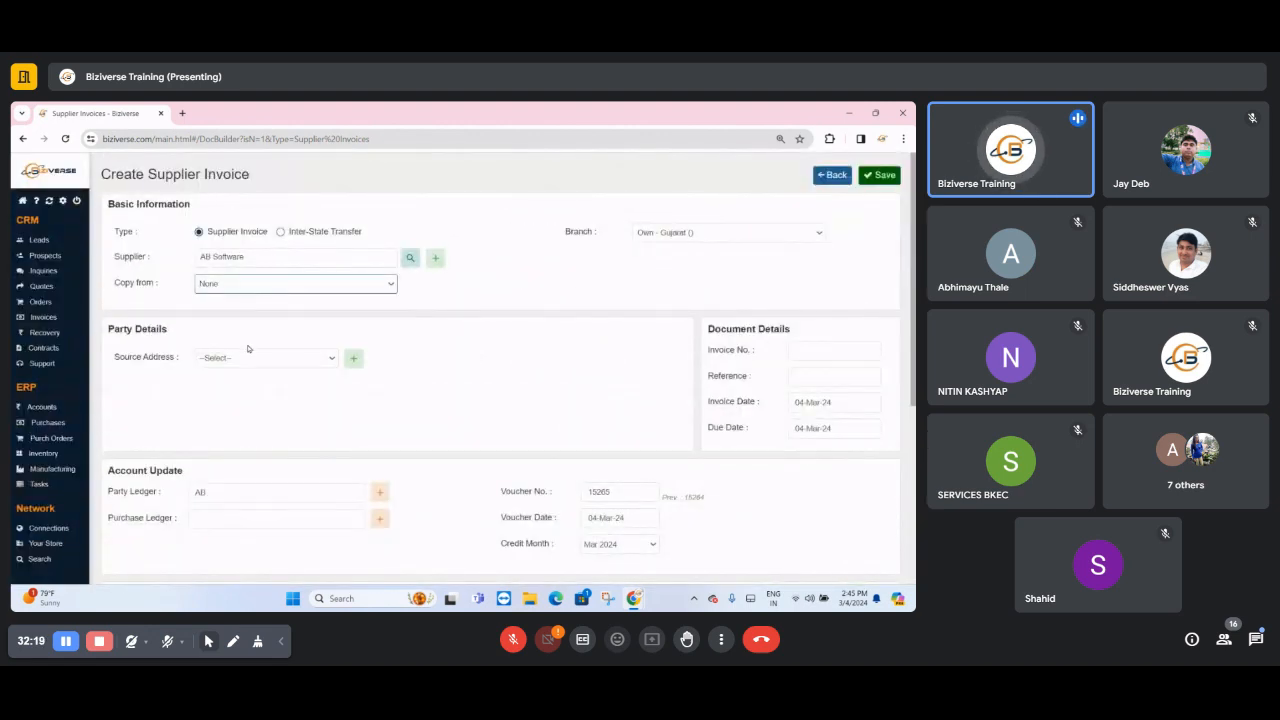
left_click(243, 359)
left_click(234, 386)
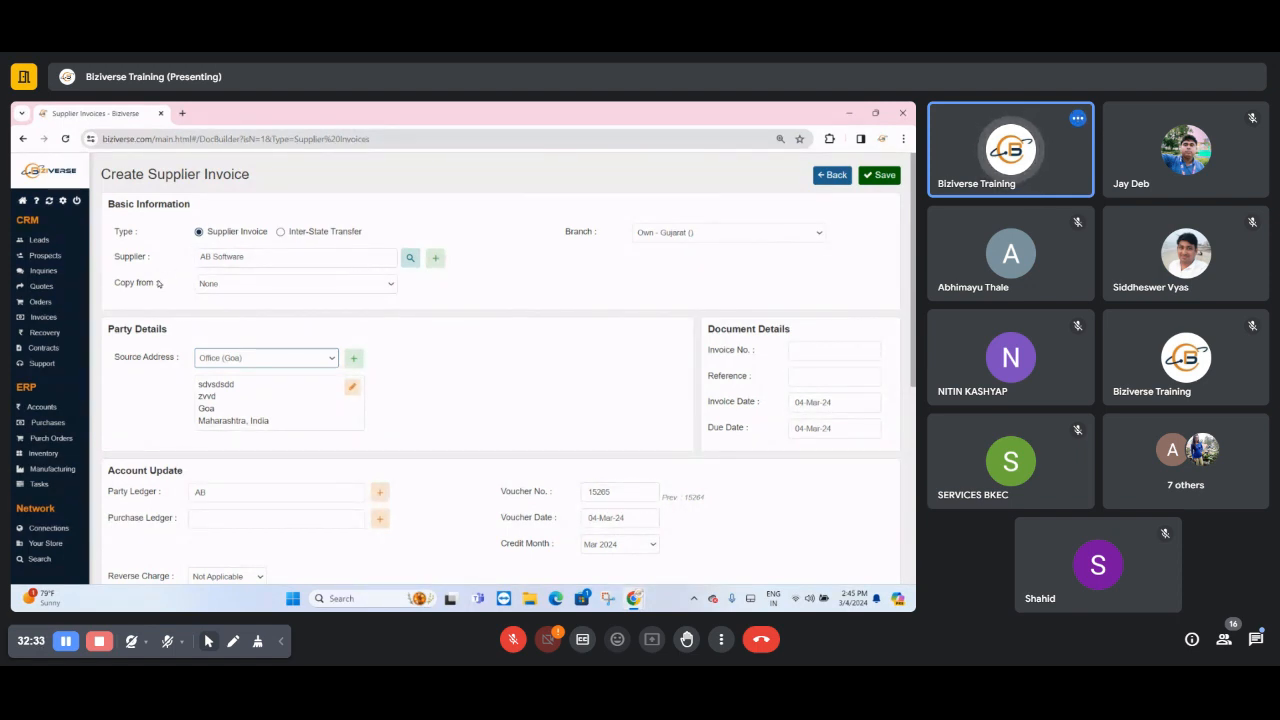
- Fill the supplier invoice by copying the supplier's earlier purchase order dated 01-Mar
left_click_drag(158, 284, 117, 286)
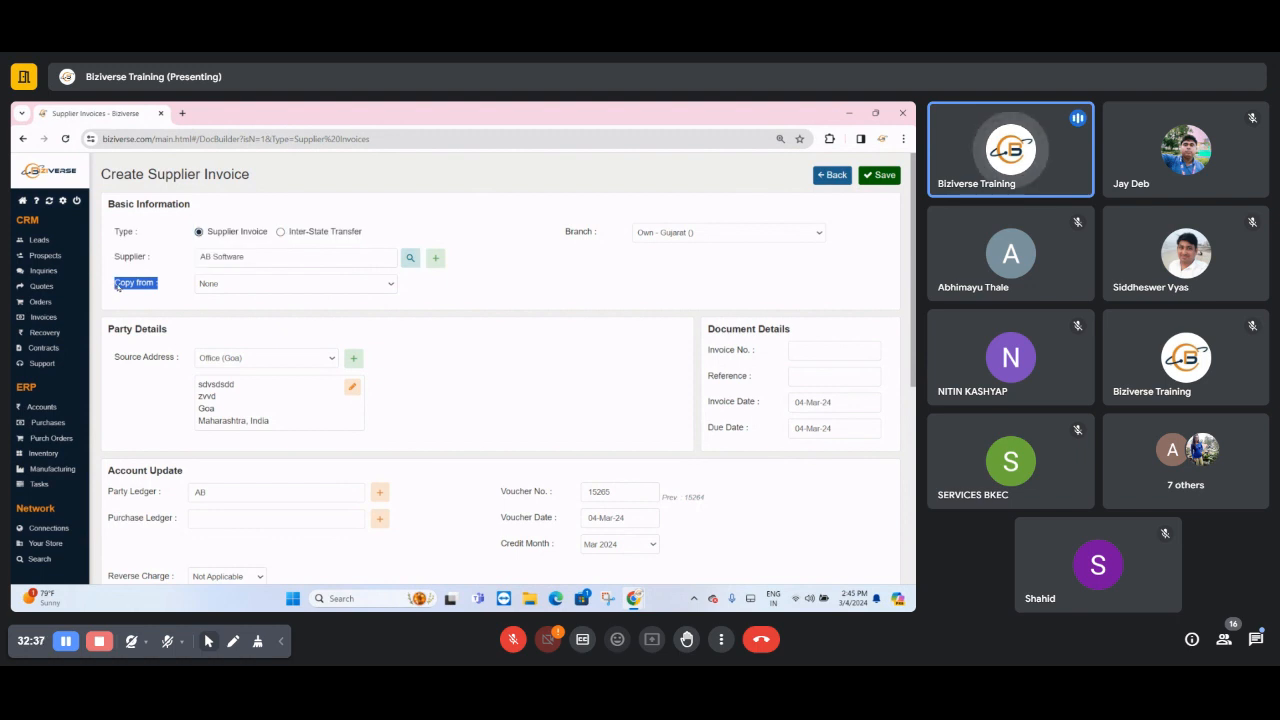
left_click(222, 285)
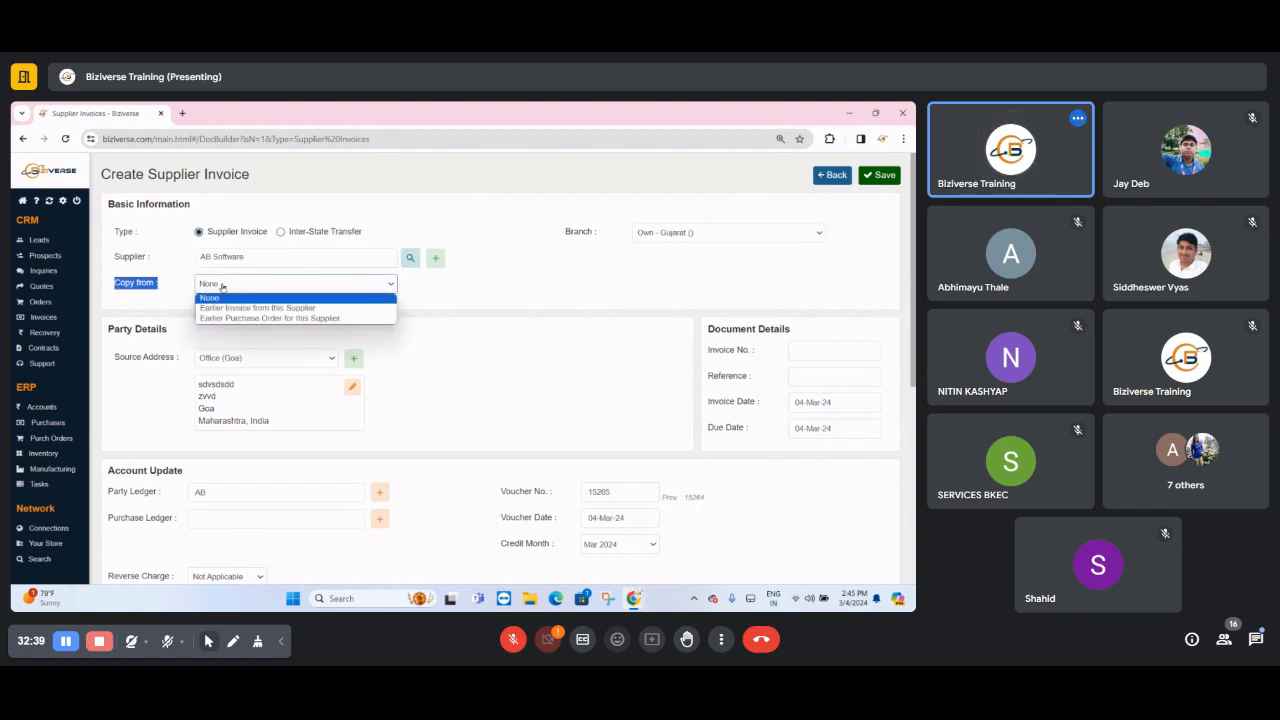
left_click(222, 285)
double_click(222, 285)
left_click(222, 285)
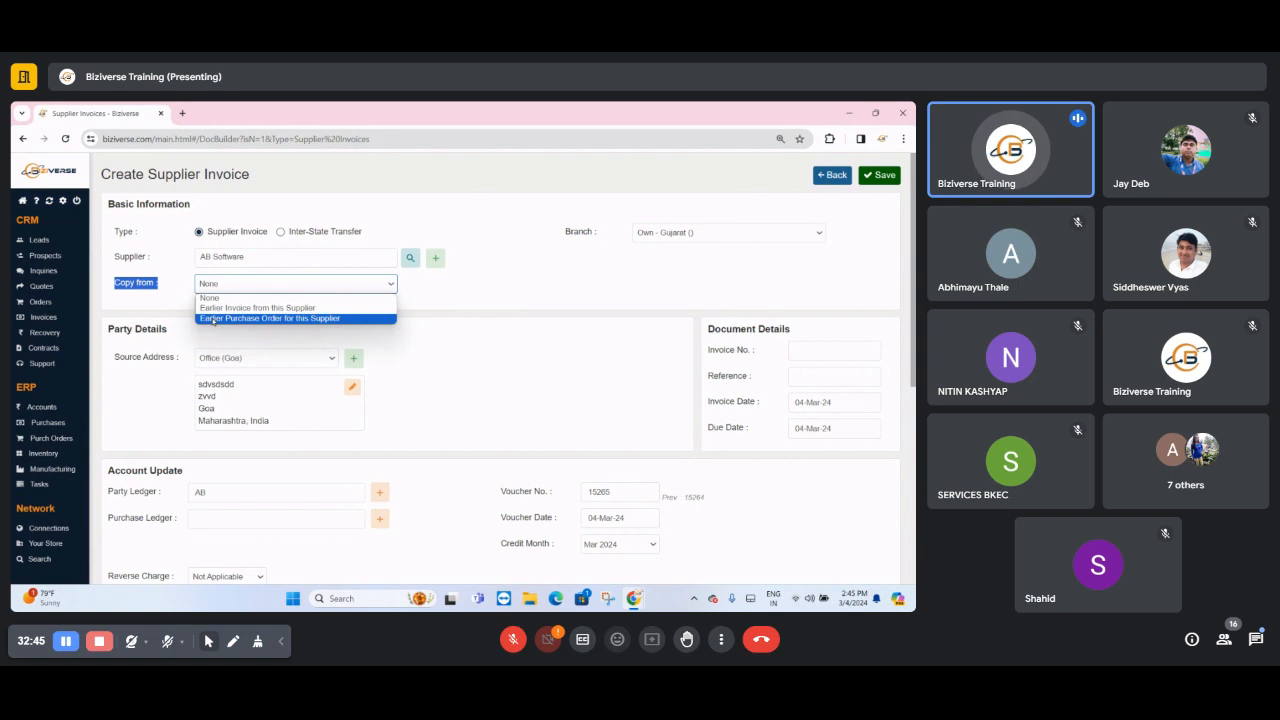
left_click(212, 318)
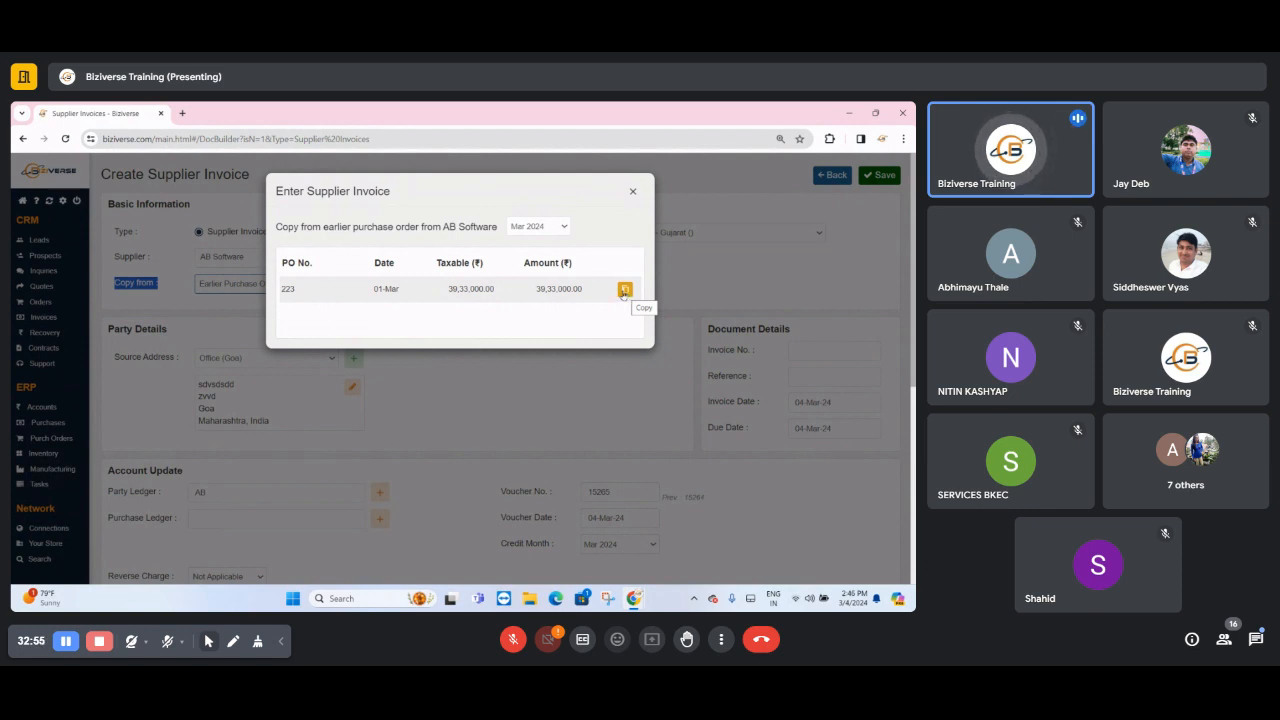
left_click(624, 290)
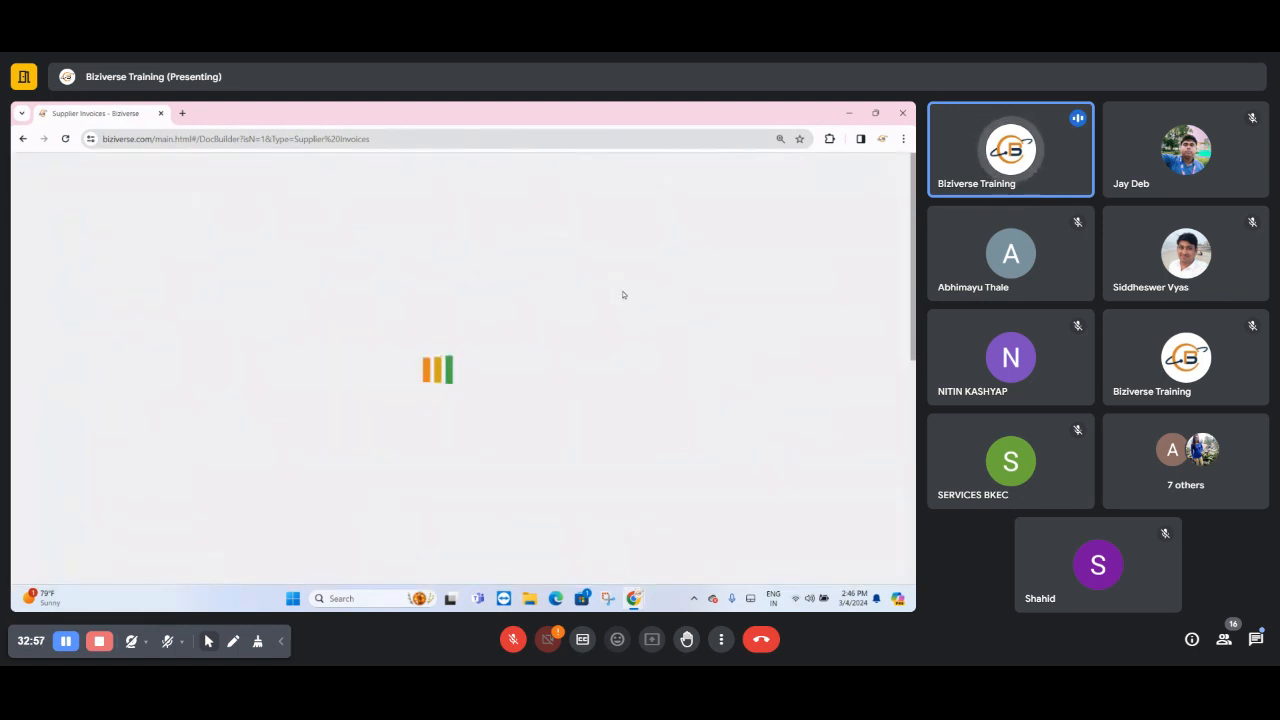
- Set the third item, 200 MM PVC PIPE, to quantity 6 and rate 14500, and check the first item's details
scroll(628, 305, "down", 6)
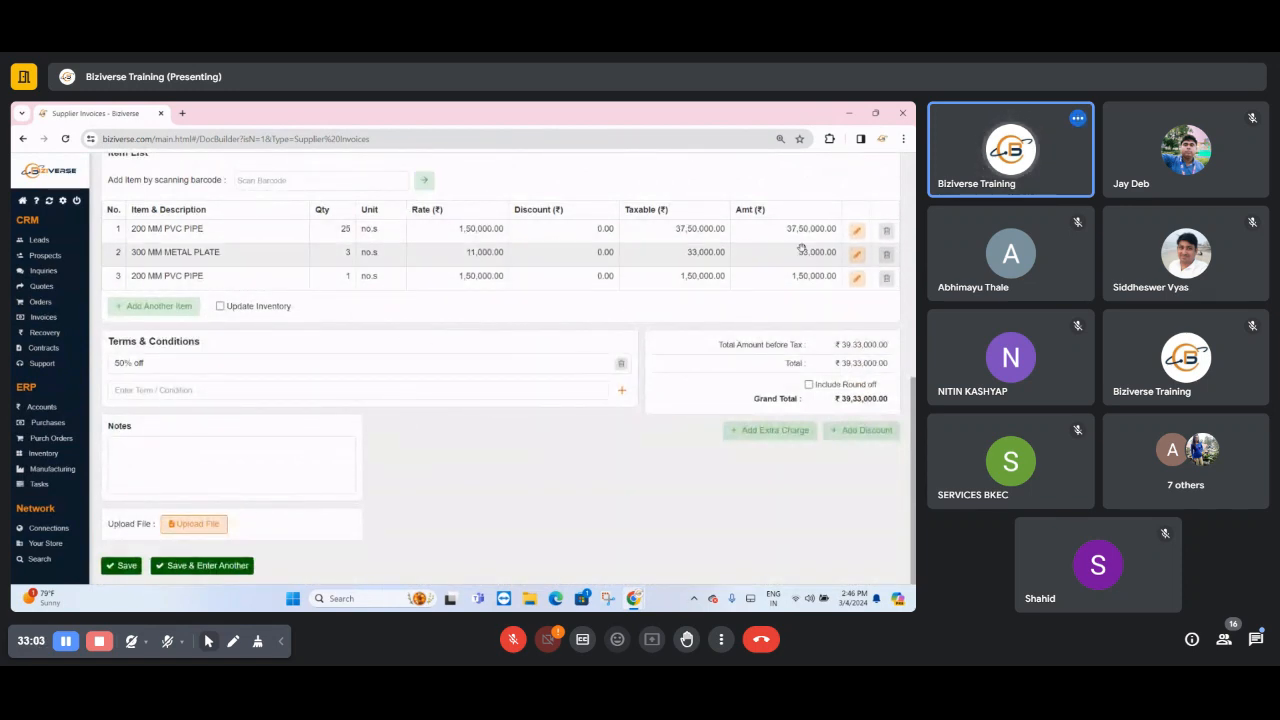
left_click(857, 278)
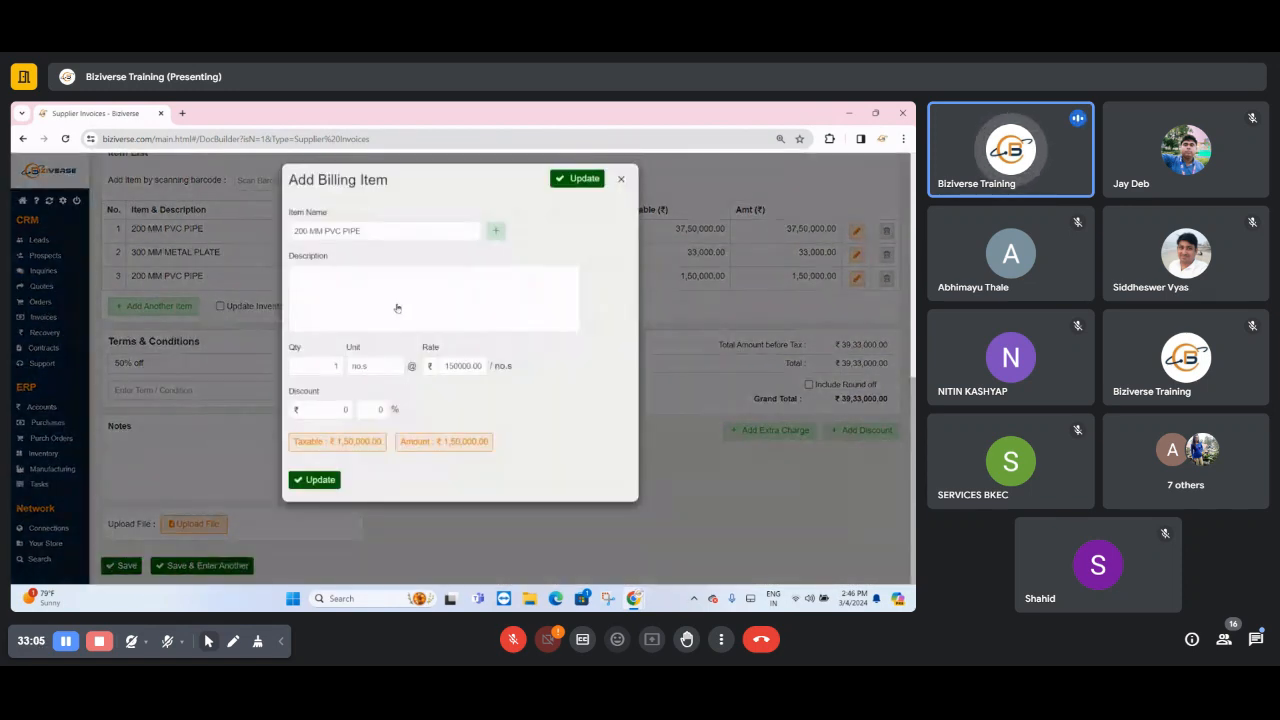
double_click(328, 368)
left_click(449, 366)
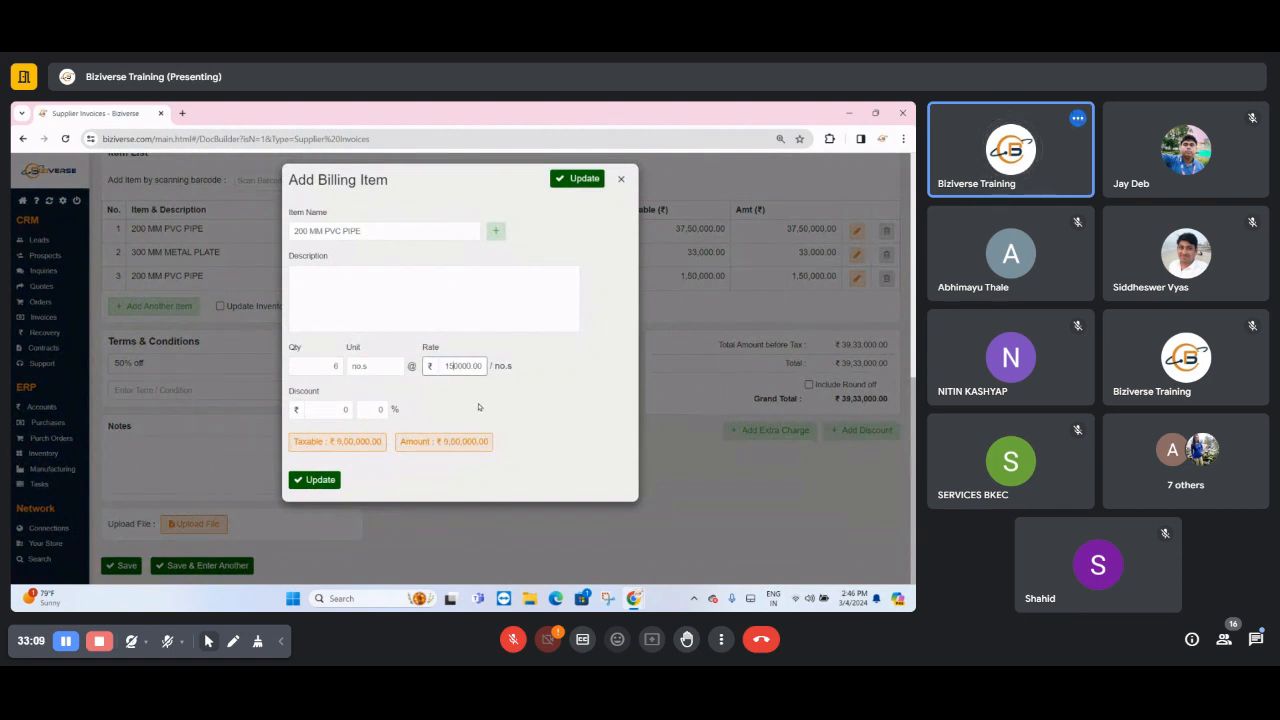
key("BackSpace")
type("4")
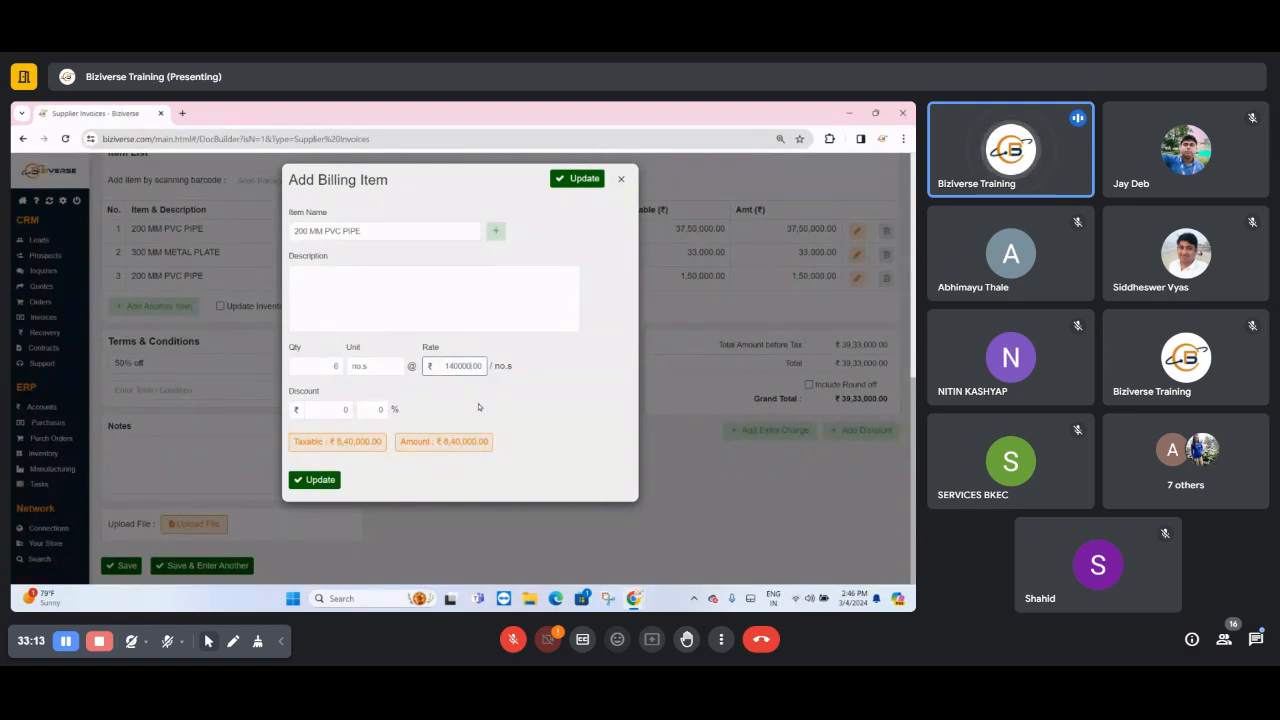
key("Delete")
key("Delete")
key("Delete")
key("Delete")
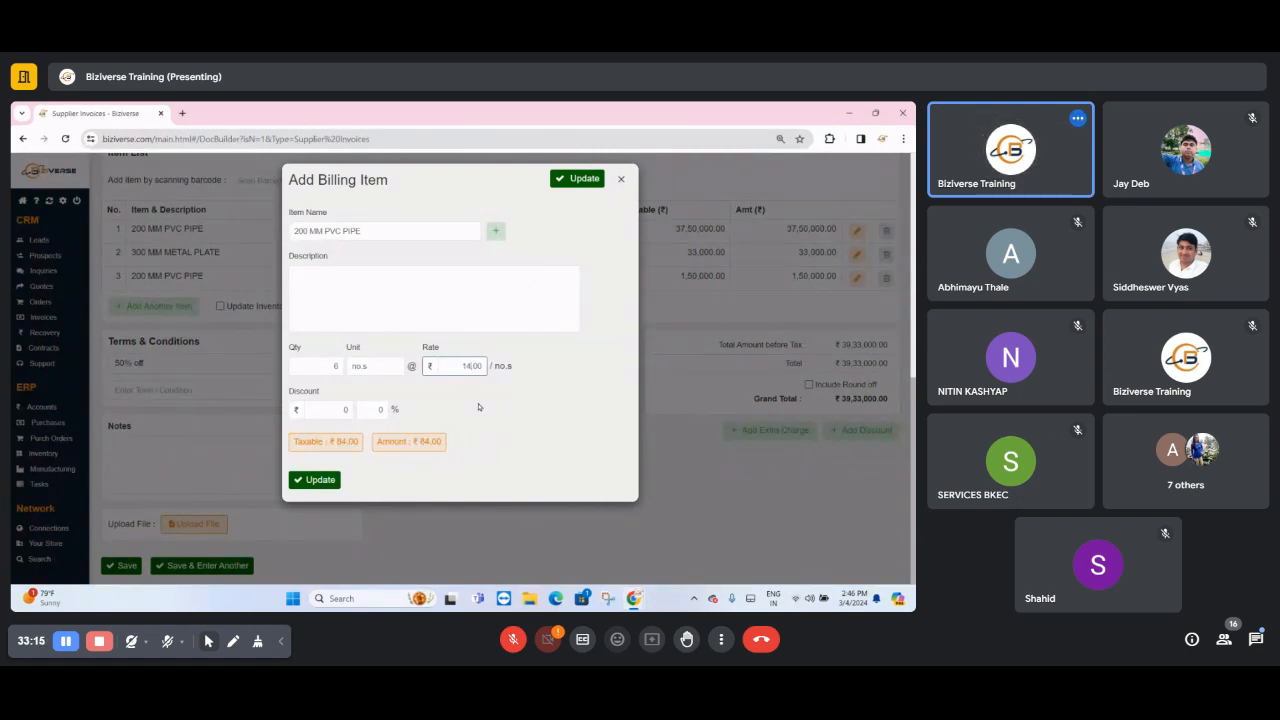
type("500")
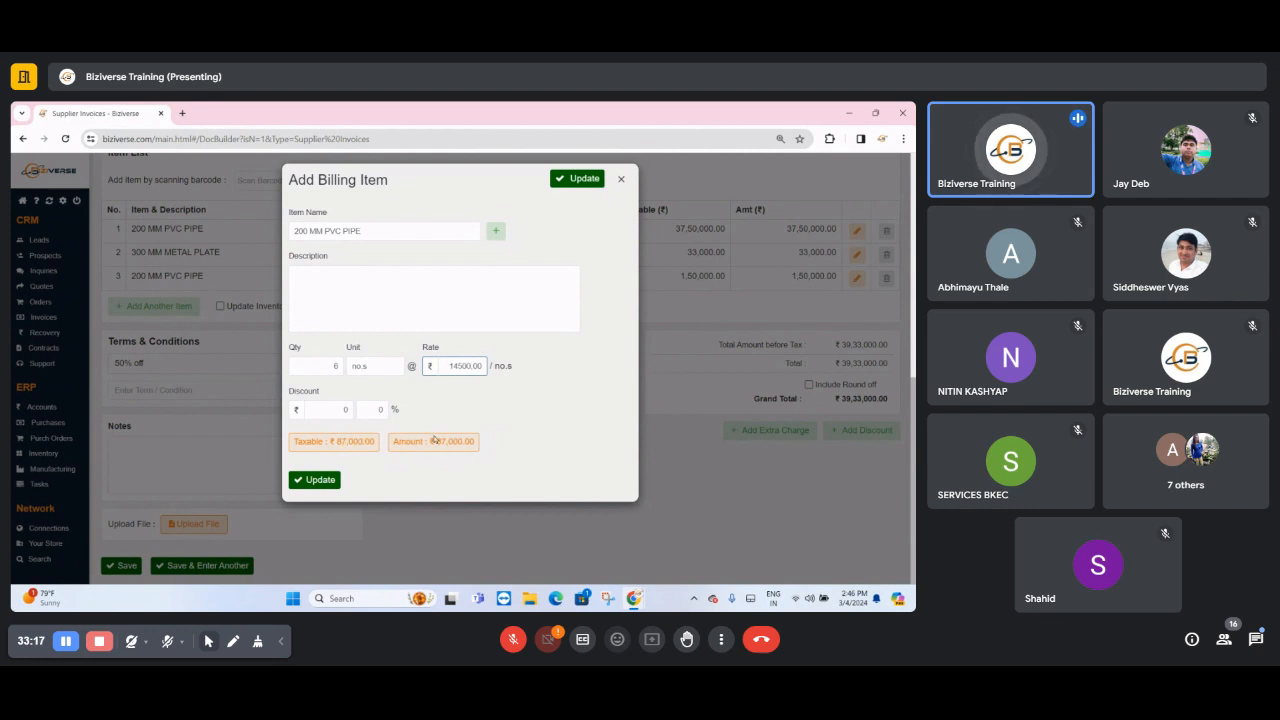
left_click(316, 480)
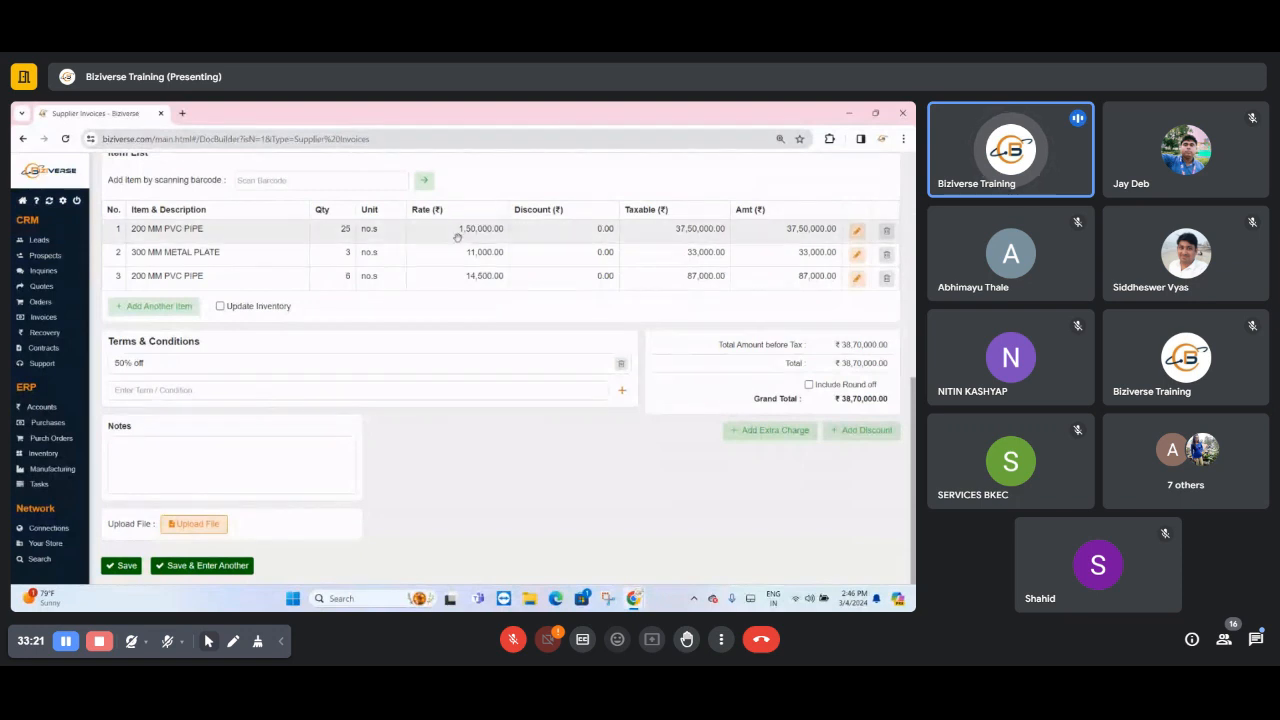
left_click(853, 234)
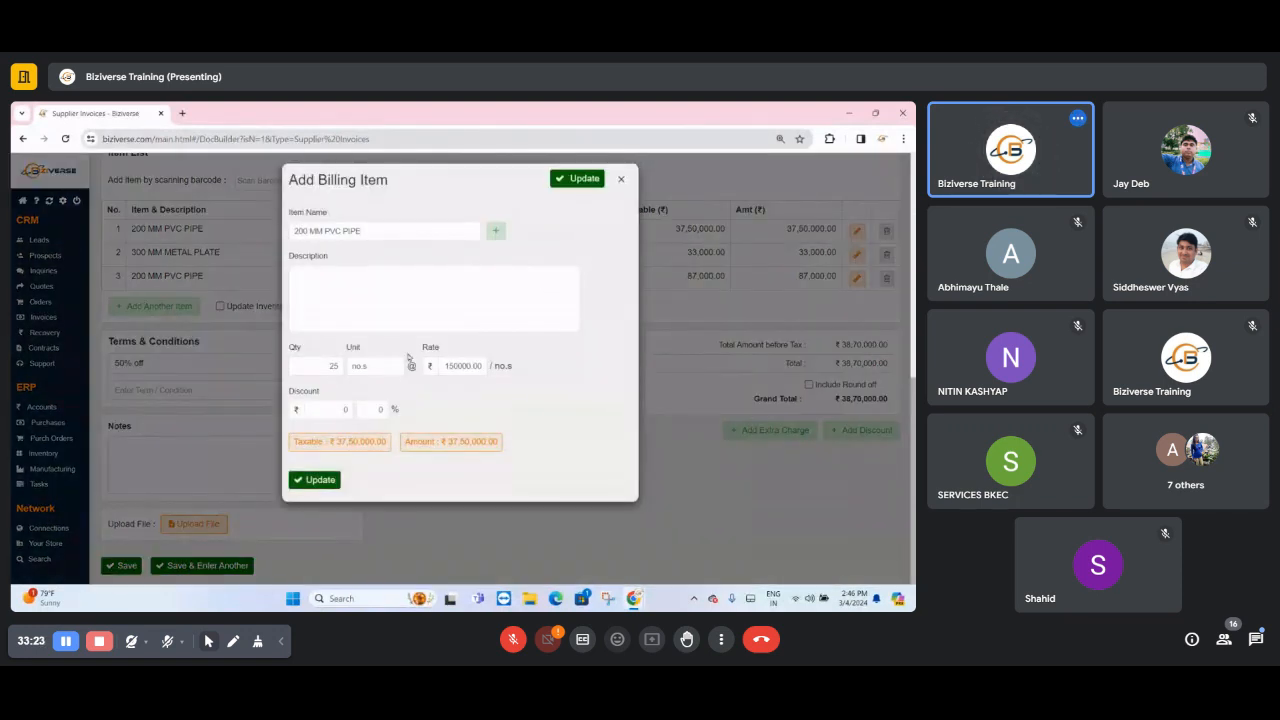
left_click(312, 480)
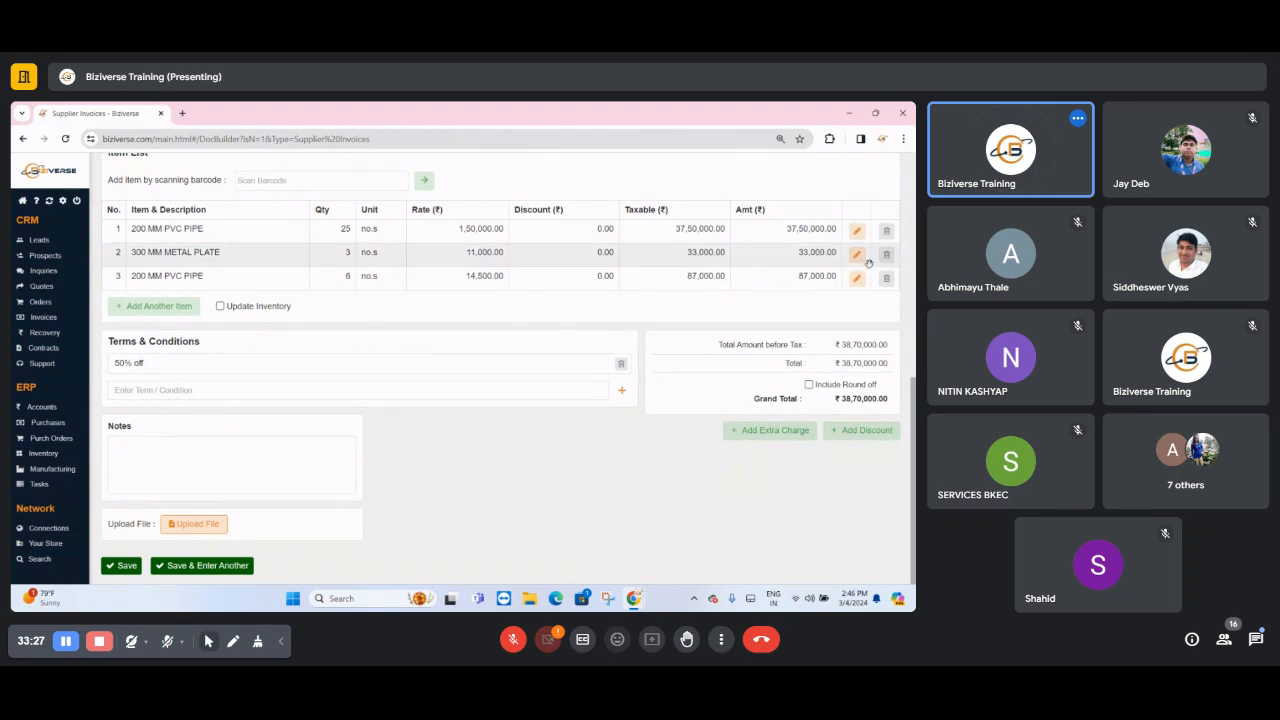
- Set the purchase ledger in the invoice's account update section to purchase expense
scroll(314, 471, "up", 10)
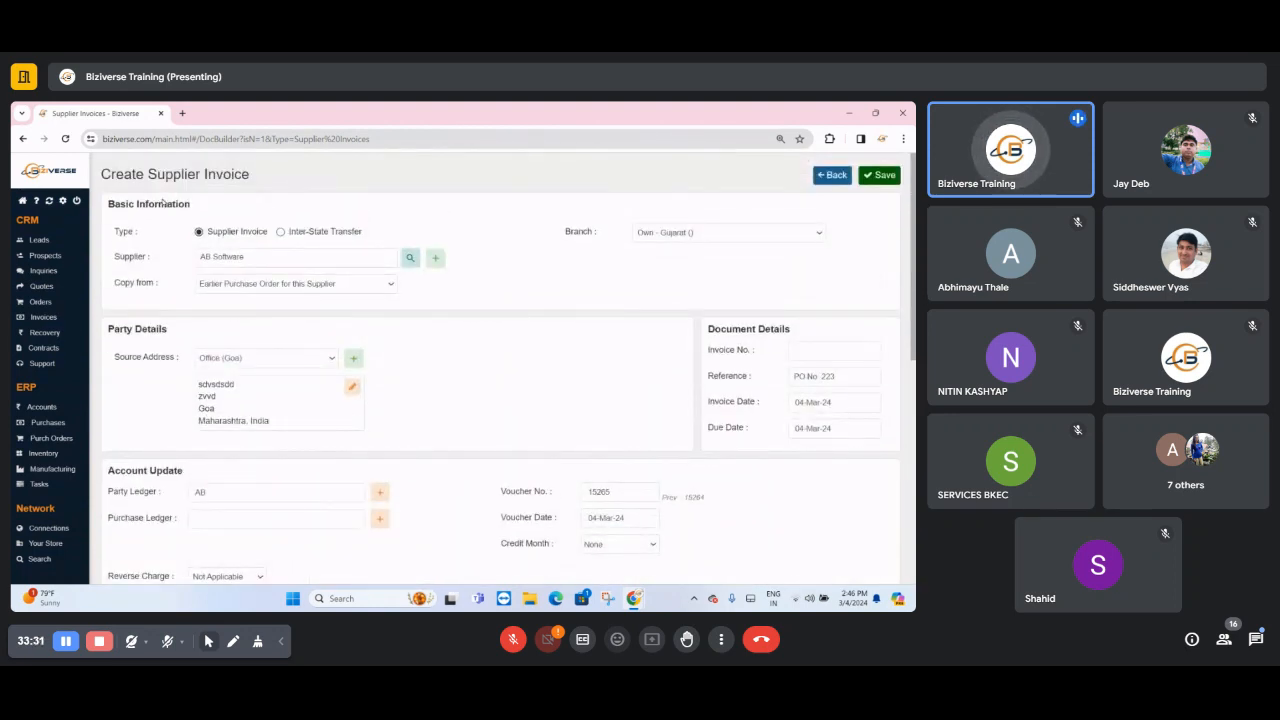
double_click(163, 203)
left_click(165, 467)
double_click(165, 470)
left_click(214, 528)
type("PURCHSE")
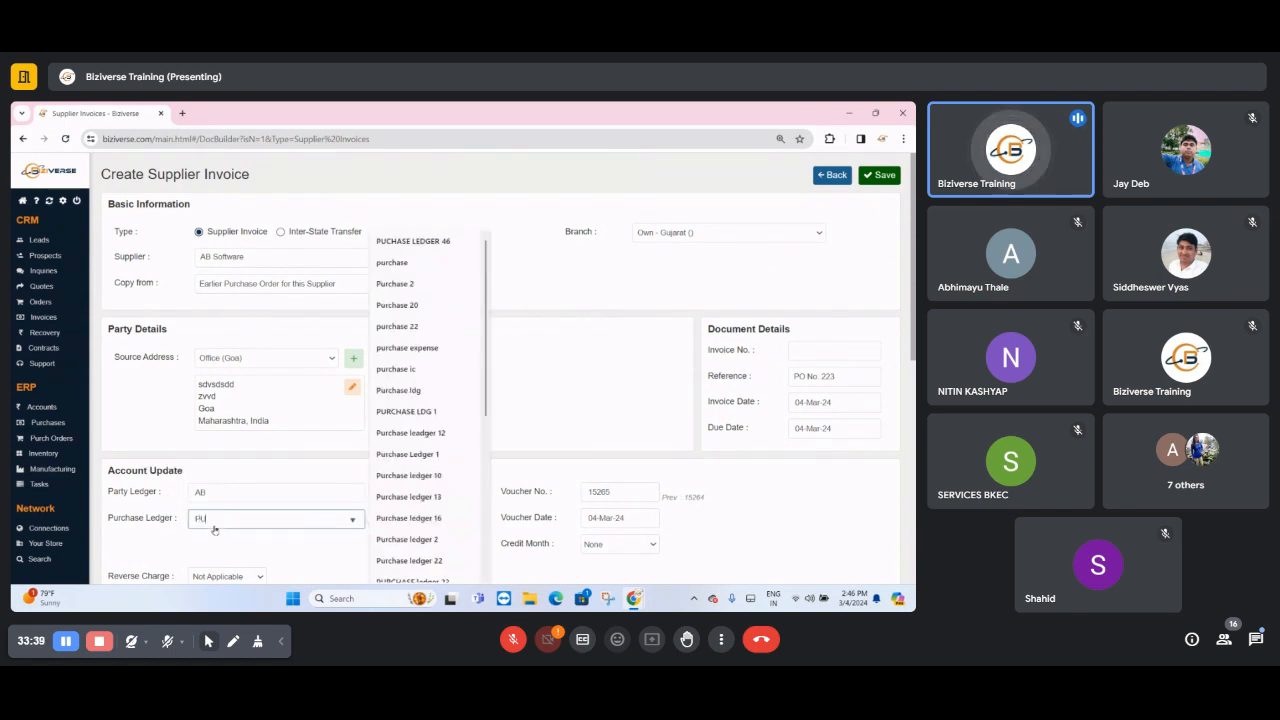
key("BackSpace")
key("BackSpace")
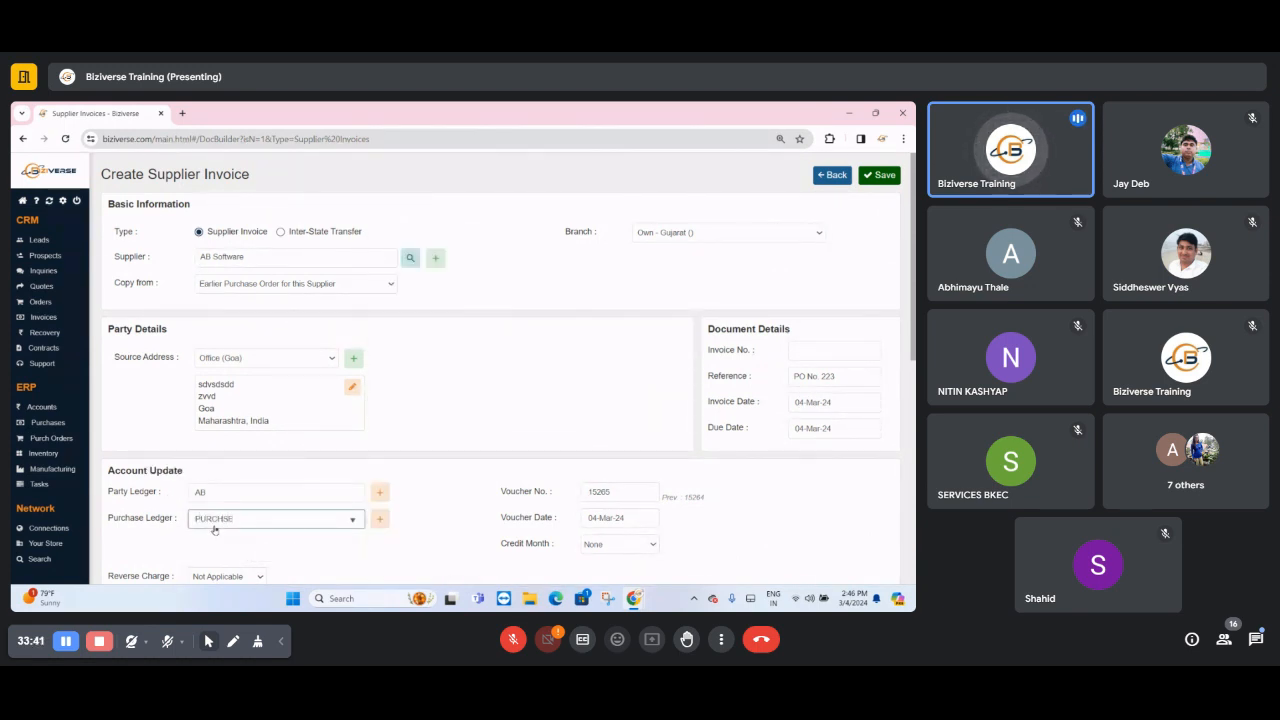
type("A")
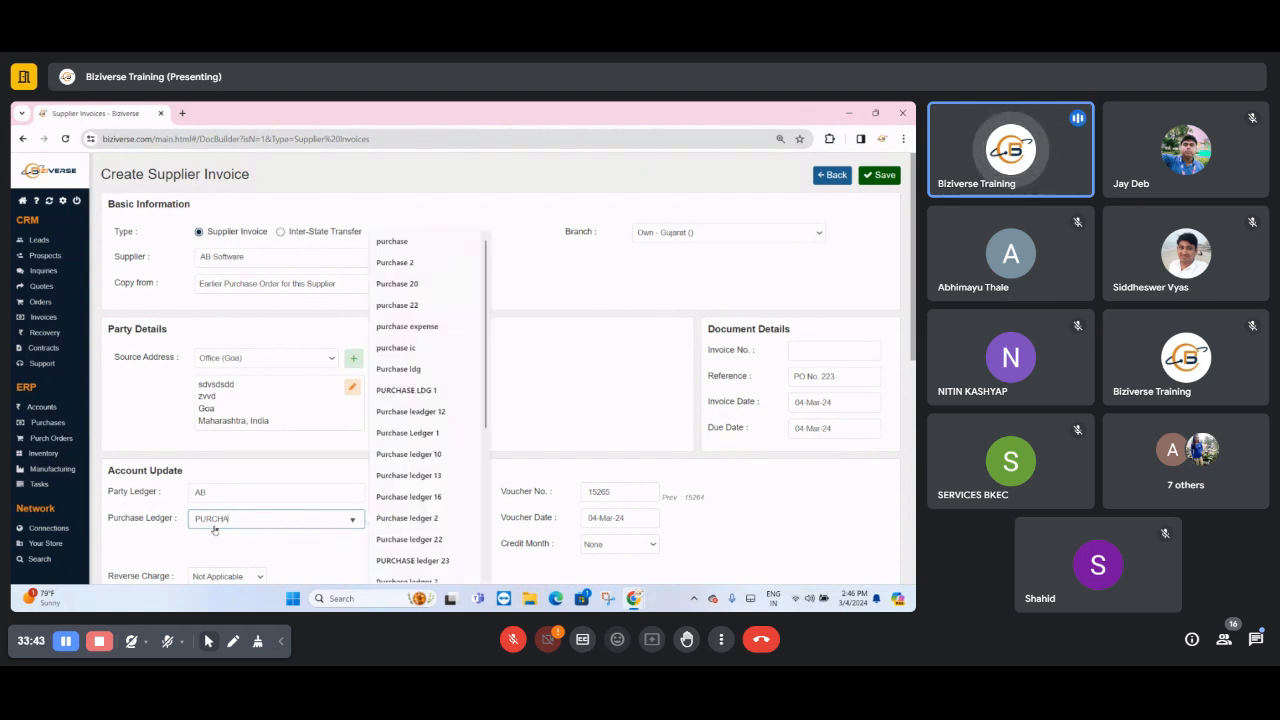
type("SE")
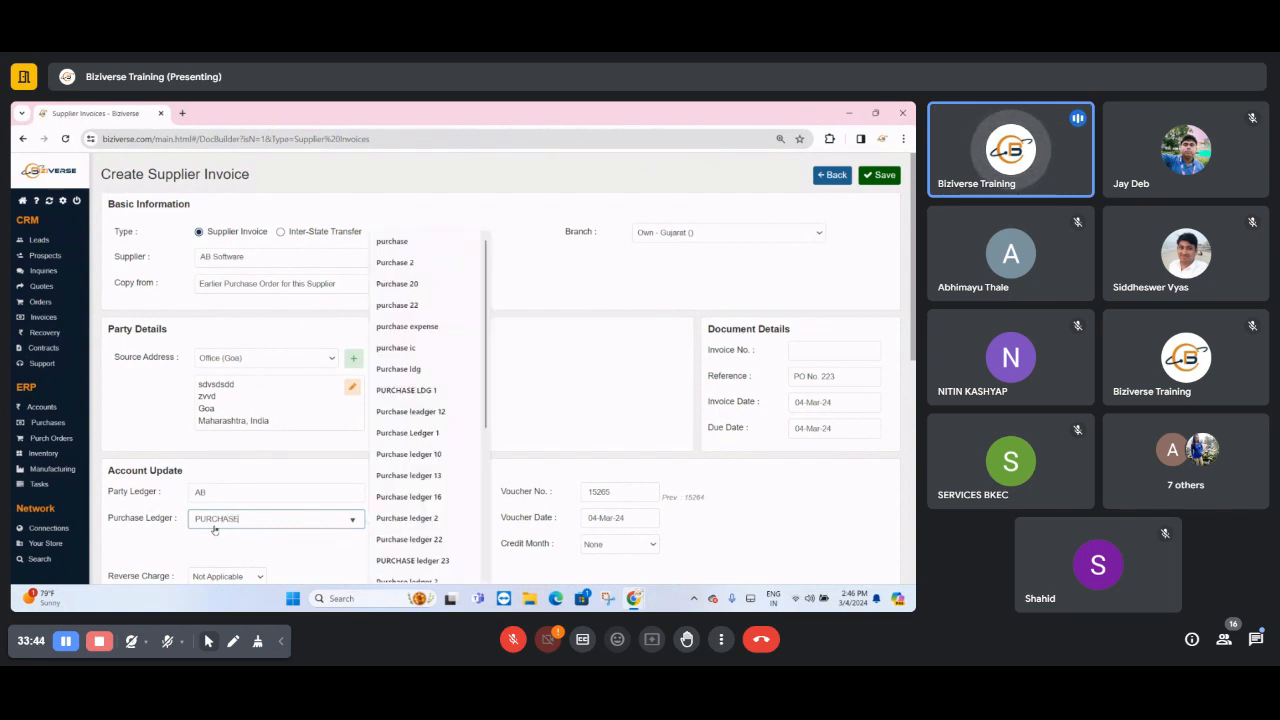
left_click(413, 328)
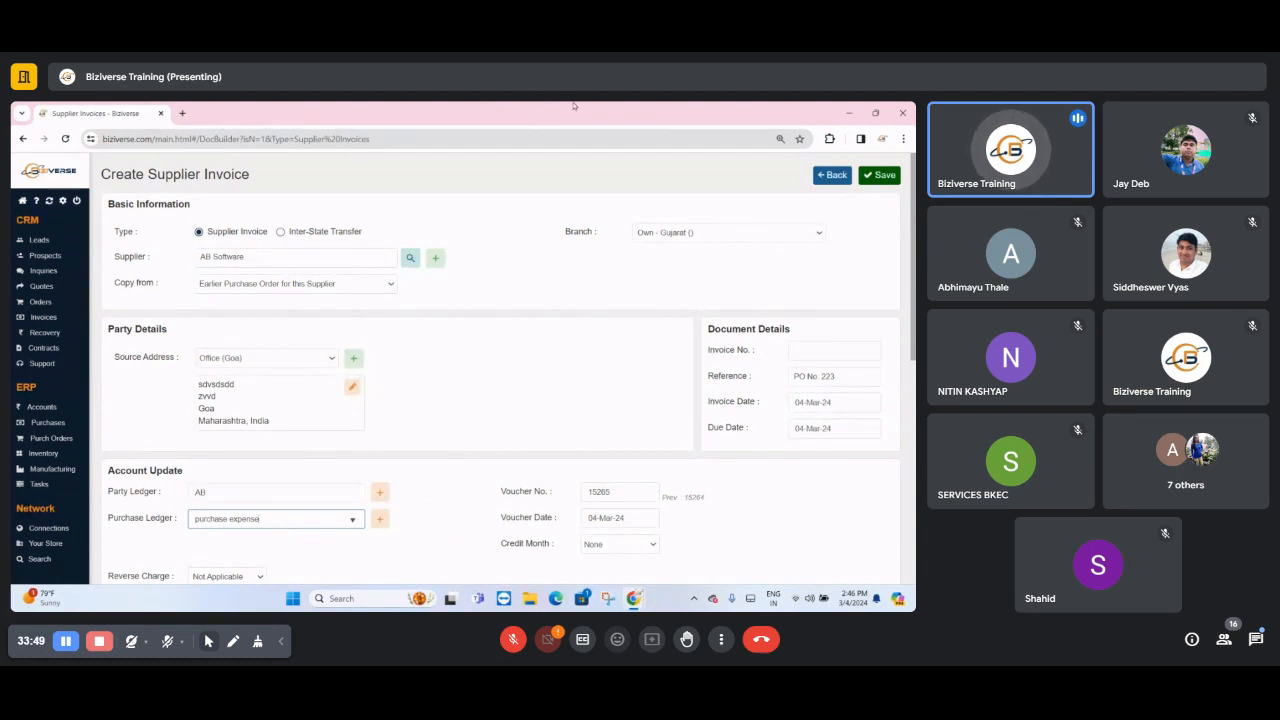
- Set the invoice number in the supplier invoice's document details to ABS1265
left_click(818, 356)
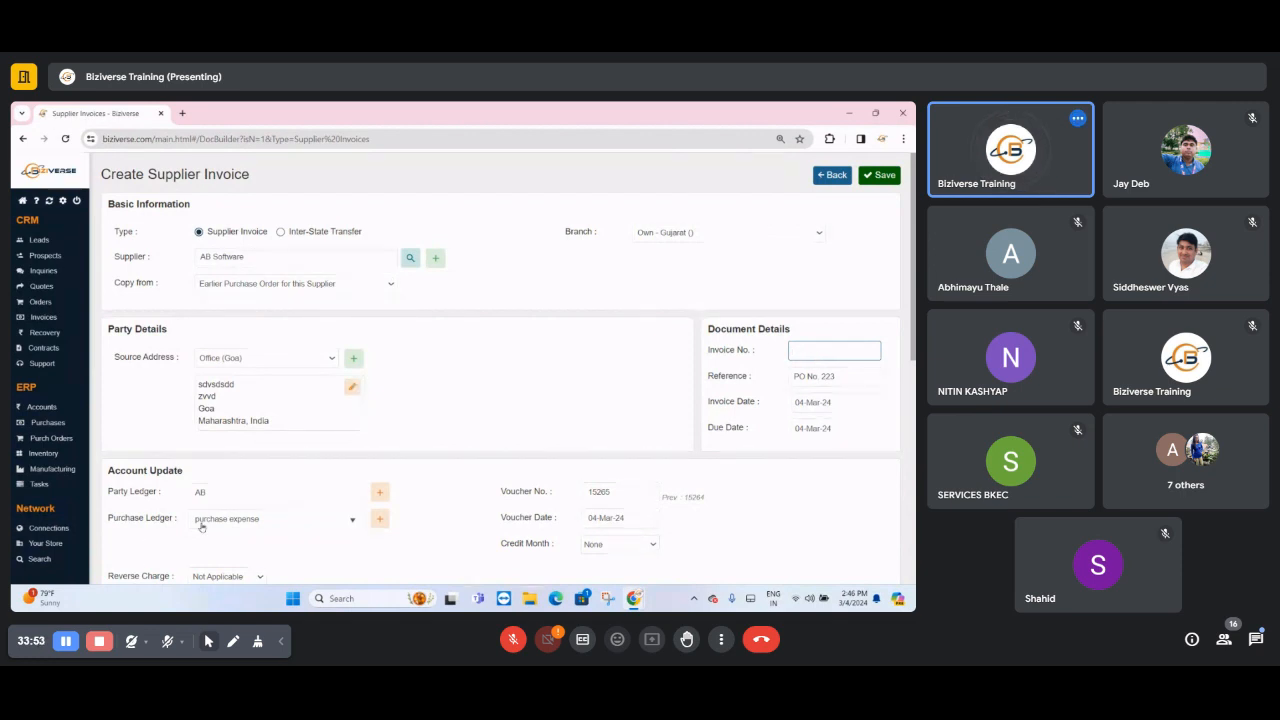
left_click(273, 525)
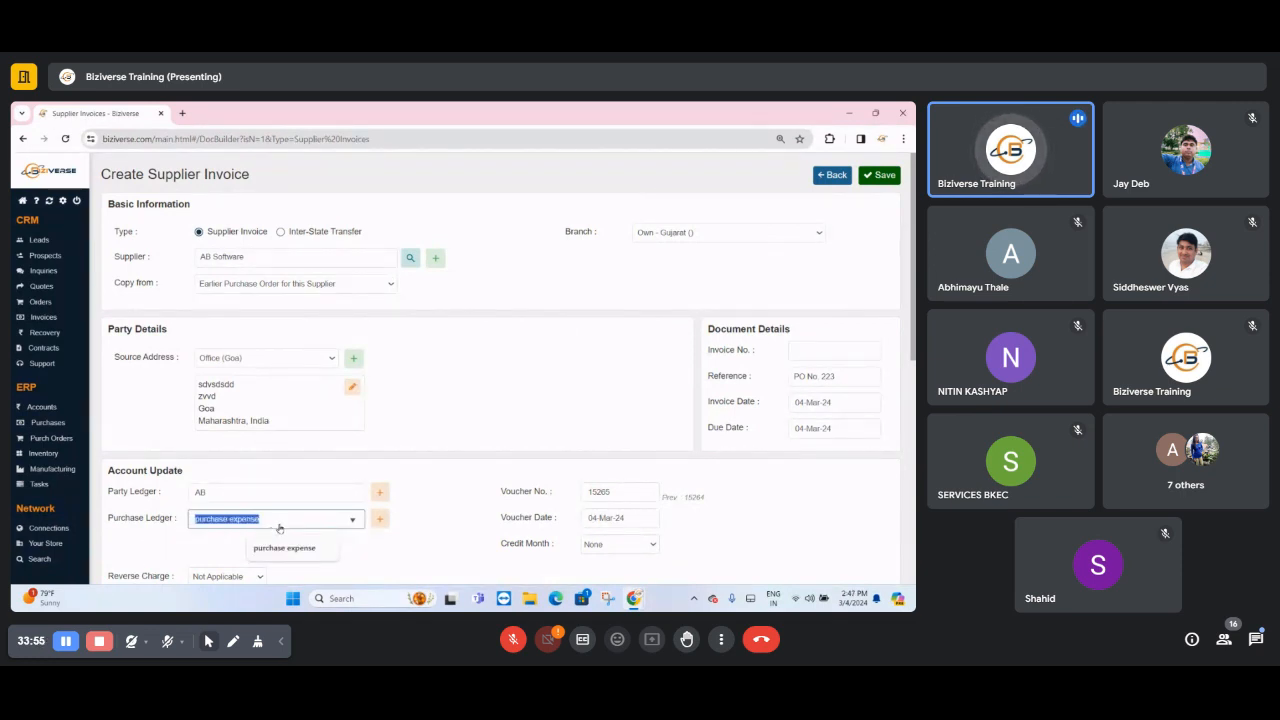
left_click(819, 353)
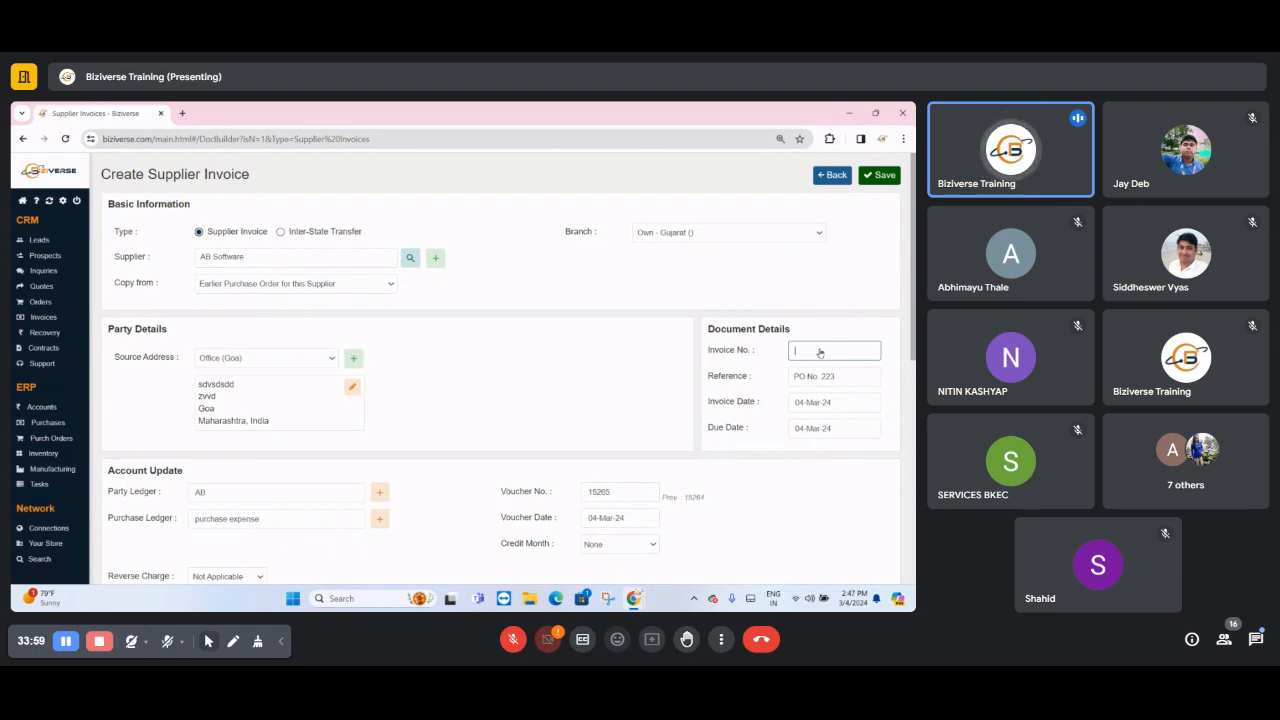
type("AB")
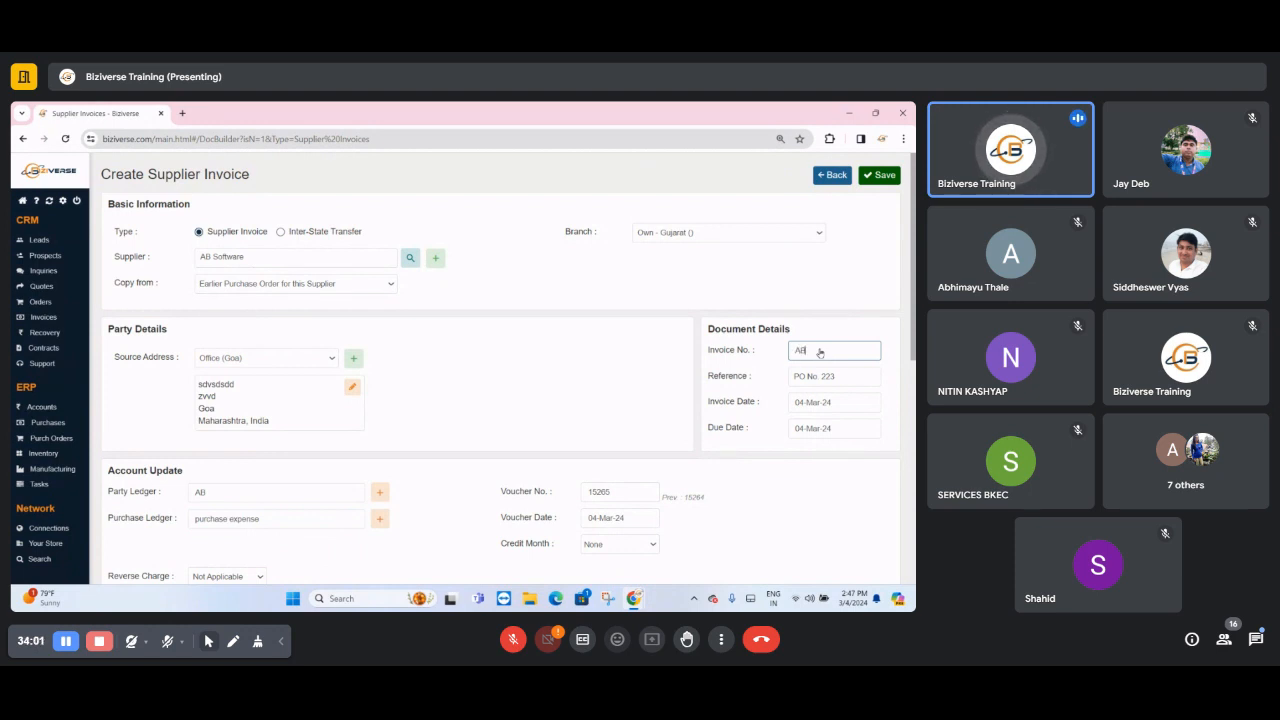
type("S")
type("1255")
- Copy the invoice number ABS1265 into the voucher number of the account update section and compare the two
double_click(820, 351)
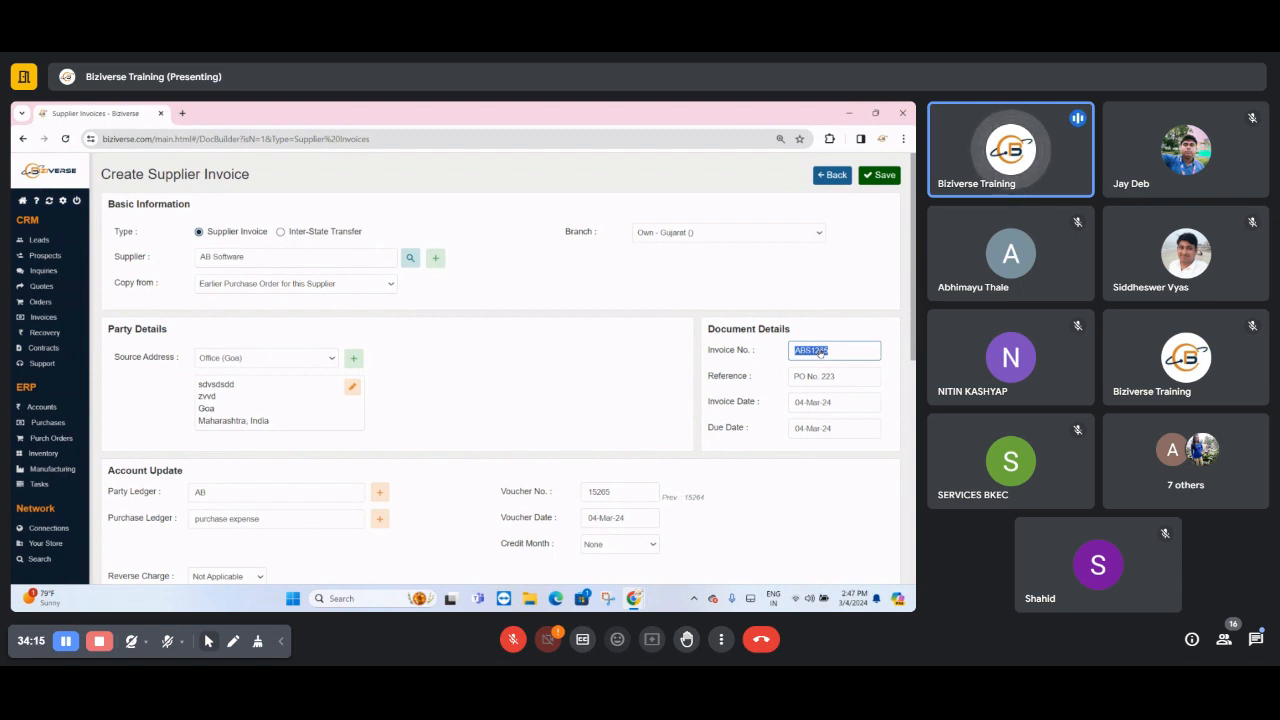
double_click(623, 492)
type("ABS1265")
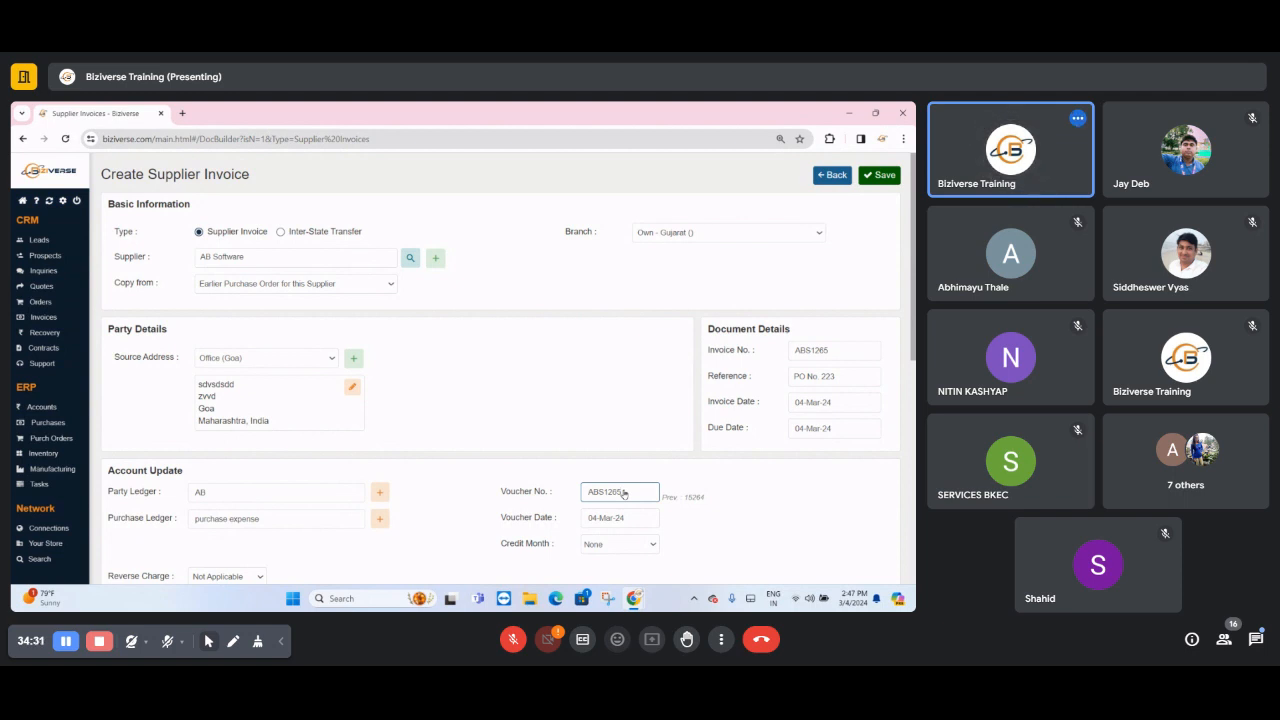
scroll(622, 492, "down", 3)
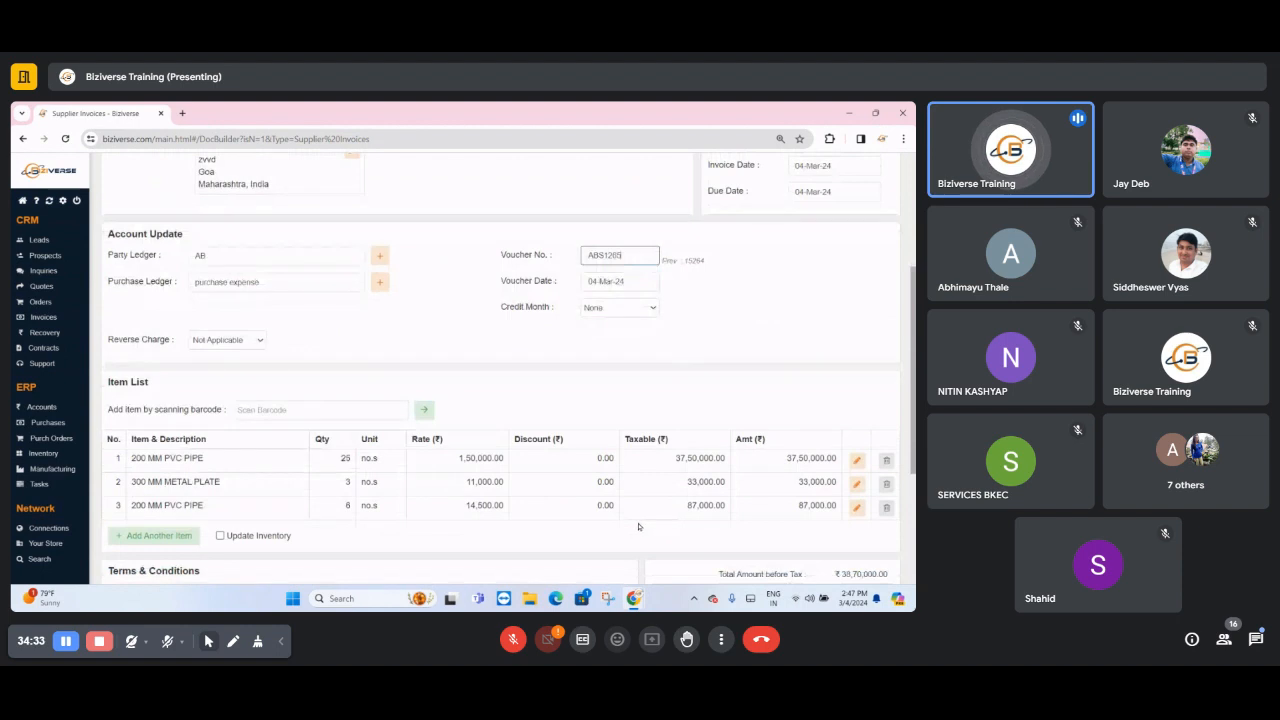
double_click(605, 256)
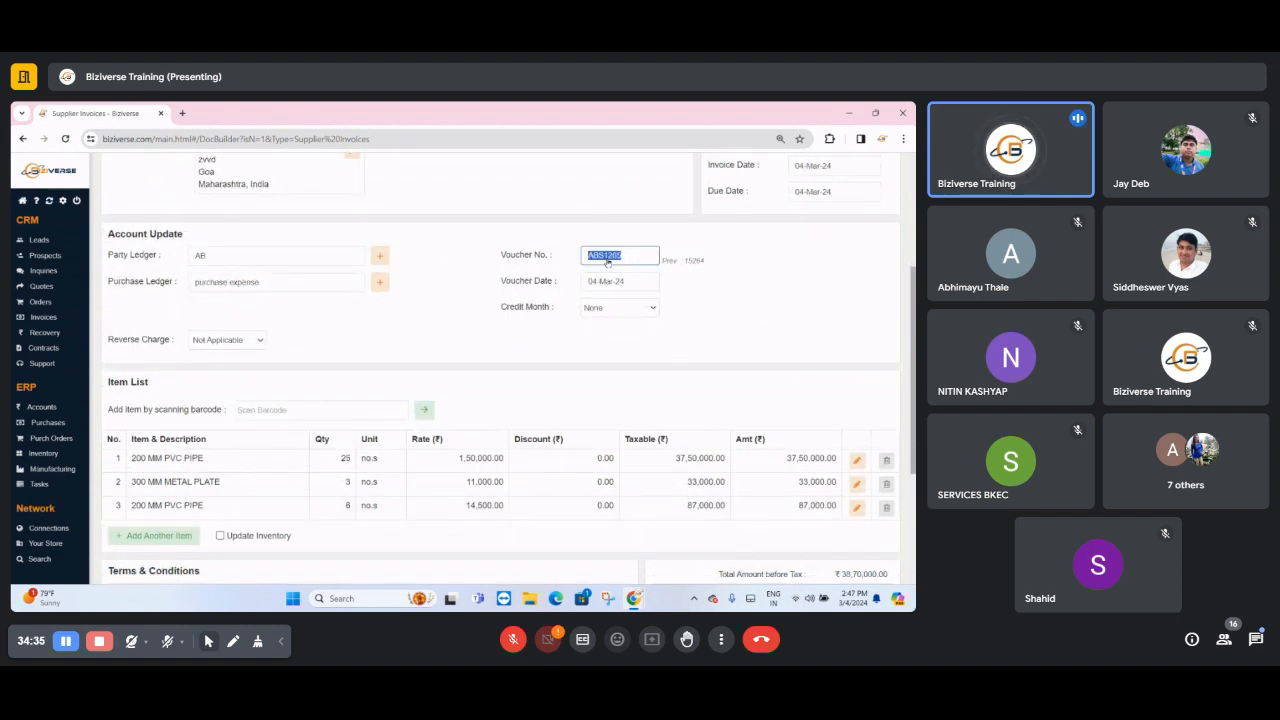
scroll(606, 262, "up", 2)
double_click(810, 292)
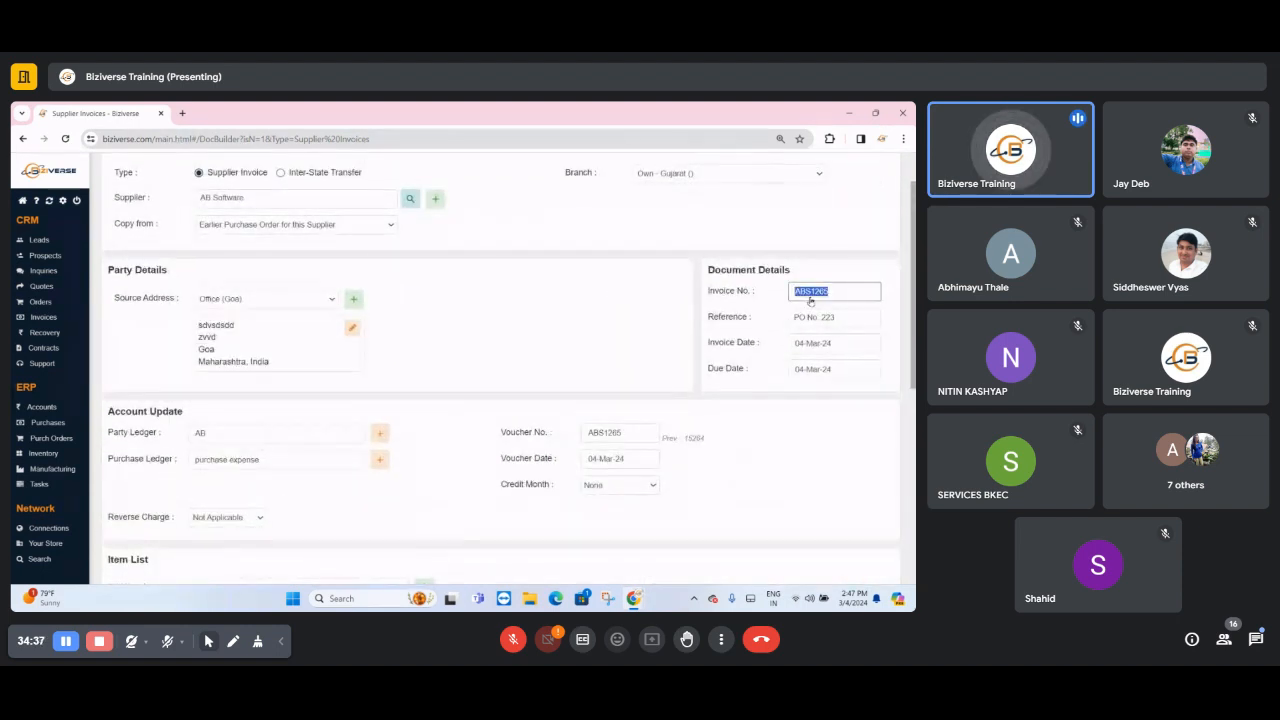
double_click(630, 433)
scroll(630, 435, "down", 7)
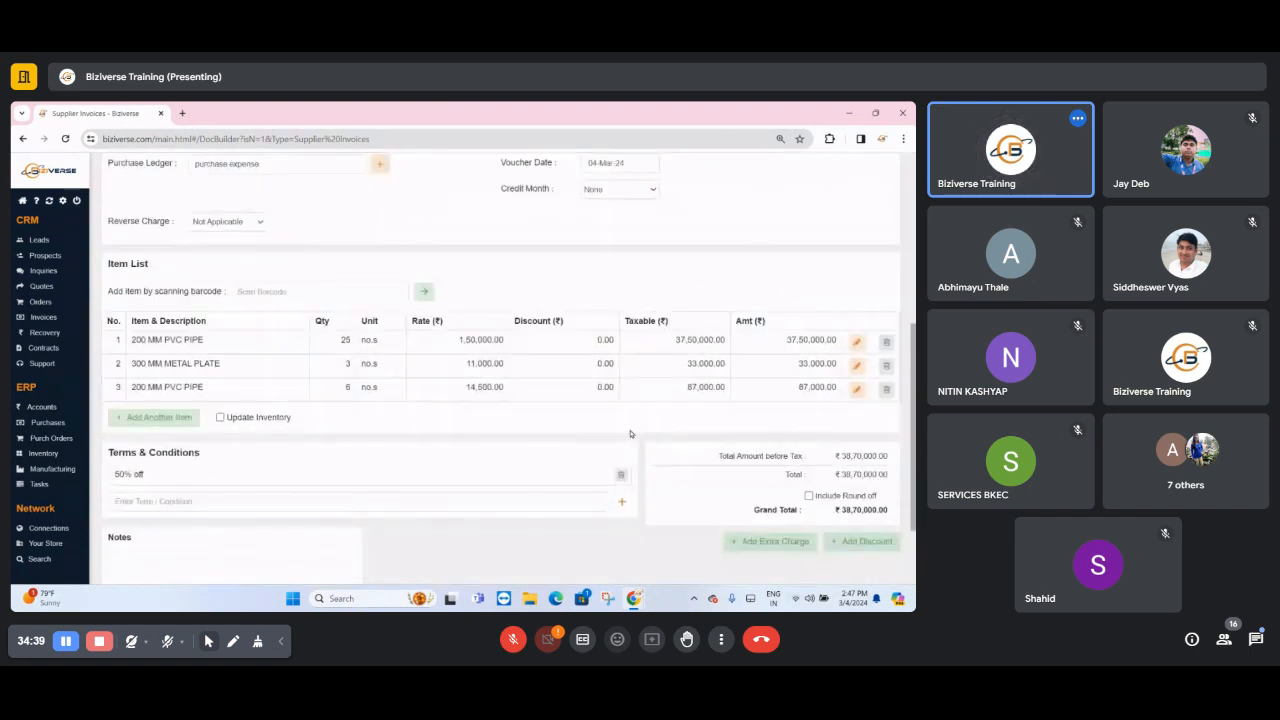
- Enable the inventory update for the invoice with Main Store as the store, and save the supplier invoice
left_click_drag(228, 307, 309, 308)
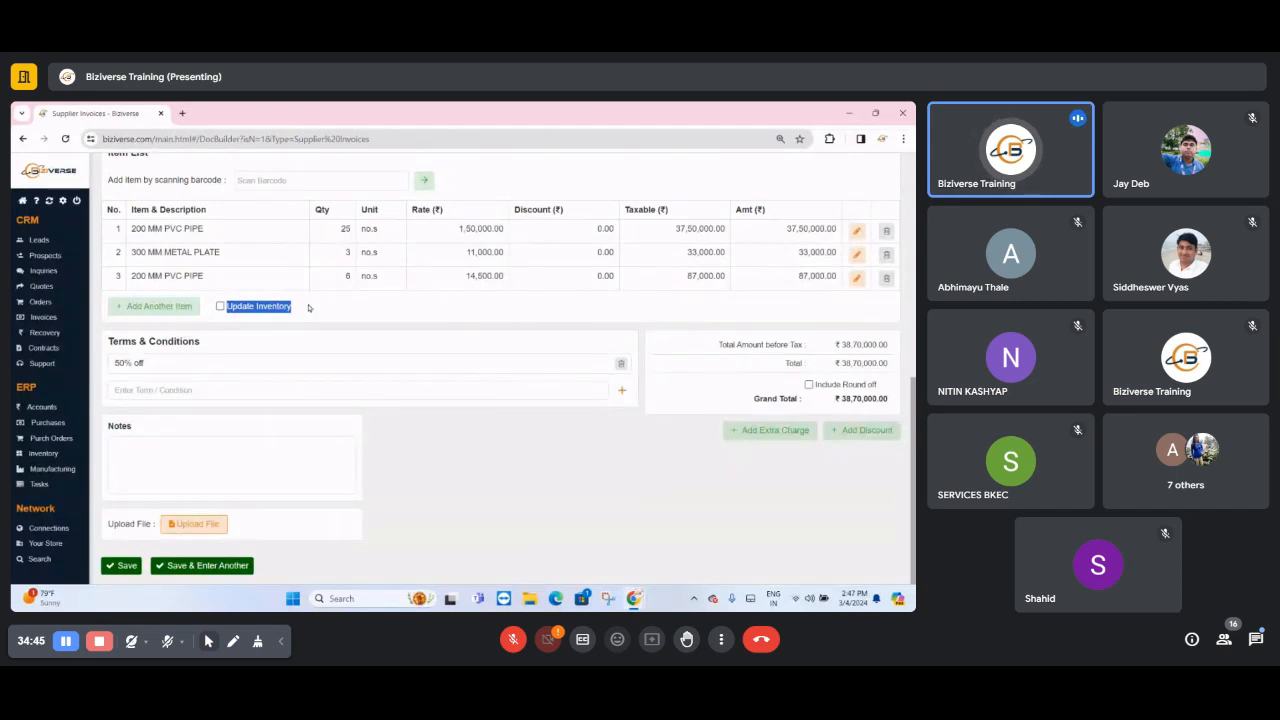
left_click(251, 307)
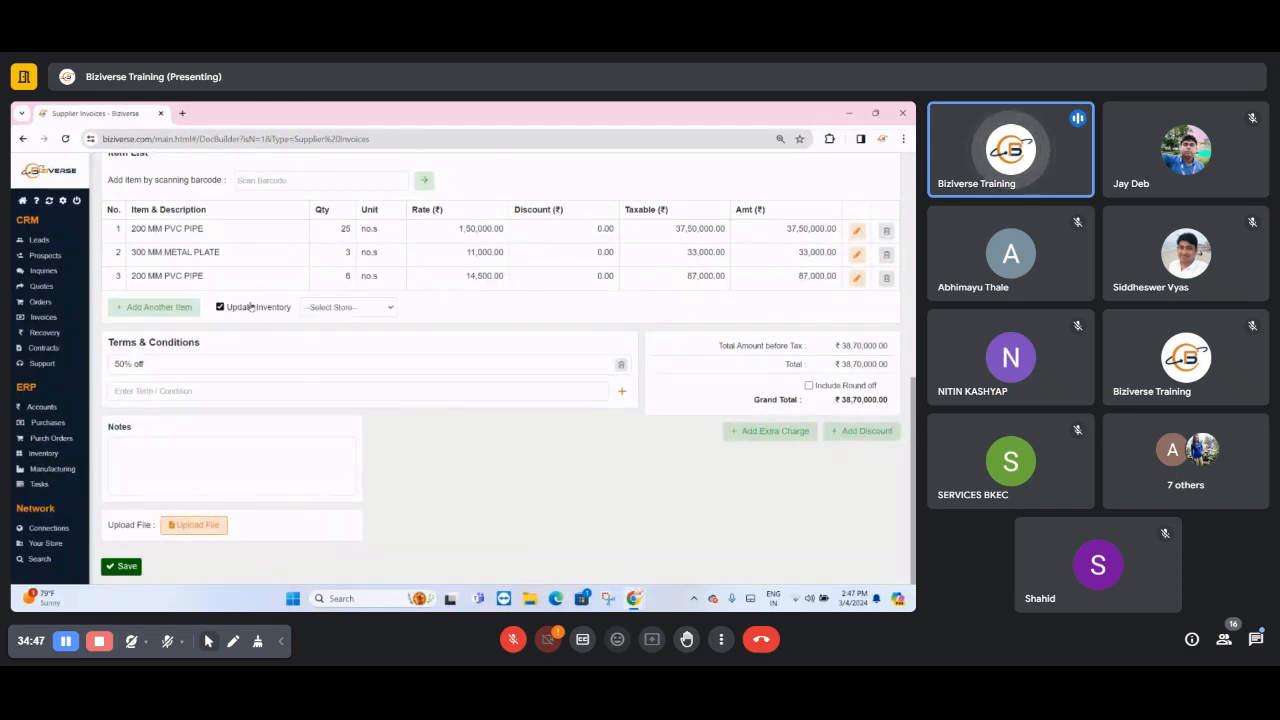
left_click(251, 307)
left_click(251, 307)
left_click(323, 309)
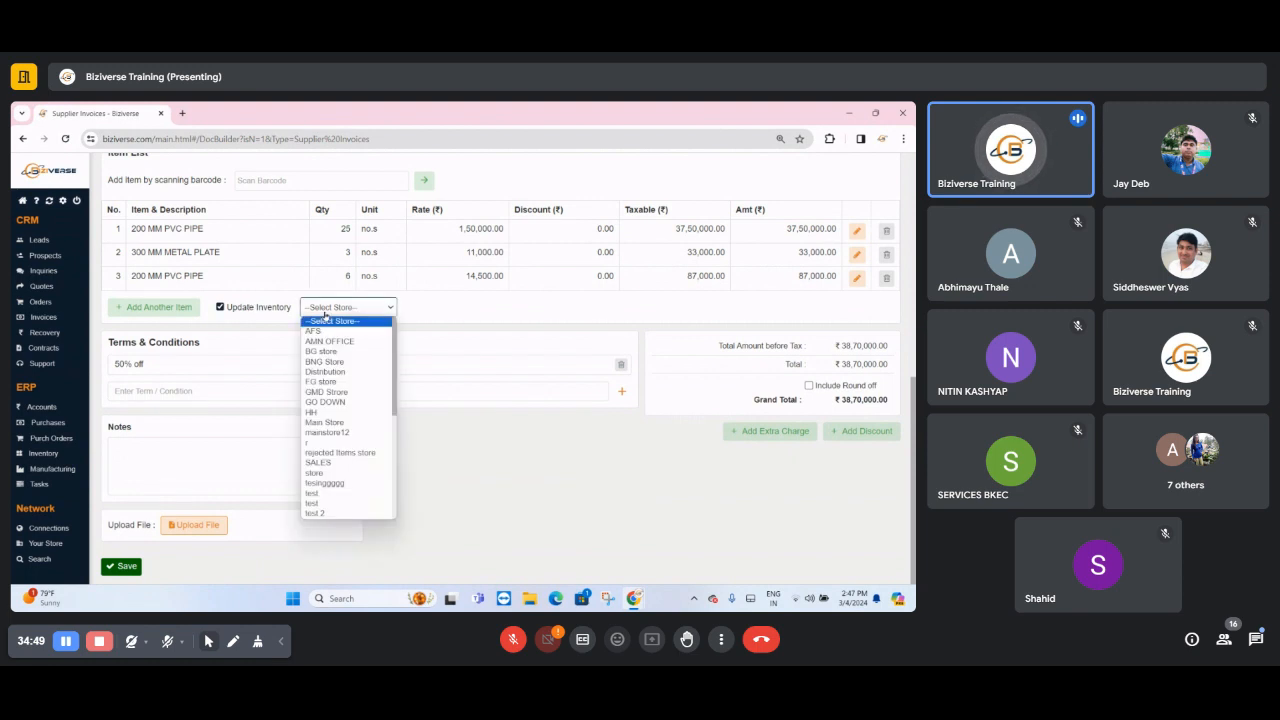
left_click(316, 426)
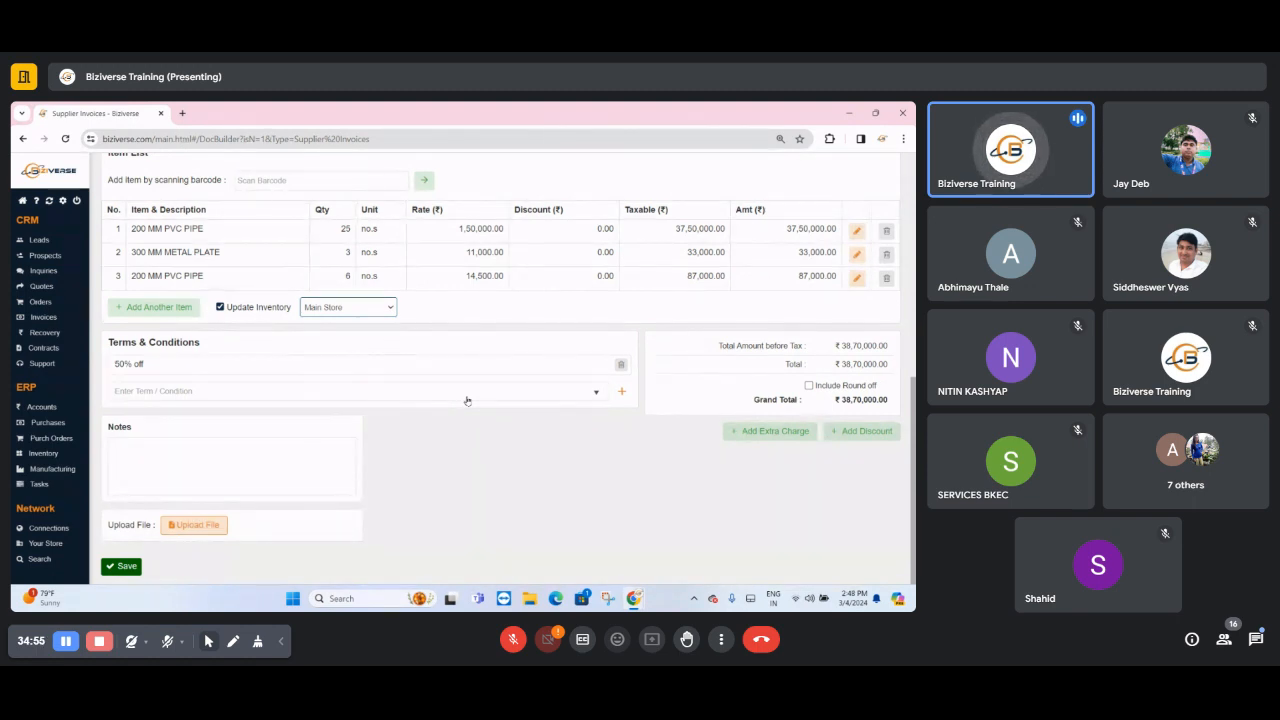
left_click(333, 306)
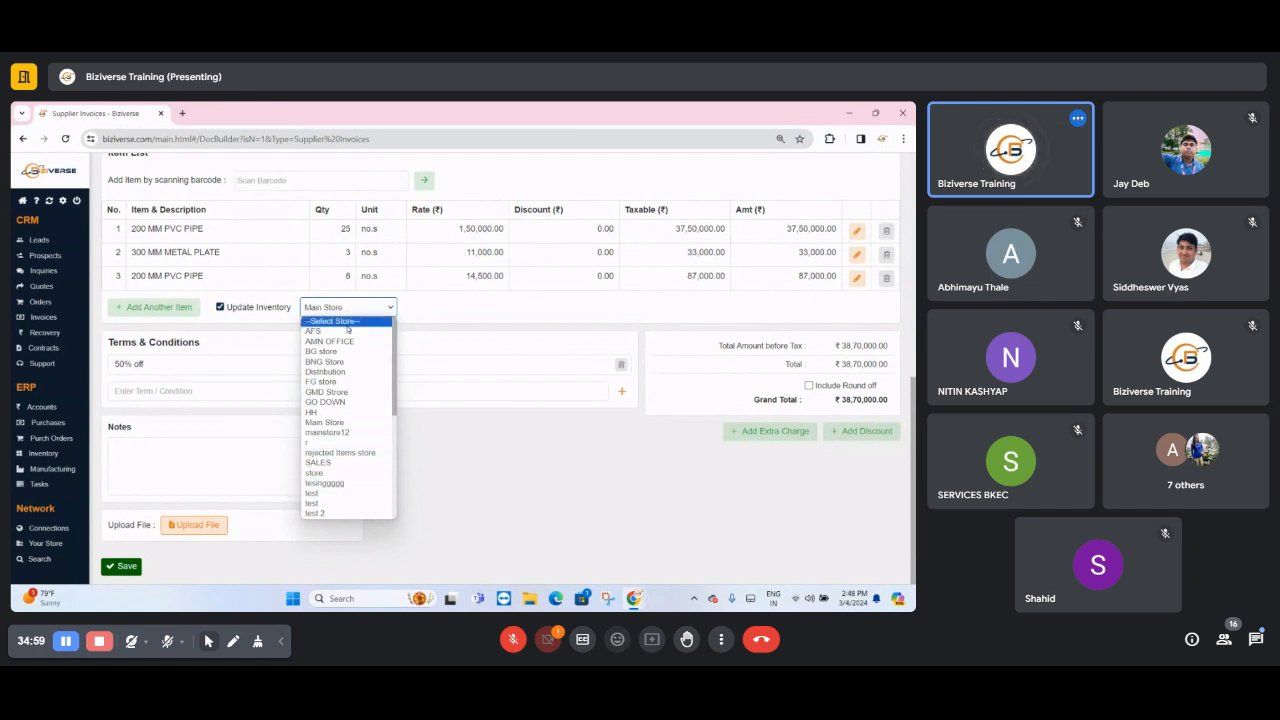
left_click(446, 326)
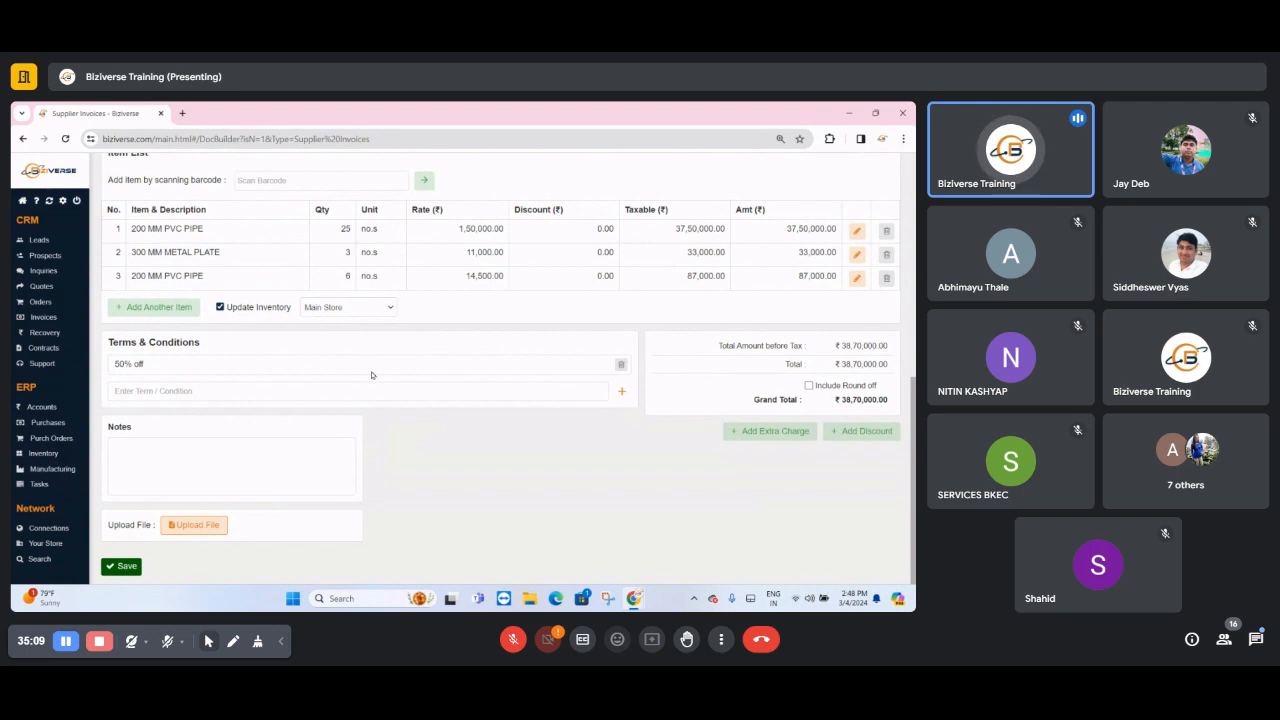
left_click(114, 567)
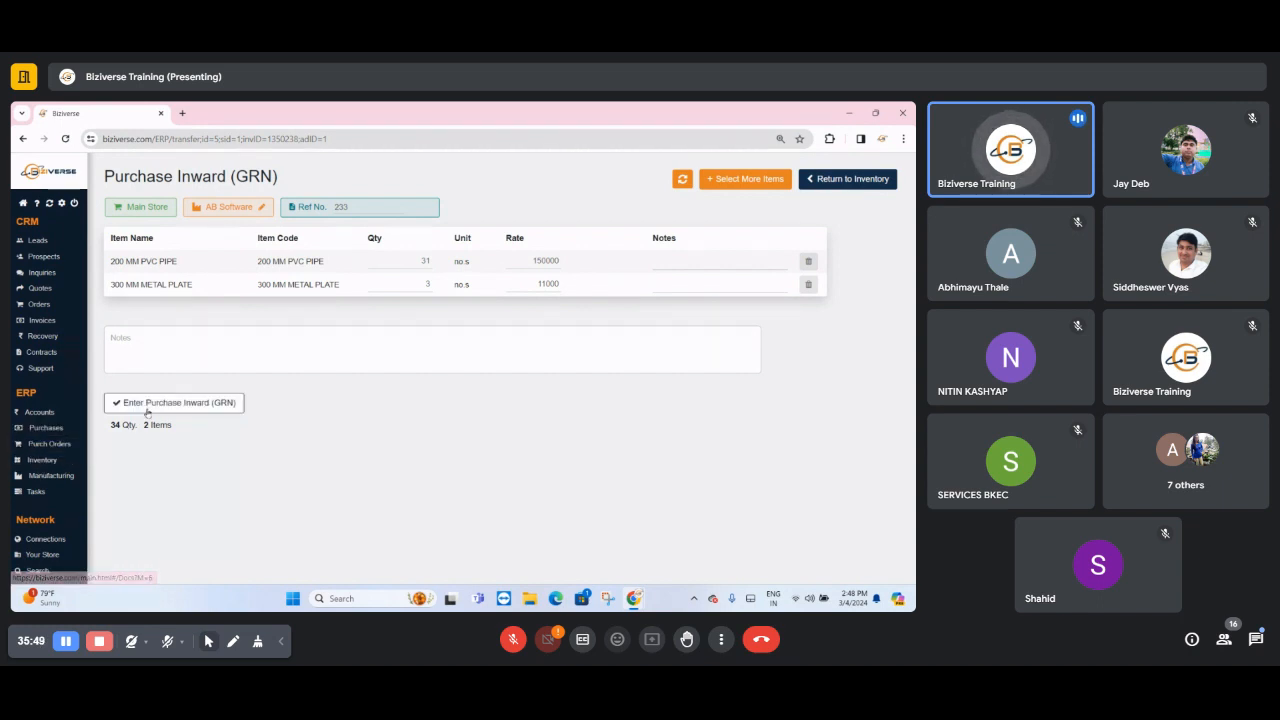
- Return to the supplier invoices, filter them to this month, and open the purchase inward for AB Software's invoice ABS1265
left_click(54, 436)
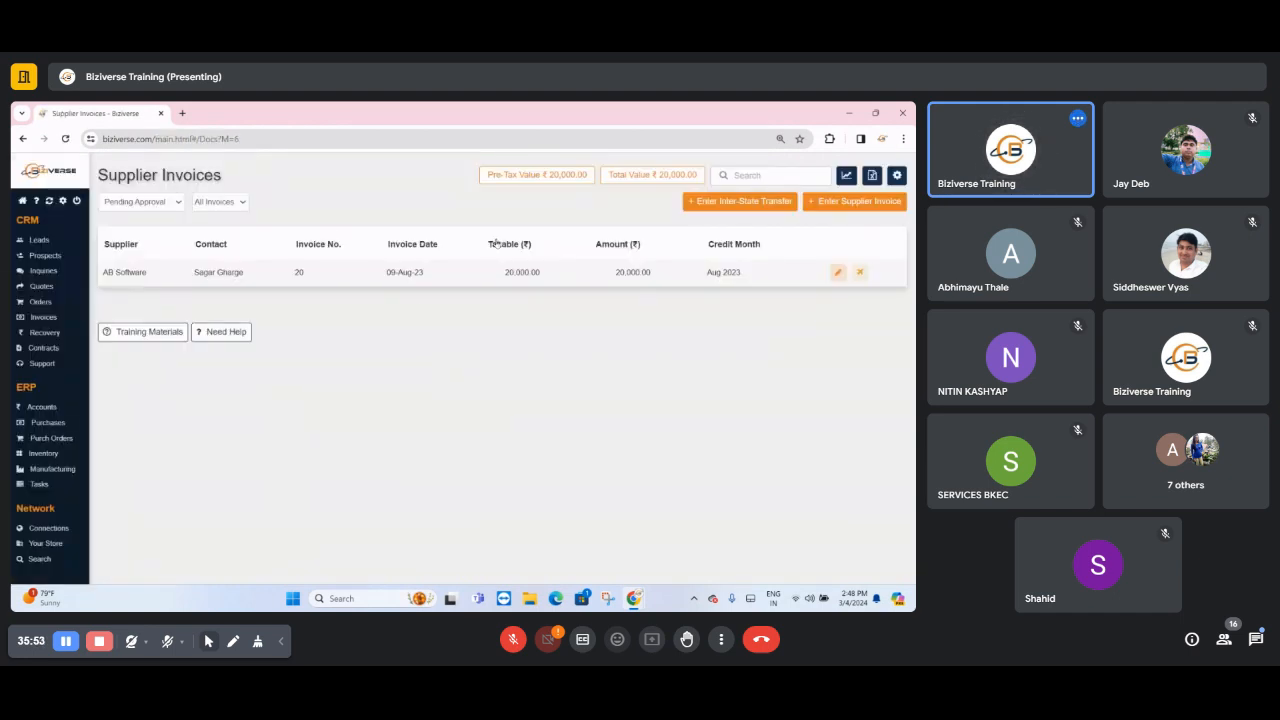
left_click(150, 205)
left_click(148, 217)
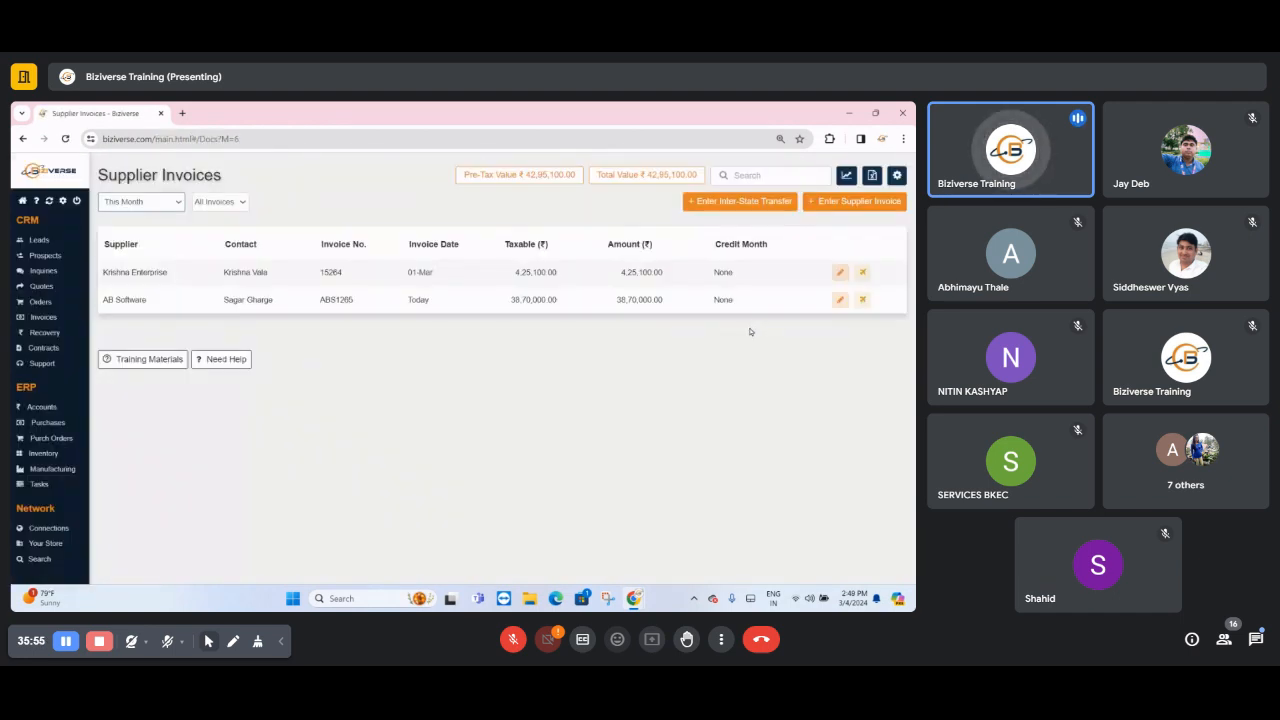
left_click(862, 301)
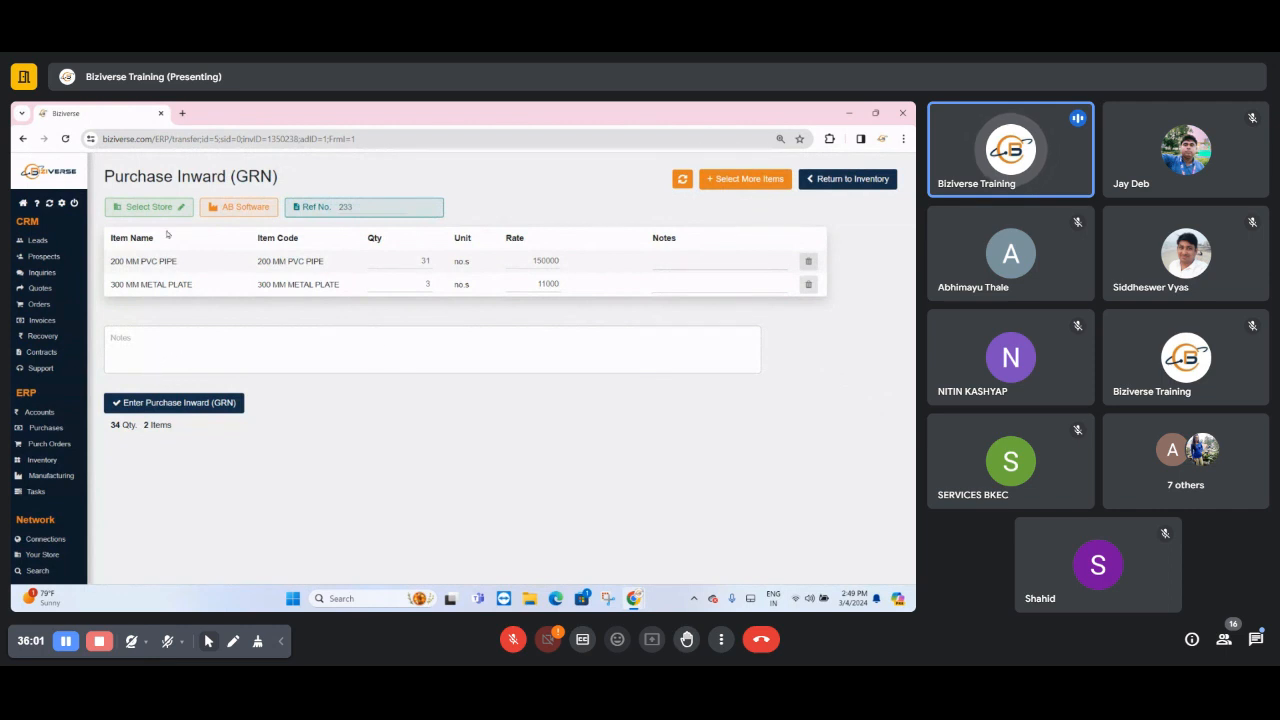
- Set the receiving store of the purchase inward to Main Store
left_click(170, 207)
left_click(385, 221)
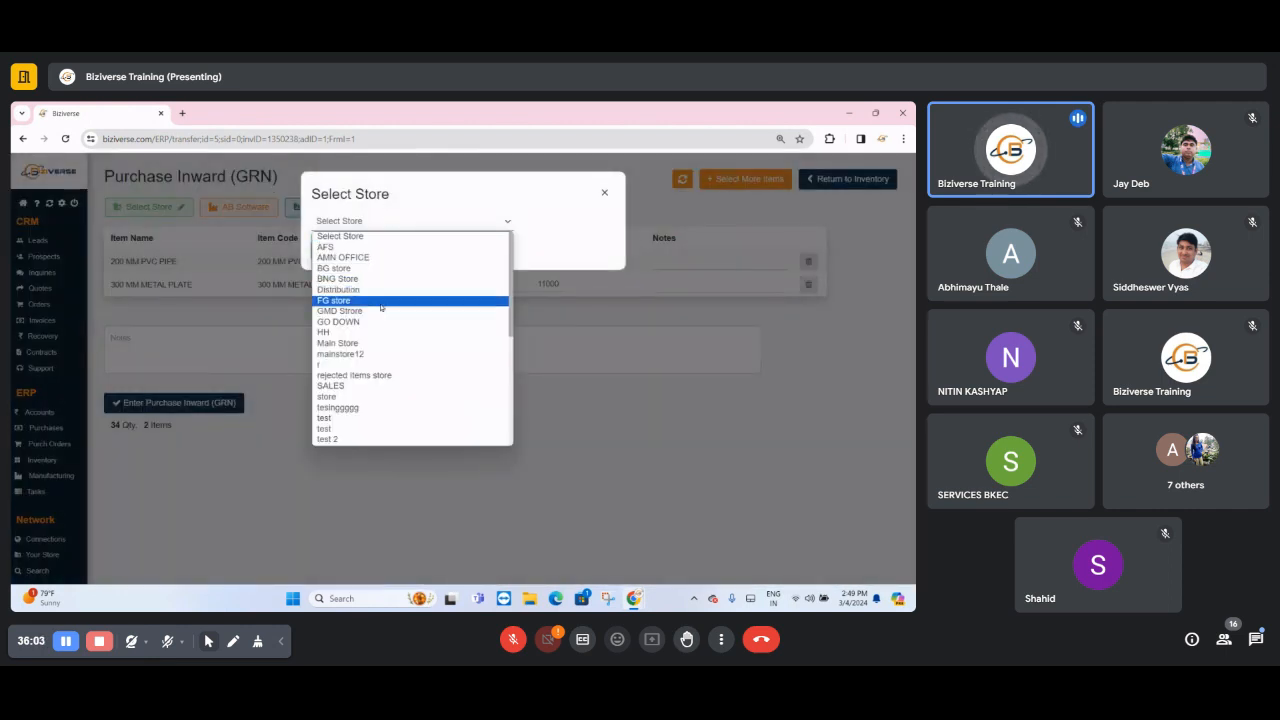
left_click(370, 343)
left_click(338, 251)
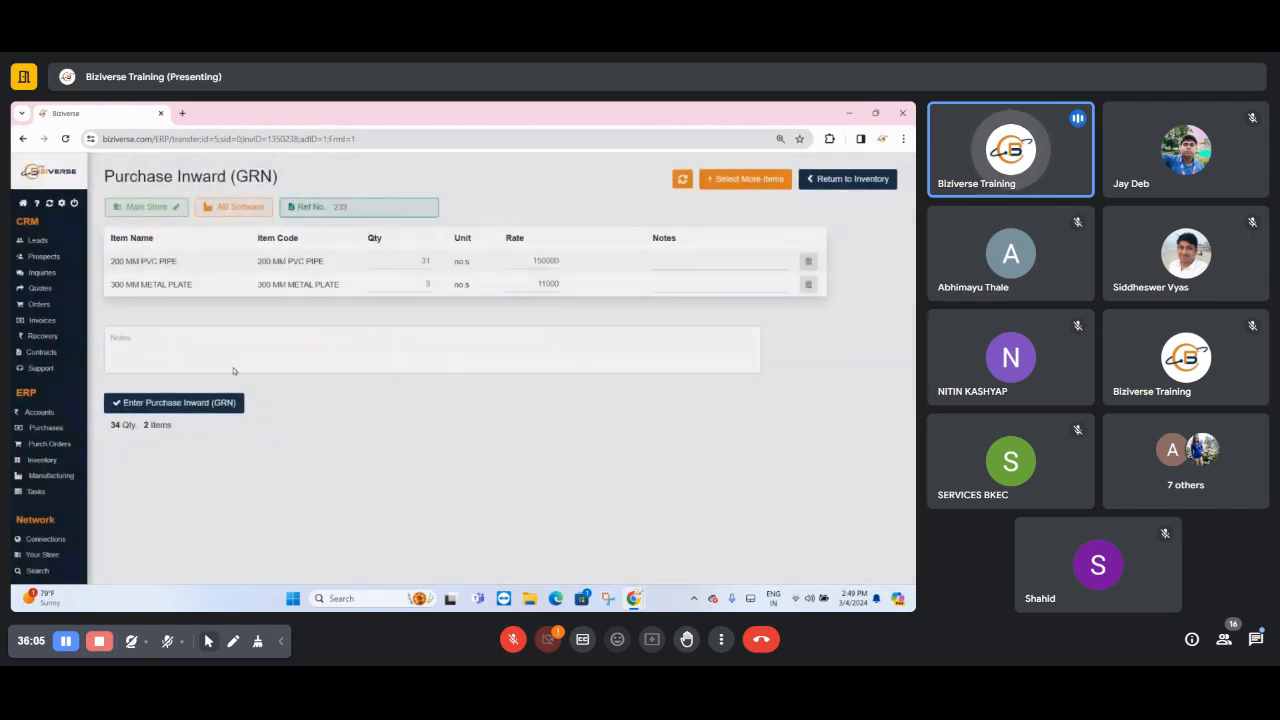
- Enter the purchase inward (GRN), close its transaction window, and filter the supplier invoices to this month again
left_click(187, 403)
left_click(518, 397)
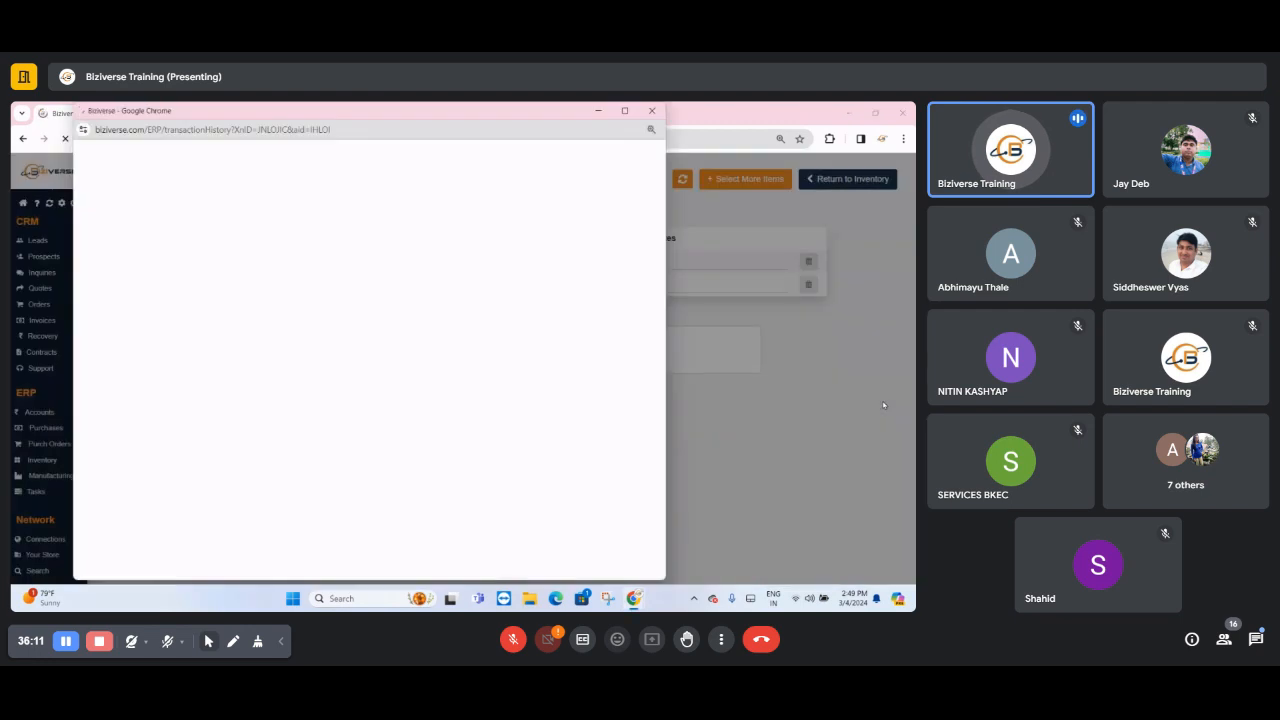
left_click(655, 113)
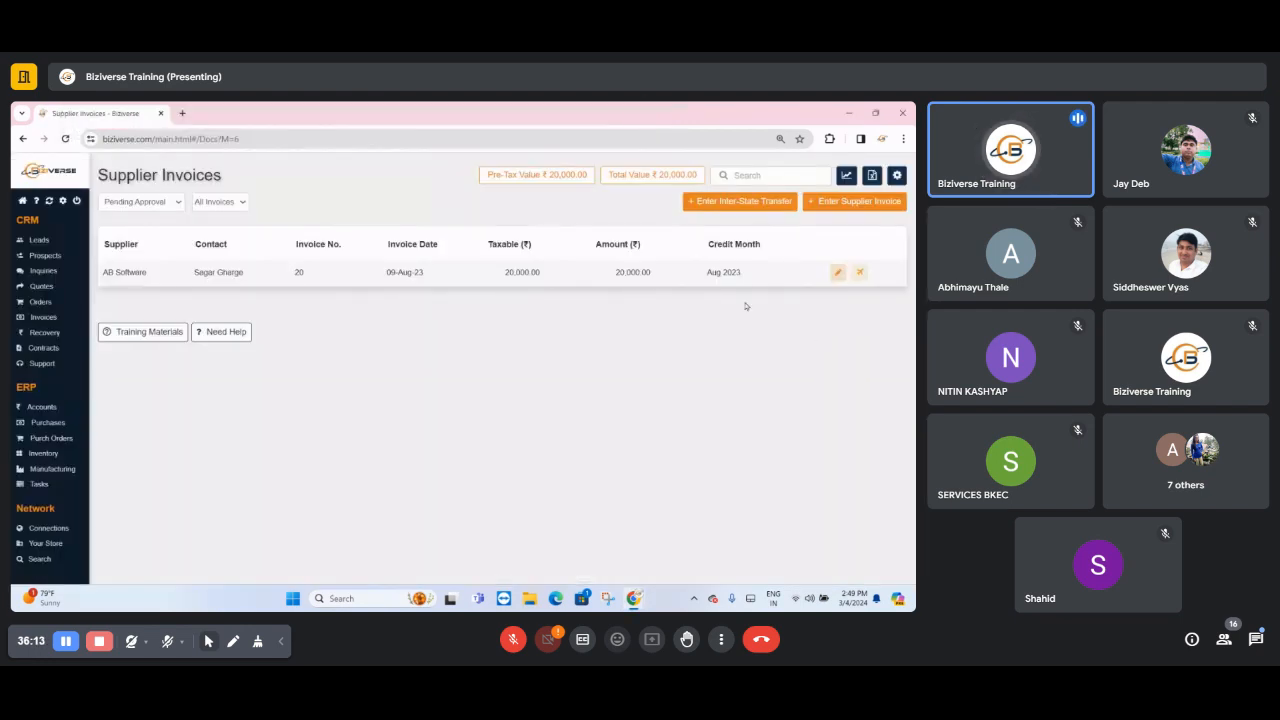
left_click(160, 202)
left_click(153, 216)
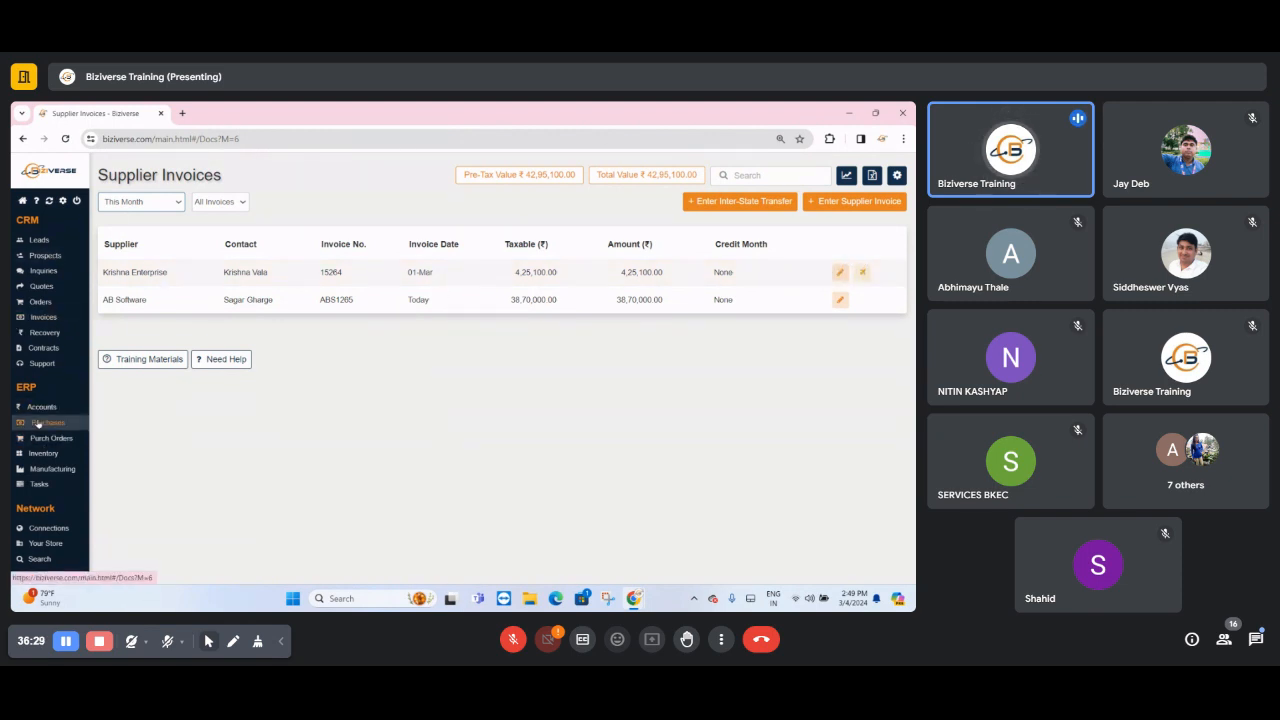
- Open the ERP task overview
left_click(31, 486)
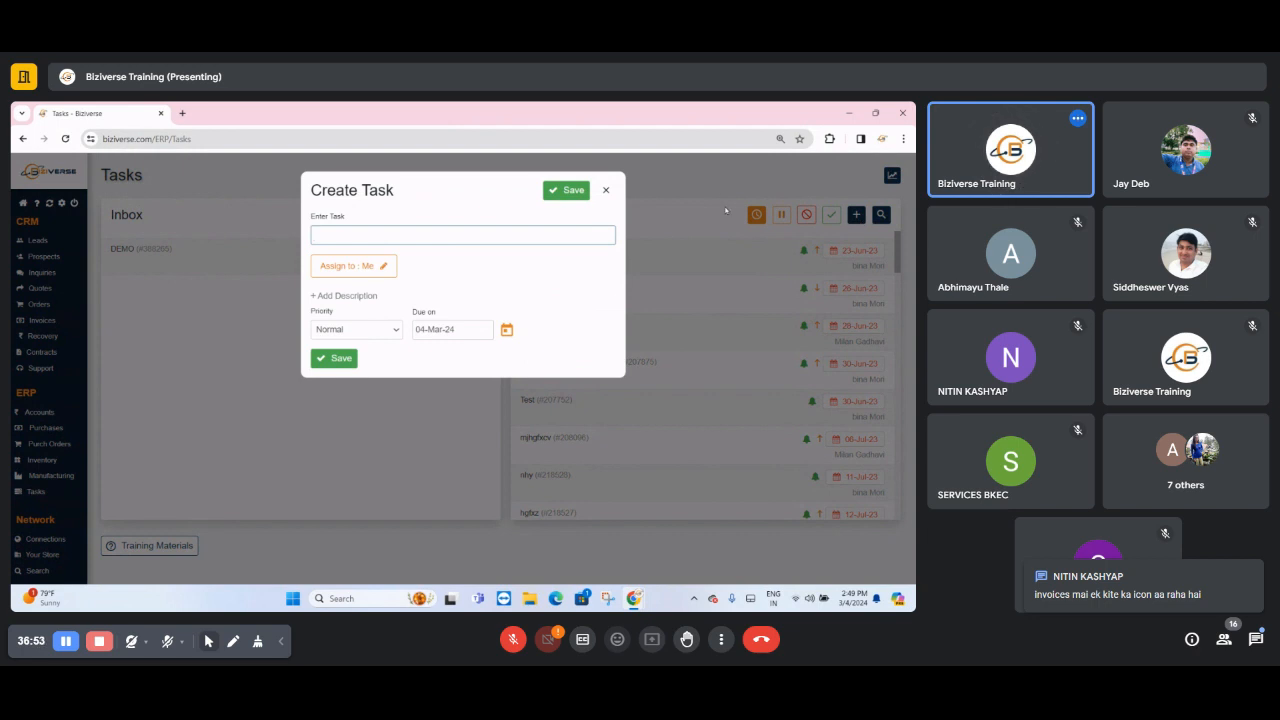
- Try out a new task assigned to a colleague, with a description field and due date 11-Mar-24, and discard it
left_click(323, 272)
left_click_drag(323, 272, 371, 277)
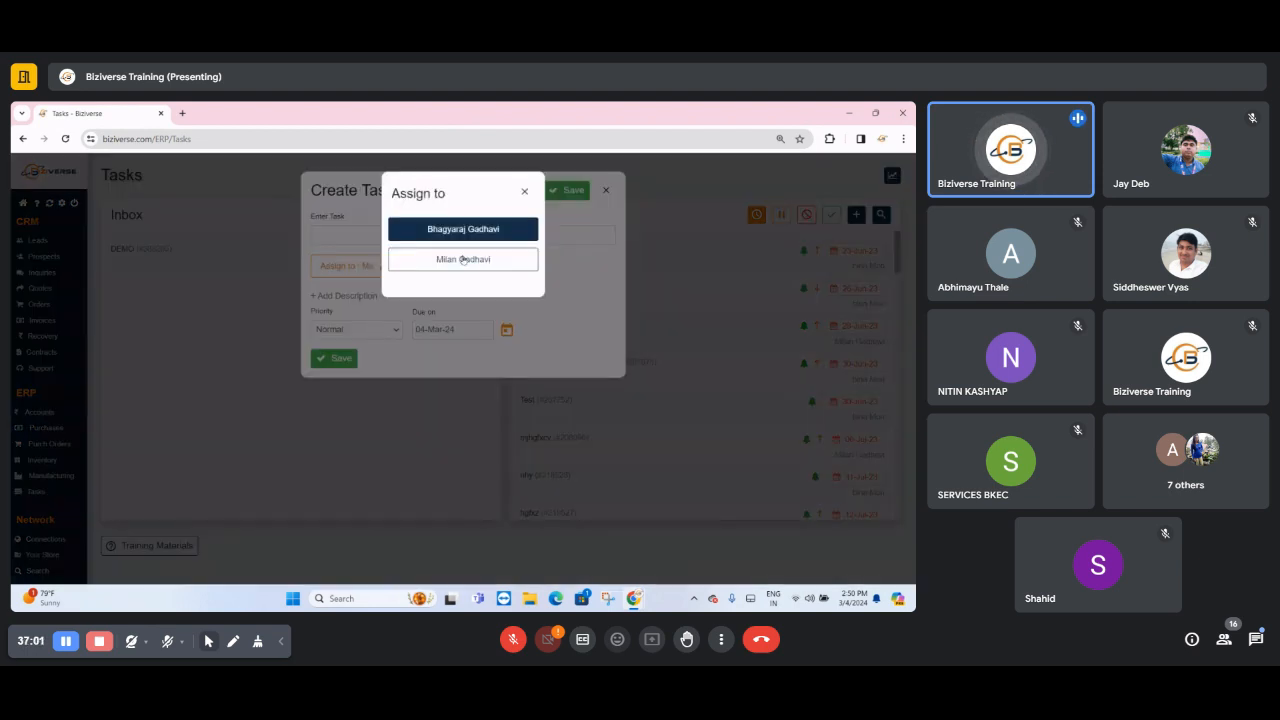
left_click(457, 260)
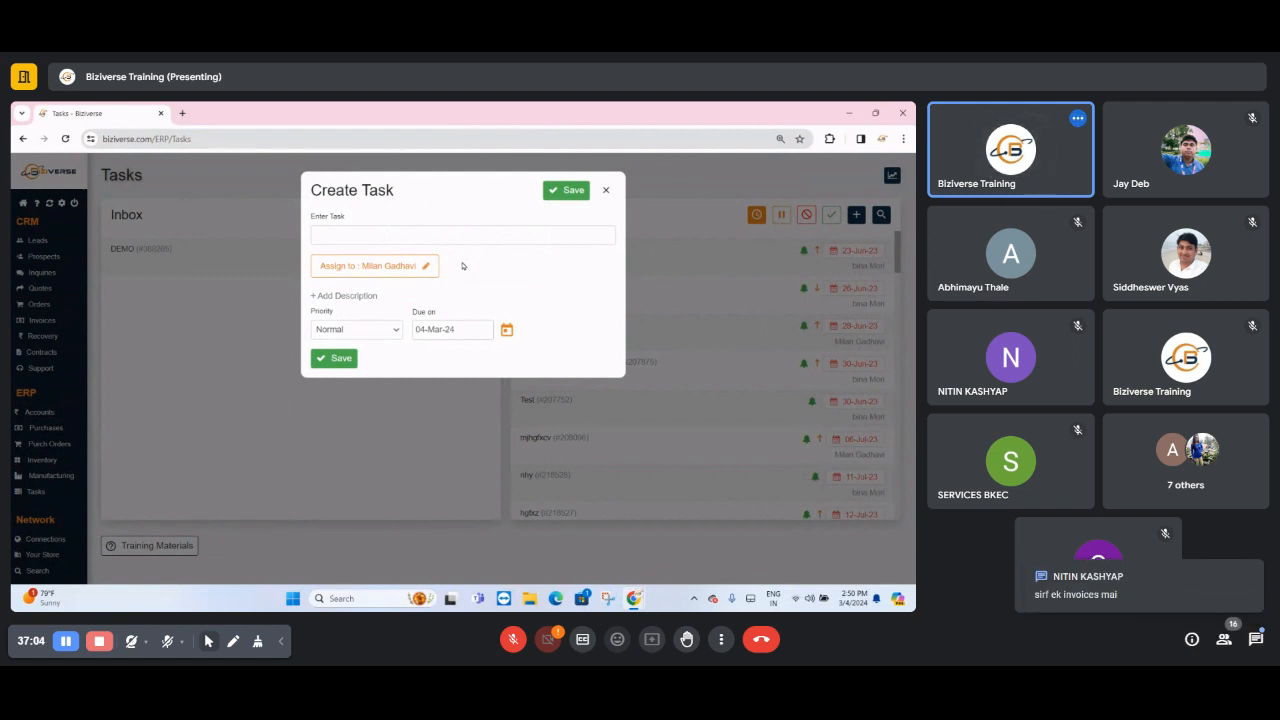
left_click(342, 295)
left_click(347, 314)
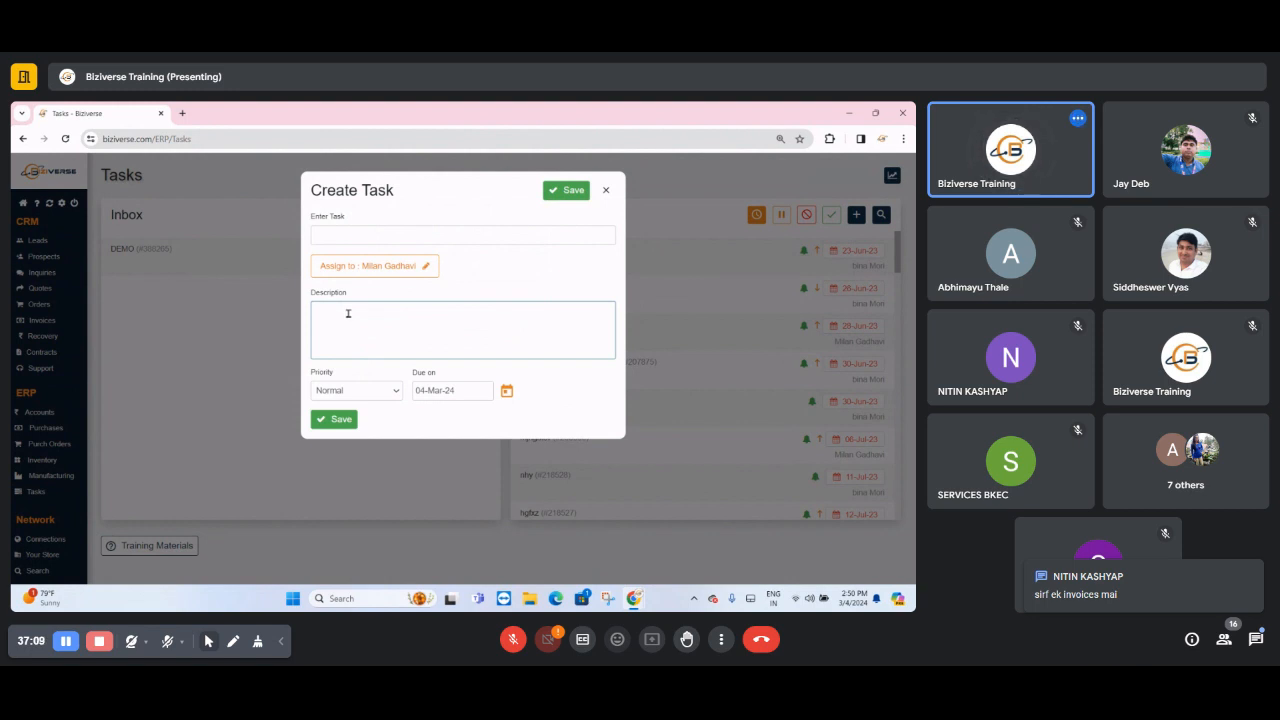
left_click(362, 390)
left_click(362, 390)
left_click(463, 392)
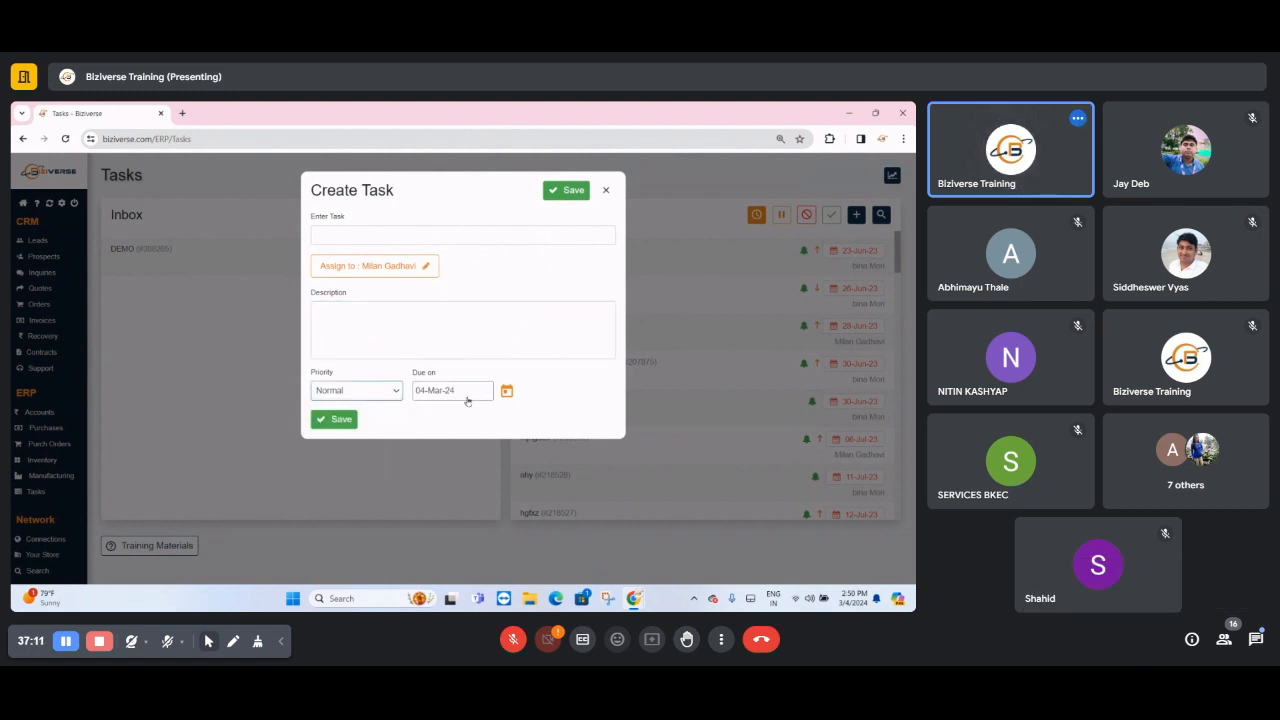
left_click(454, 293)
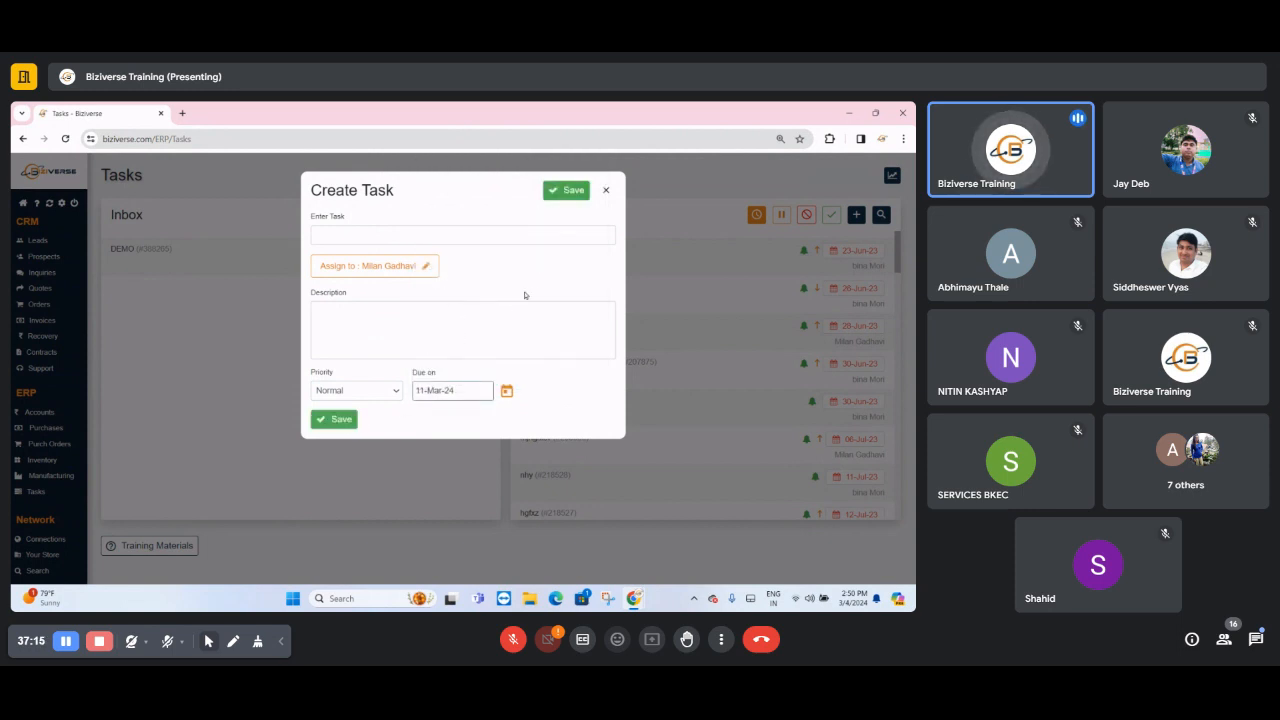
left_click(605, 190)
- Update the current status of the DEMO task in the Inbox to "NEED HELP" and acknowledge the update
double_click(533, 214)
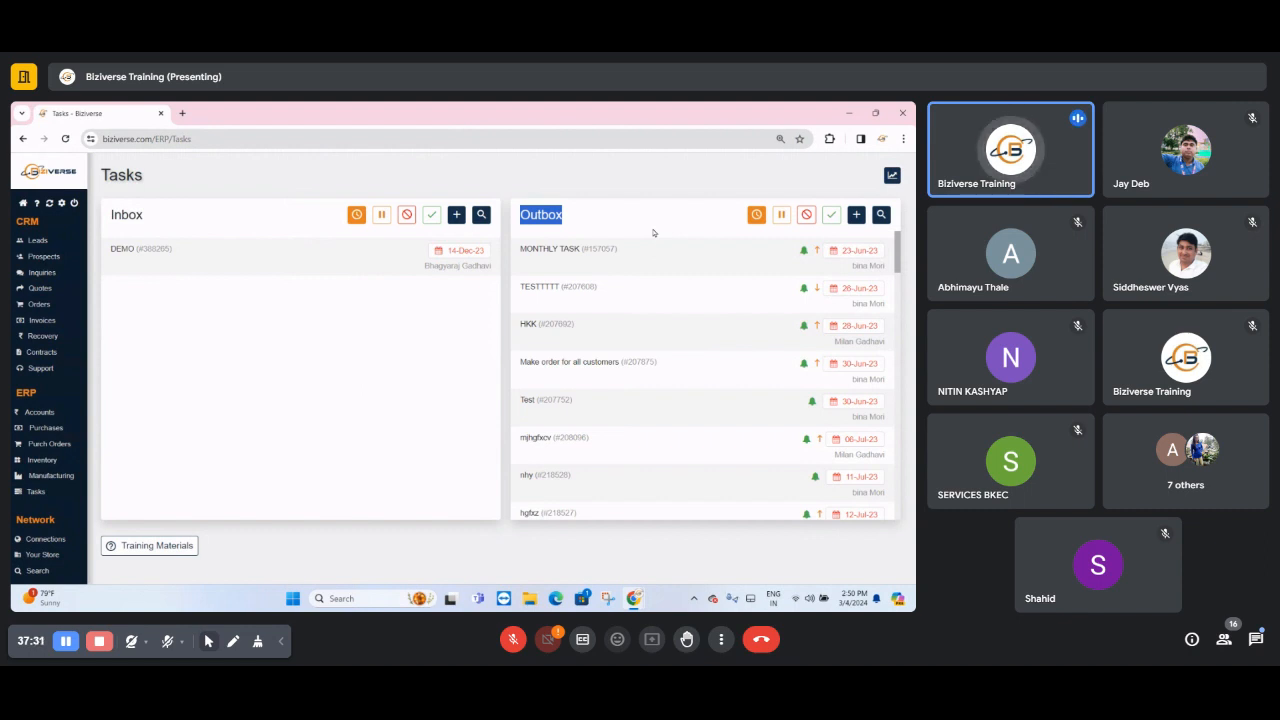
left_click(171, 260)
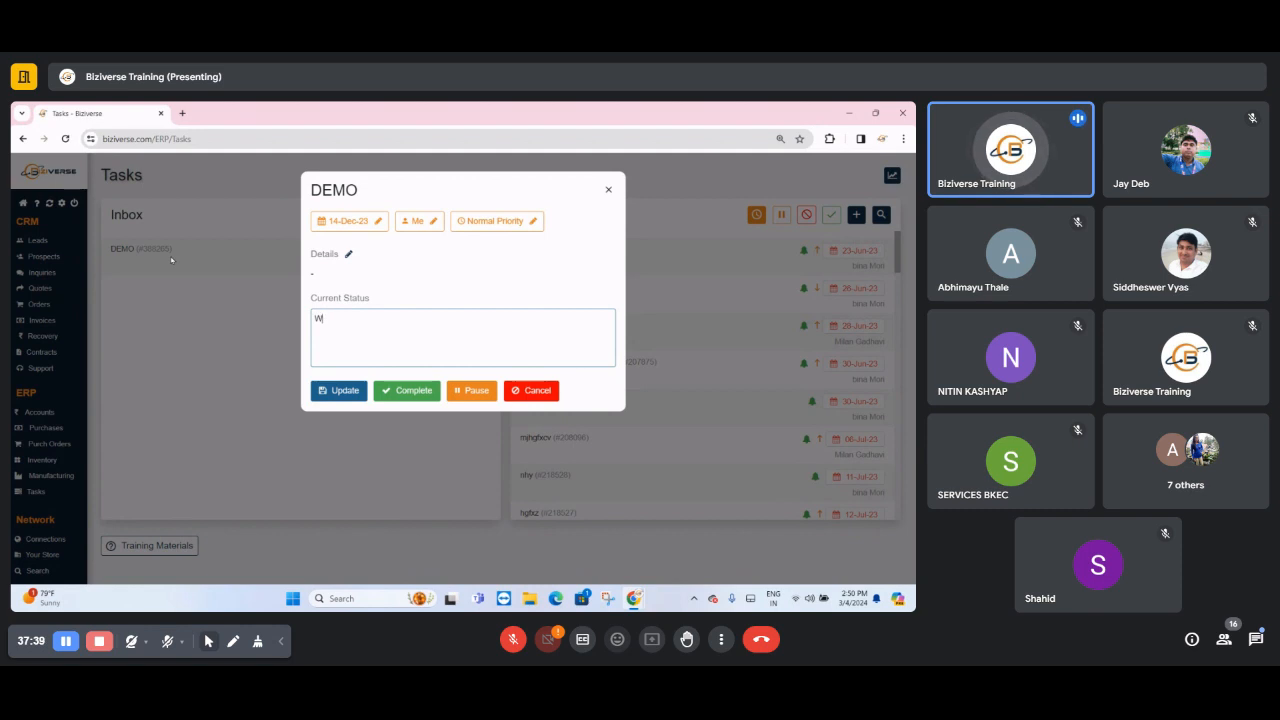
type("NE")
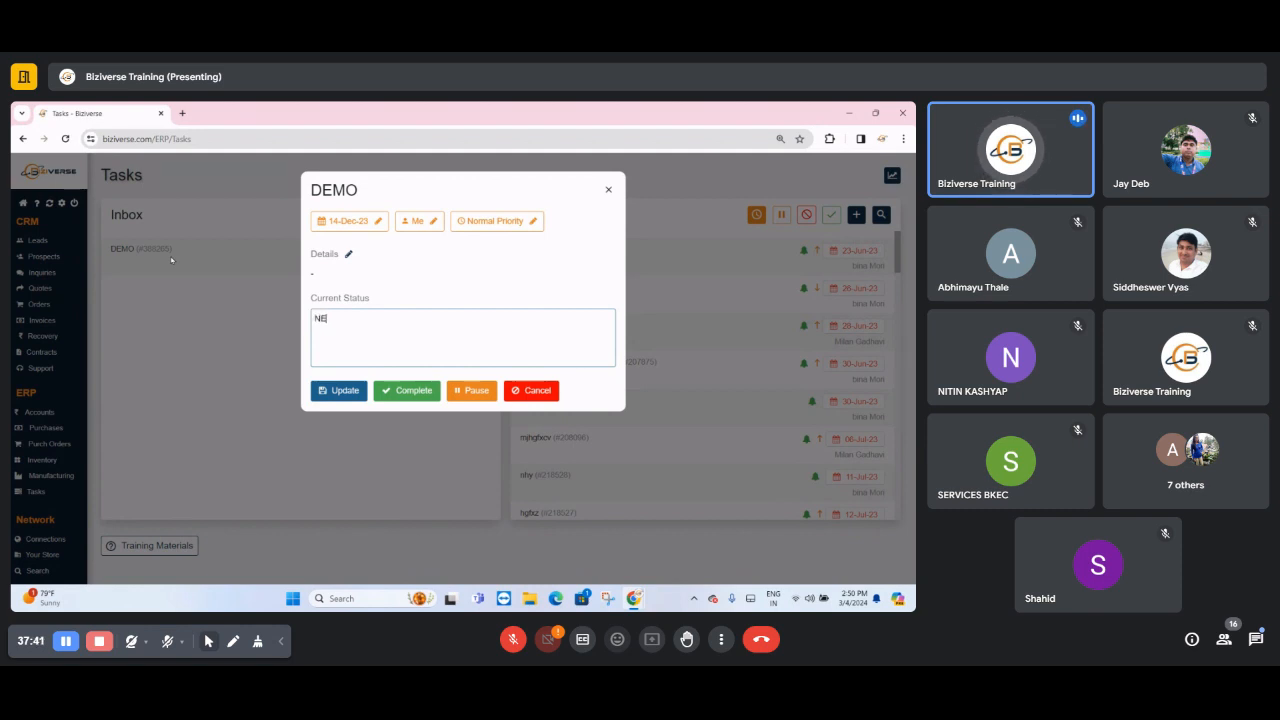
type("ED HE")
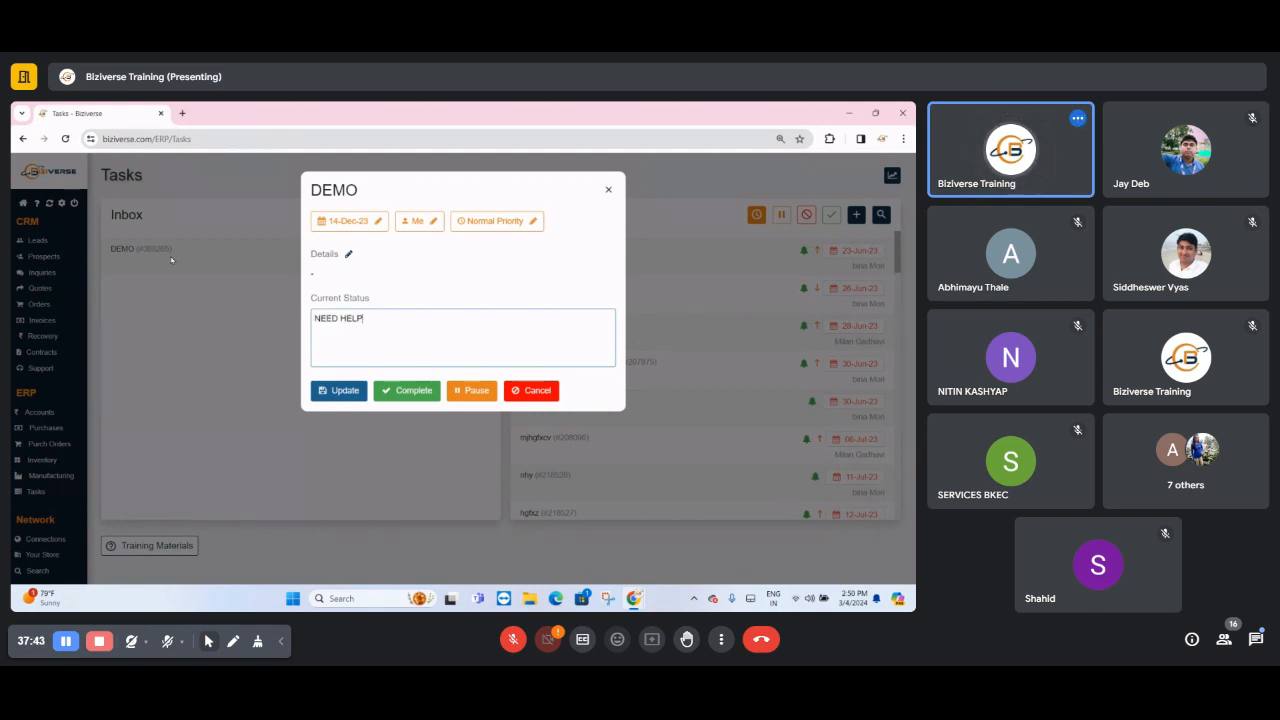
type("LP")
left_click(338, 390)
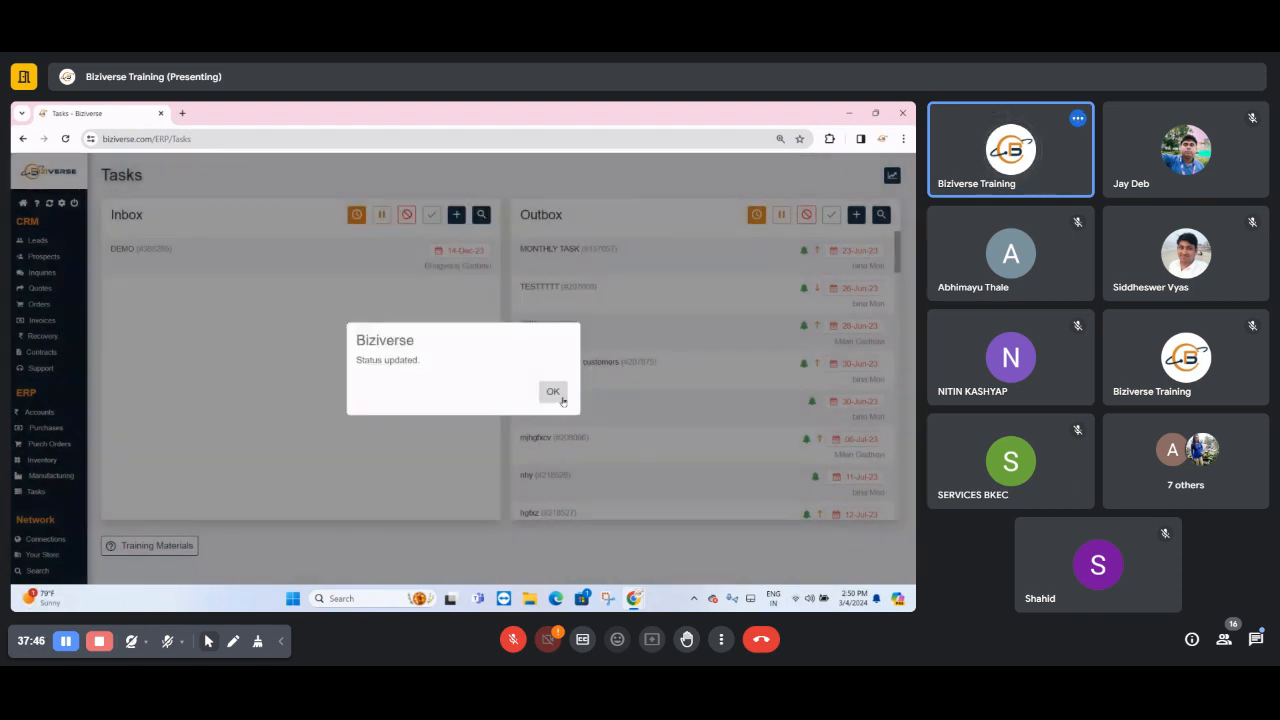
left_click(552, 391)
- Reopen the DEMO task to review its current status and available task actions, and close it without changes
left_click(234, 275)
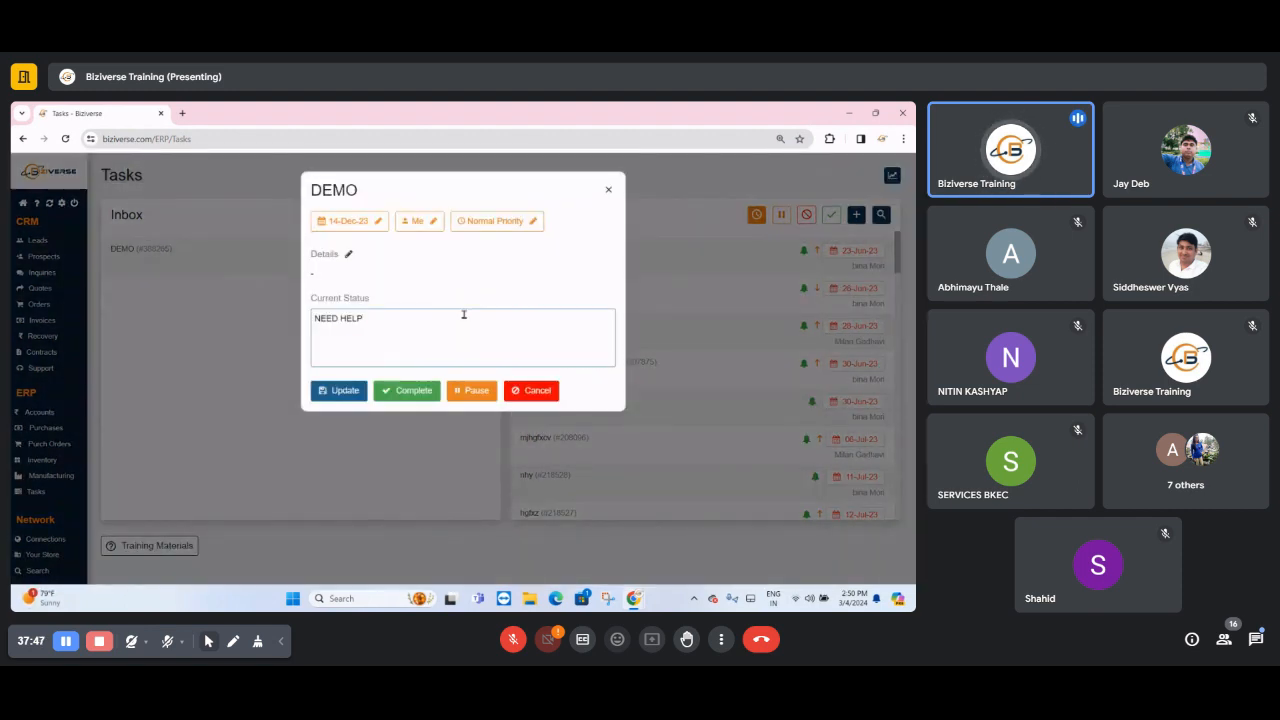
triple_click(464, 315)
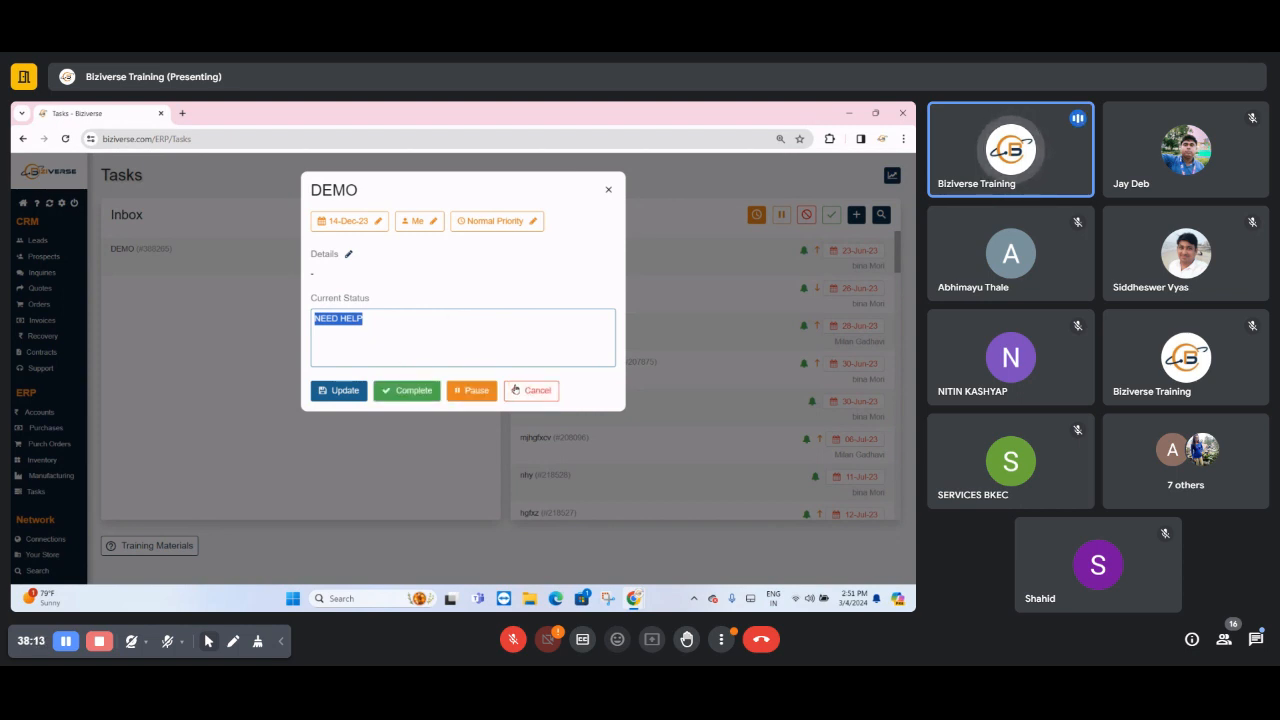
left_click(606, 190)
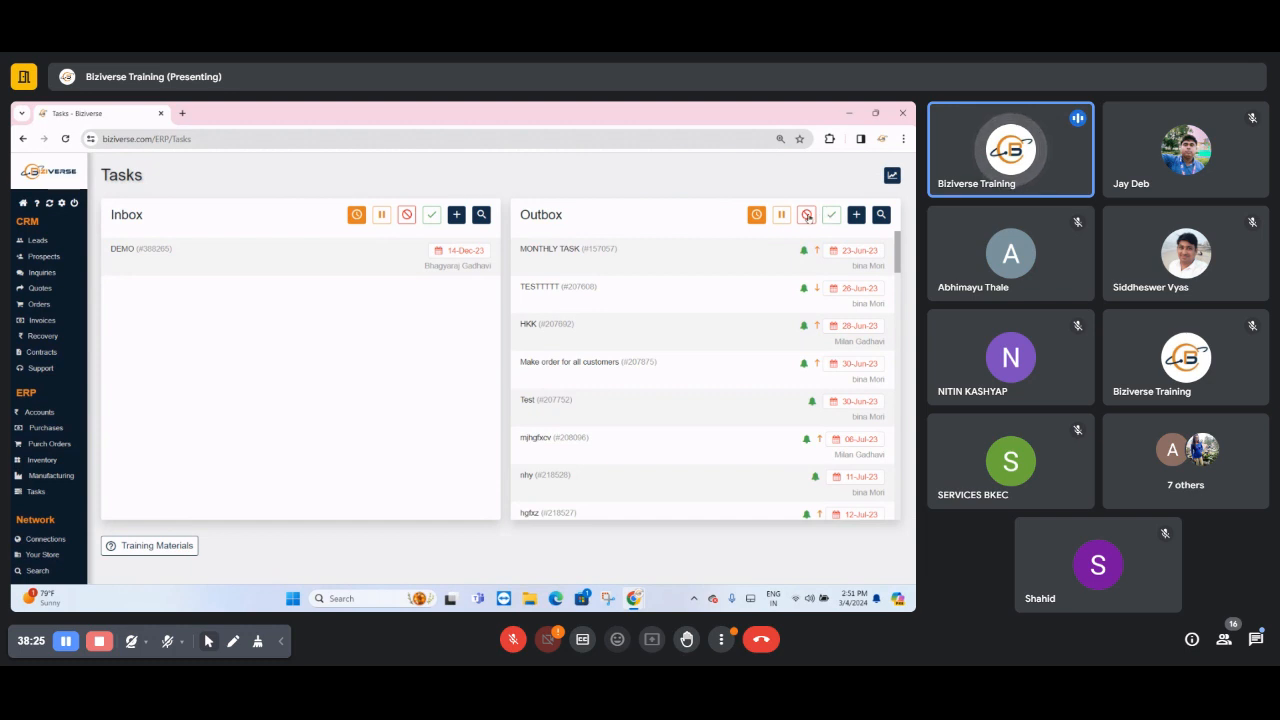
- Call up the assignee reminder for the Outbox task "mjhgfxcv" and decline sending it
double_click(545, 213)
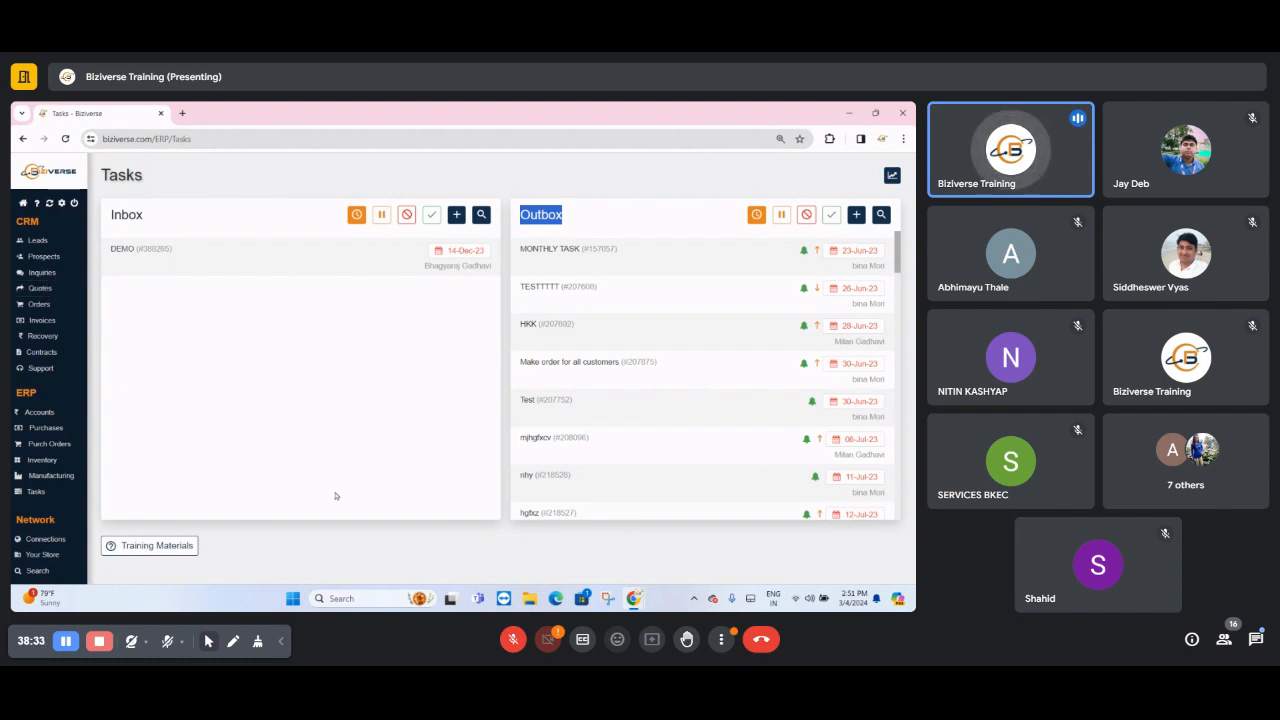
left_click(806, 438)
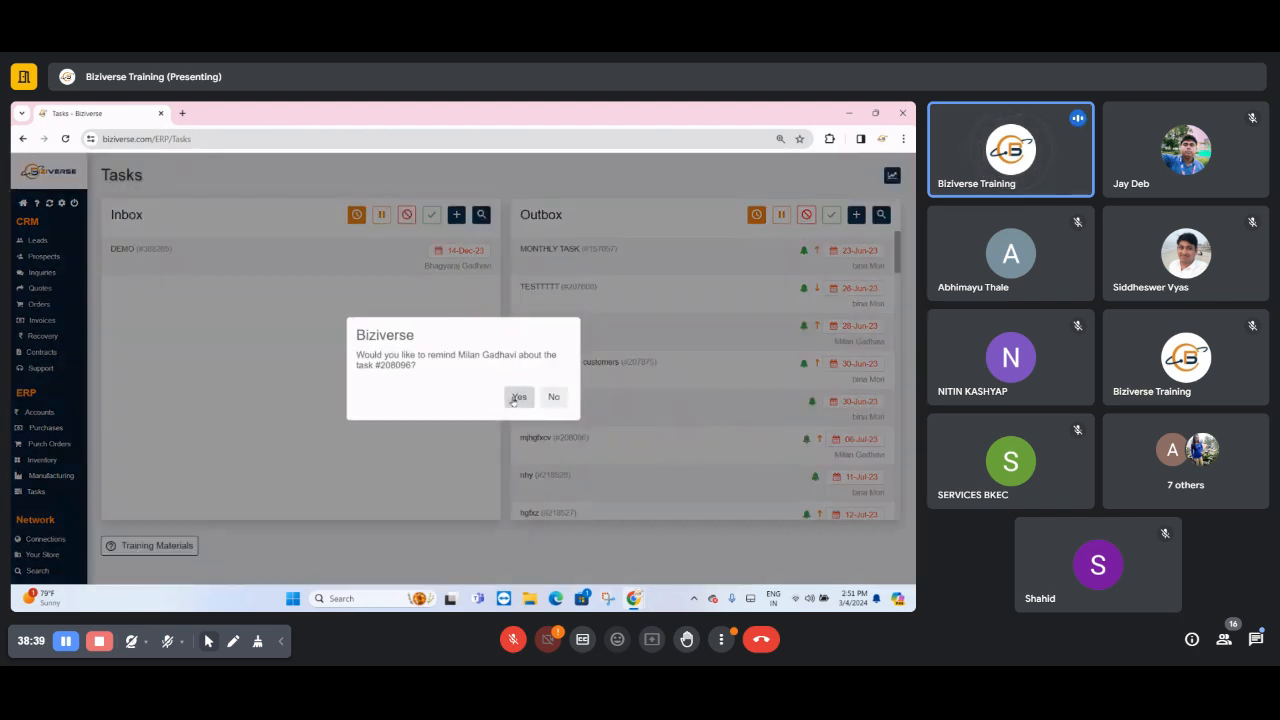
left_click(553, 397)
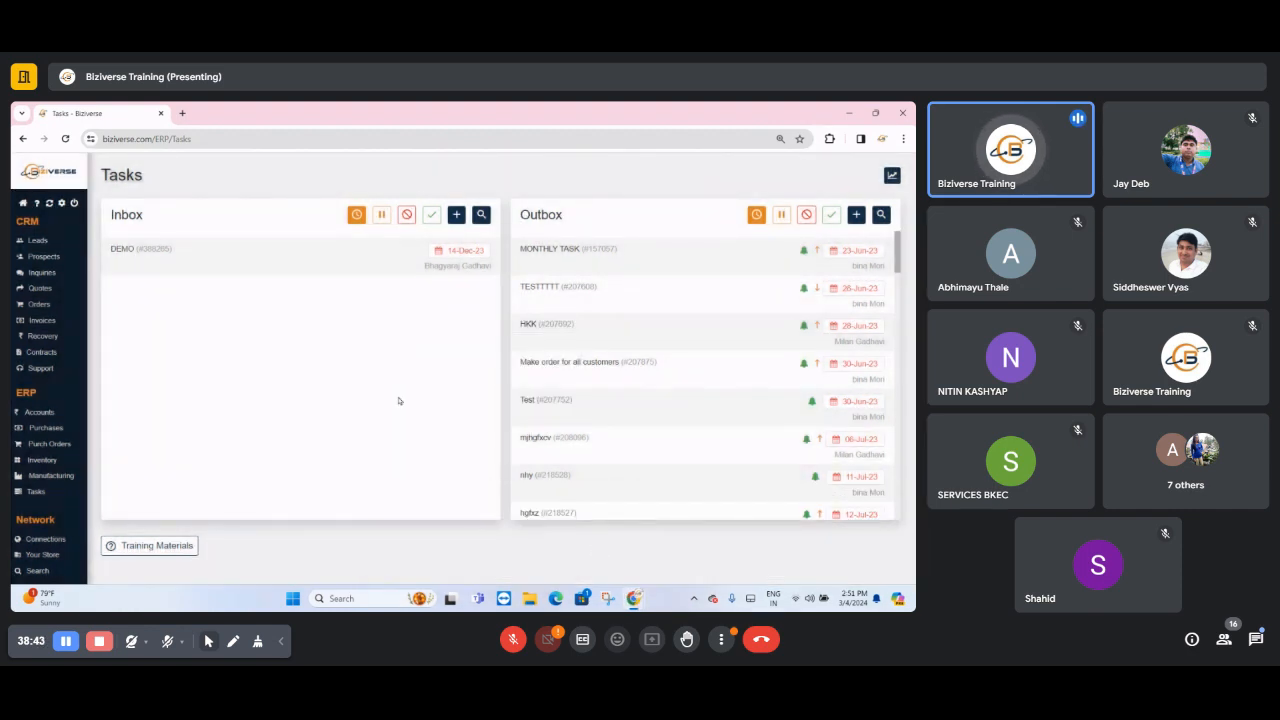
- Switch to Google Meet, stop the current screen share, and display the in-call messages
mouse_move(635, 600)
left_click(703, 560)
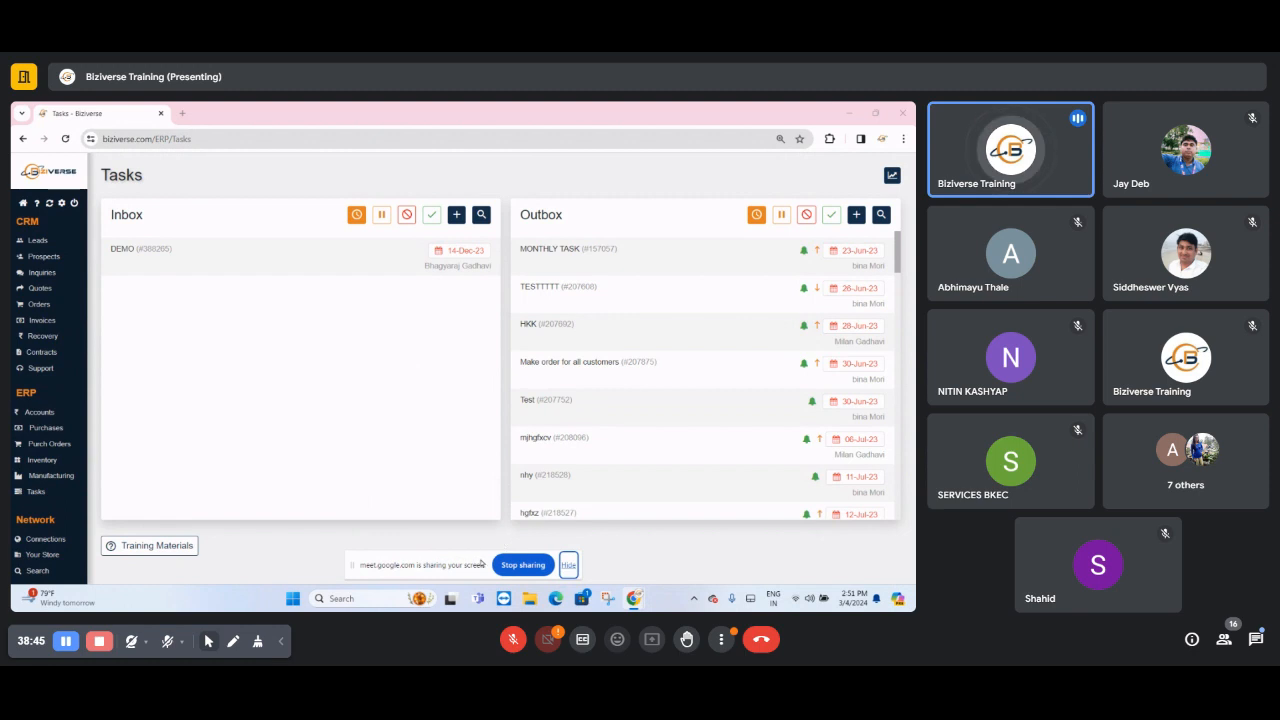
left_click(523, 565)
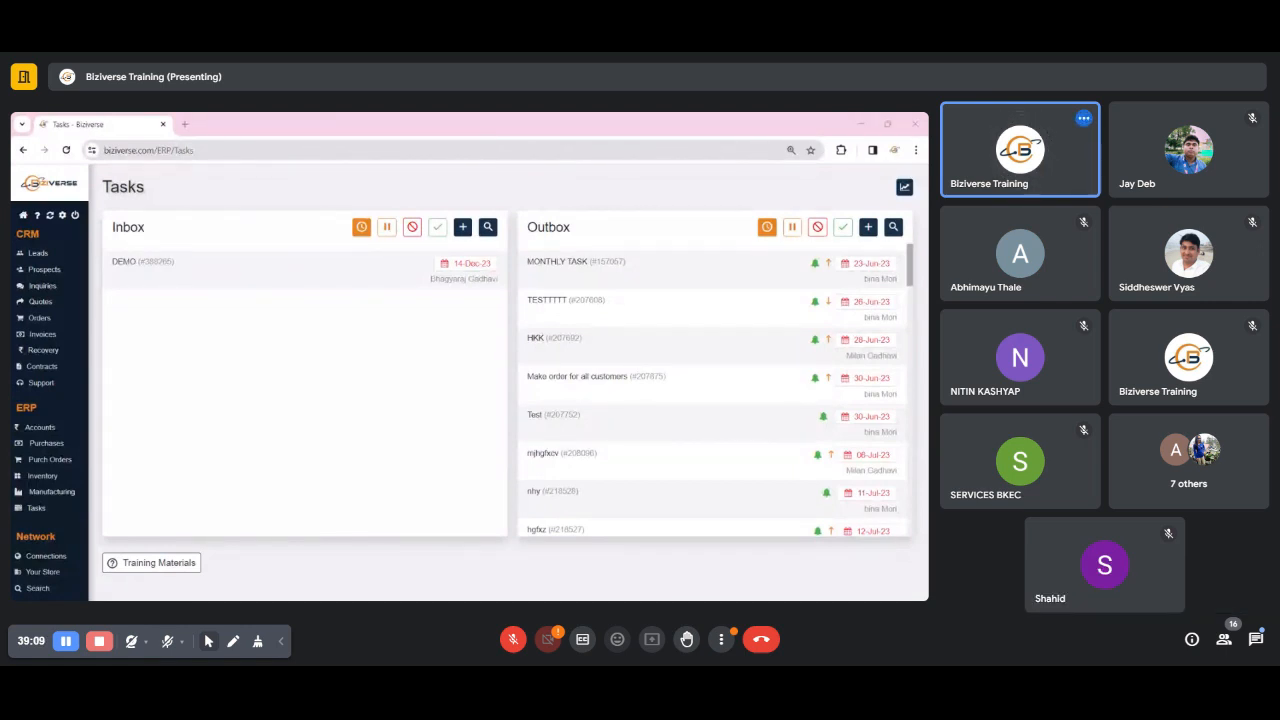
left_click(1258, 640)
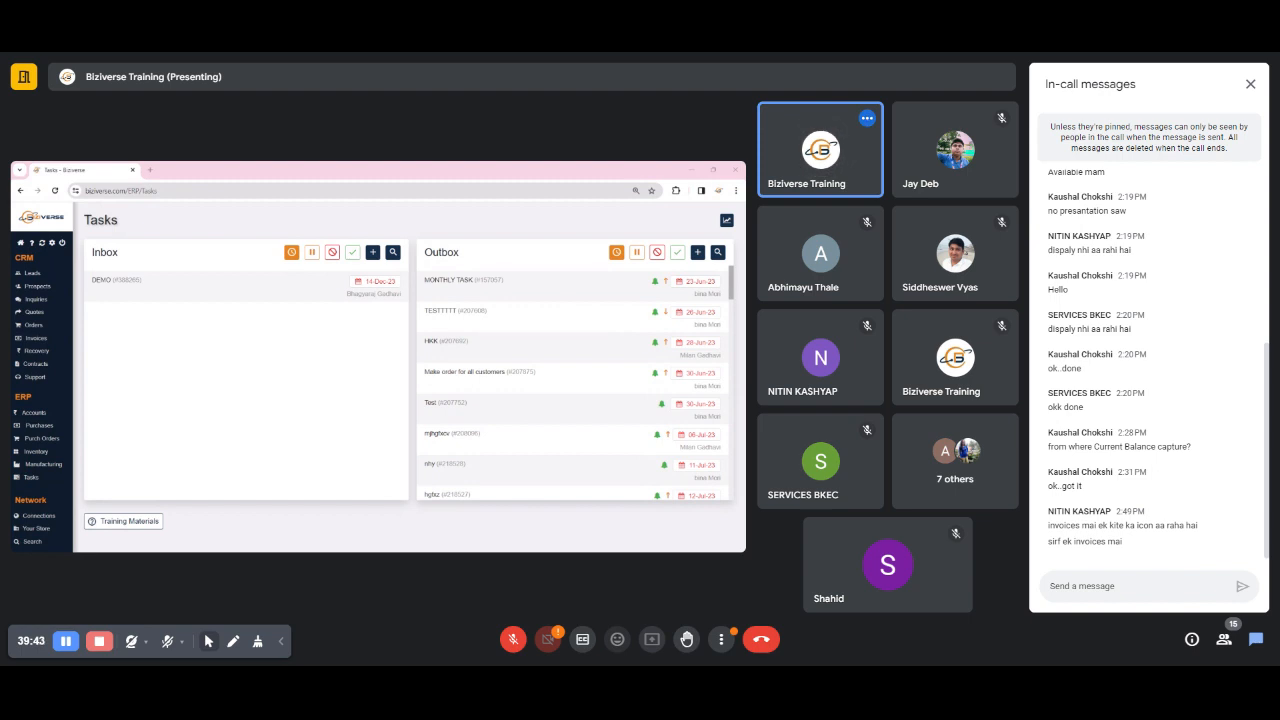
- Open the CRM invoices in Biziverse
left_click(48, 340)
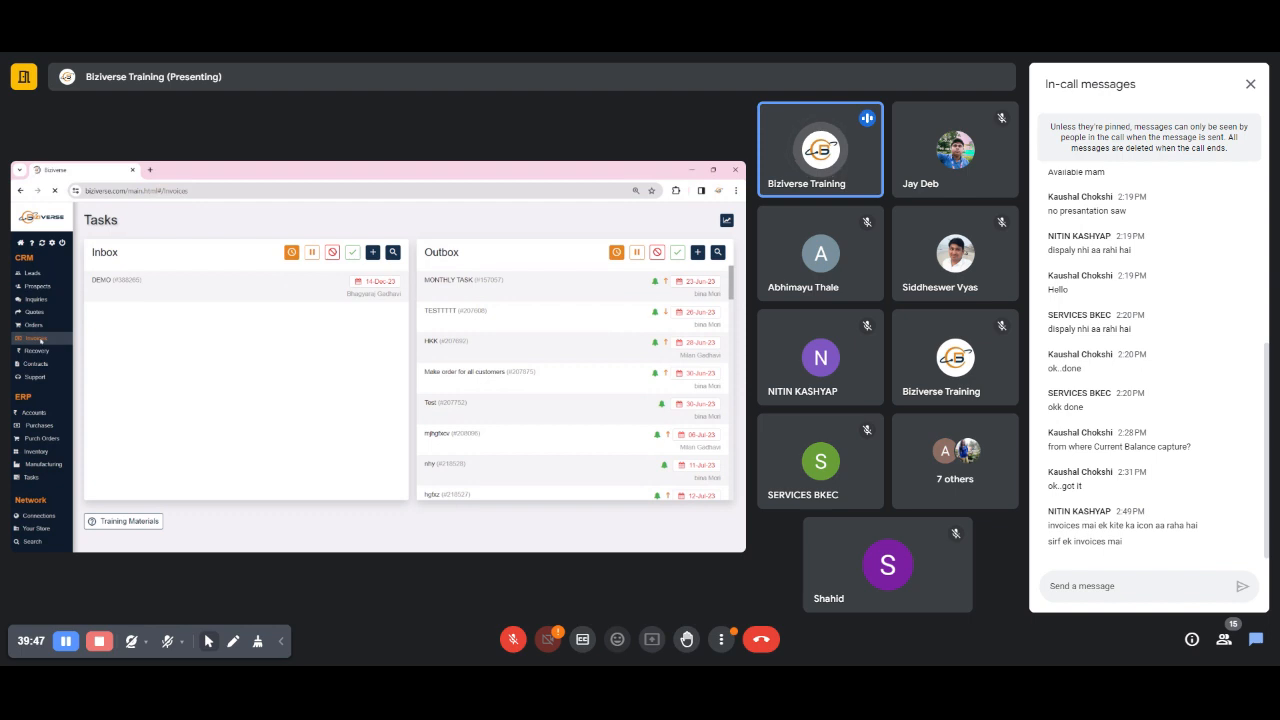